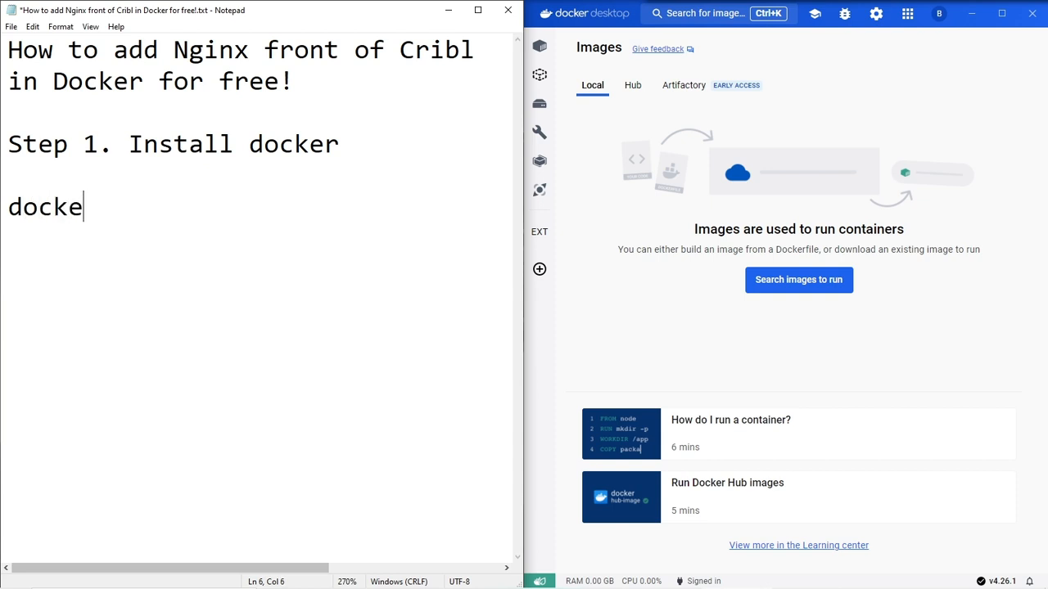
Complete the line under Step 1 to read "docker.com <--- get the installer for your operating system and install".
type("<")
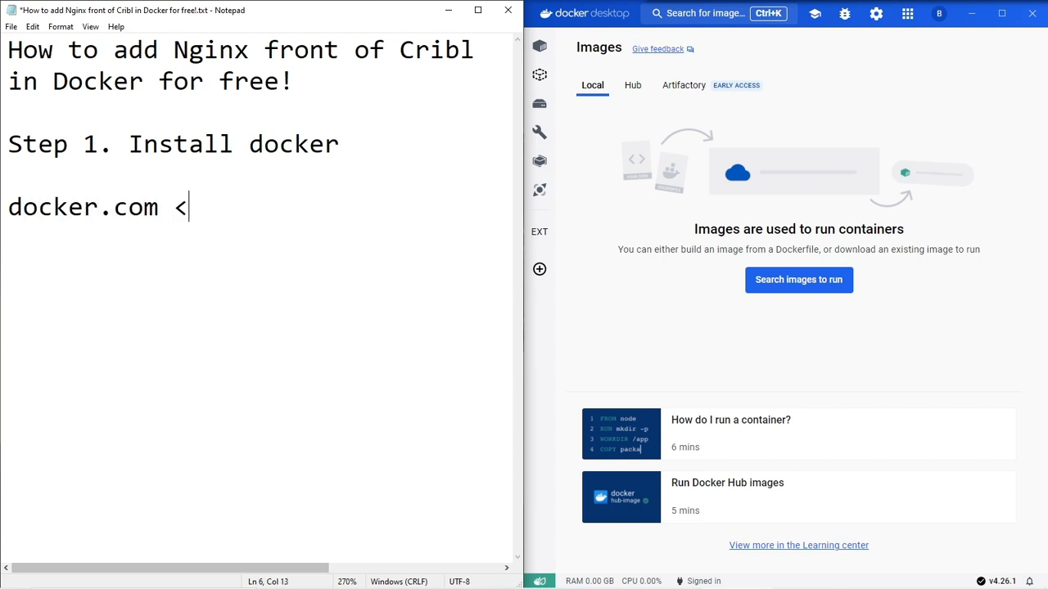
type("--- get the installer")
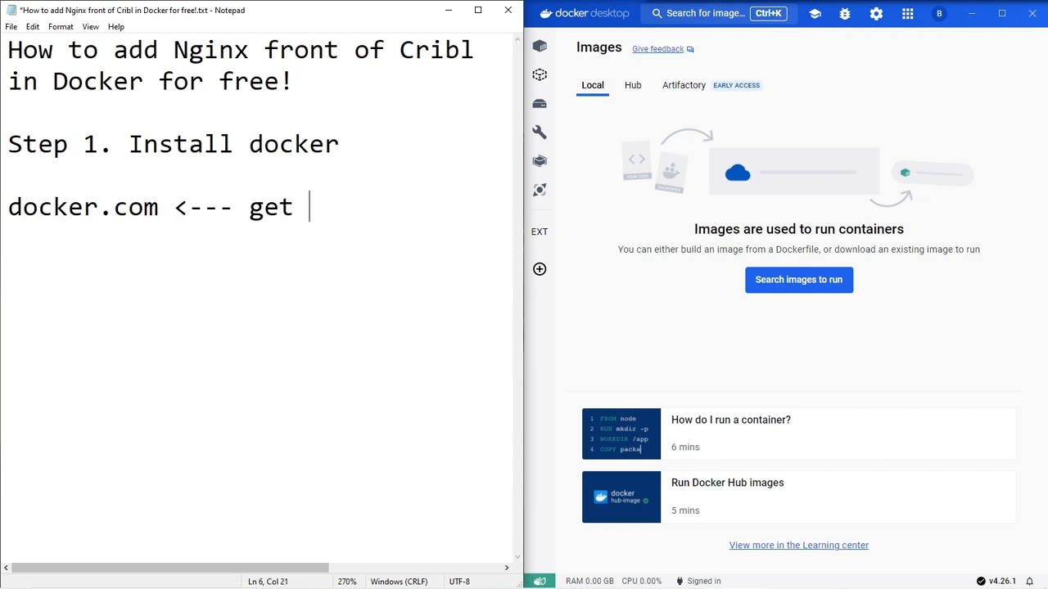
key("Return")
type("for ")
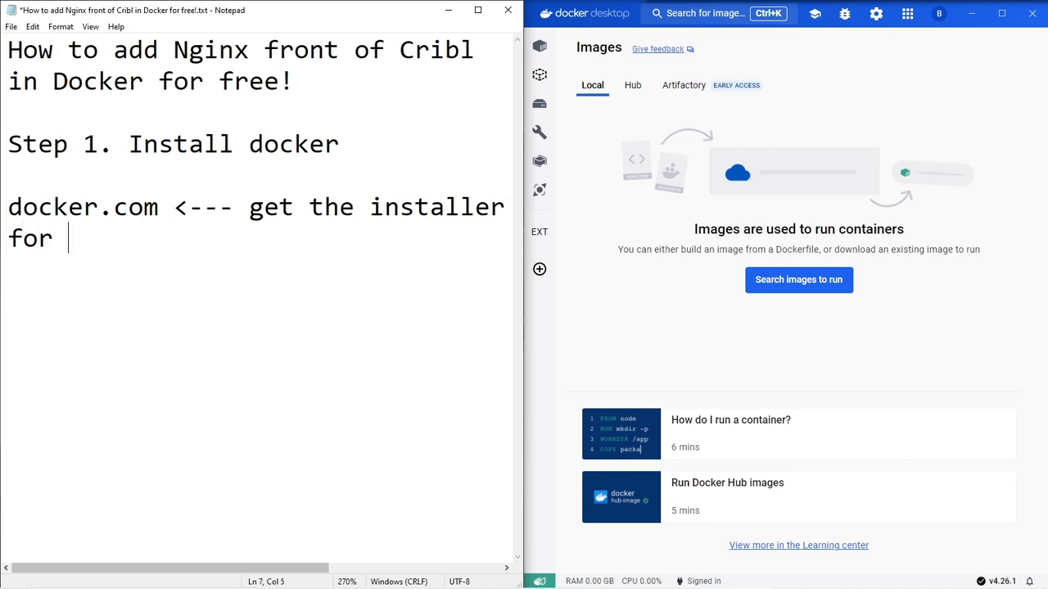
type("your operation")
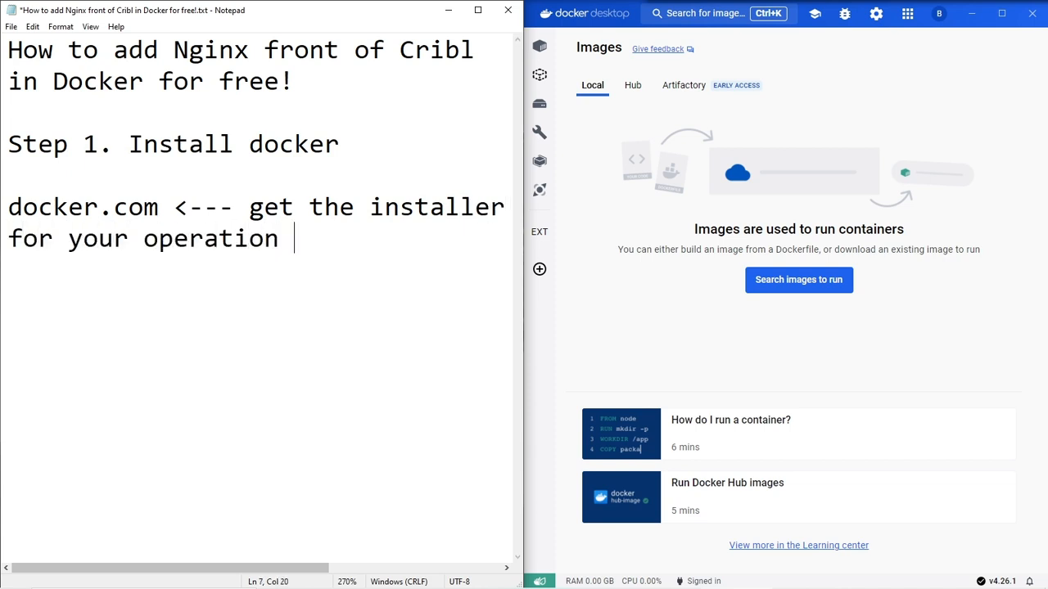
key("BackSpace")
key("BackSpace")
key("BackSpace")
type("ng system and")
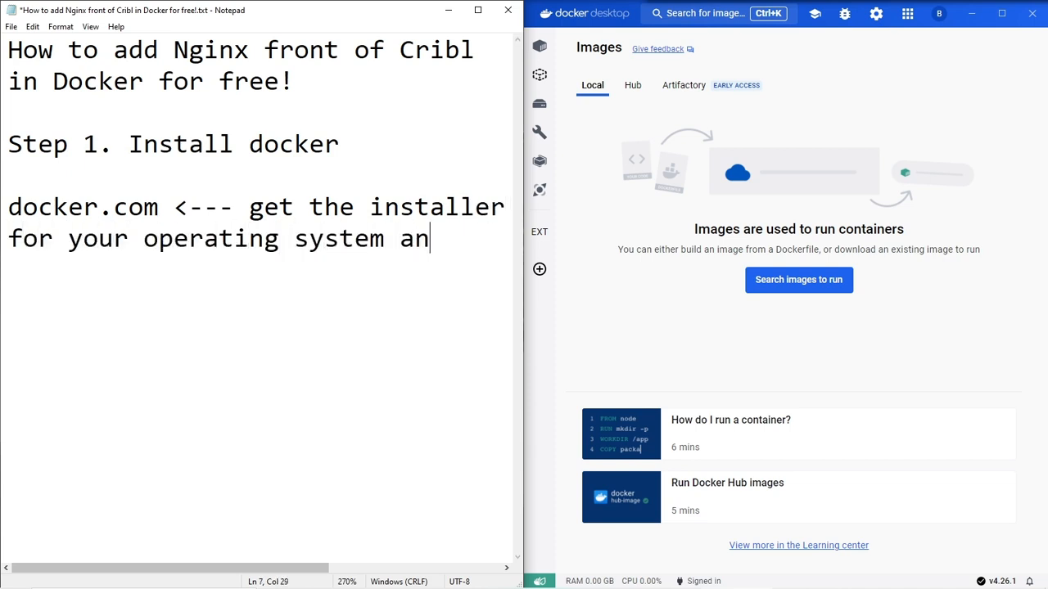
key("Return")
type("install")
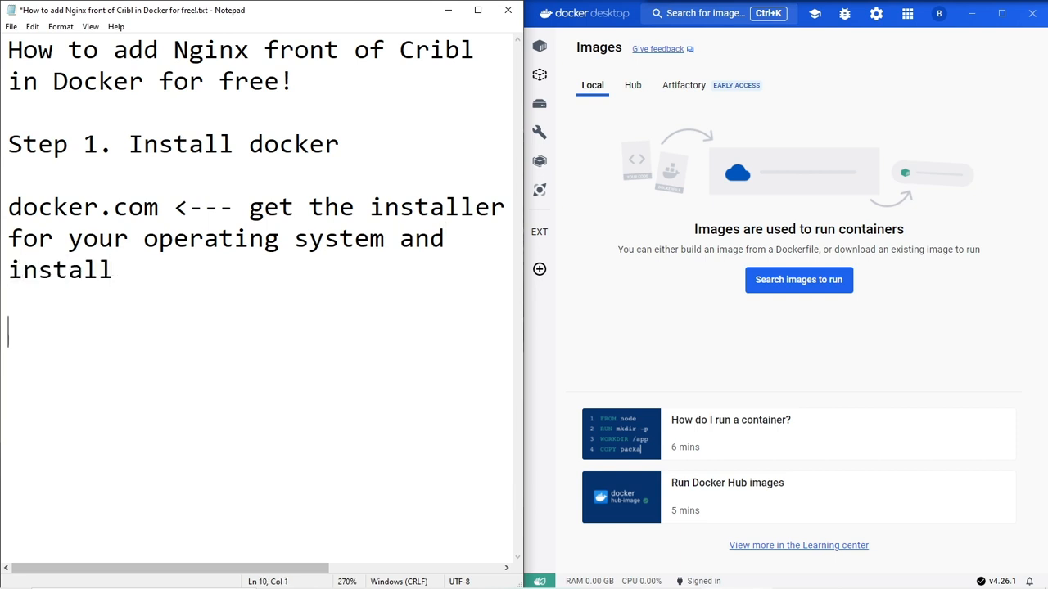
Begin a new paragraph below the installer line with "Note you may have to restart your computer, so now's a good time".
type("Note th")
key("BackSpace")
key("BackSpace")
type("yo")
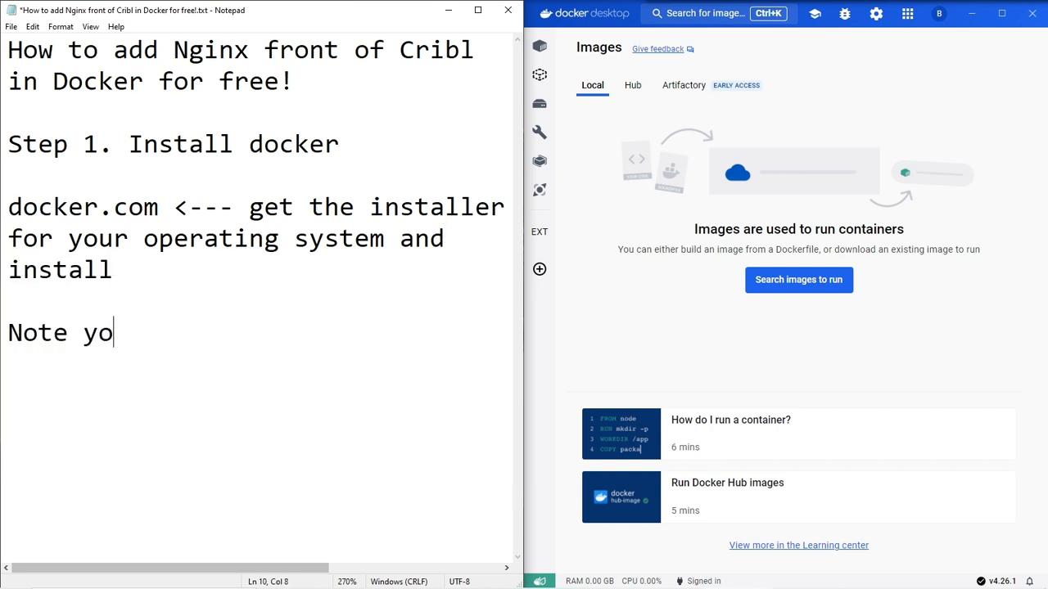
type("u may have to")
key("BackSpace")
type("to")
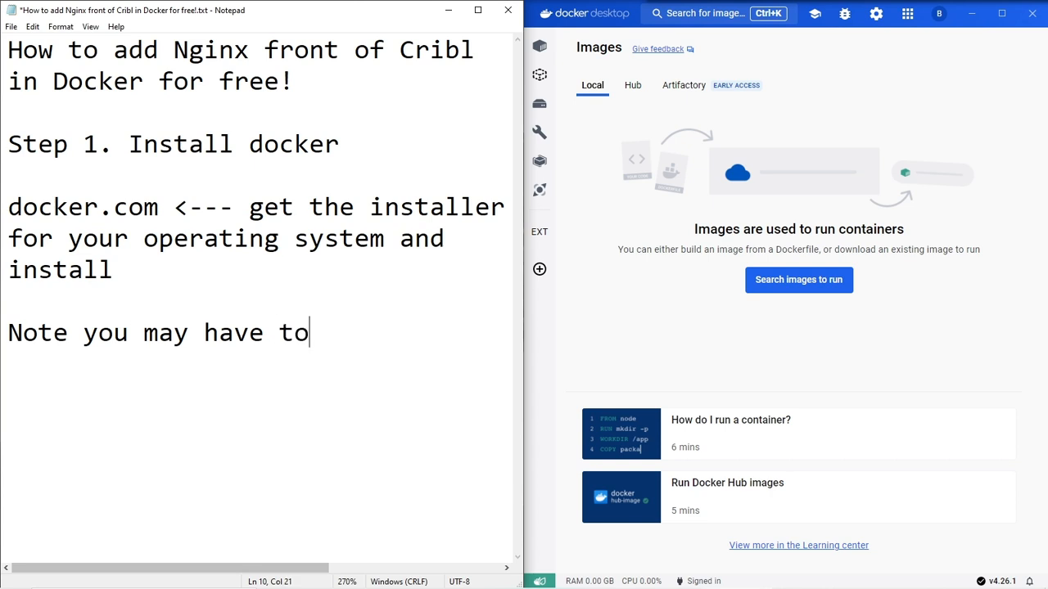
type(" restart your")
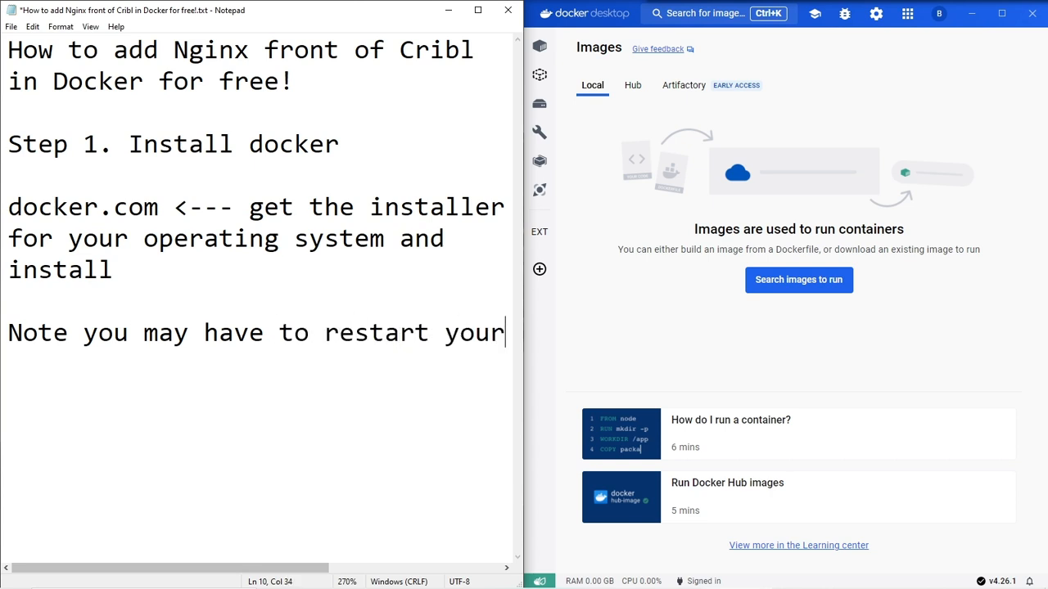
type(" computer, so no")
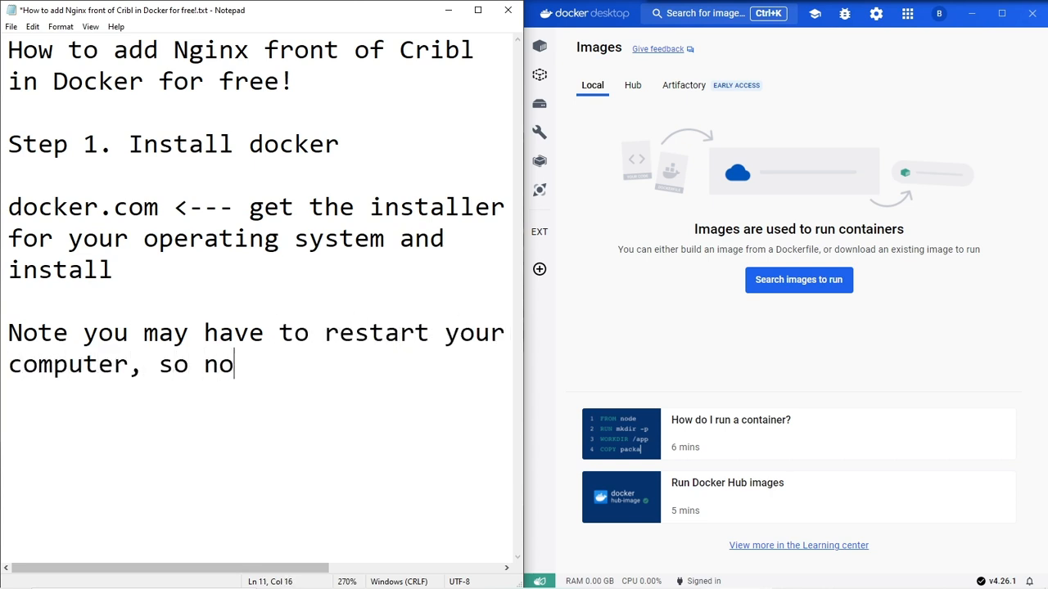
type("w's a good time")
key("Return")
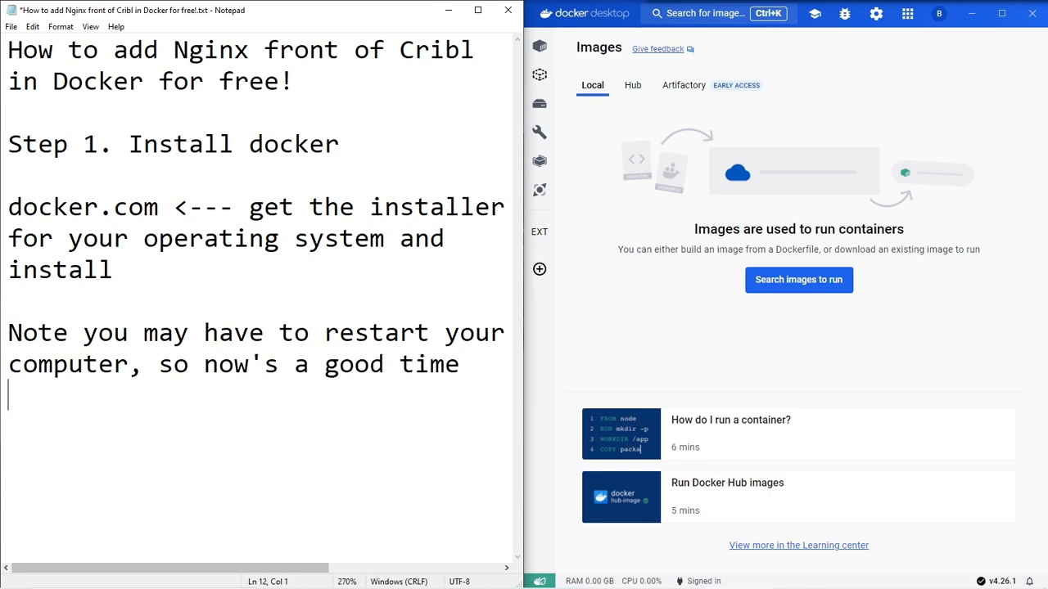
Continue the restart note with "to bookmark this video, hit the like or subscribe,".
type("to bookm")
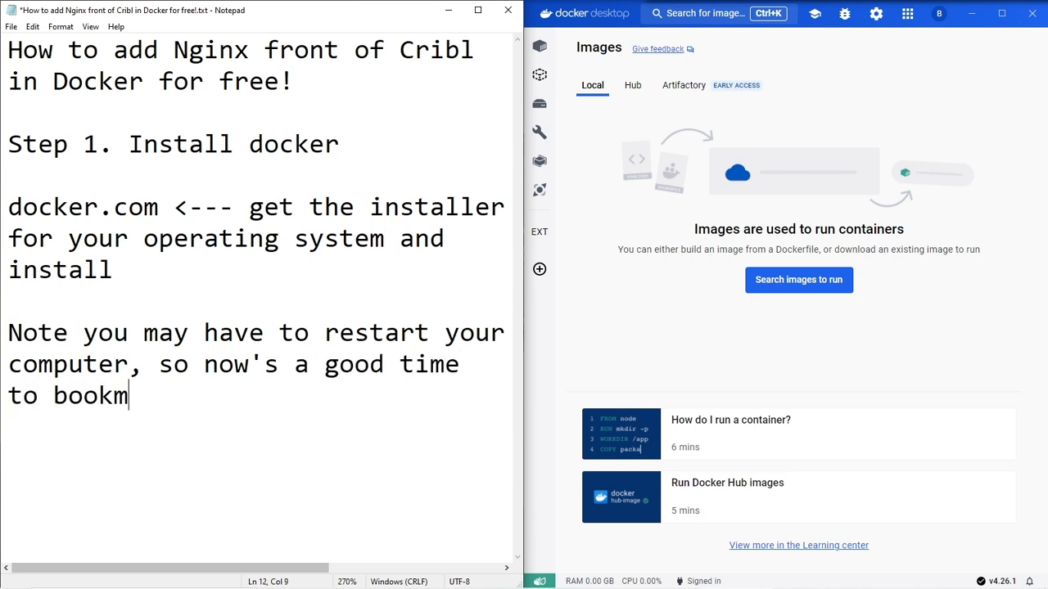
type("ark this vi")
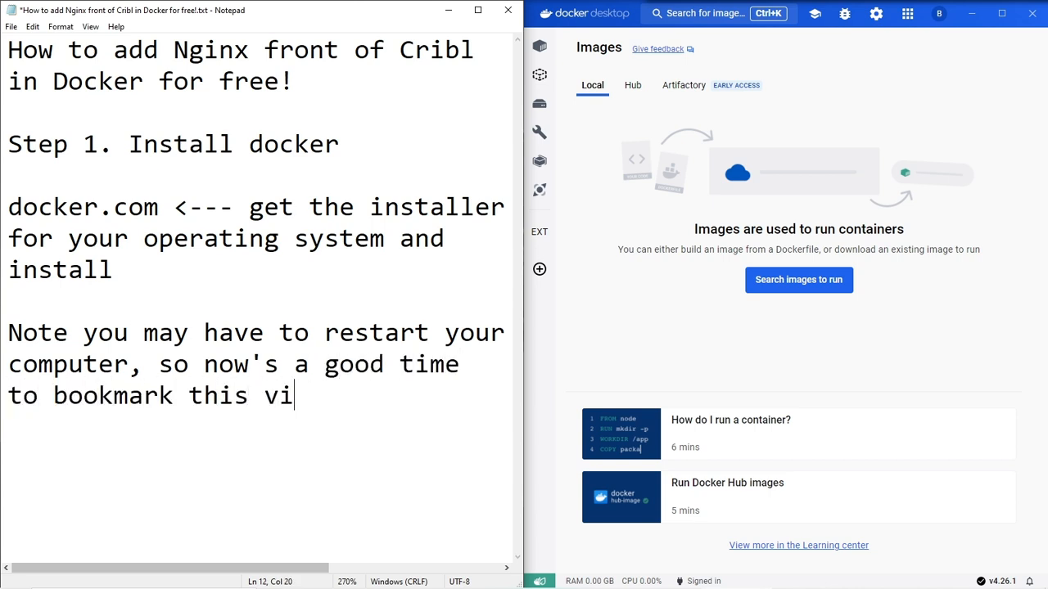
type("deo, hit the")
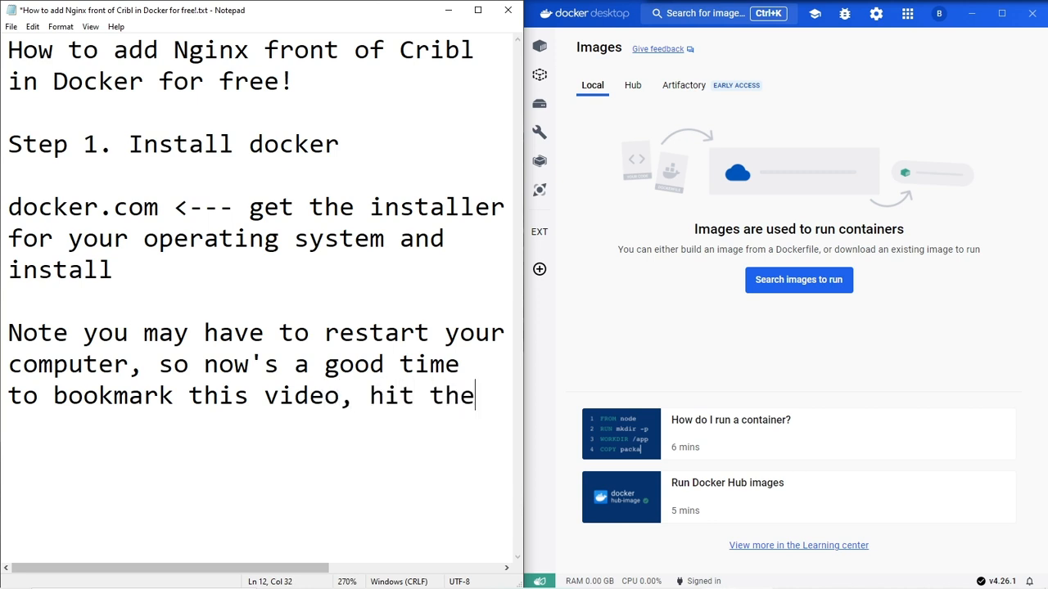
type("like or sub")
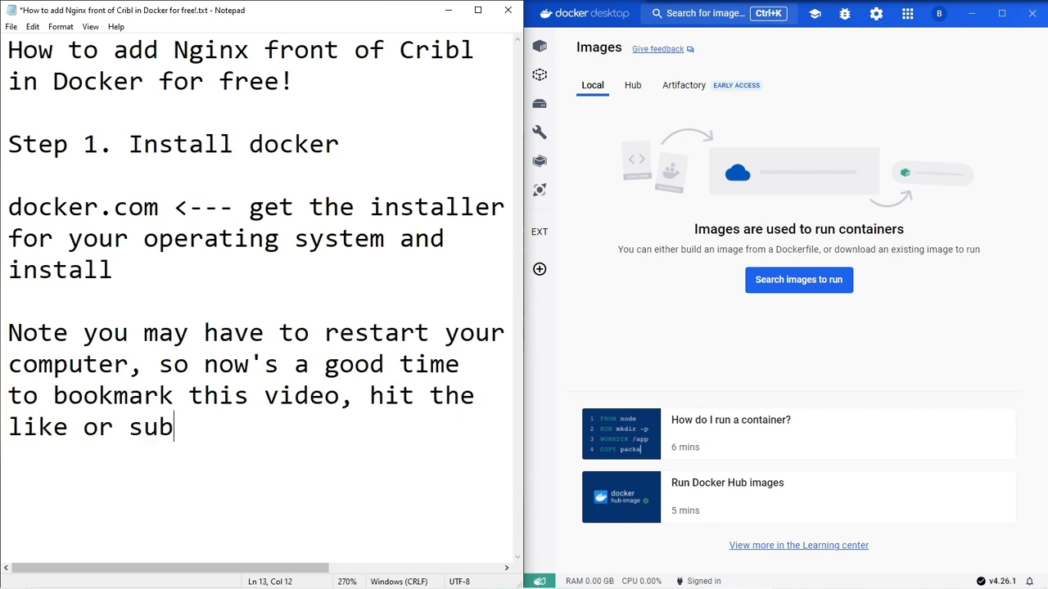
type("scribe, t")
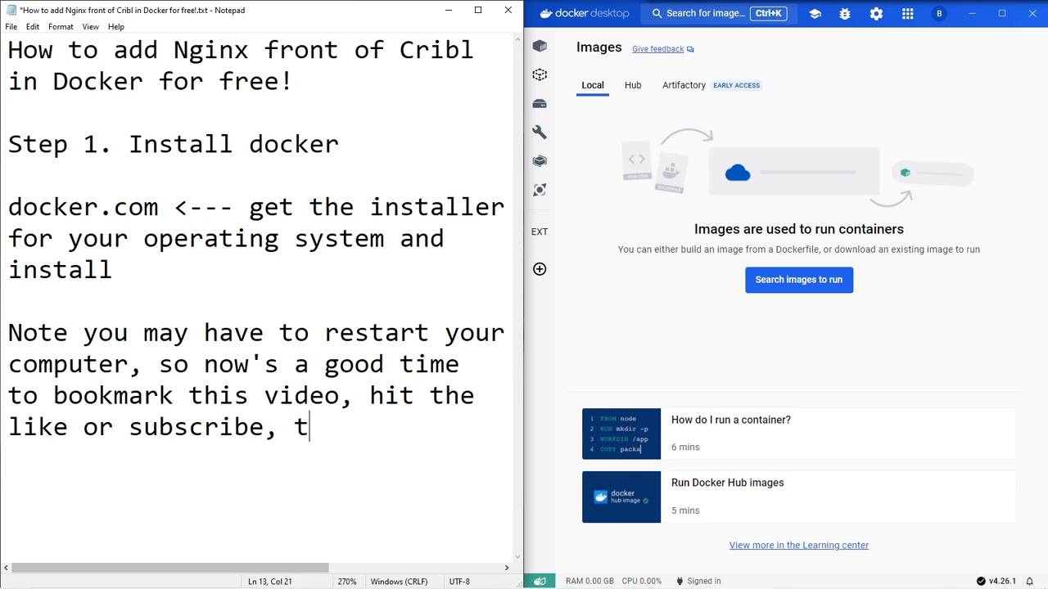
Finish the restart note with "that way you can get back to step 2 after the restart." and leave a blank line below.
type("hat way you ca")
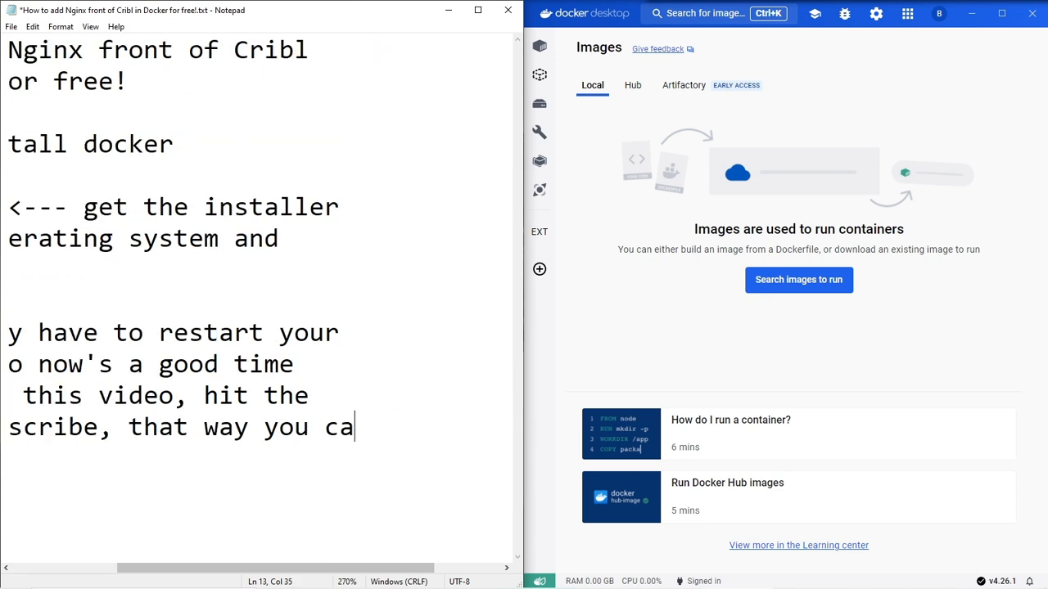
key("BackSpace")
key("BackSpace")
key("Return")
type("can g")
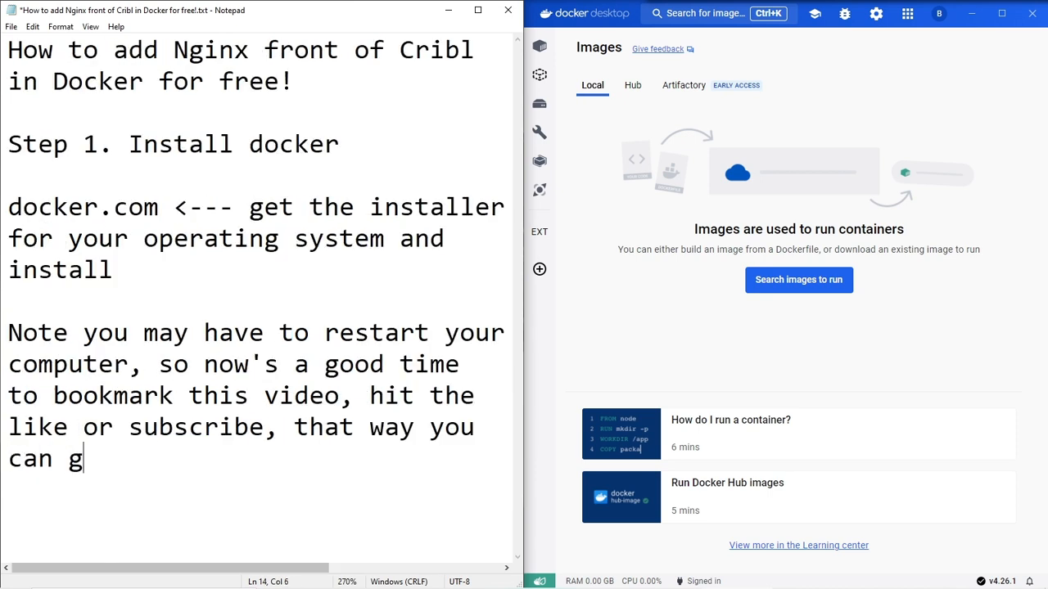
type("et back to ")
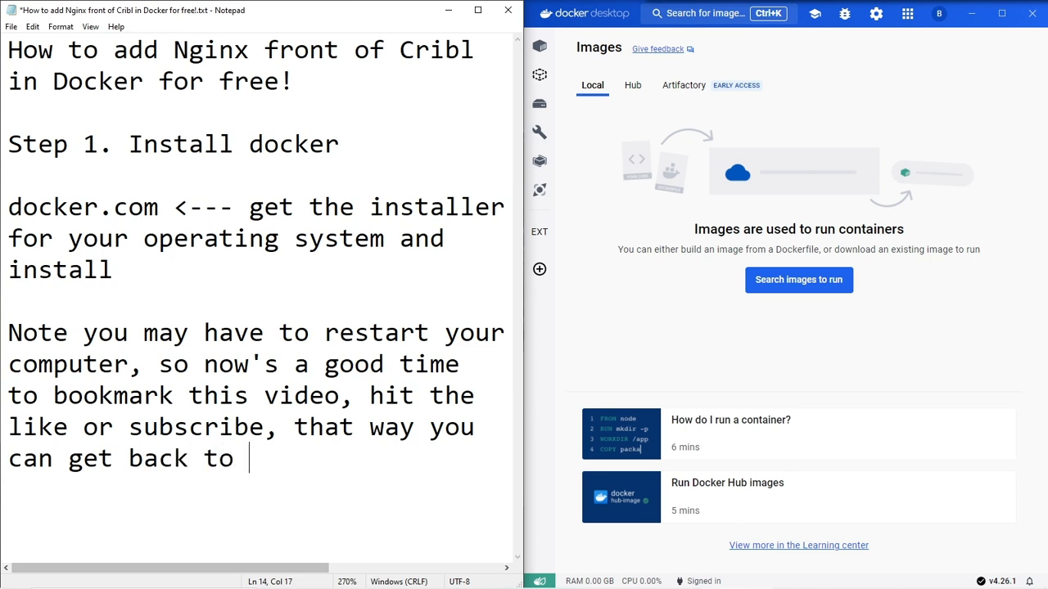
type("step 2")
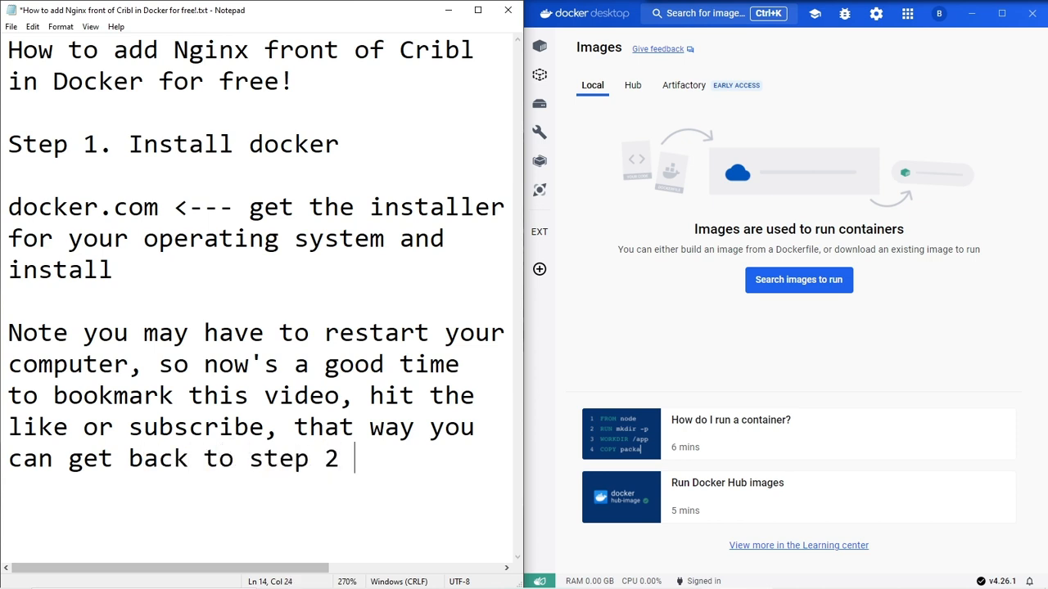
type(" later")
key("BackSpace")
key("BackSpace")
key("BackSpace")
key("BackSpace")
key("BackSpace")
type("after the r")
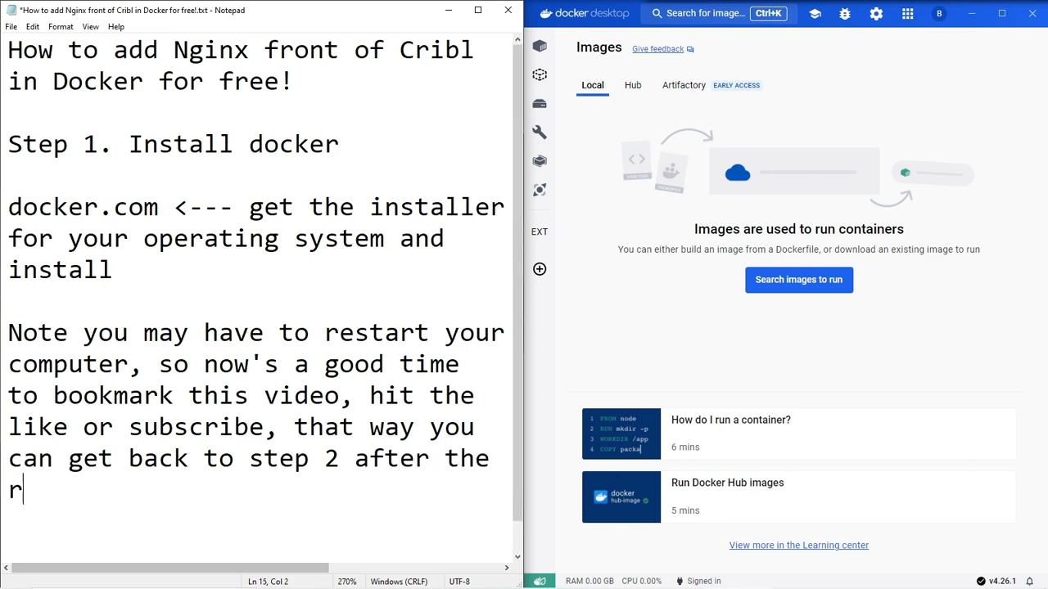
type("estart.")
key("Return")
key("Return")
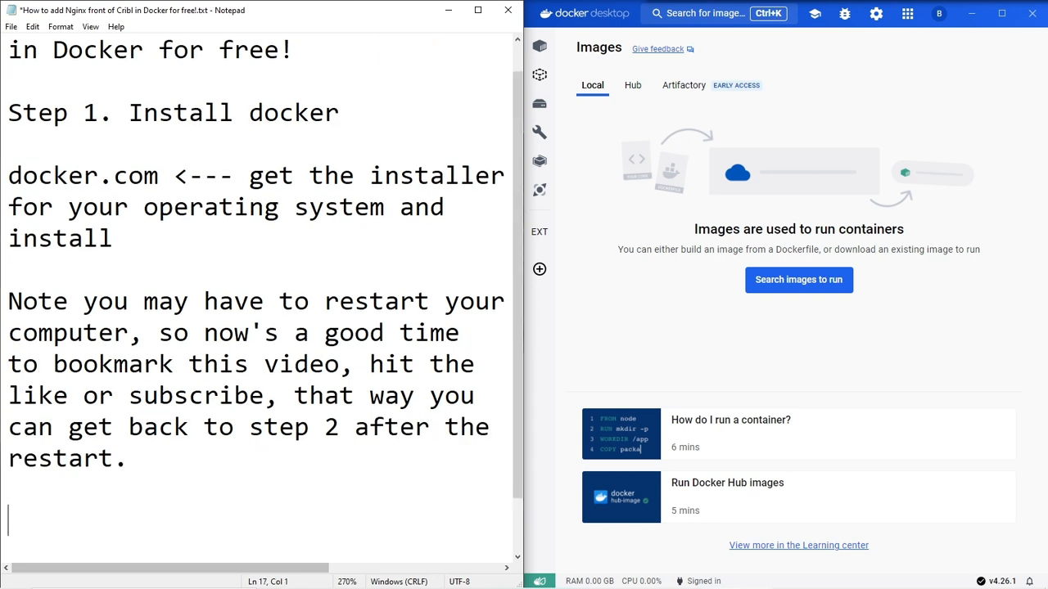
Add the heading "Step 2. Verify docker is up and running" with a blank line after it.
type("Step 2")
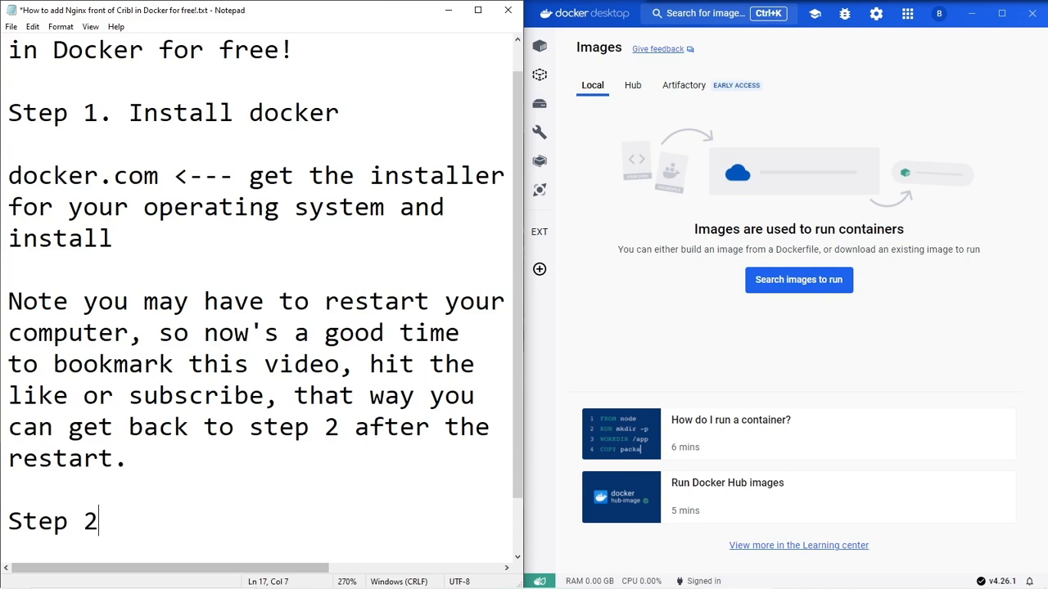
type(". Verify dock")
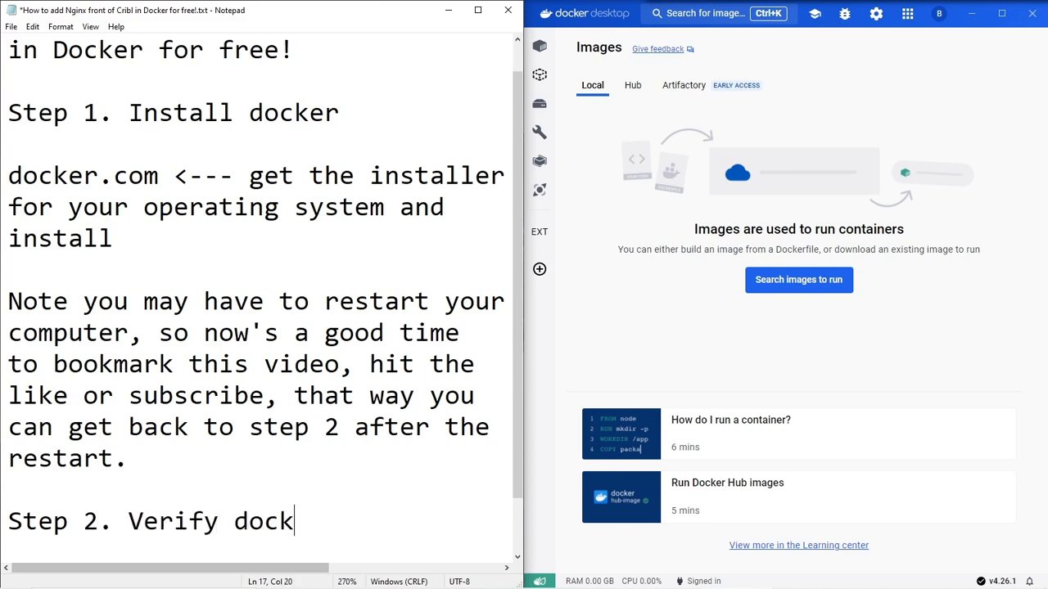
type("er is up and running")
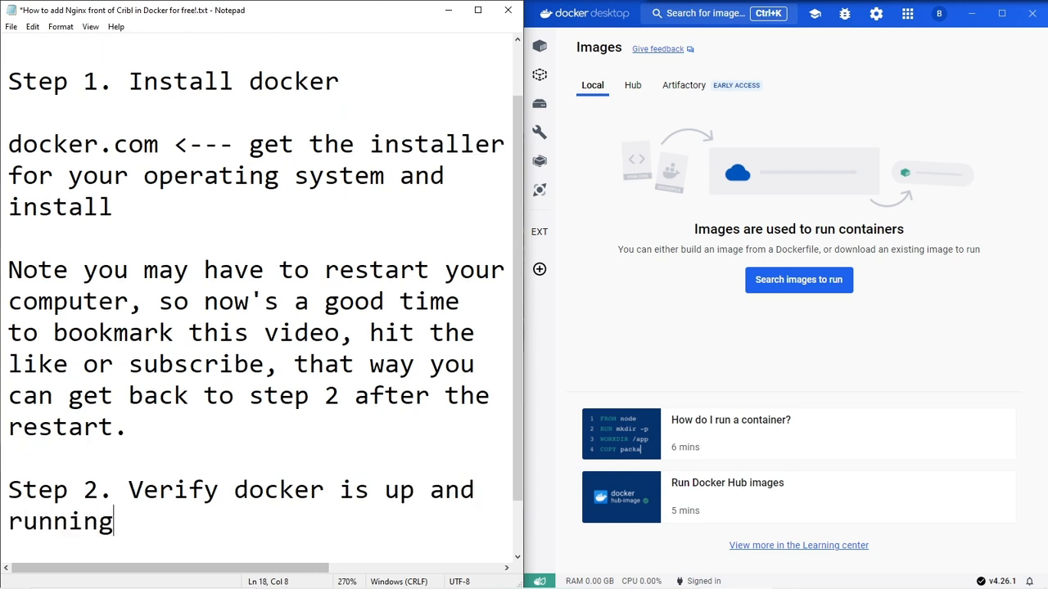
key("Return")
key("Return")
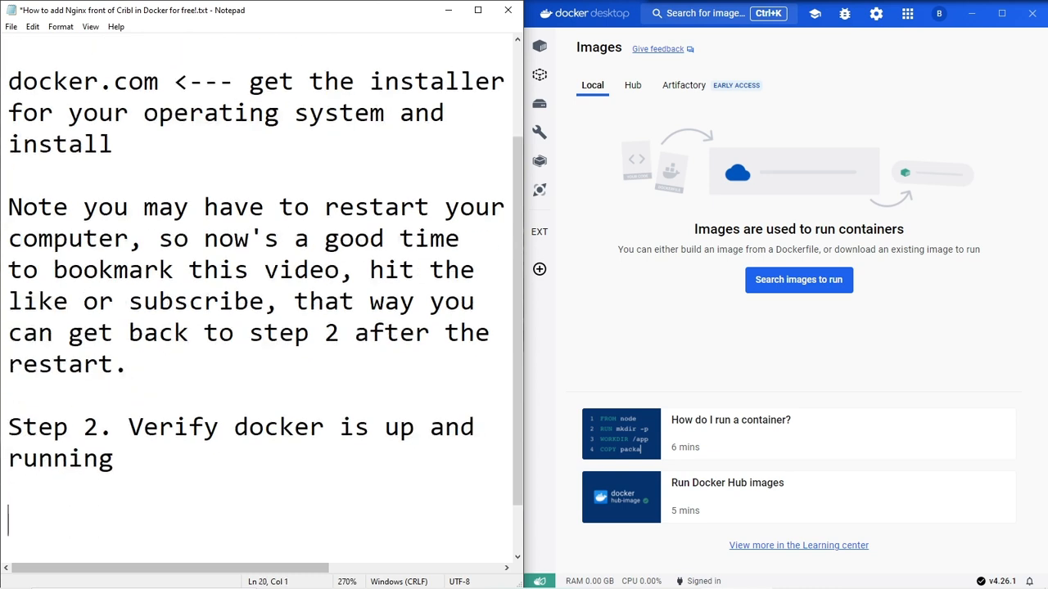
Switch to Docker Desktop, maximize it to start the engine from Resource Saver mode, and restore the window to half-screen size.
left_click(622, 342)
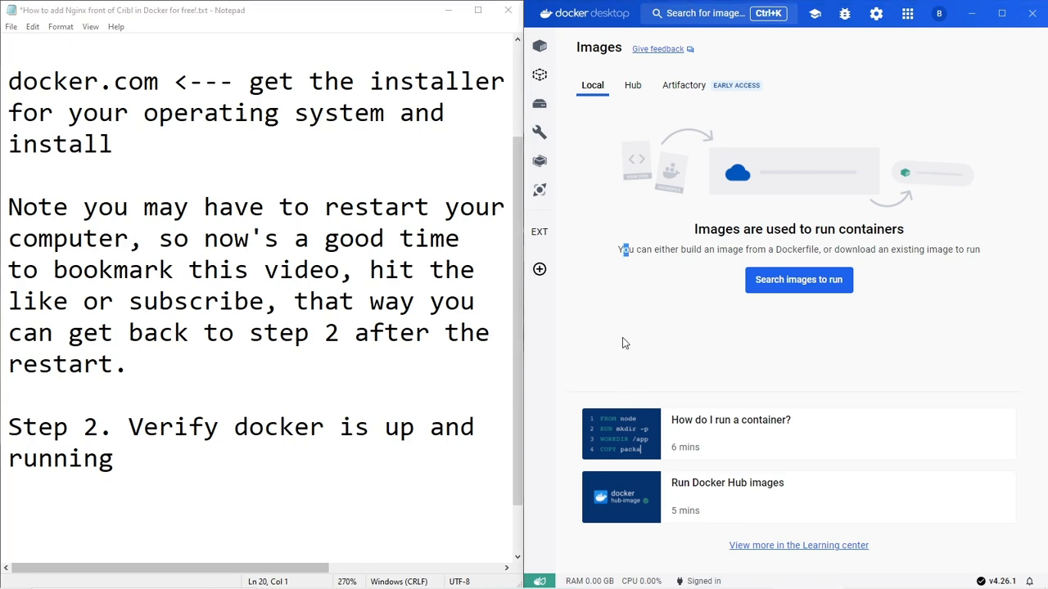
left_click(1001, 14)
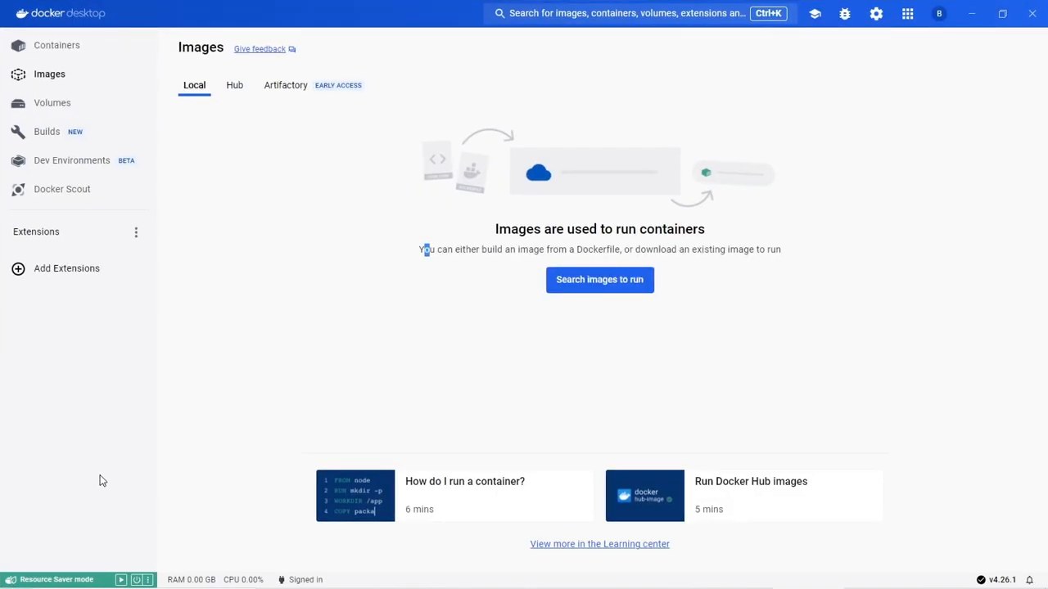
left_click(123, 579)
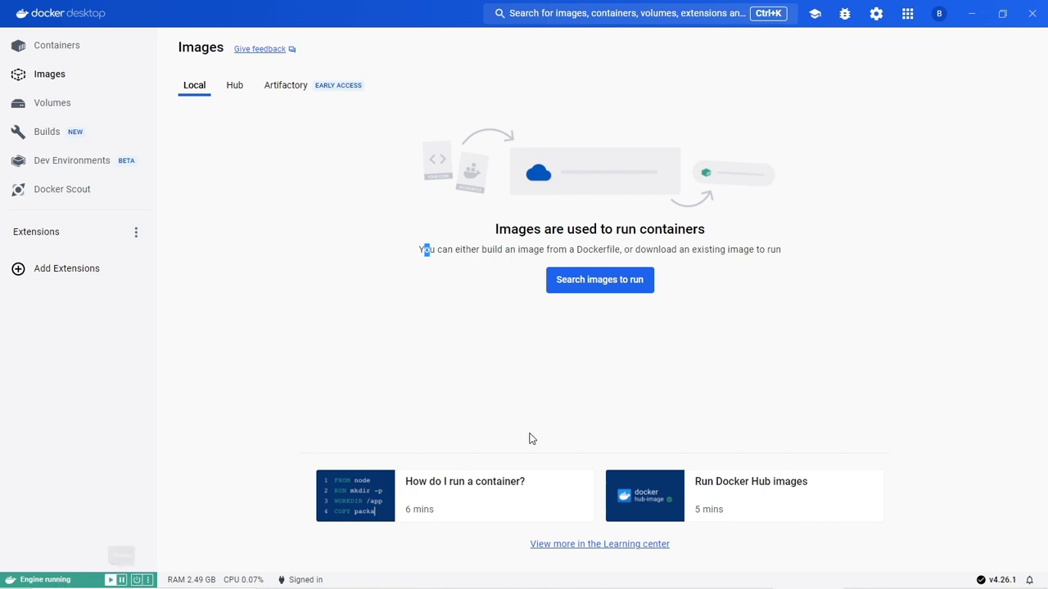
left_click_drag(345, 24, 1046, 180)
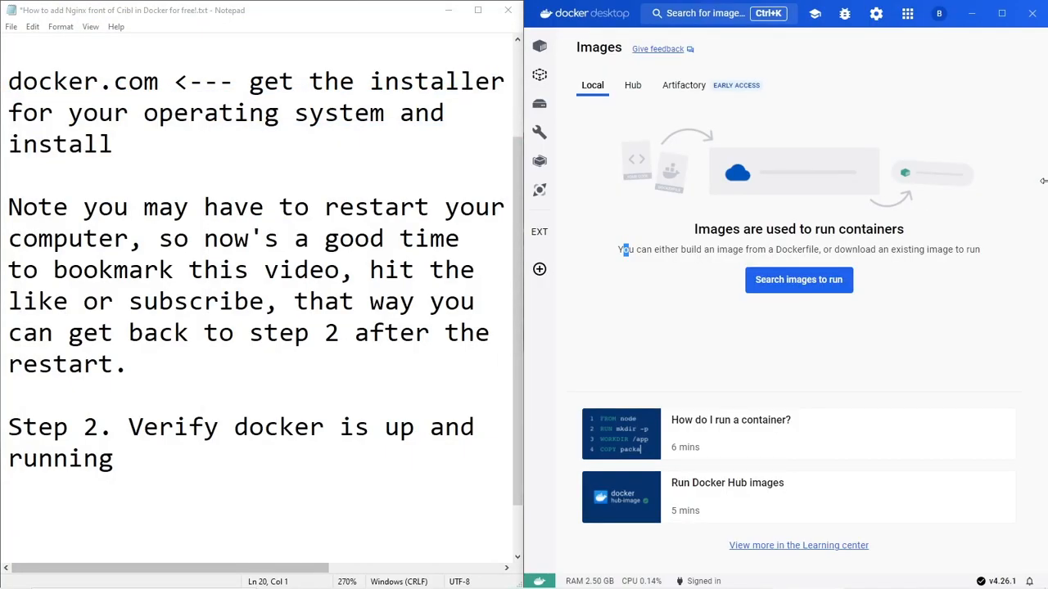
Switch to the Notepad guide and start a new heading "Step 3. Create a new directory" below Step 2, separated by a blank line.
left_click(197, 443)
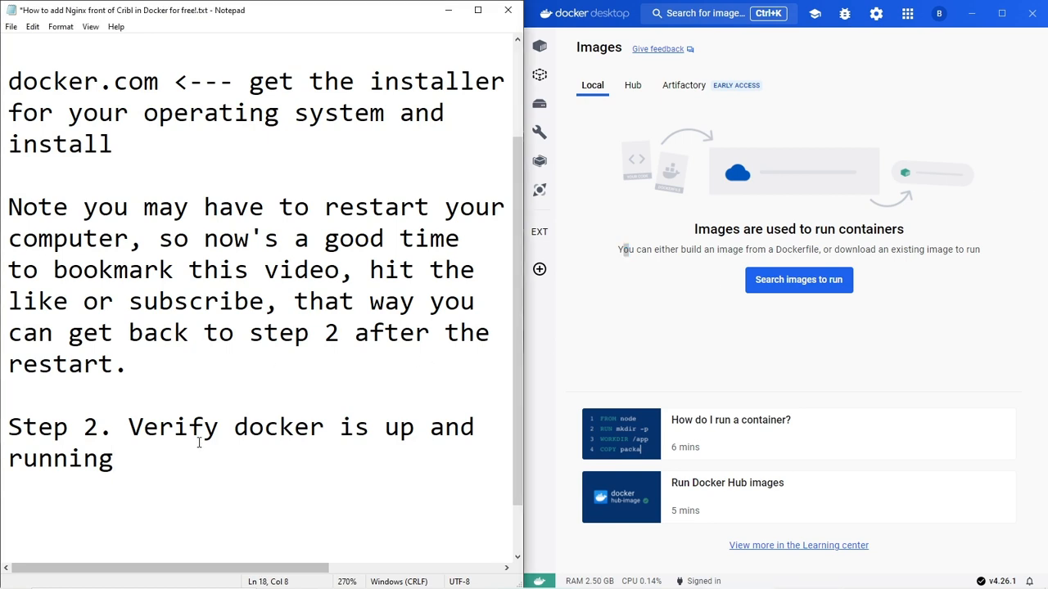
key("Return")
key("Return")
type("Step 3")
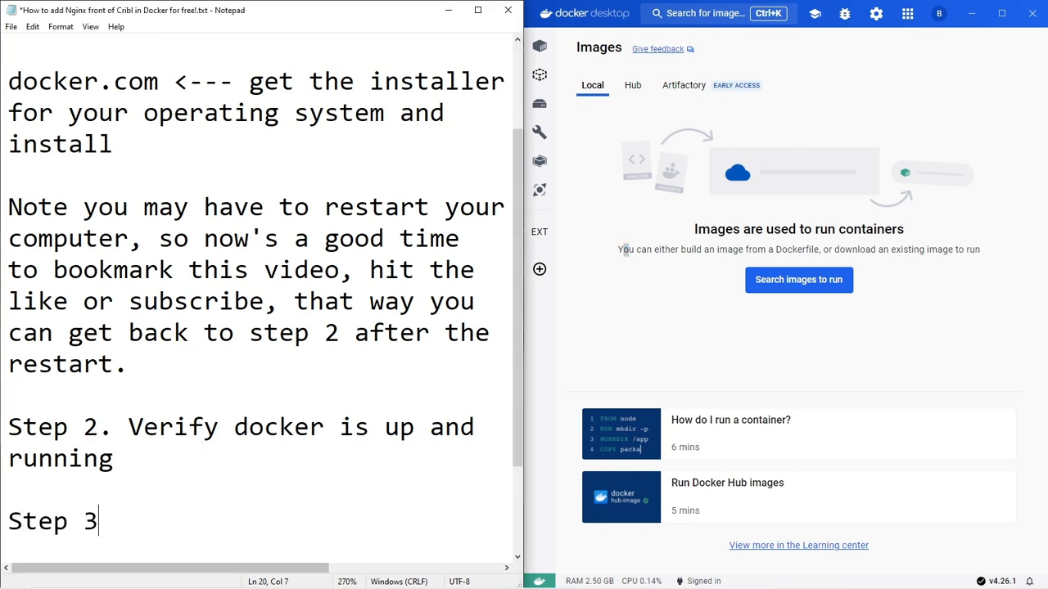
type(". Create a new")
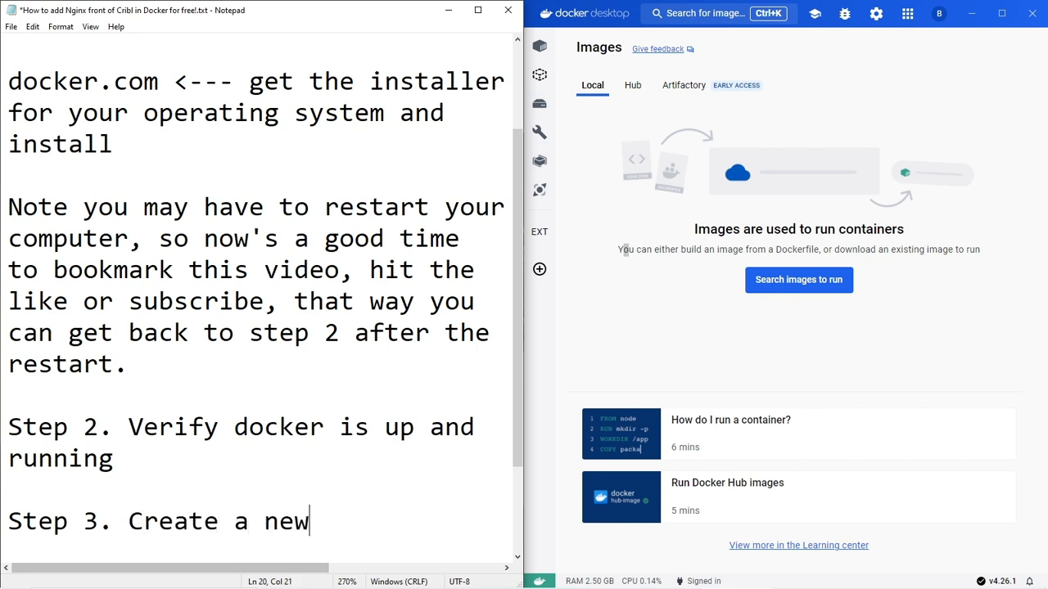
type(" directory")
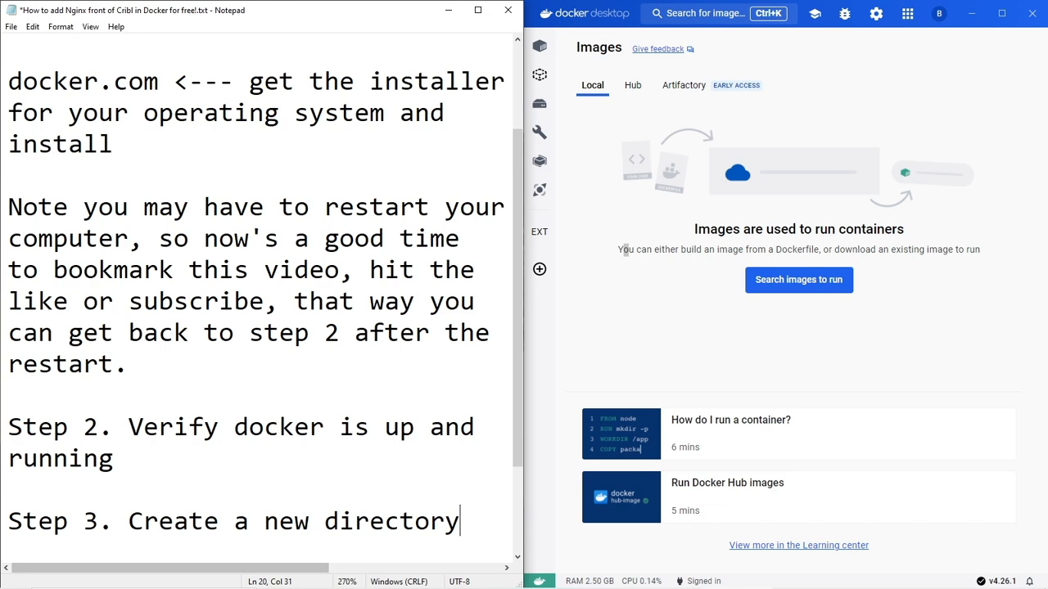
Continue the Step 3 heading on a new line with "and a docker-compose.yml file:" and leave a blank line below.
type(" and")
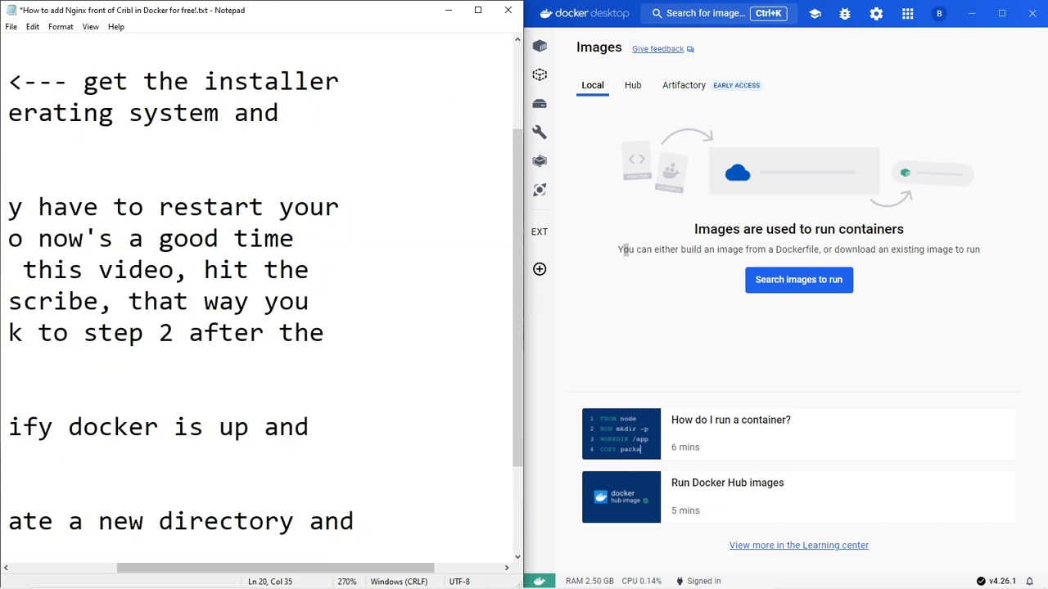
key("Return")
type("a")
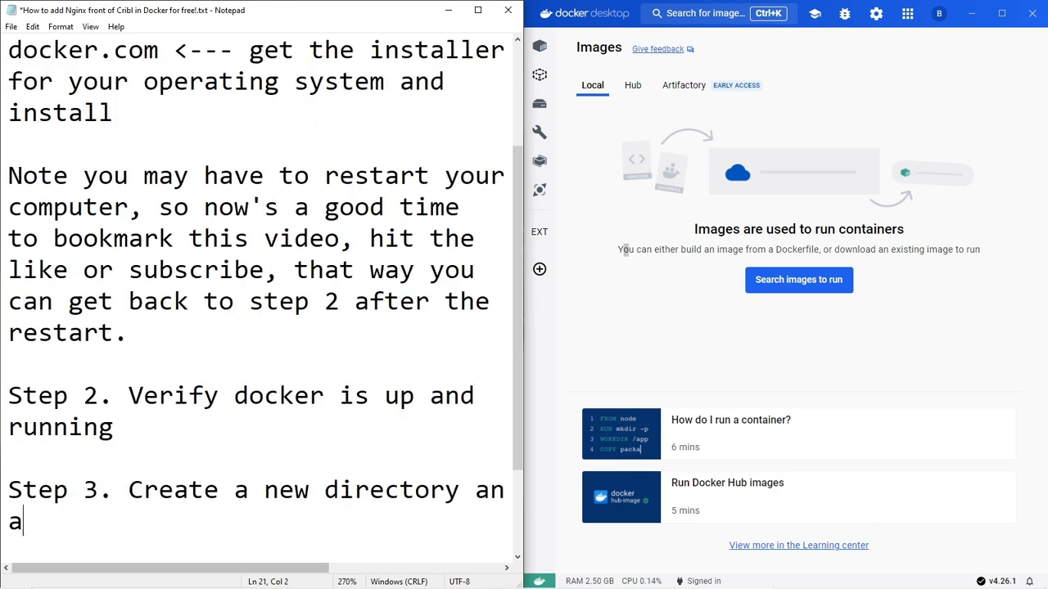
key("BackSpace")
key("BackSpace")
key("BackSpace")
key("BackSpace")
key("BackSpace")
key("Return")
type("and a dockee")
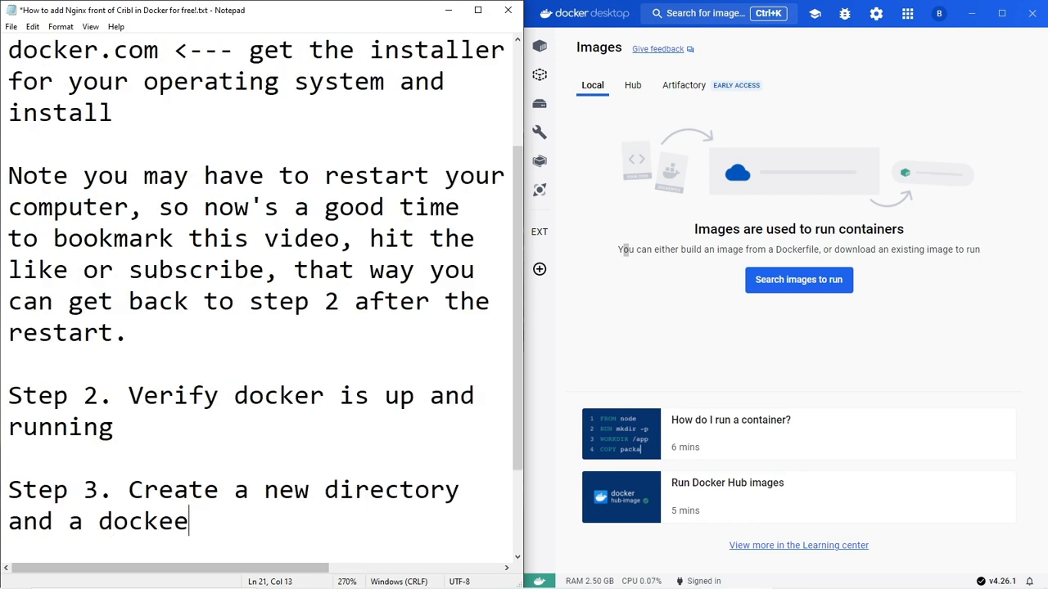
key("BackSpace")
type("r-compose.")
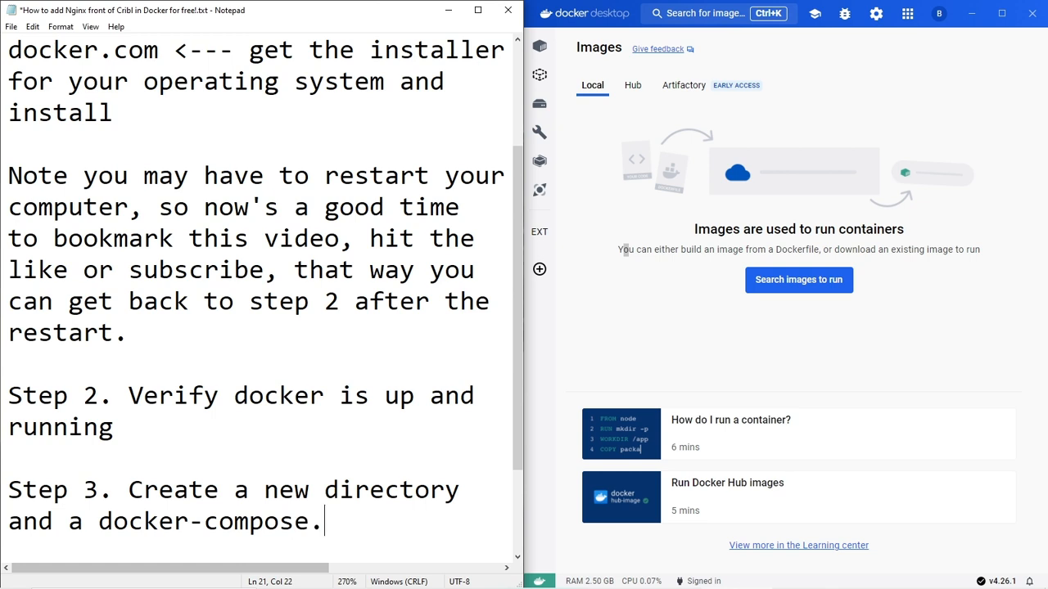
type("yml file")
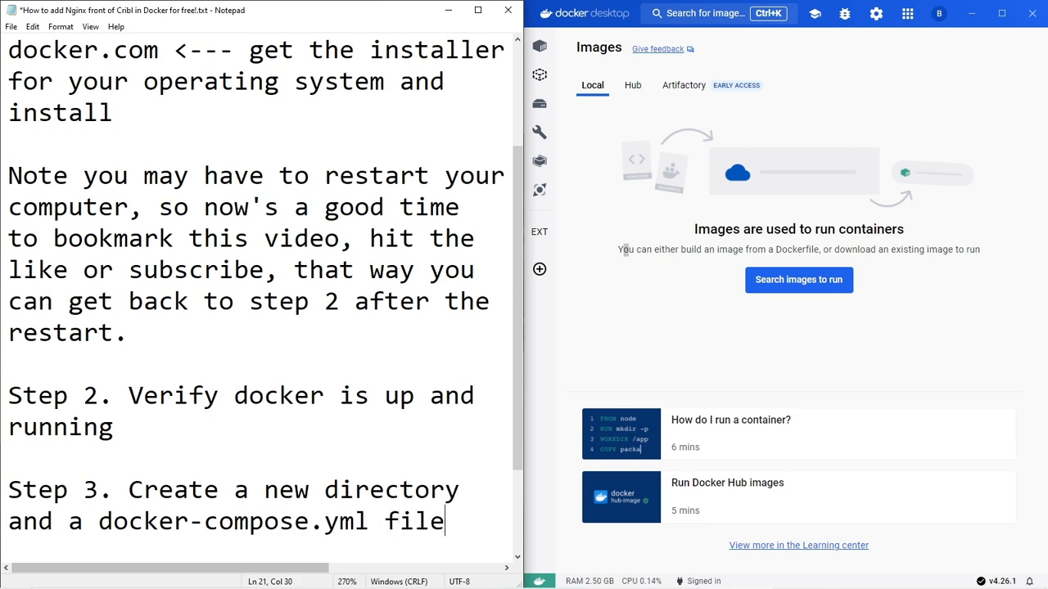
type(":")
key("Return")
key("Return")
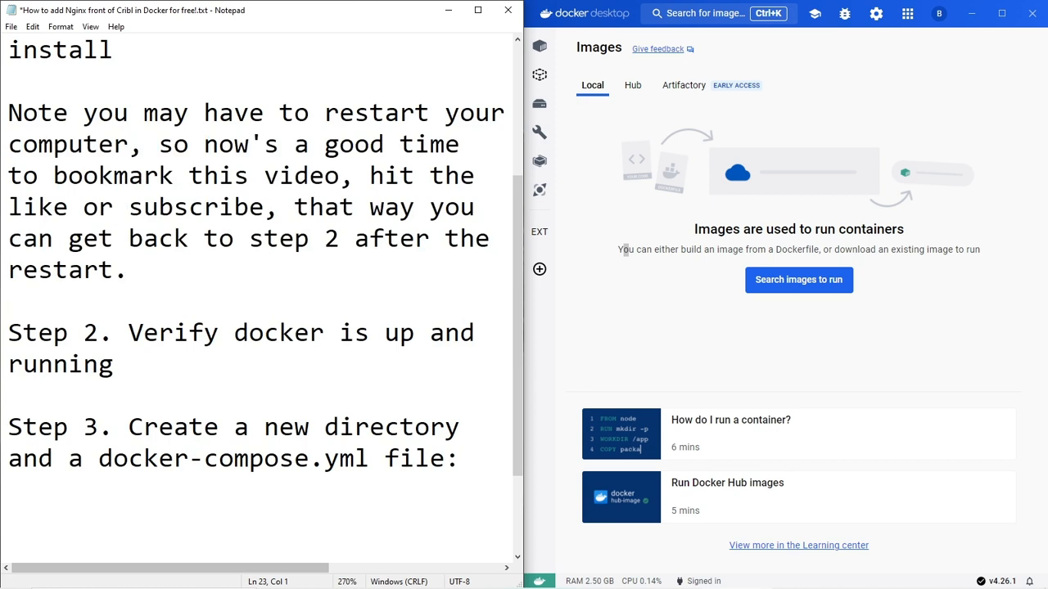
Add the label "Windows:" with the line "start -> run -> cmd" directly beneath it.
type("Windows:")
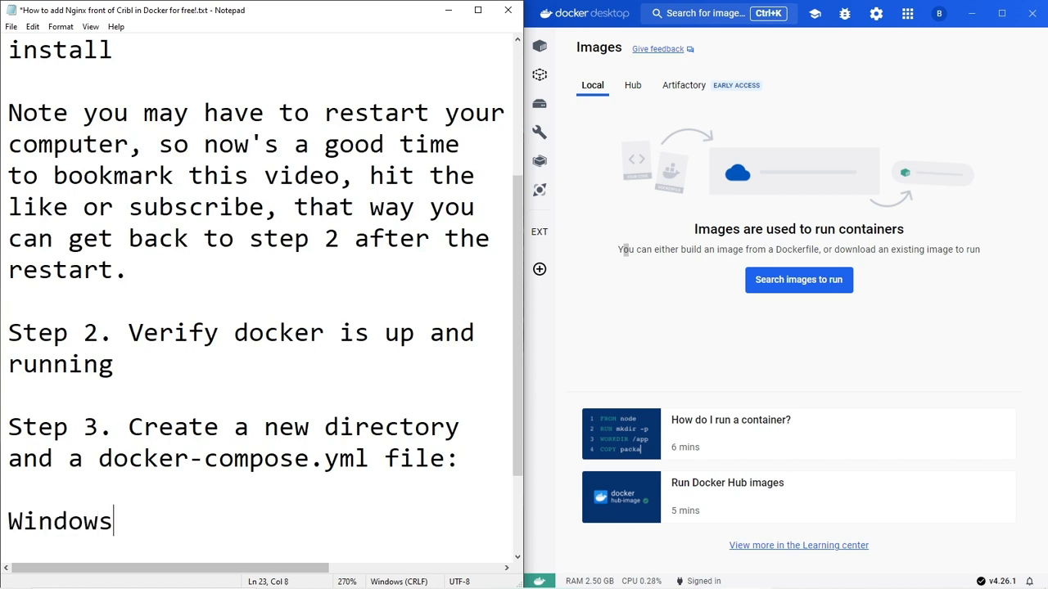
key("Return")
type("start ->")
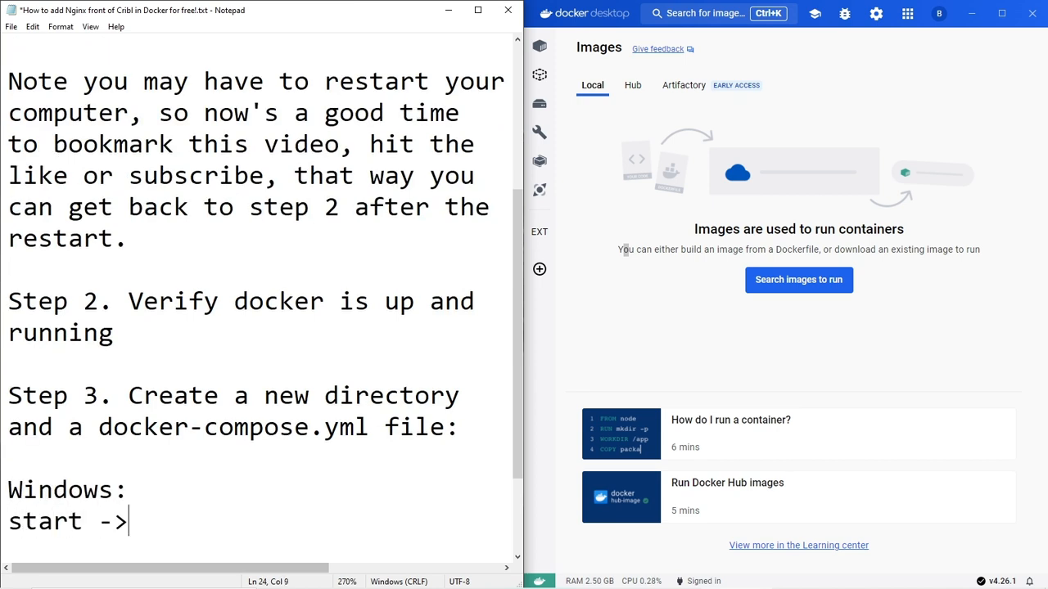
type(" run -> cmd")
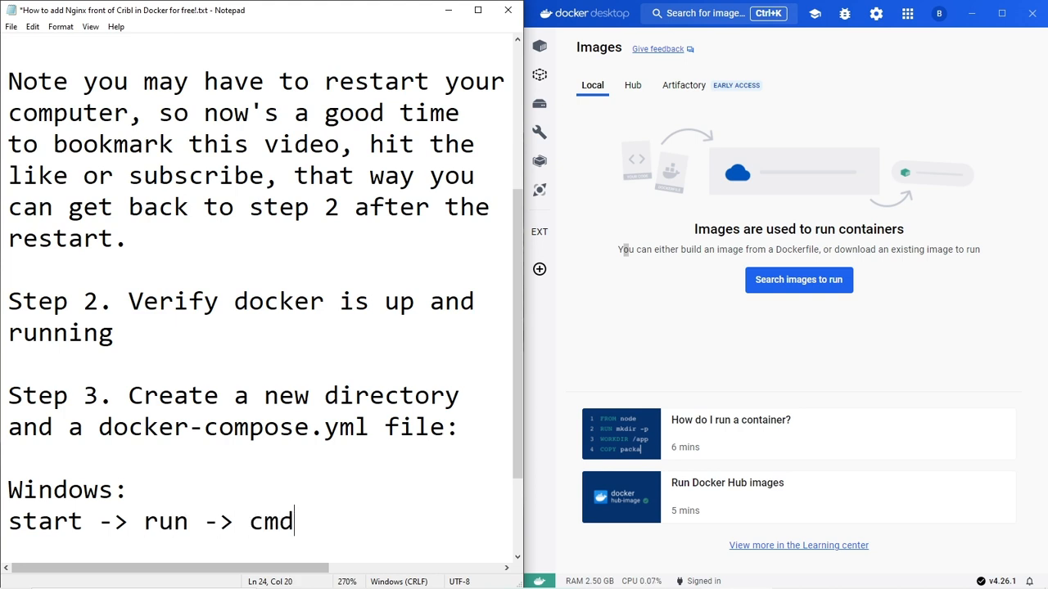
key("Return")
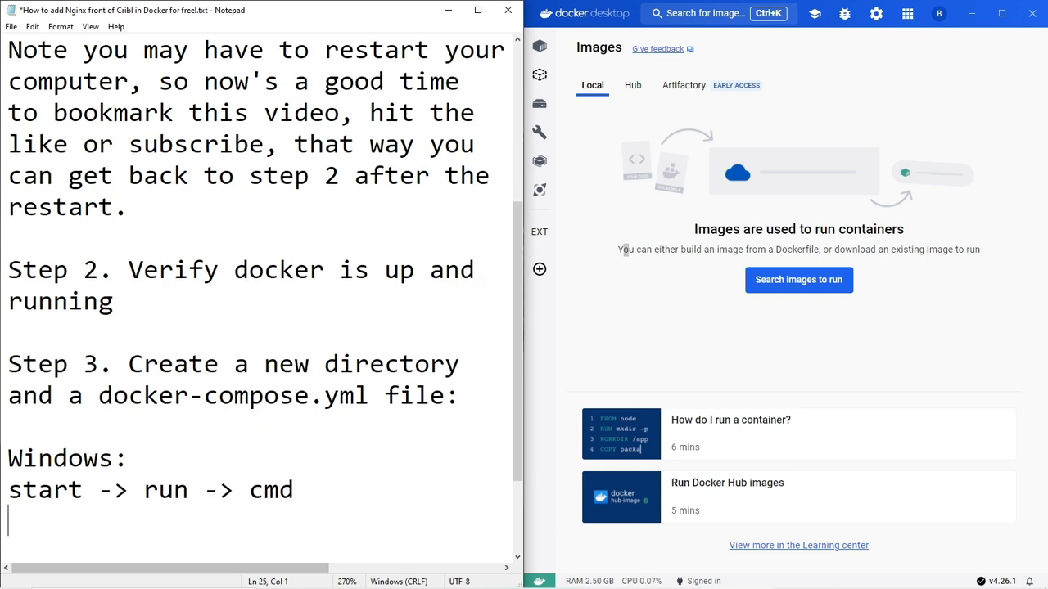
Open a Command Prompt with cmd and snap its window to the half of the screen beside the guide.
key("super+r")
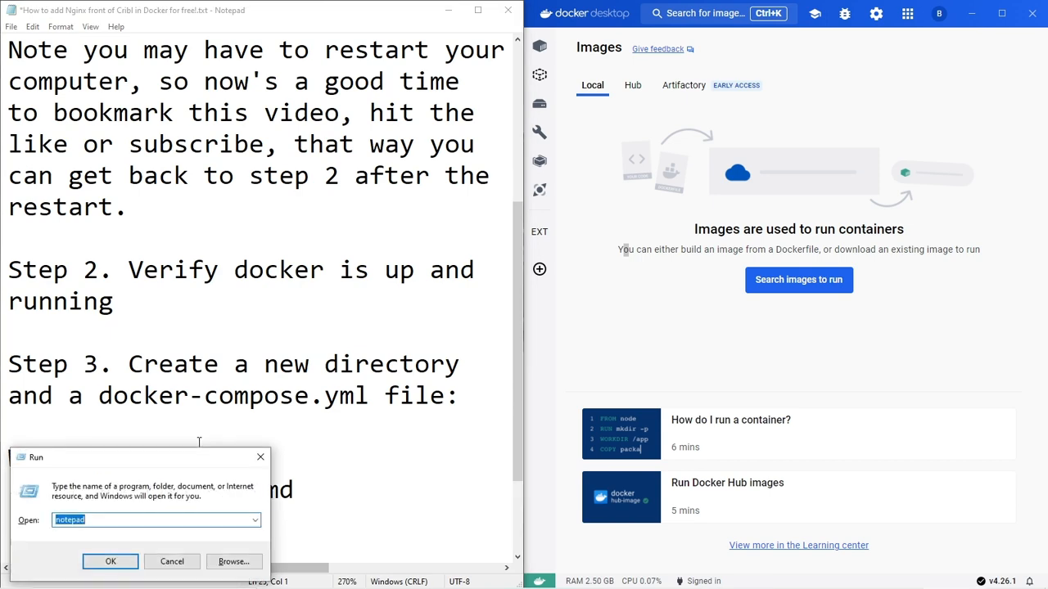
type("cmd")
key("Return")
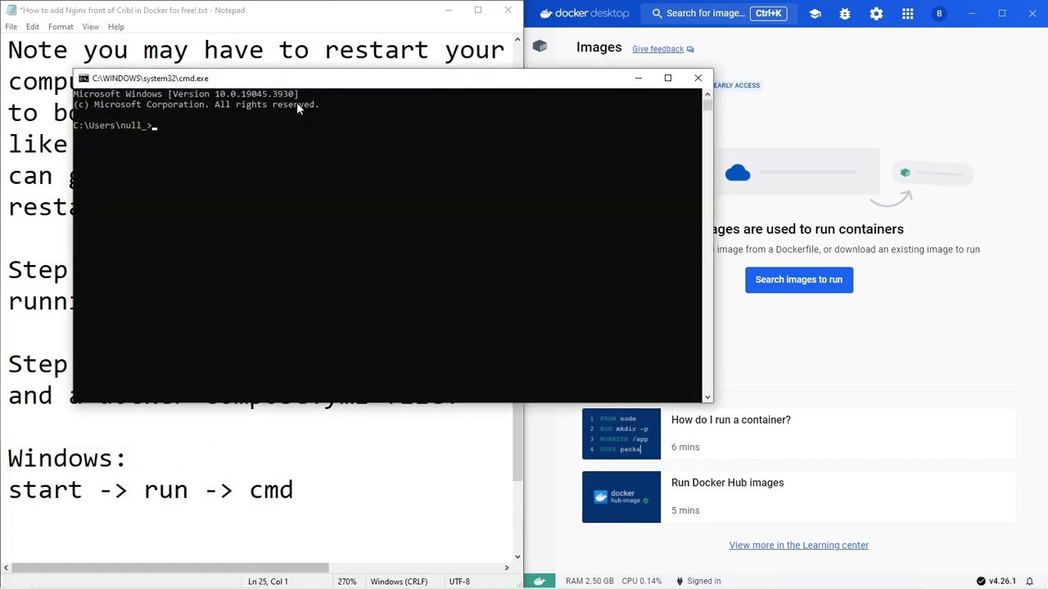
left_click_drag(245, 78, 1043, 310)
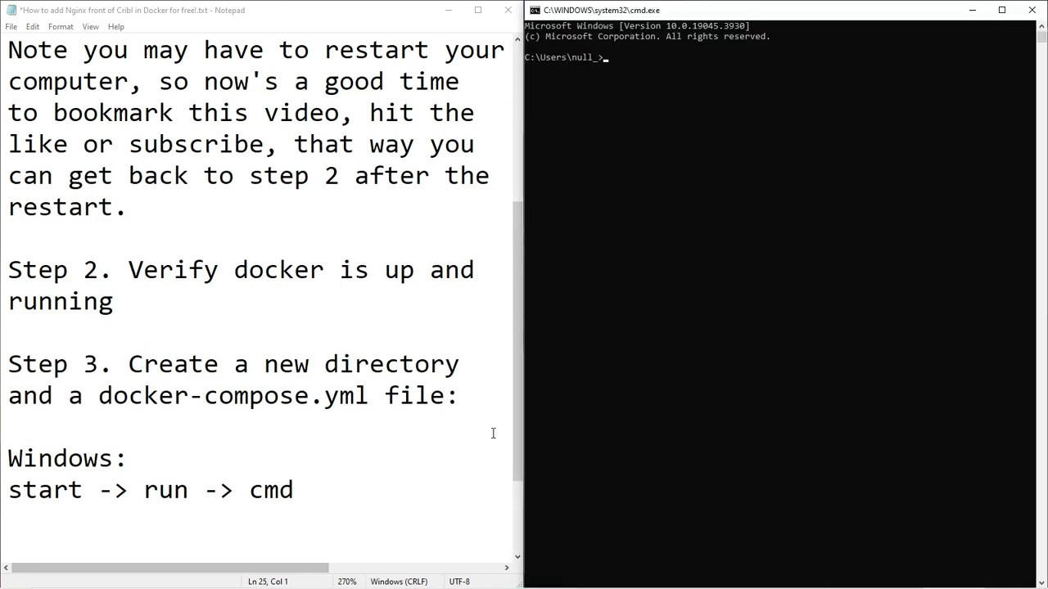
In the Notepad guide, add the lines "mkdir criblWithNginx" and "cd criblWithNginx" after a blank line below the cmd instruction.
left_click(346, 505)
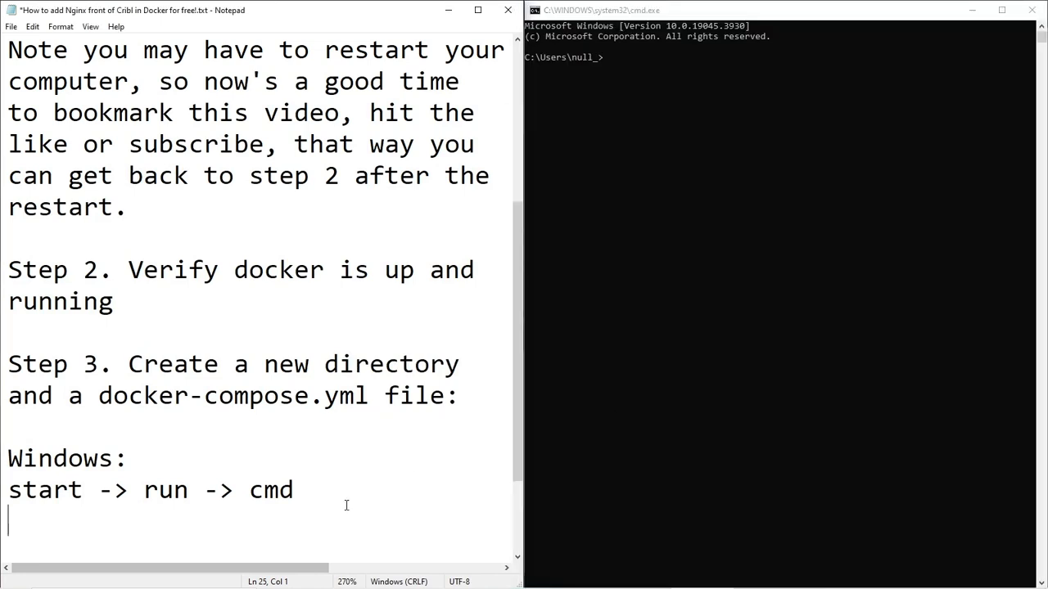
key("Return")
type("mkdi")
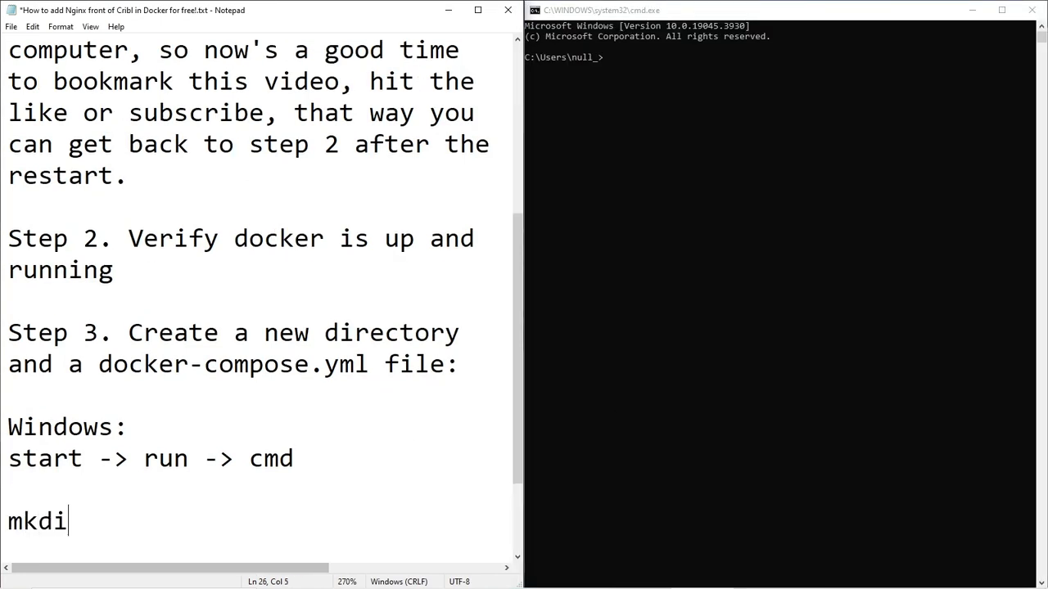
type("r criblWith")
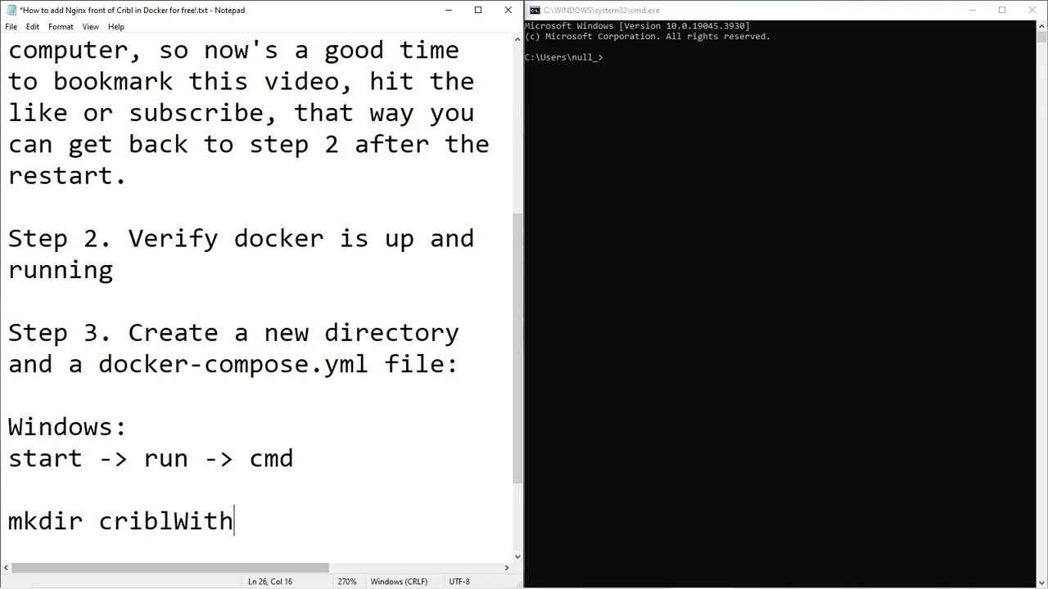
type("Nginx")
key("Return")
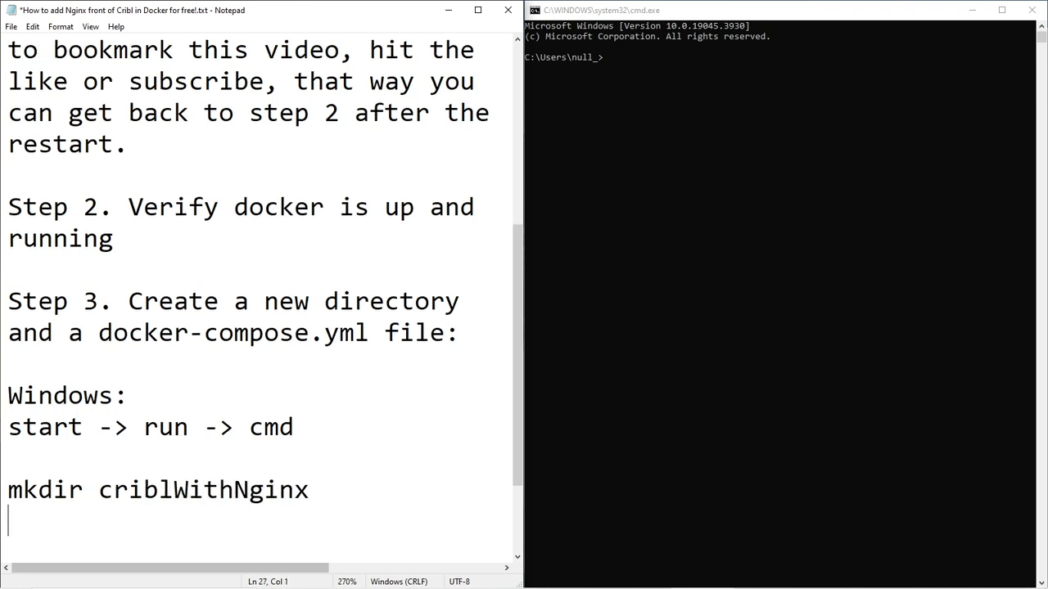
type("cd criblWithNginx")
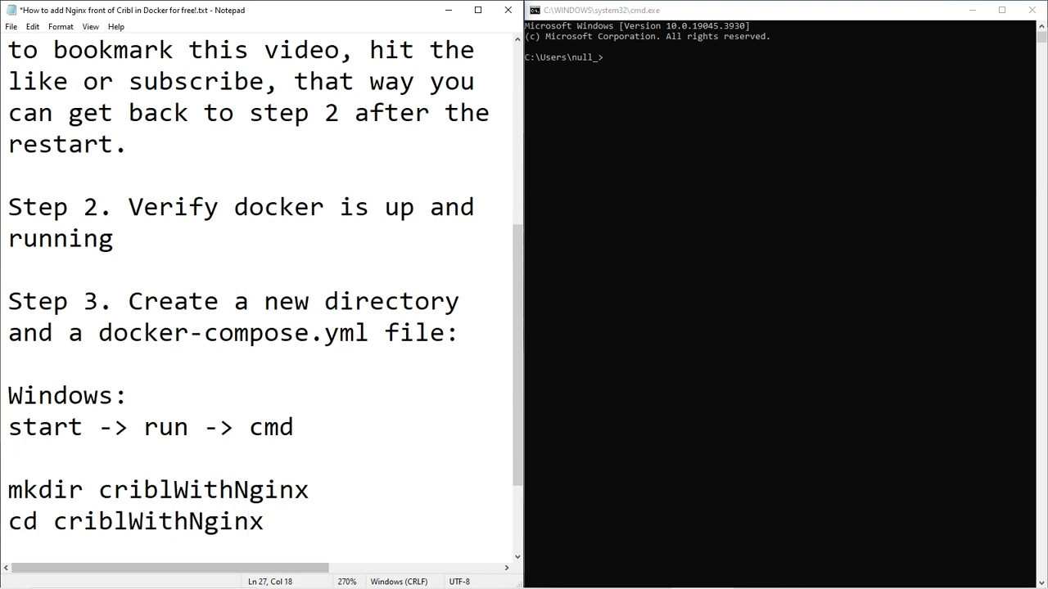
Add the line "notepad docker-compose.yml" below the cd command in the guide.
key("Return")
type("notepad")
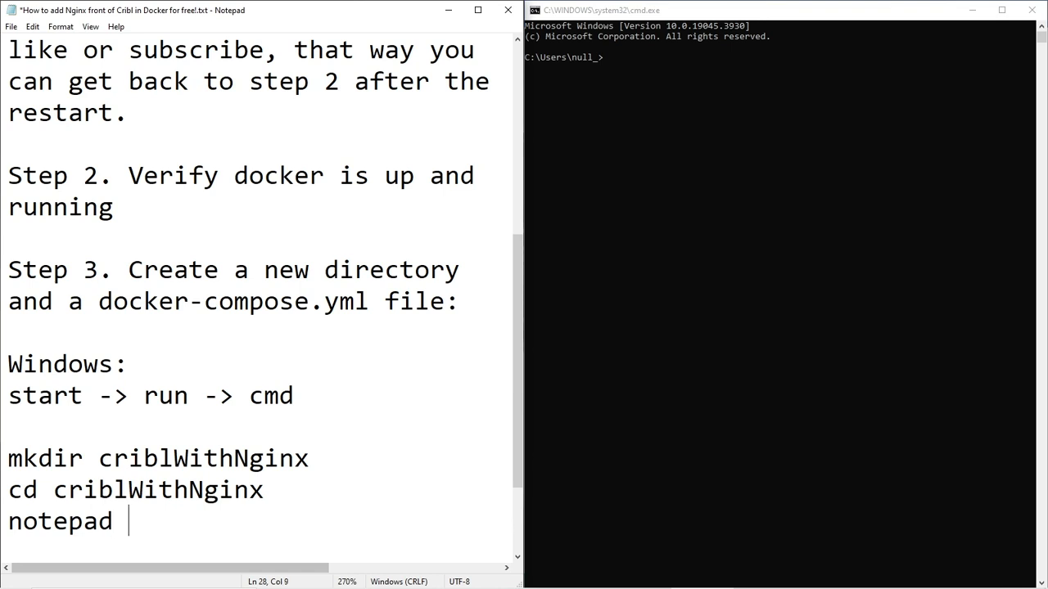
type(" docker-compose")
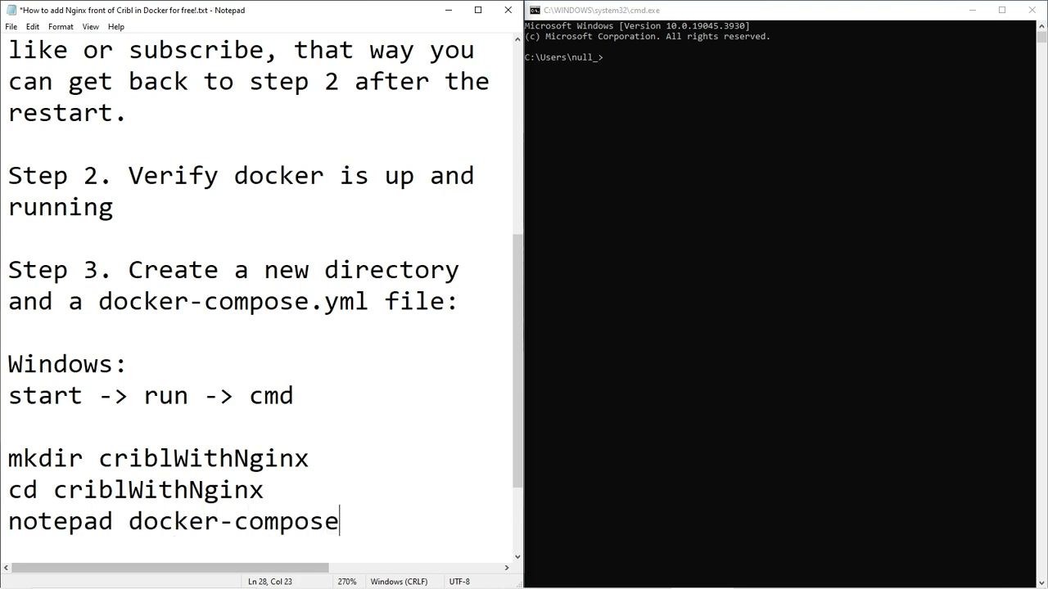
type(".yml")
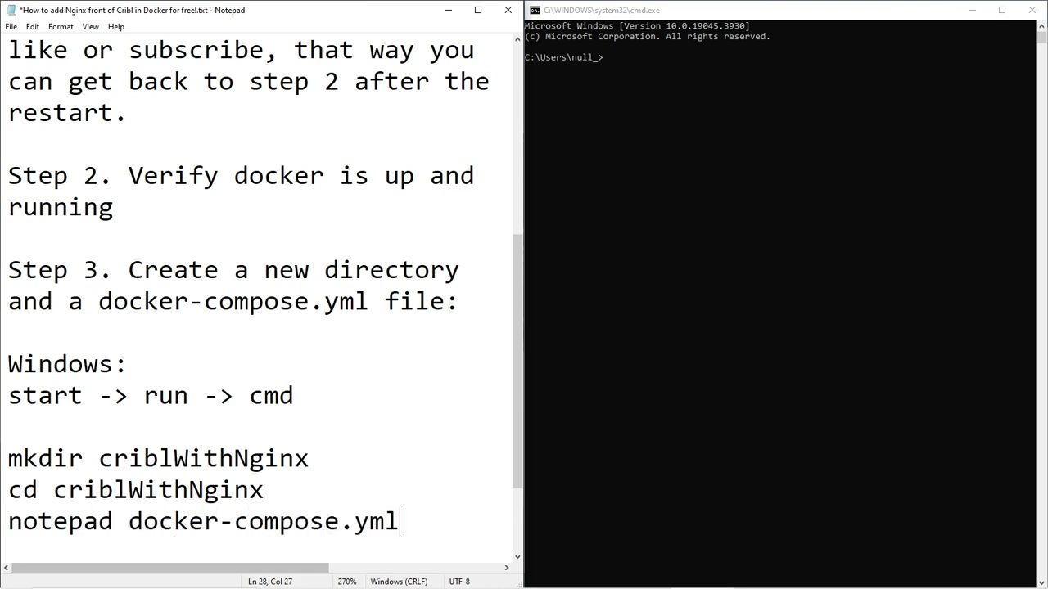
Add the note "-paste in contents from github-" on its own line below the notepad command.
key("Return")
type("-pas")
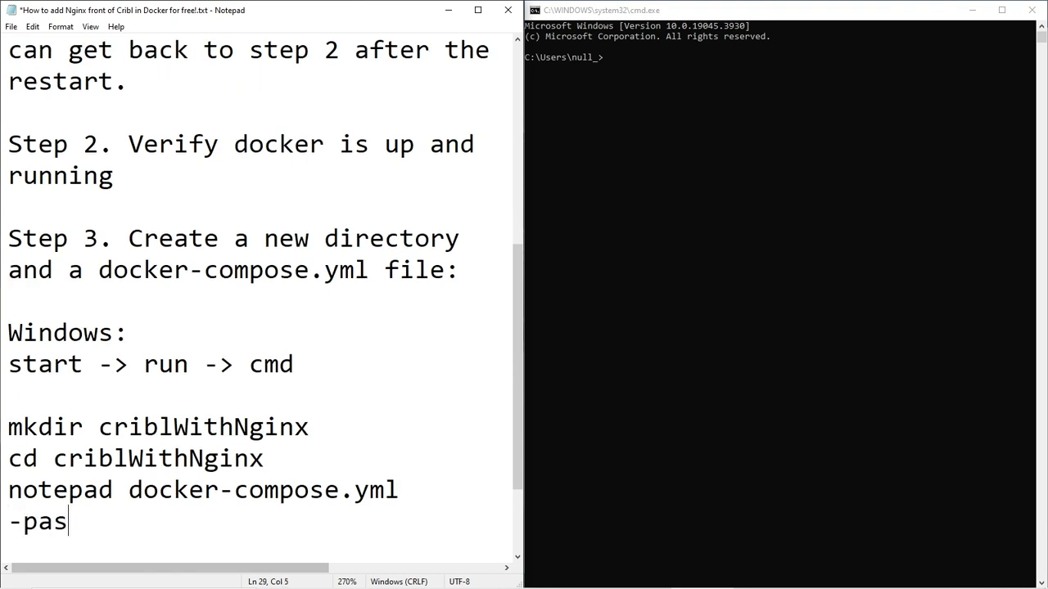
type("te in content")
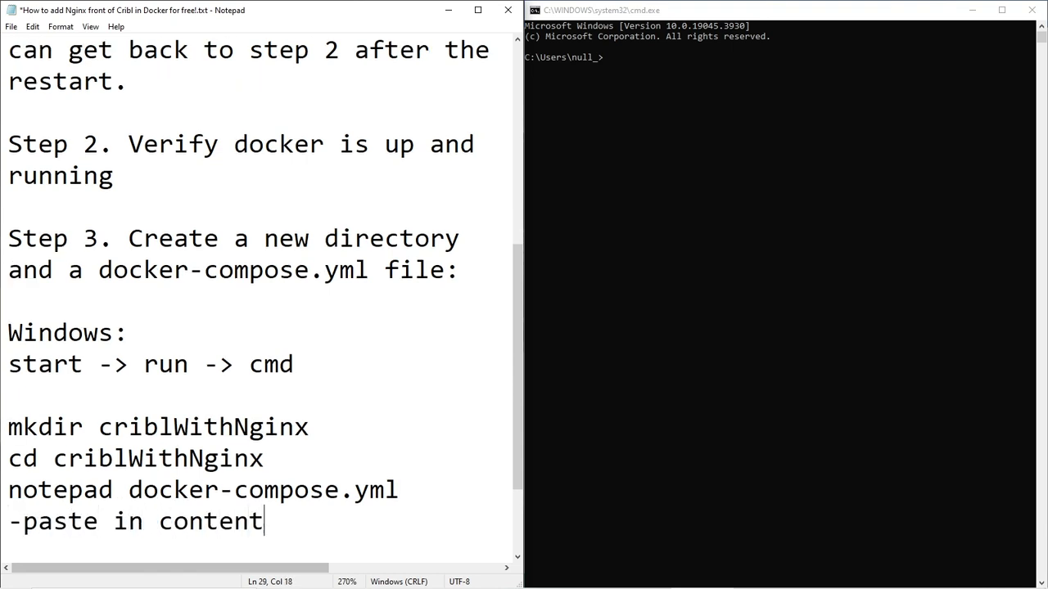
type("s from github")
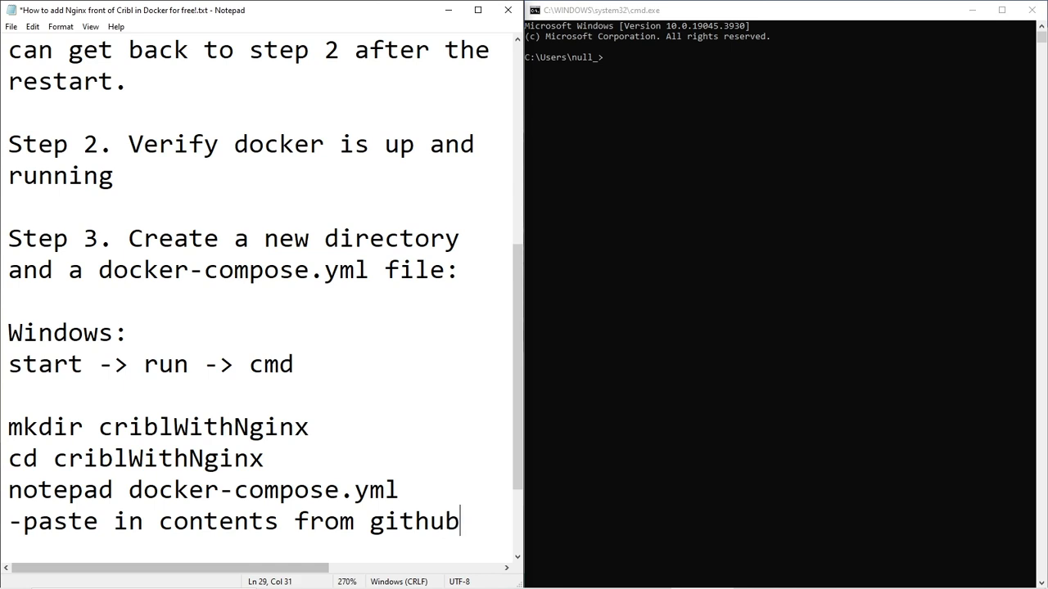
type("-")
key("BackSpace")
type("-")
key("Return")
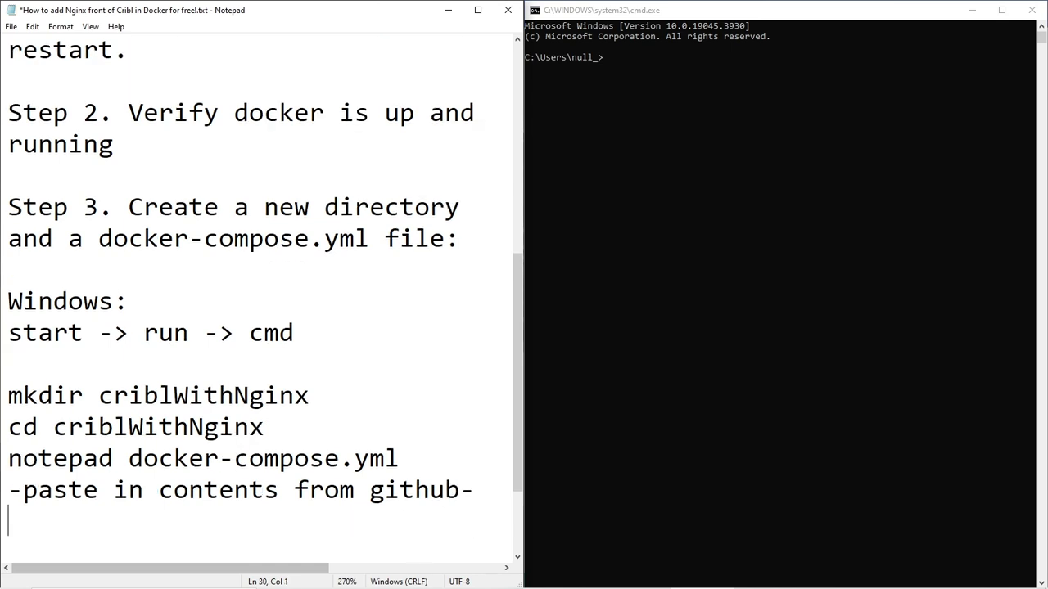
Switch to the Command Prompt, create the directory criblWithNginx with mkdir, and change into it.
left_click(888, 338)
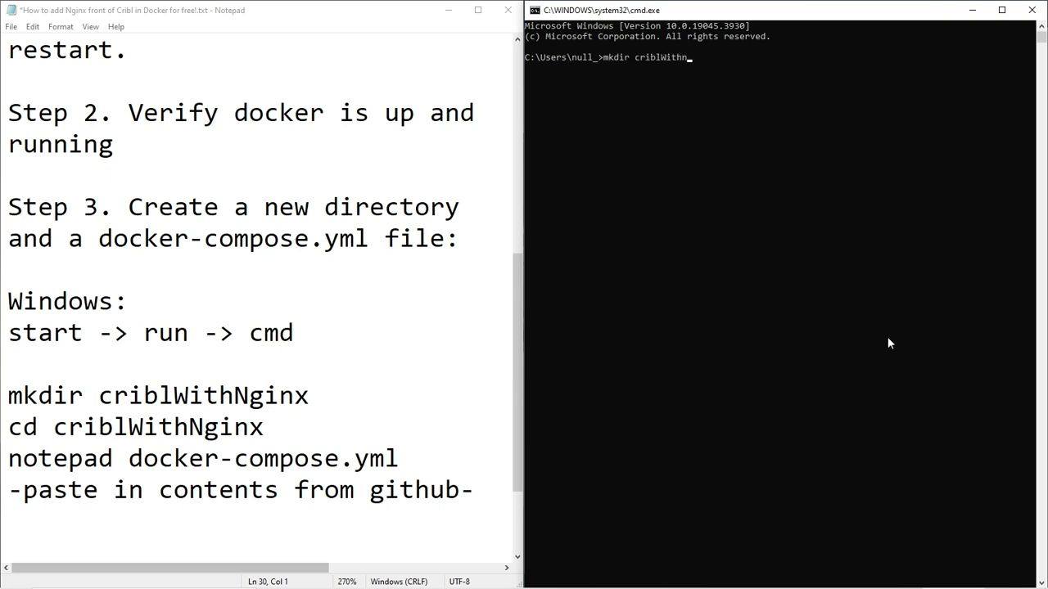
type("mkdir criblWithNginx")
key("Return")
type("cd cr")
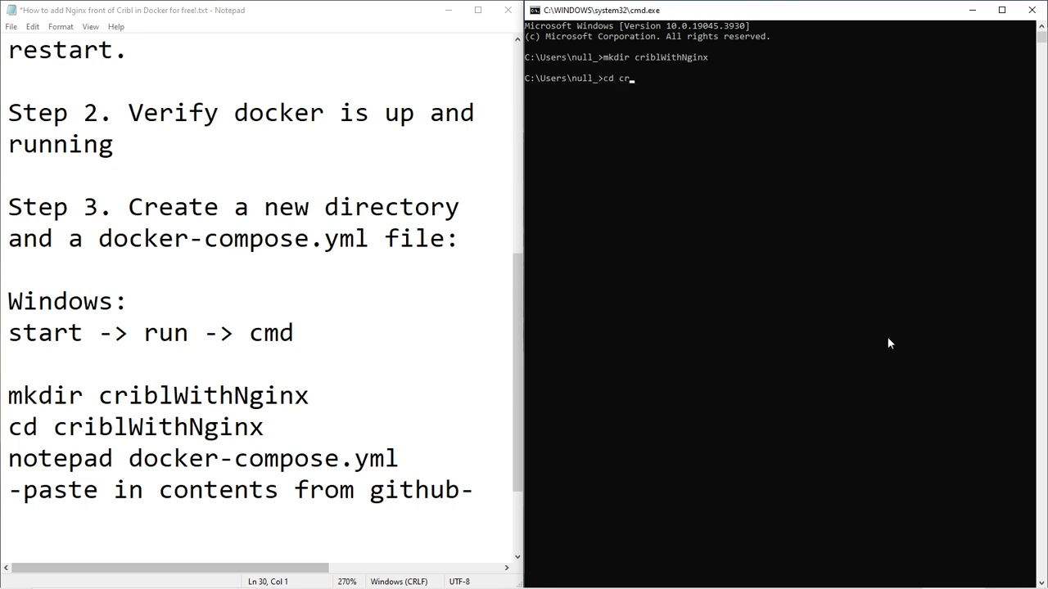
type("iblWithNginx")
key("Return")
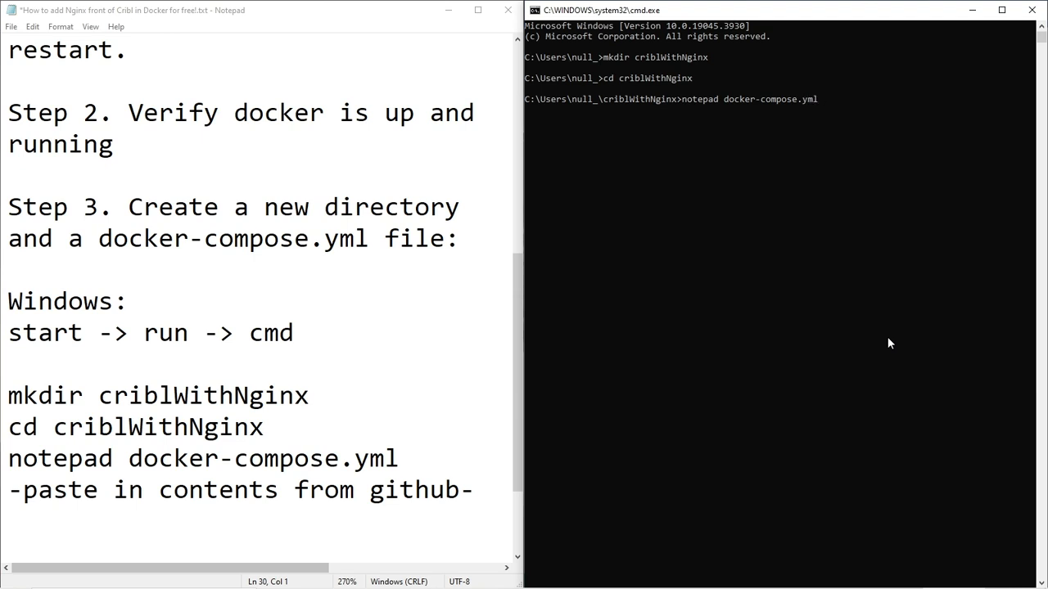
Run "notepad docker-compose.yml" in the criblWithNginx directory and agree to create the new file.
key("Return")
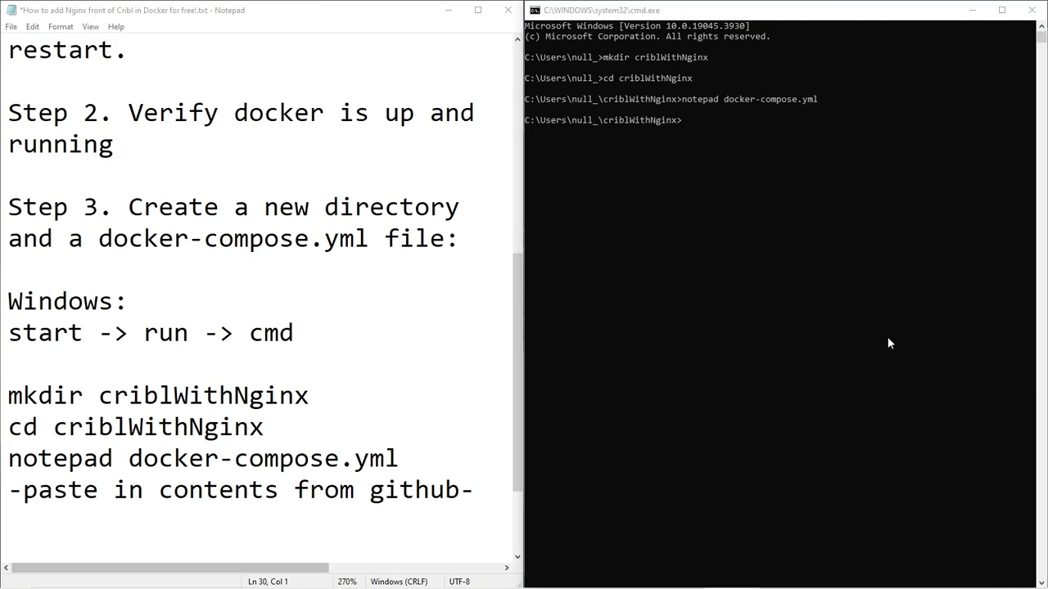
left_click_drag(434, 55, 663, 227)
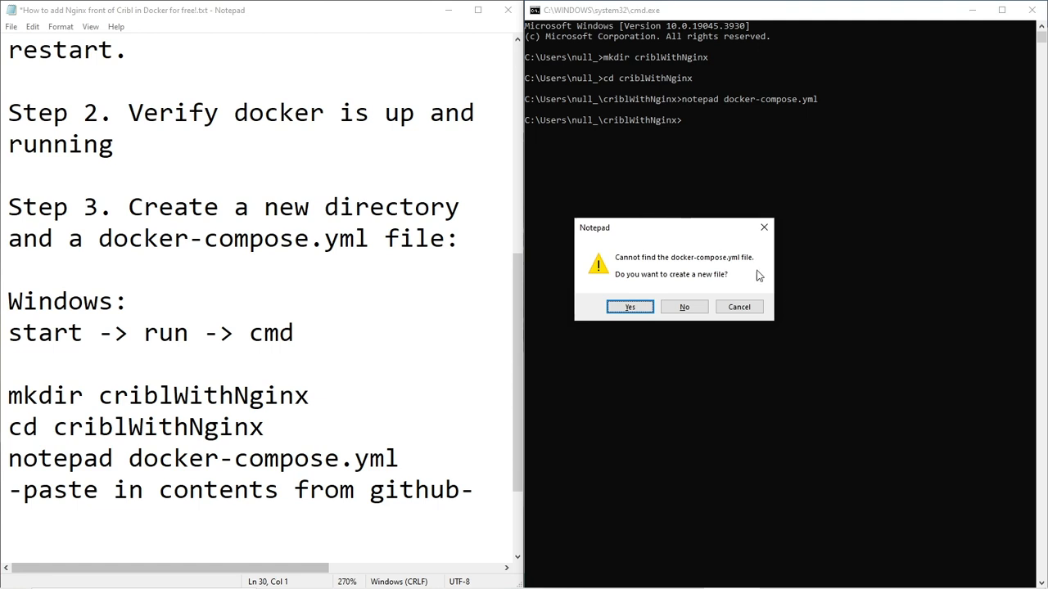
left_click(631, 309)
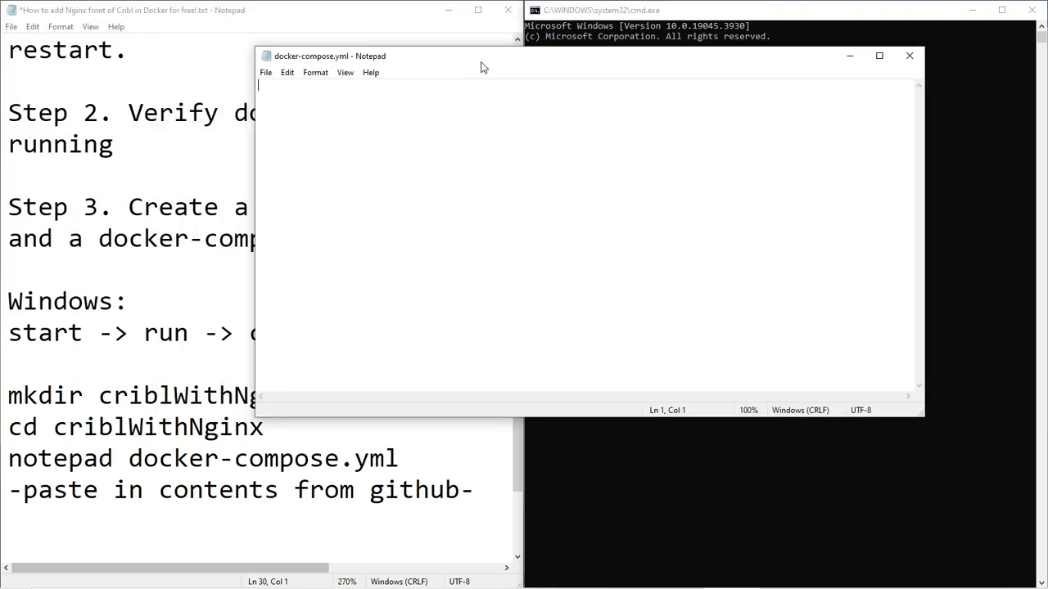
Copy the note "-paste in contents from github-" from the guide into the empty docker-compose.yml file.
left_click_drag(482, 66, 677, 236)
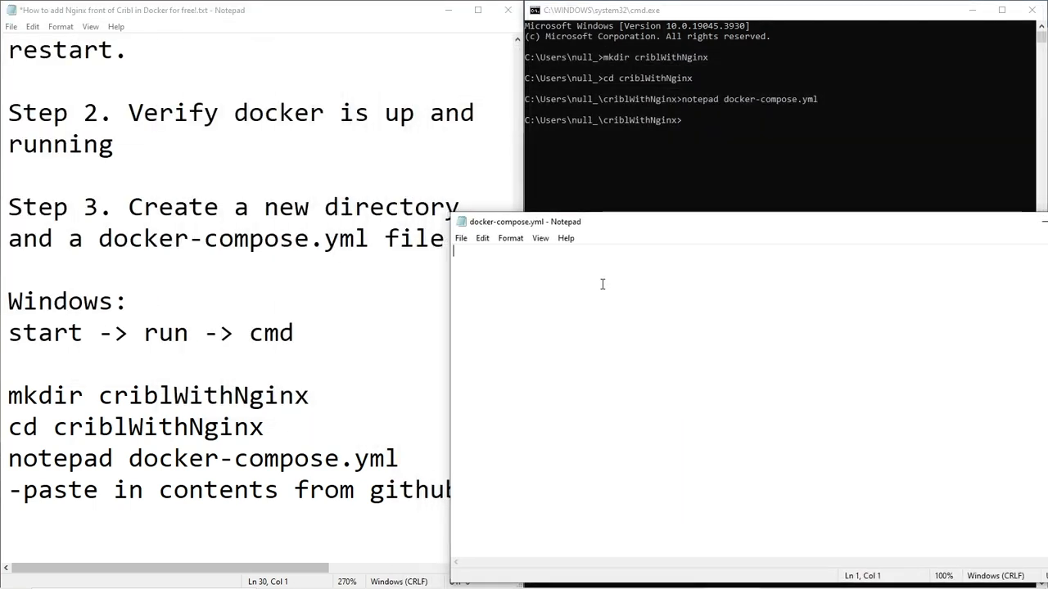
left_click(190, 496)
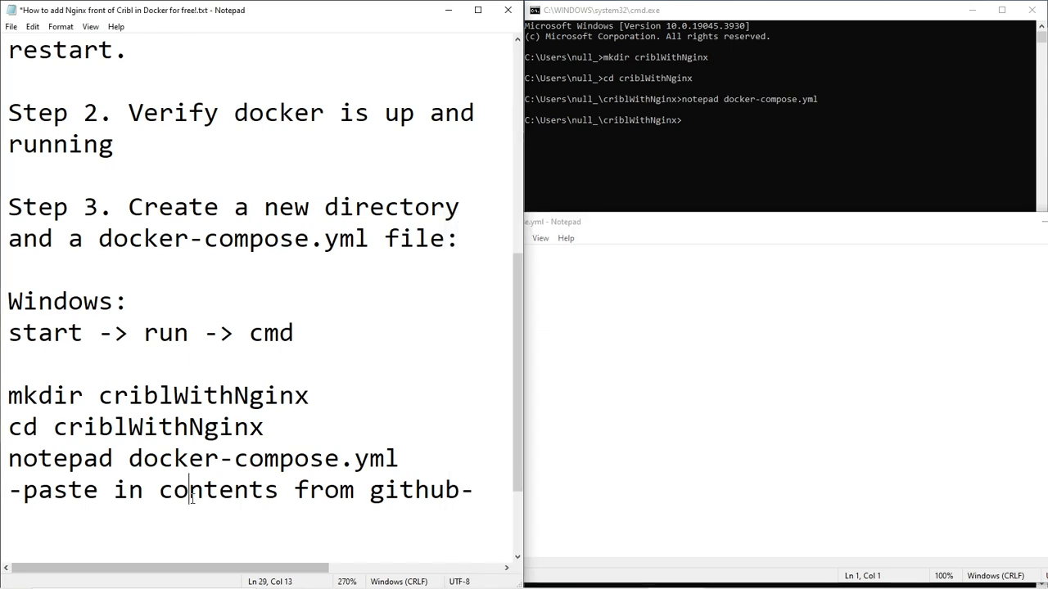
left_click_drag(483, 491, 10, 489)
key("ctrl+c")
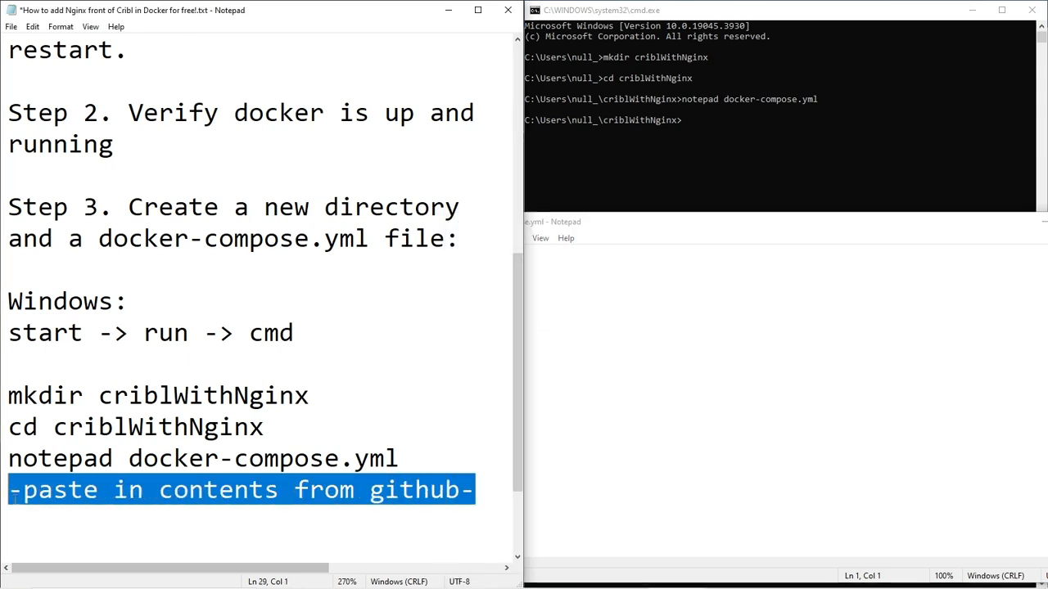
left_click(595, 377)
key("ctrl+v")
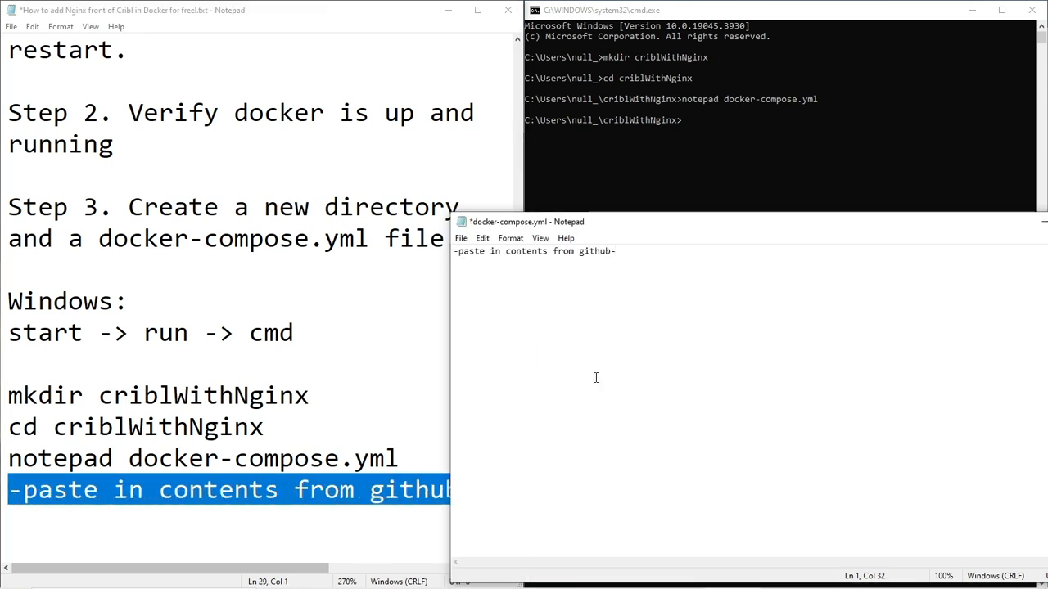
Switch to Chrome showing the GitHub misc/docker/cribl folder and move its window so the guide stays readable.
left_click(217, 505)
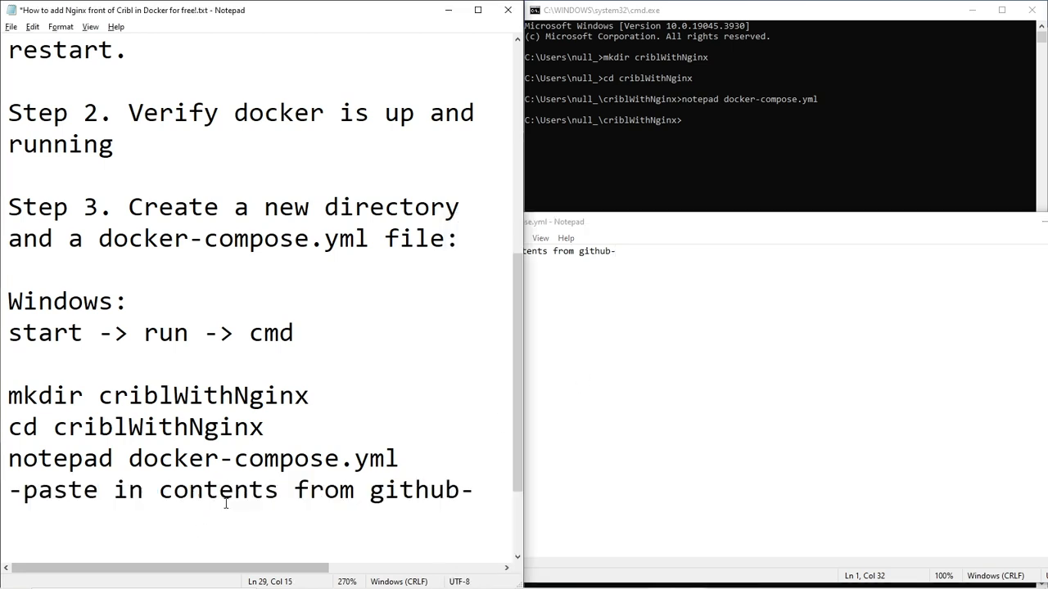
key("alt+Tab")
key("alt+Tab")
key("Tab")
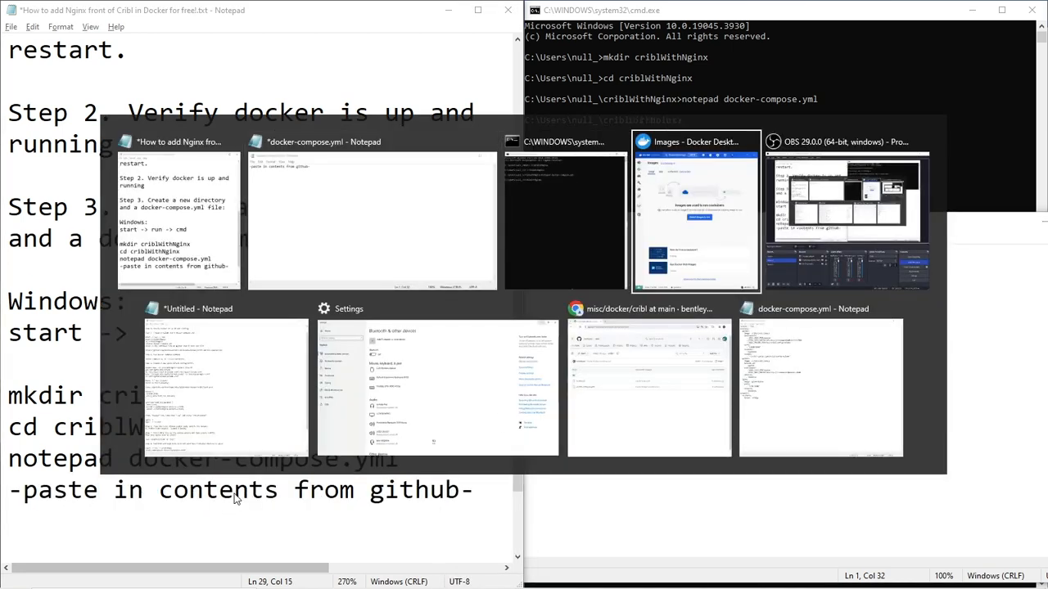
key("alt+Tab")
key("alt+Tab")
key("alt+Tab")
key("alt+Tab")
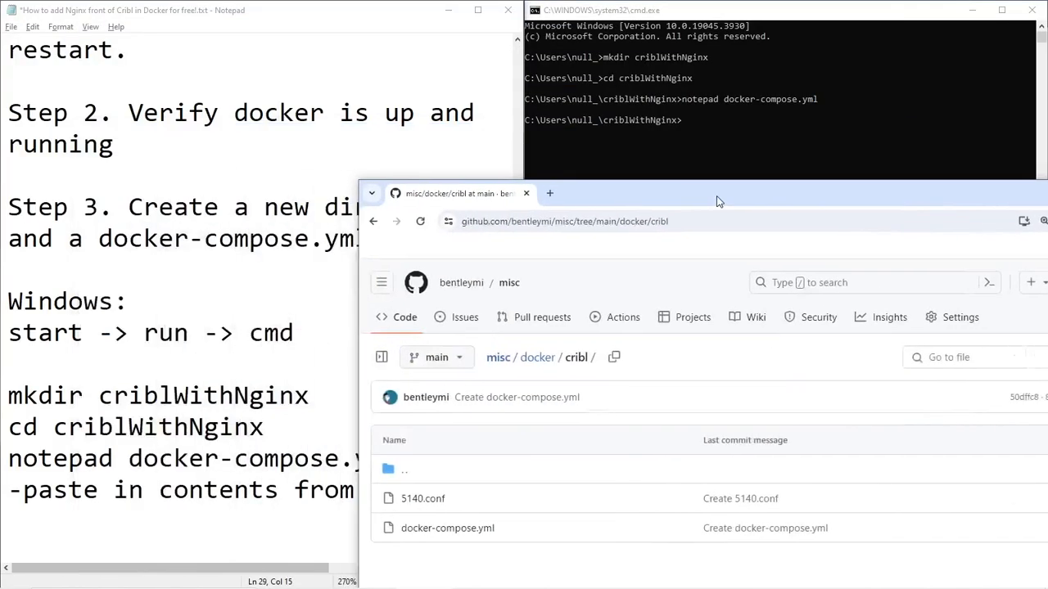
left_click_drag(715, 198, 855, 66)
Copy the URL of the GitHub misc/docker/cribl folder and paste it into the guide below the note about pasting contents.
left_click(808, 85)
key("ctrl+c")
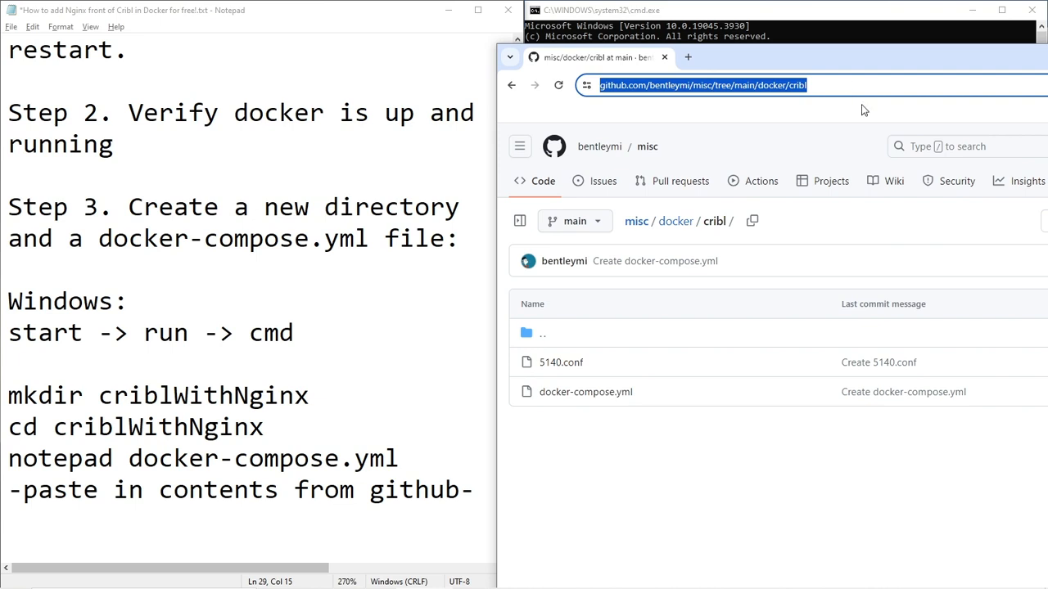
left_click(88, 521)
key("ctrl+v")
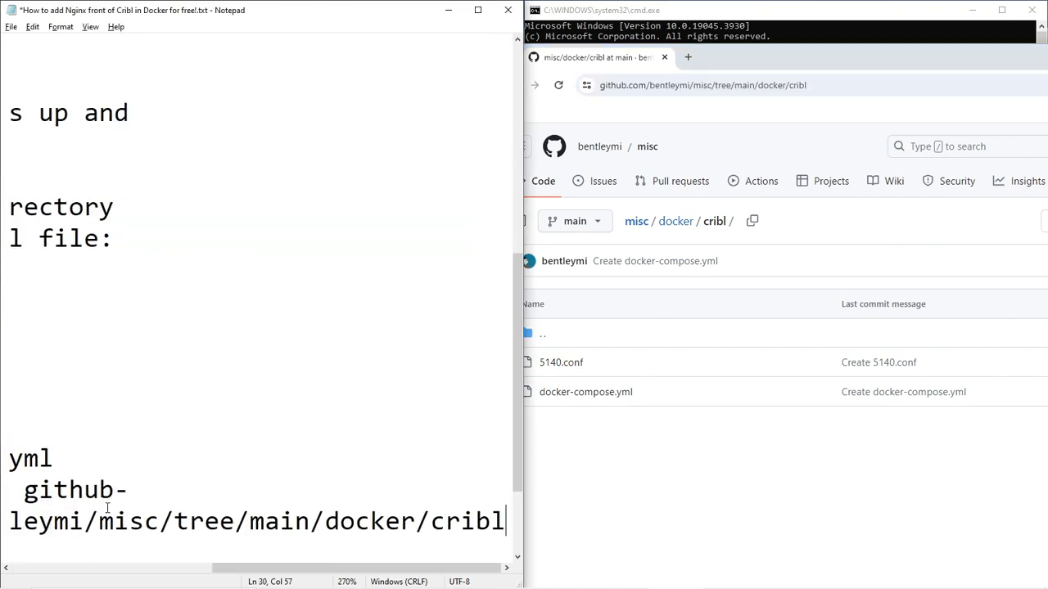
Break the pasted GitHub URL into two lines so that the second line starts with "misc".
left_click(174, 522)
key("Return")
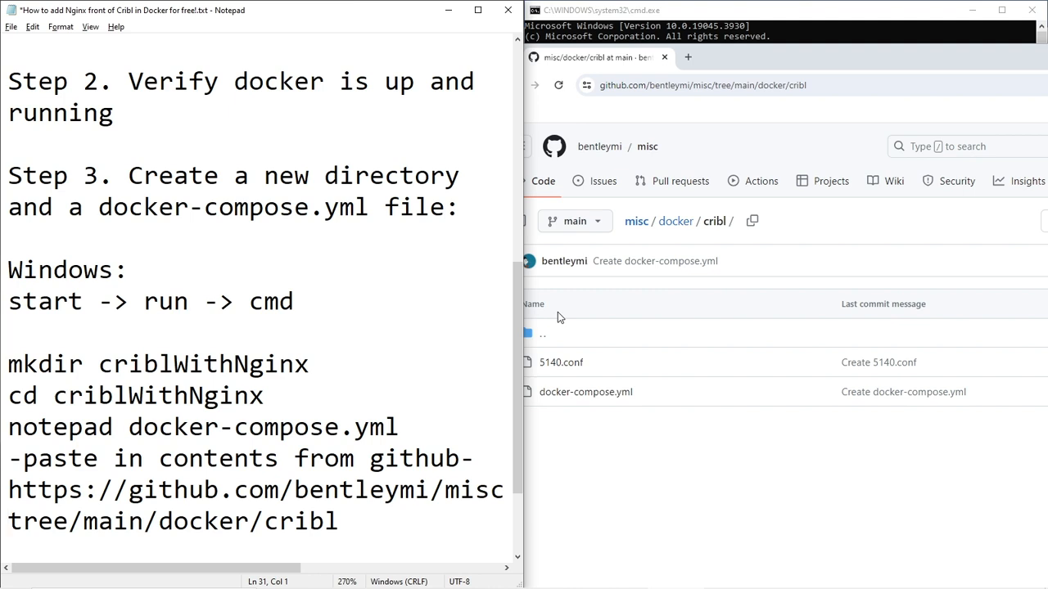
key("BackSpace")
key("Left")
key("Left")
key("Left")
key("Left")
key("Left")
key("Return")
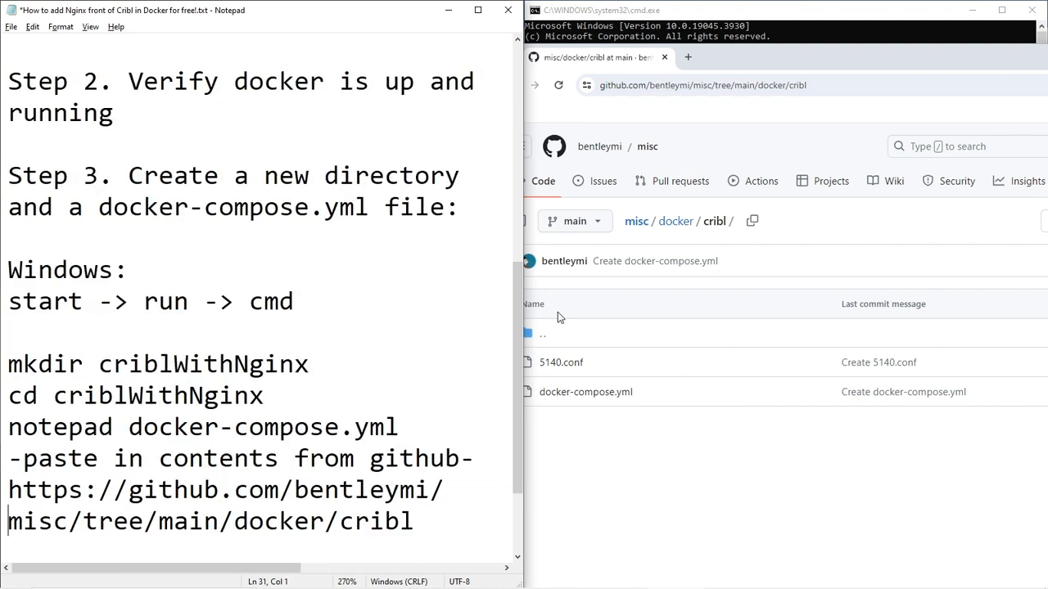
Enclose the two-line GitHub URL in double quotation marks.
key("Up")
type("\"")
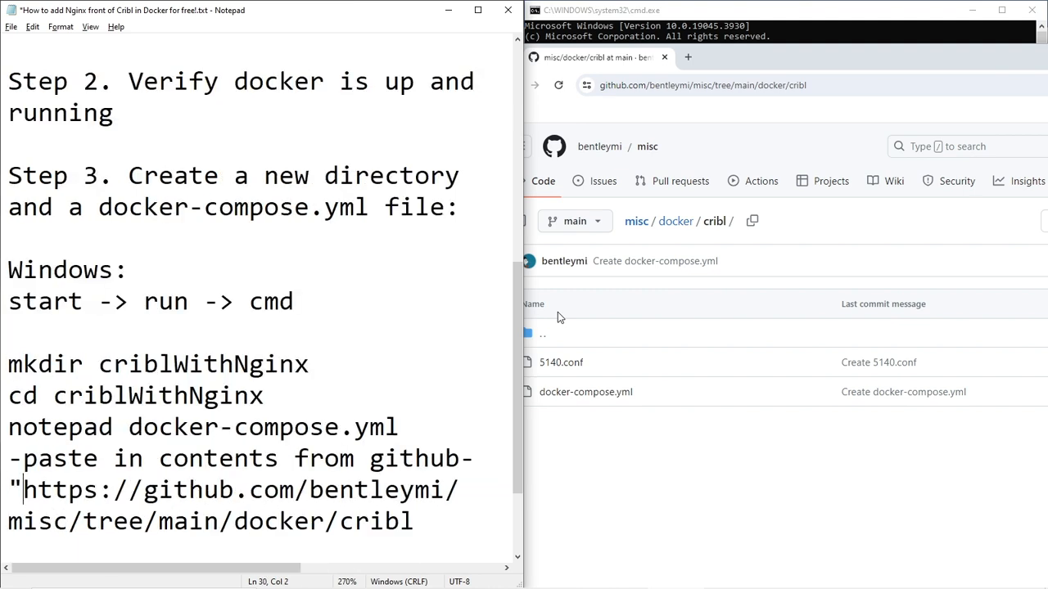
key("Down")
key("End")
type("\"")
Remove the note text "-paste in contents from github-" above the quoted URL.
key("Up")
key("Home")
key("Return")
key("Up")
key("Up")
key("shift+End")
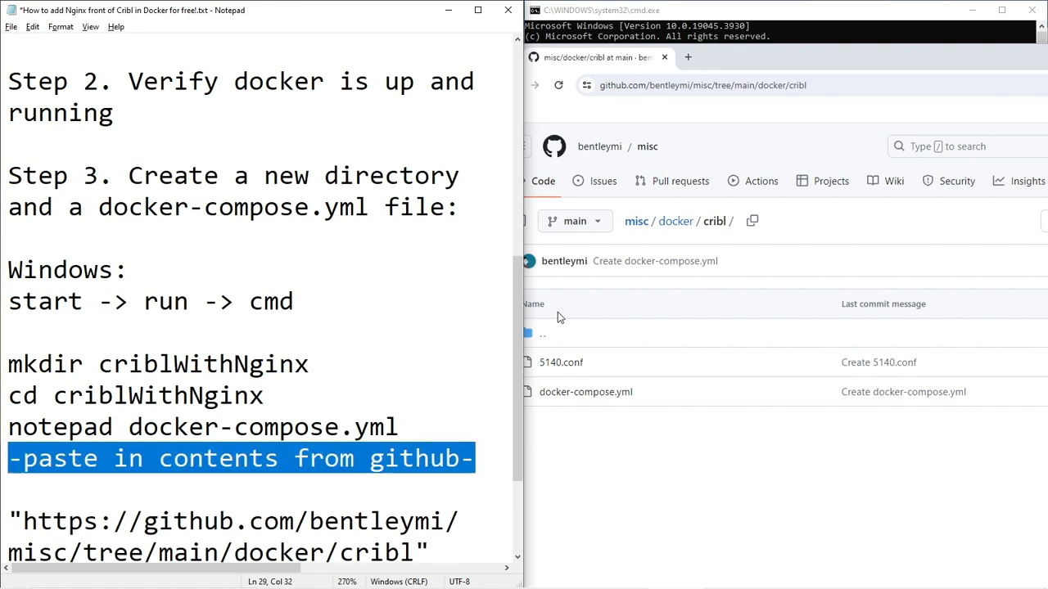
key("Delete")
key("Delete")
Leave a blank line after the notepad command and write "paste in contents from below" above the quoted URL.
type("Past")
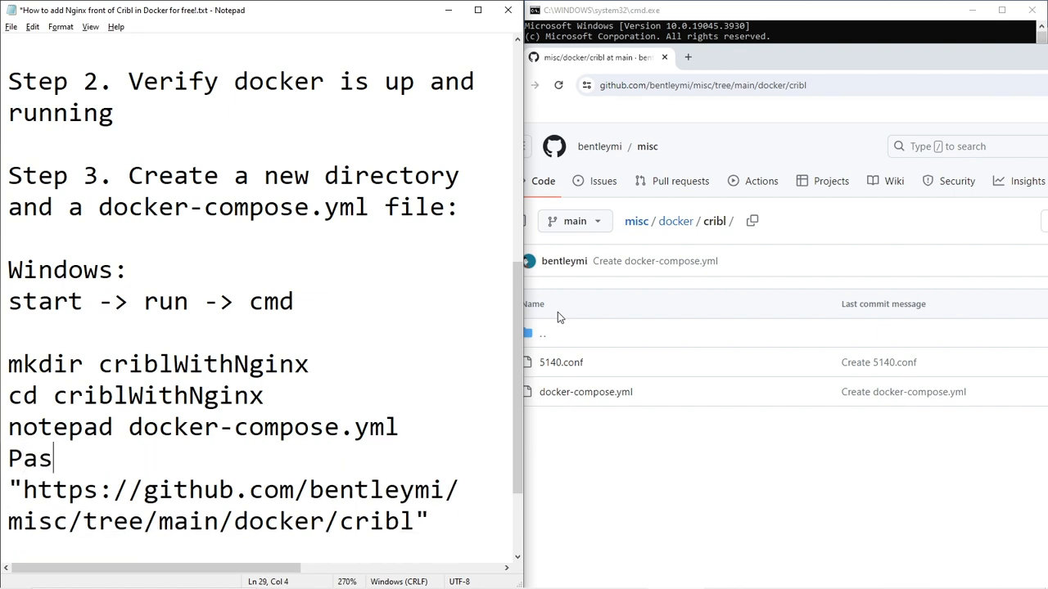
key("BackSpace")
key("BackSpace")
key("BackSpace")
key("BackSpace")
key("Return")
type("pa")
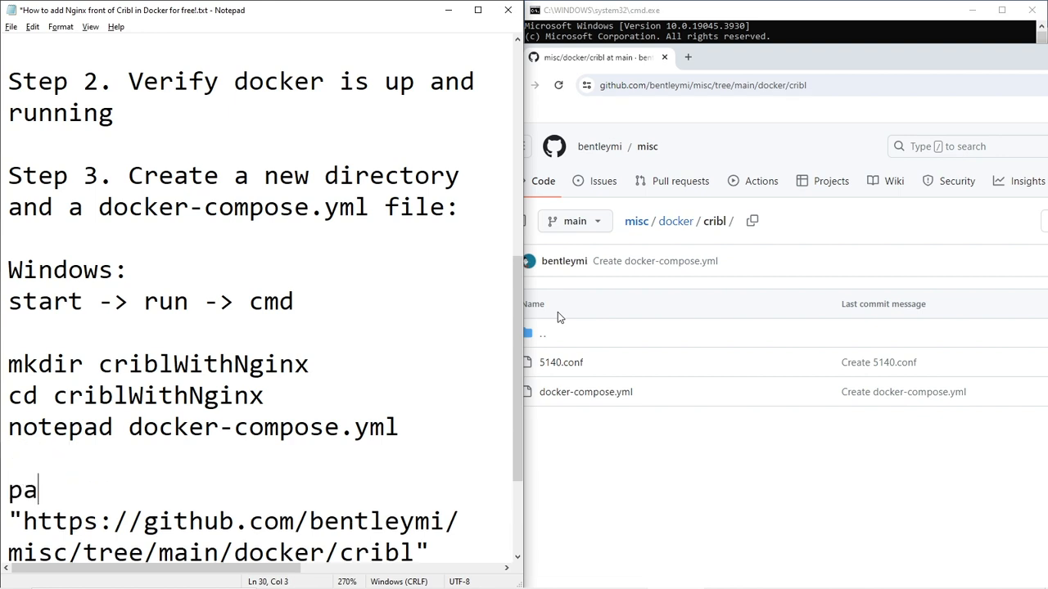
type("ste in contents ")
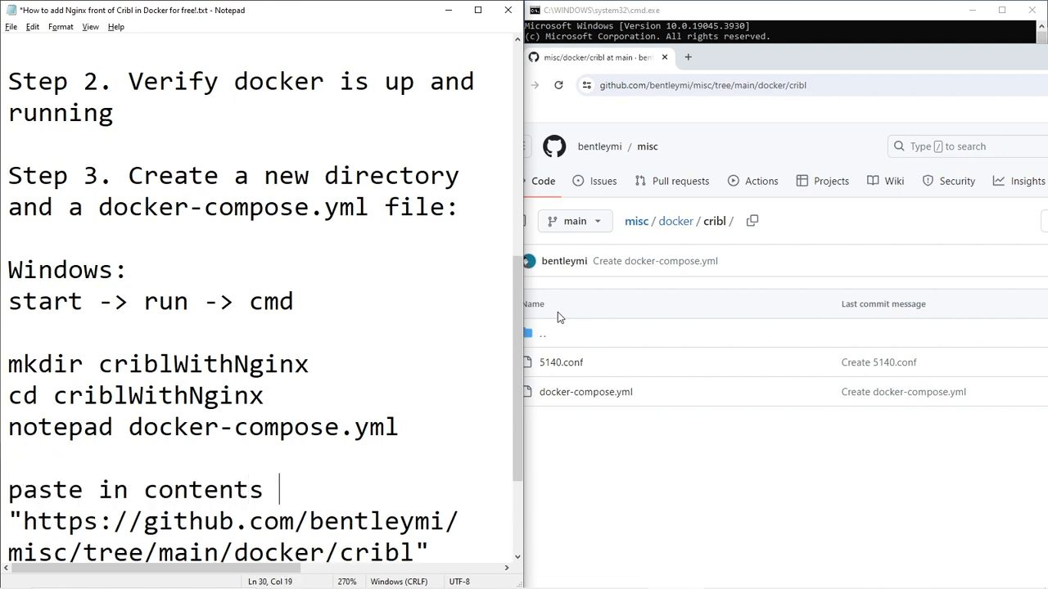
type("from below")
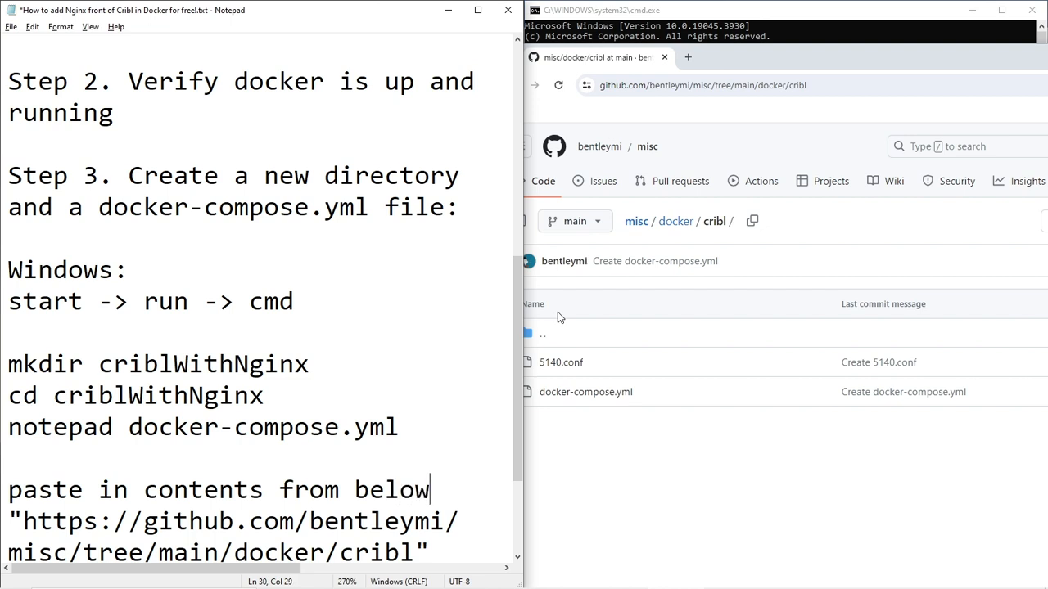
Insert the word "of" after "contents" in the instruction above the quoted URL.
key("Down")
key("Down")
key("Left")
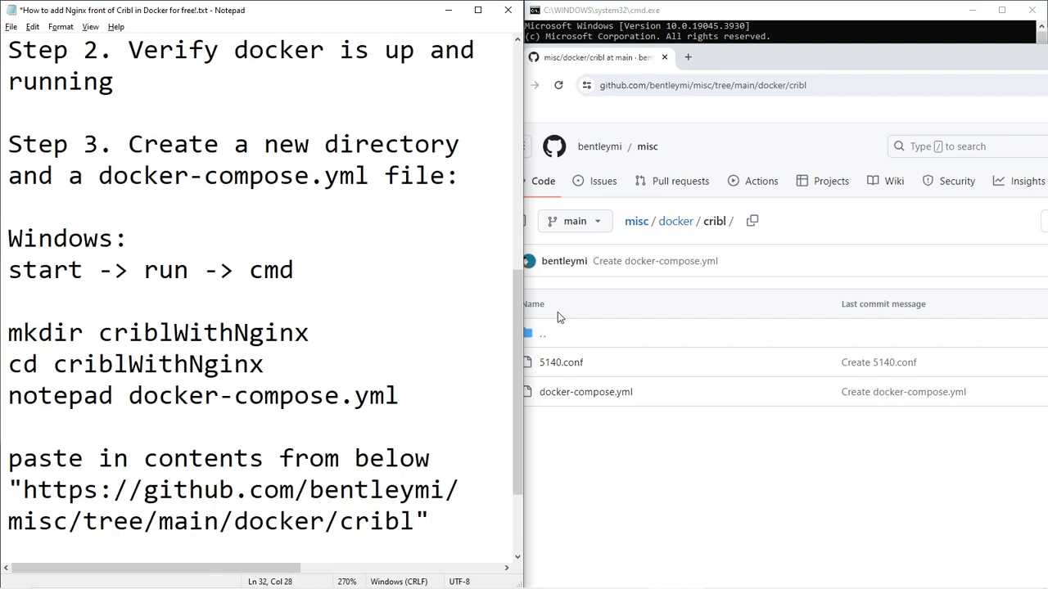
key("Up")
key("Up")
key("Left")
key("Left")
key("Left")
key("Left")
key("Left")
key("Left")
key("Left")
key("Left")
key("Left")
key("Left")
key("Left")
type("of")
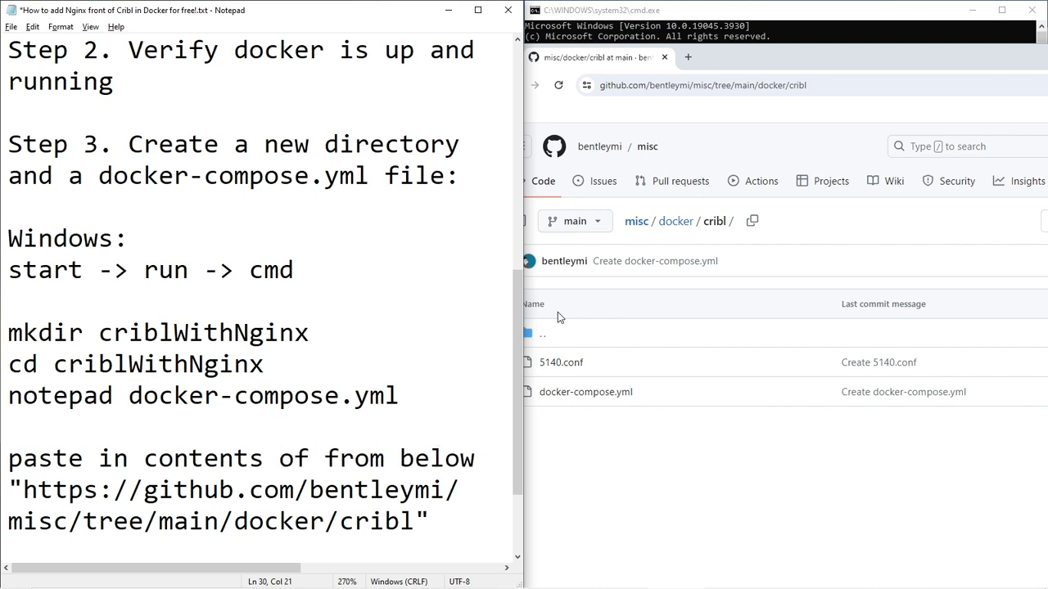
Insert "docker-compose.yml" in quotation marks after "contents of", breaking the line after "docker-" and keeping "from below" behind it.
key("Return")
key("Up")
key("End")
type("\"dock")
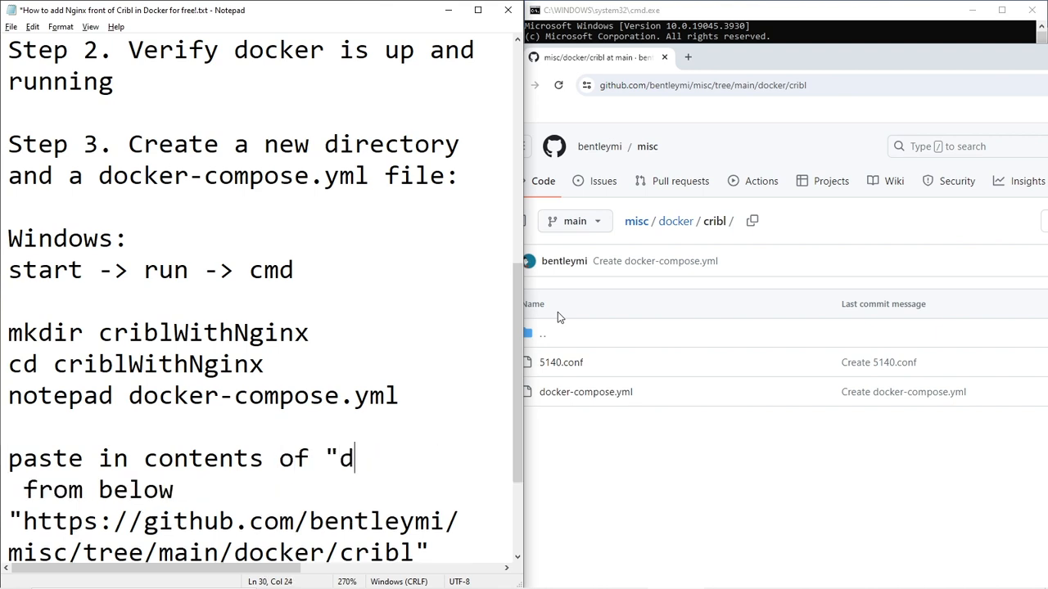
type("er-co")
key("BackSpace")
key("BackSpace")
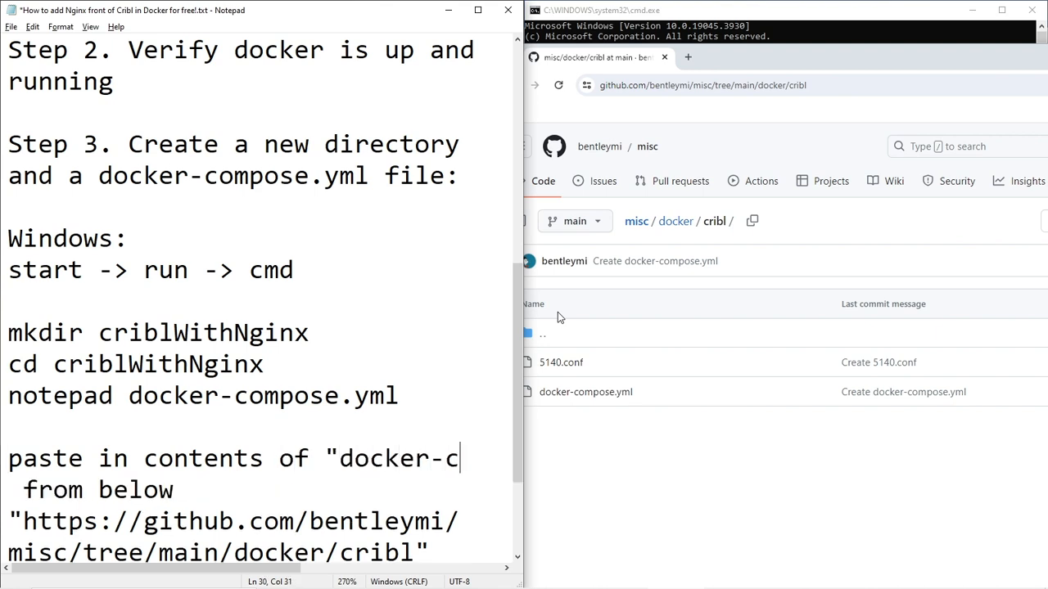
key("Return")
type("compose.ym")
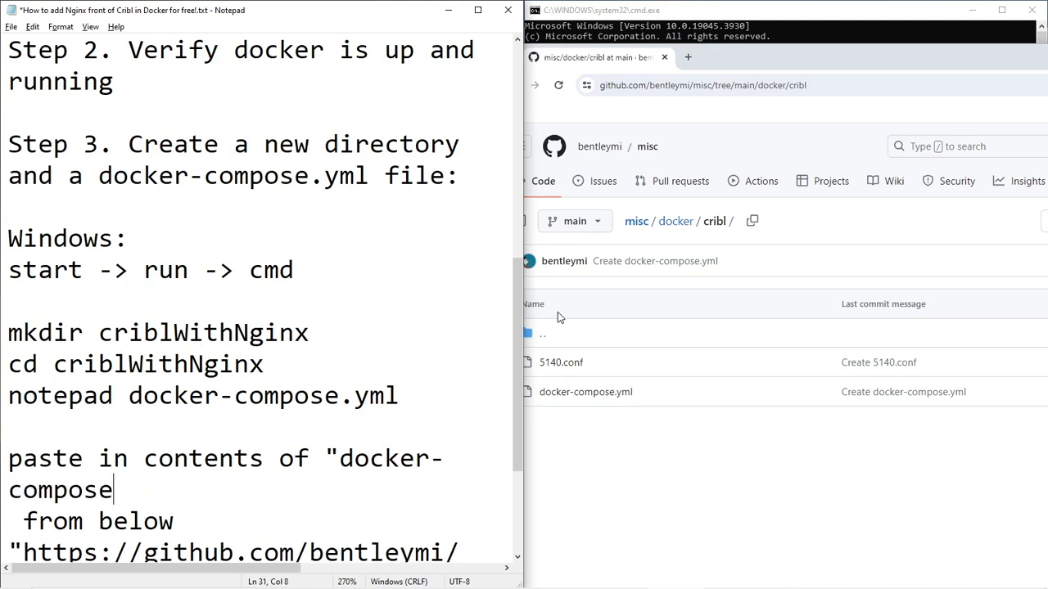
type("l")
key("Delete")
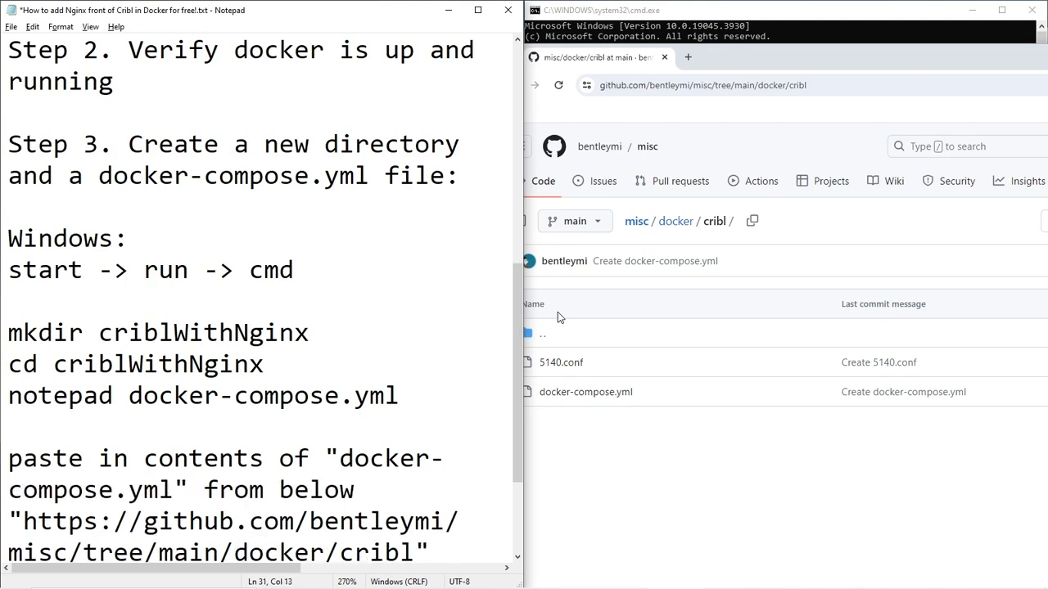
Insert the word "link" before "below" so the instruction ends with "from link below".
key("Right")
key("Right")
key("Right")
key("Right")
key("Right")
key("Right")
type("link")
key("ctrl+End")
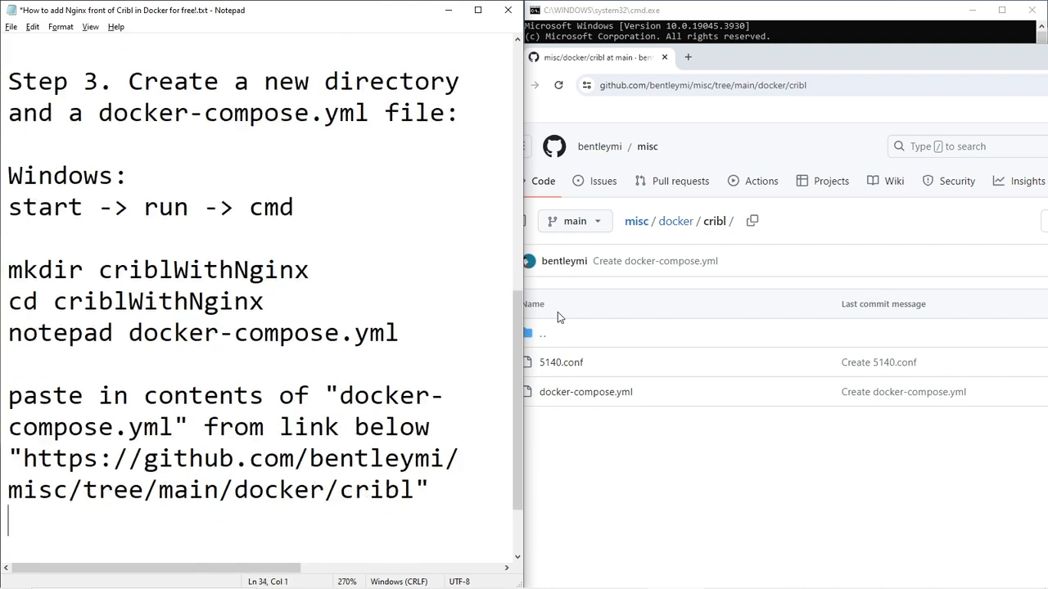
key("Up")
In Chrome, open docker-compose.yml from the GitHub cribl folder and display its raw version.
left_click(562, 399)
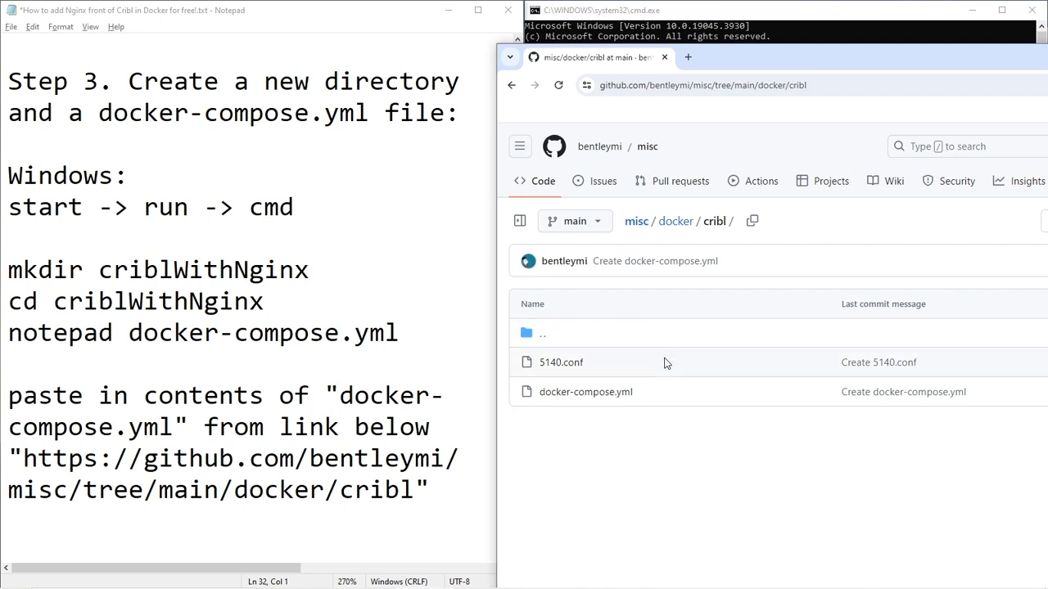
left_click(617, 394)
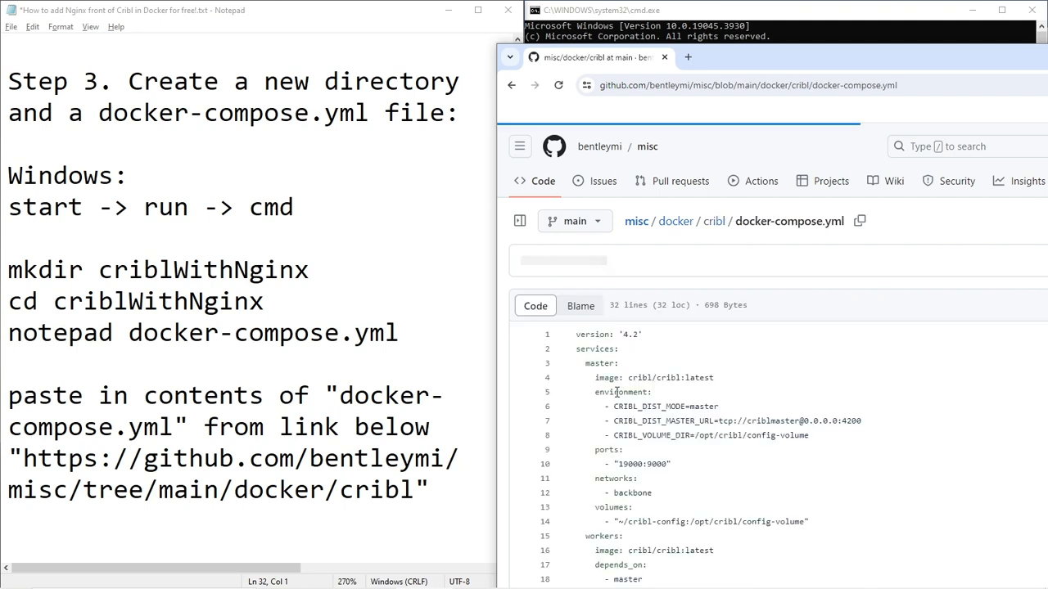
scroll(635, 360, "down", 1)
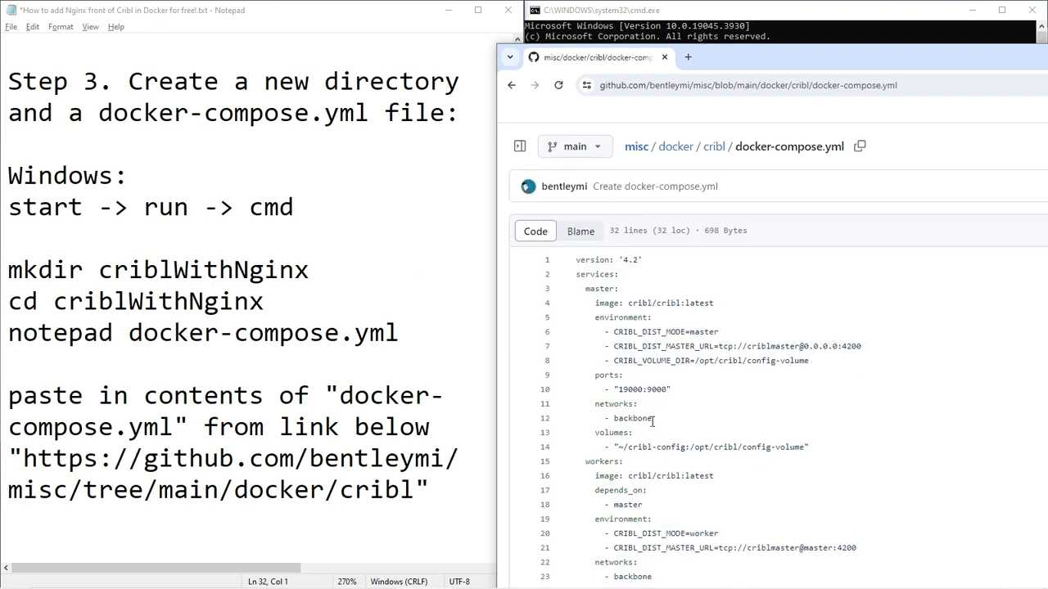
left_click_drag(735, 64, 503, 19)
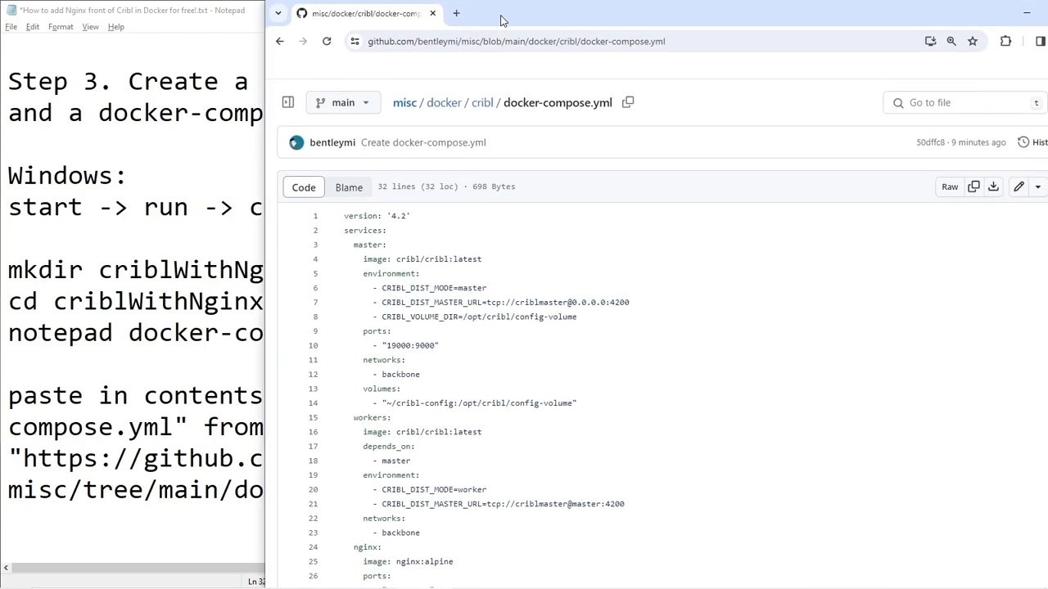
left_click(949, 190)
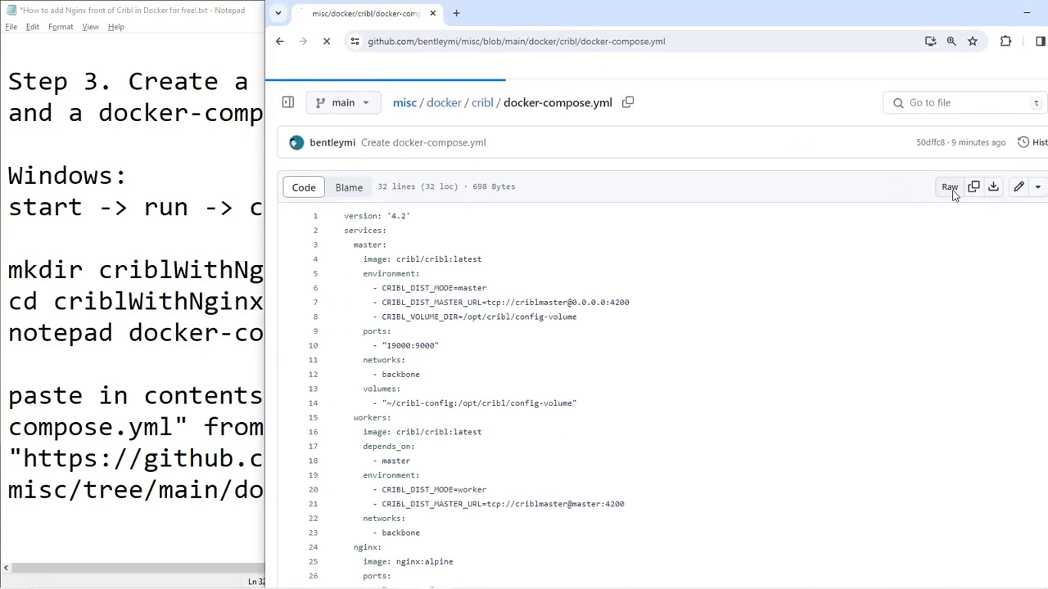
Copy the entire raw docker-compose.yml text and replace everything in the Notepad docker-compose.yml file with it.
left_click_drag(386, 405, 271, 95)
right_click(287, 102)
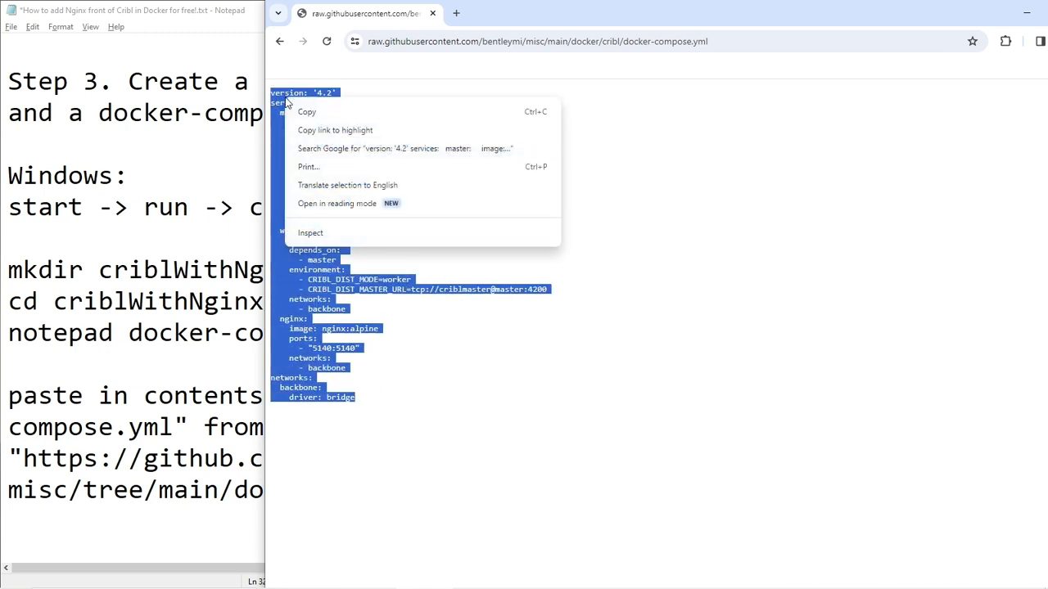
left_click(296, 108)
key("alt+Tab")
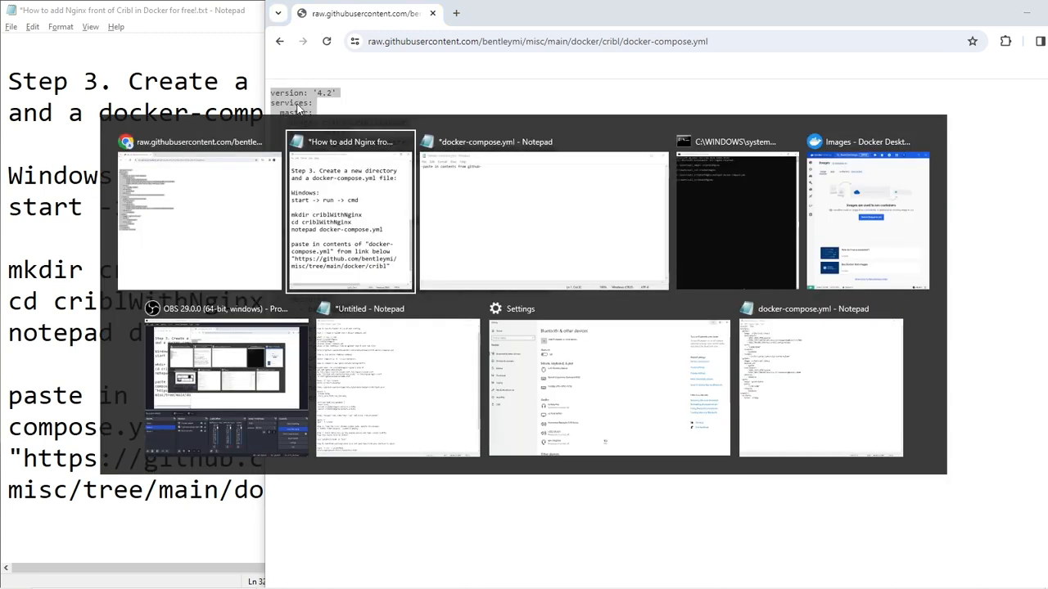
key("alt+Tab")
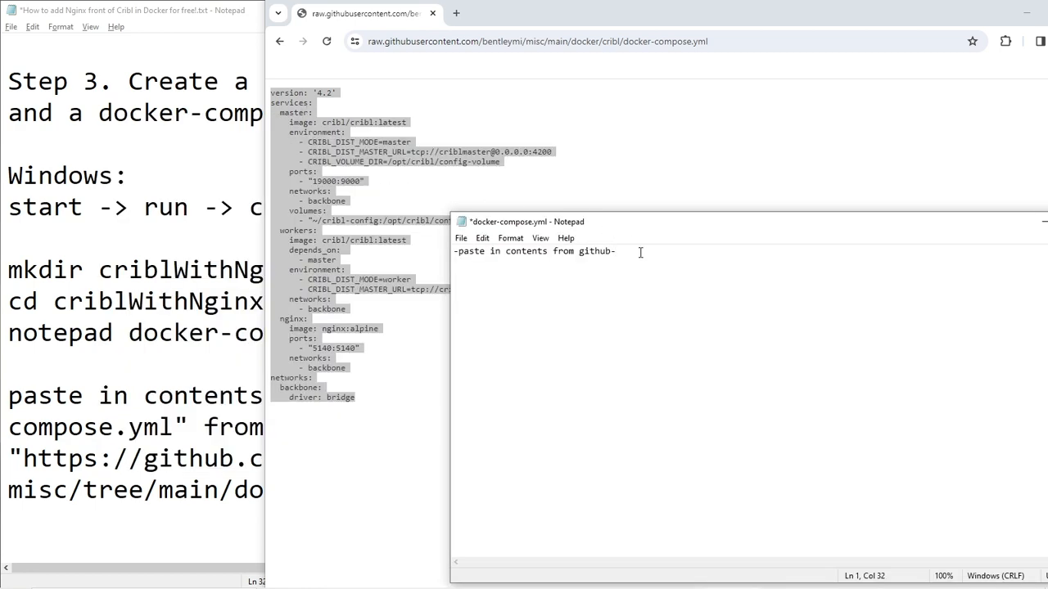
key("ctrl+a")
key("ctrl+v")
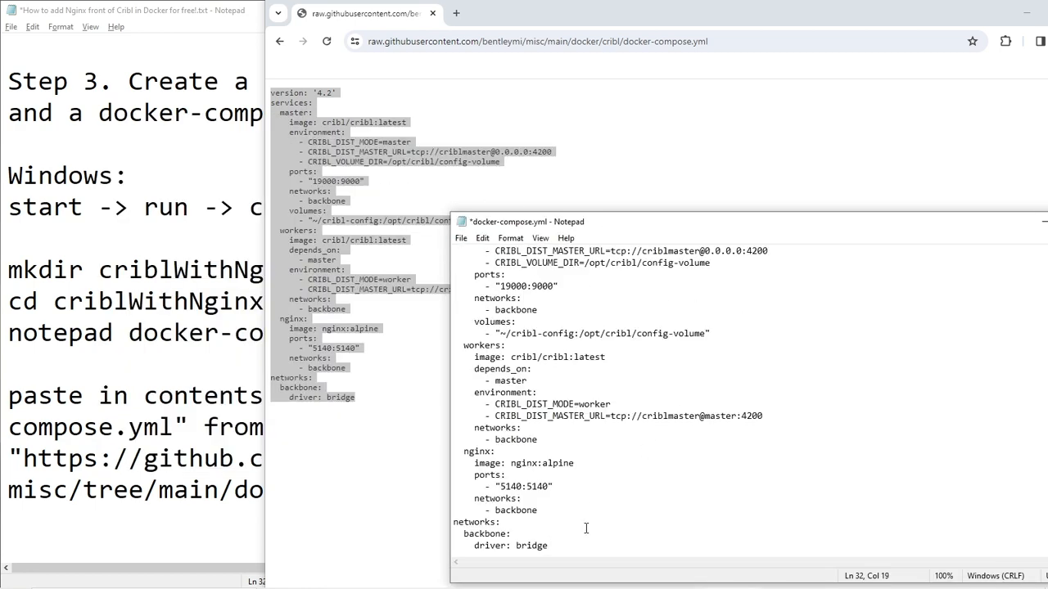
Examine the networks entries of the master, workers and nginx services and the backbone network definition in docker-compose.yml.
scroll(586, 527, "up", 2)
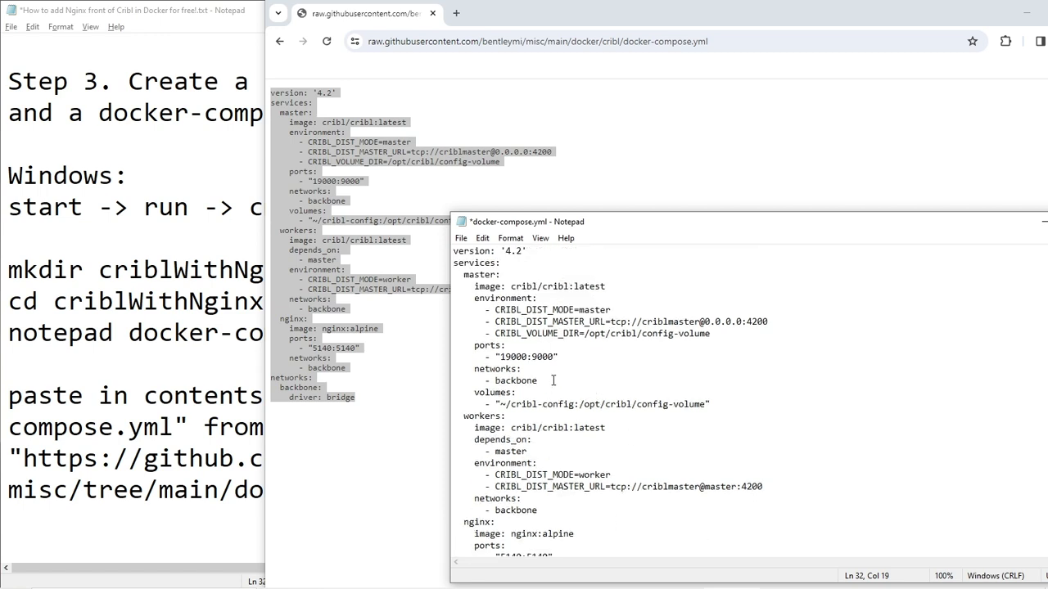
left_click_drag(553, 381, 456, 369)
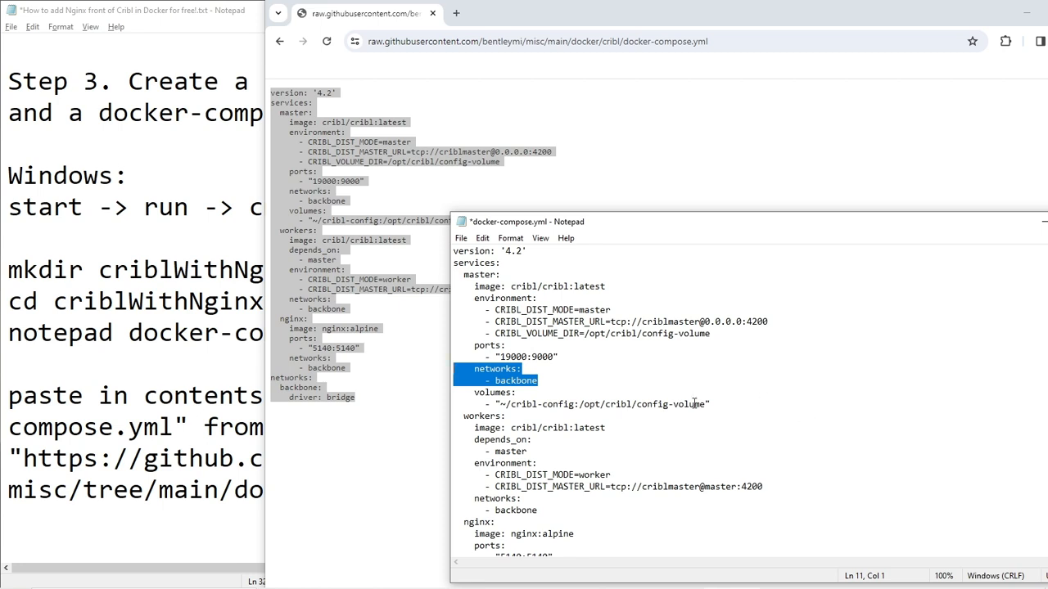
left_click_drag(545, 511, 424, 503)
scroll(694, 379, "down", 2)
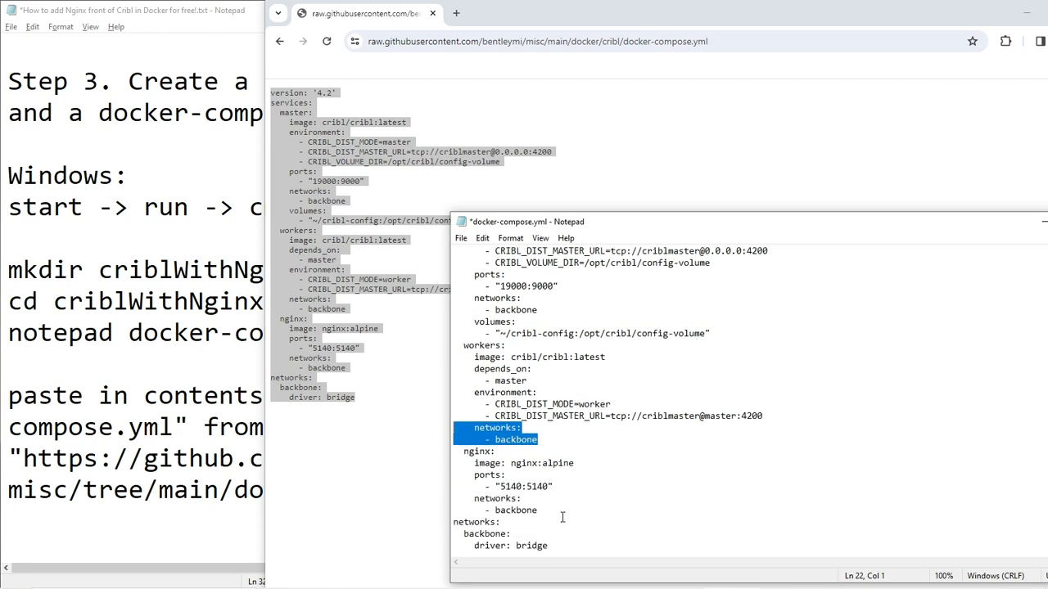
left_click_drag(562, 518, 427, 459)
left_click(590, 501)
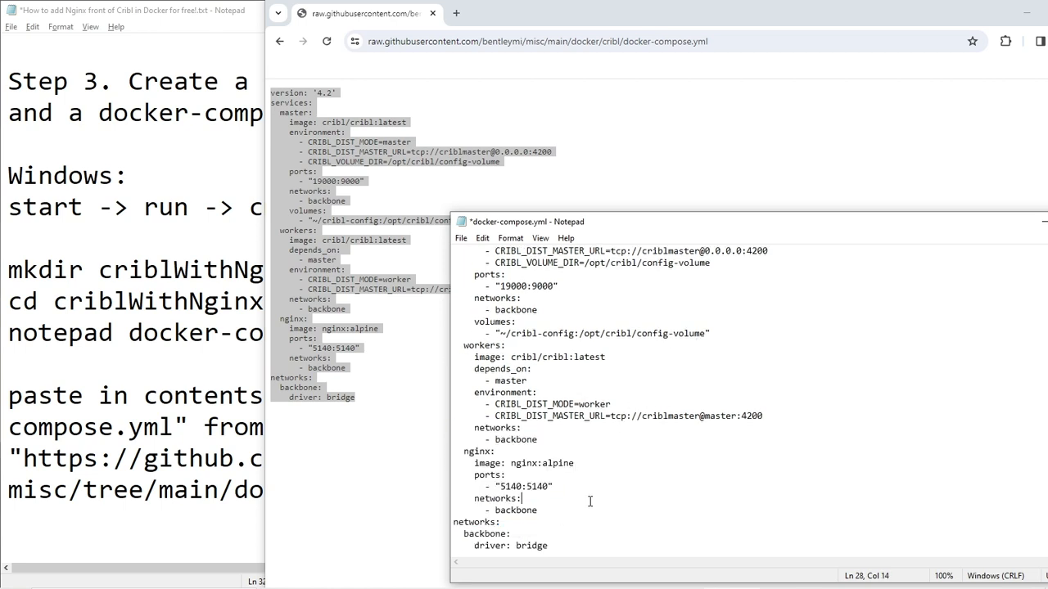
left_click_drag(558, 511, 443, 460)
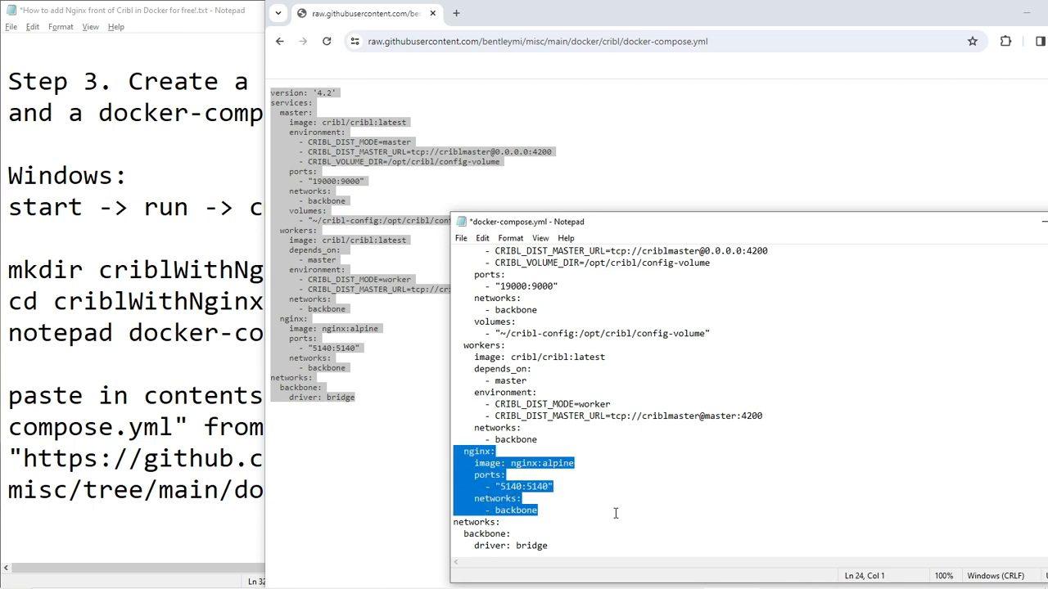
left_click(589, 509)
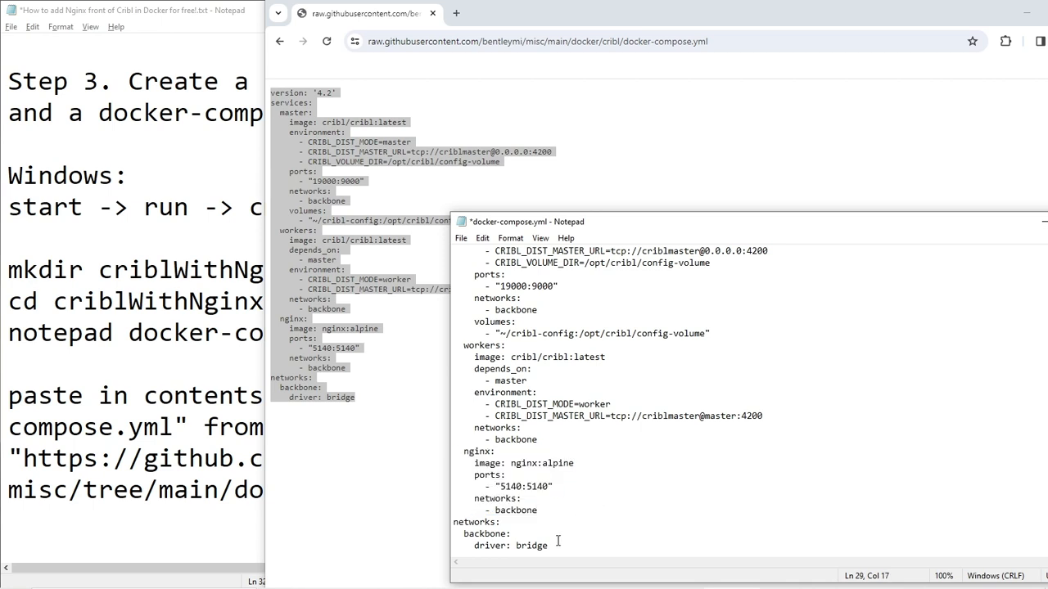
left_click_drag(557, 541, 432, 524)
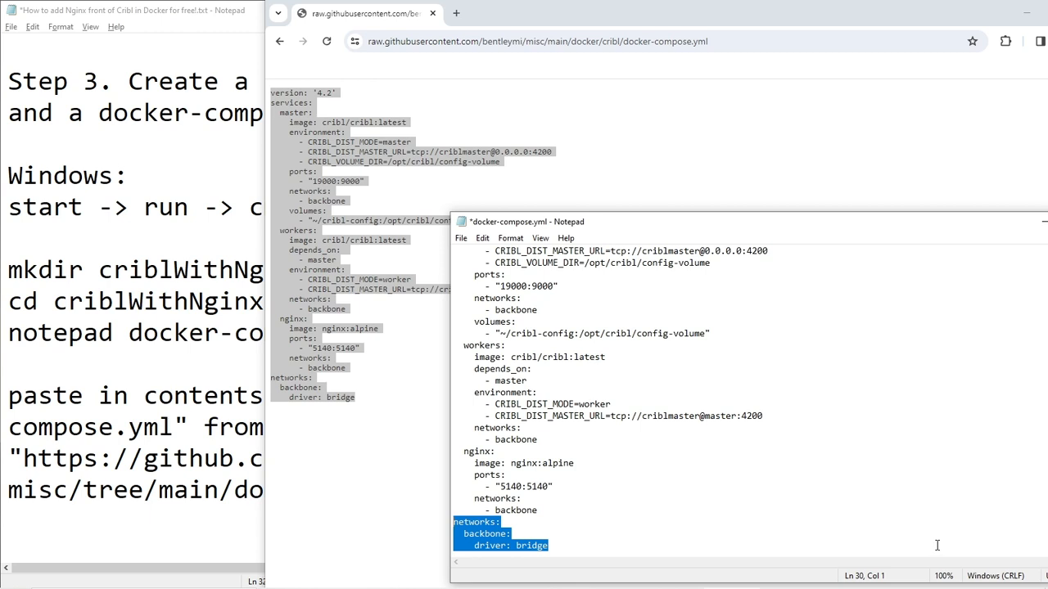
Save the docker-compose.yml file in Notepad.
left_click(820, 478)
key("alt+f")
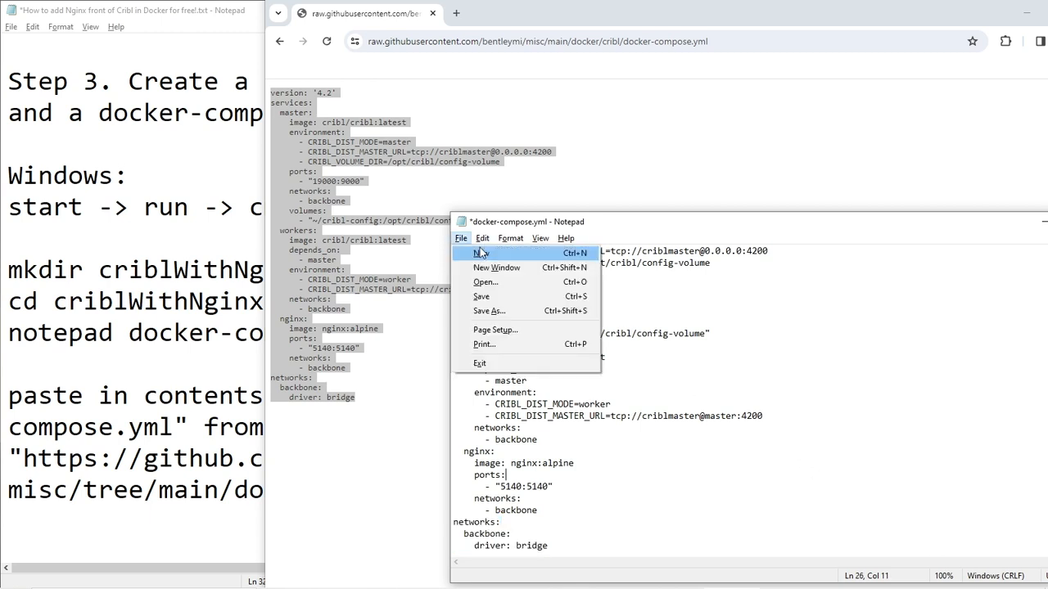
left_click(492, 296)
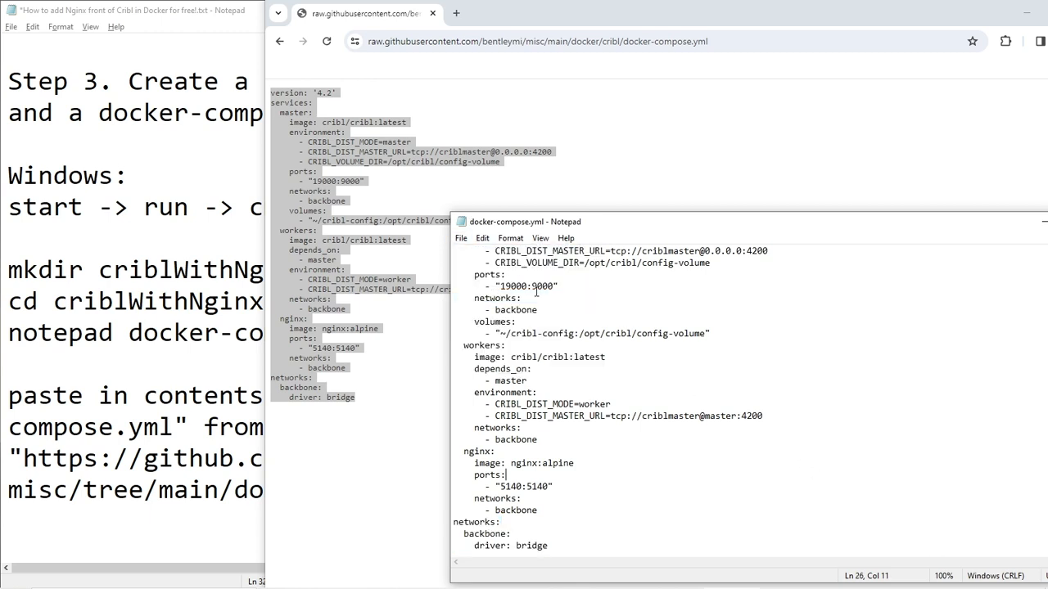
Add the heading "Step 4. Run docker compose:" below the GitHub link in the Notepad guide, leaving a blank line between them.
left_click(178, 323)
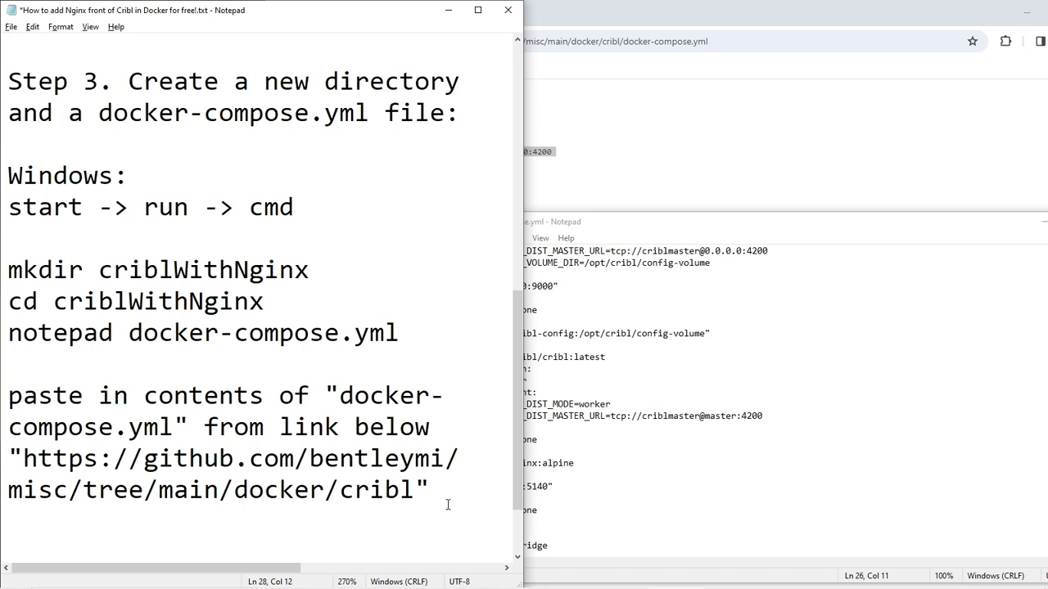
left_click(481, 489)
key("Return")
key("Return")
type("Ste")
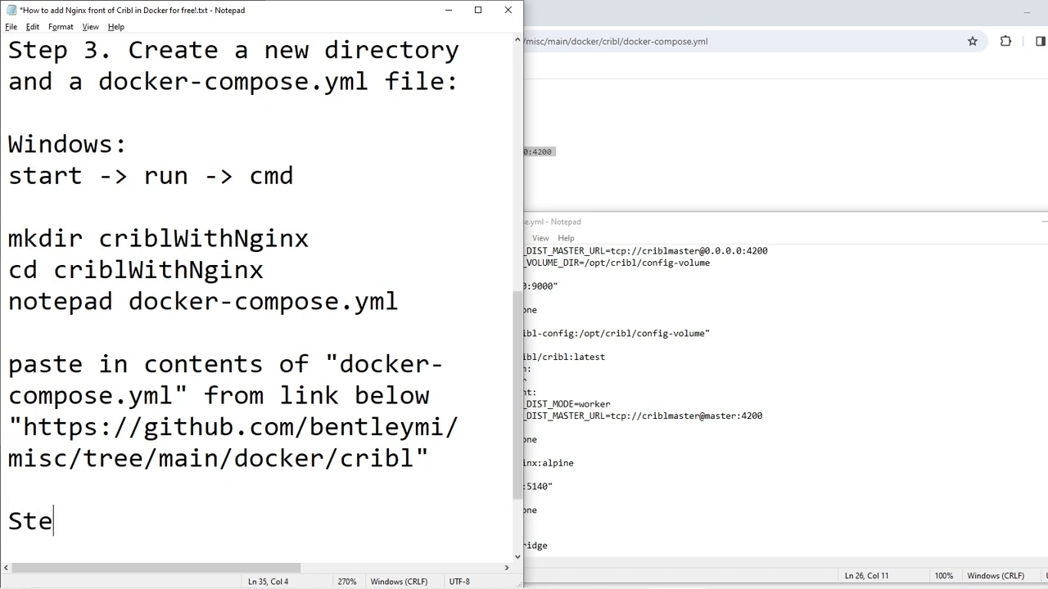
type("p 4. R")
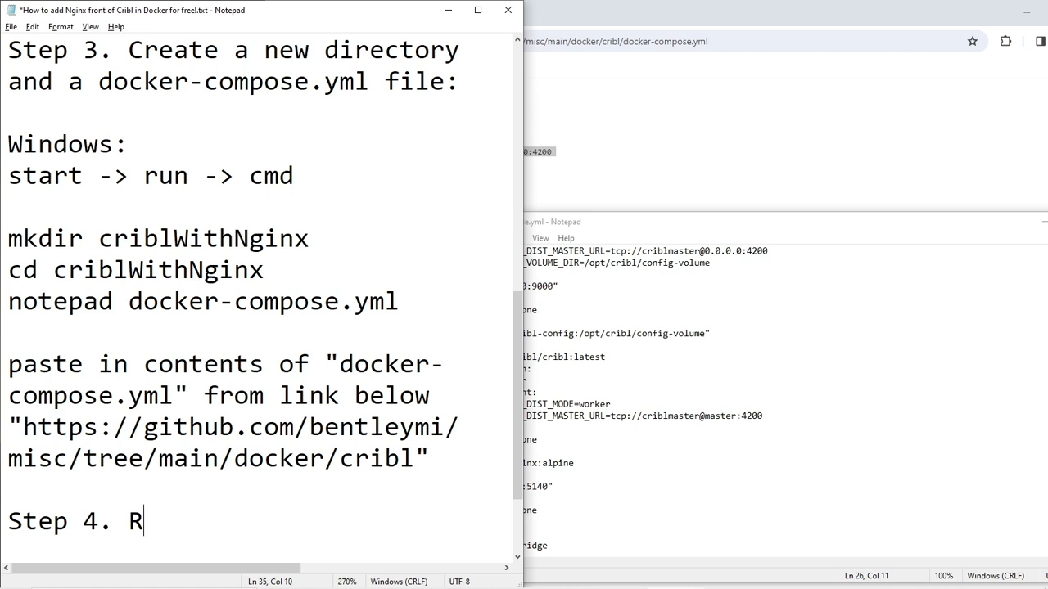
type("un docker compose")
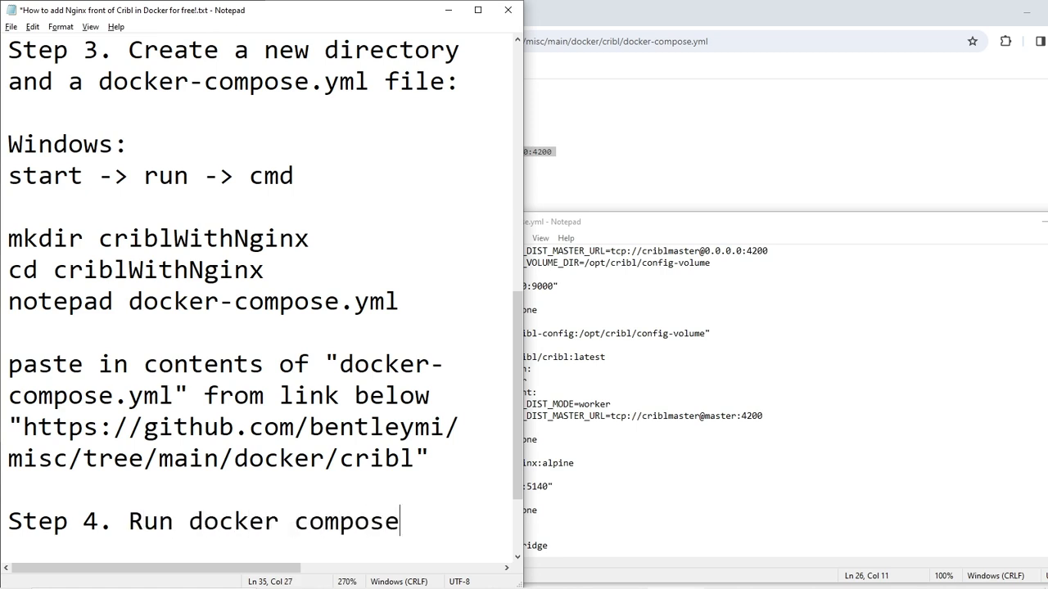
type(":")
Write the command "docker compose up -d --scale workers=2" under the Step 4 heading, separated by a blank line.
key("Return")
key("Return")
type("dock")
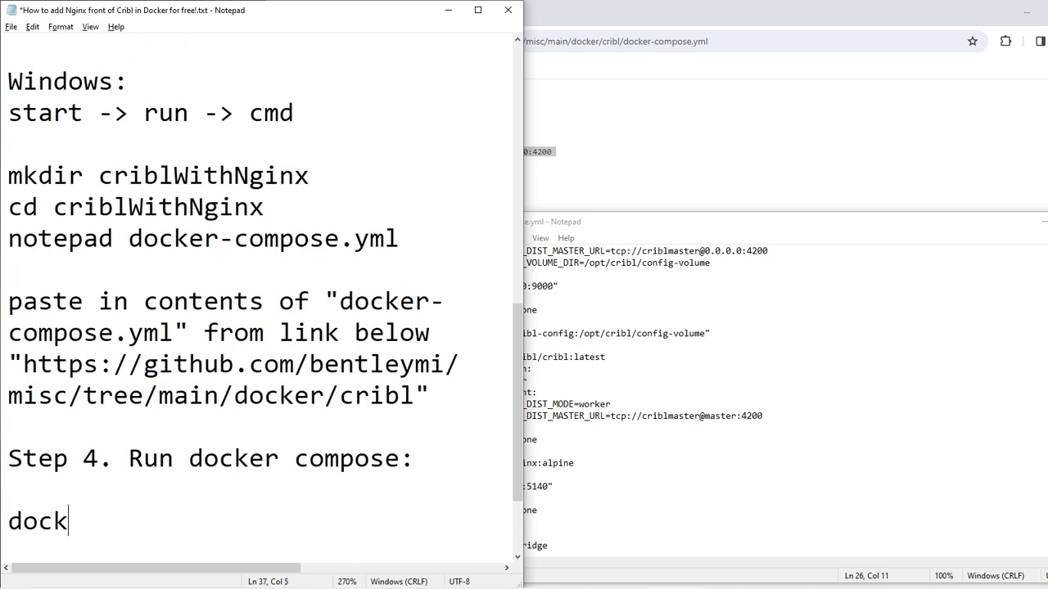
type("er compose")
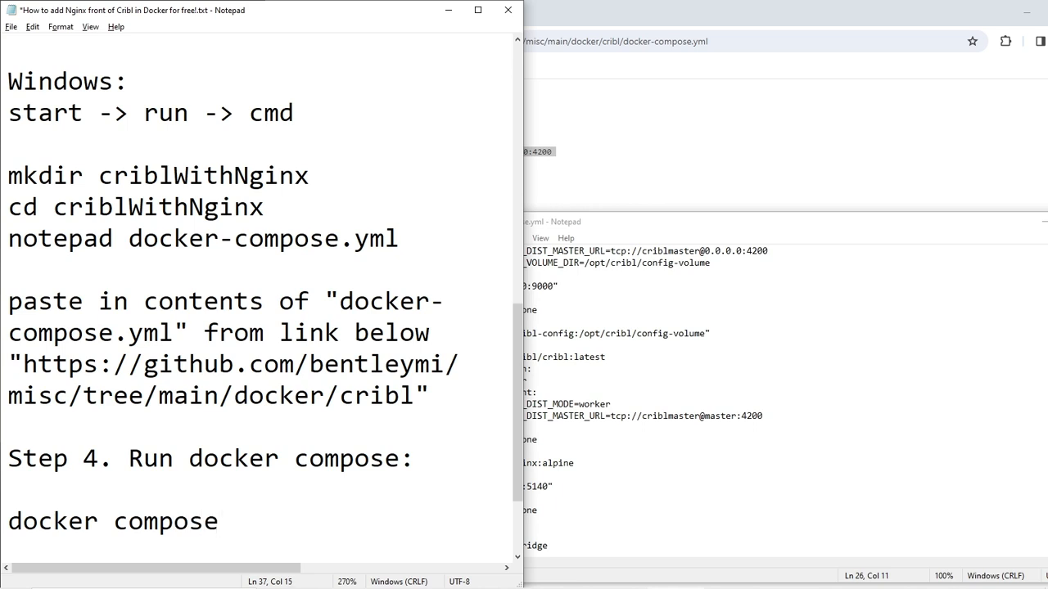
type(" up -d --scale wo")
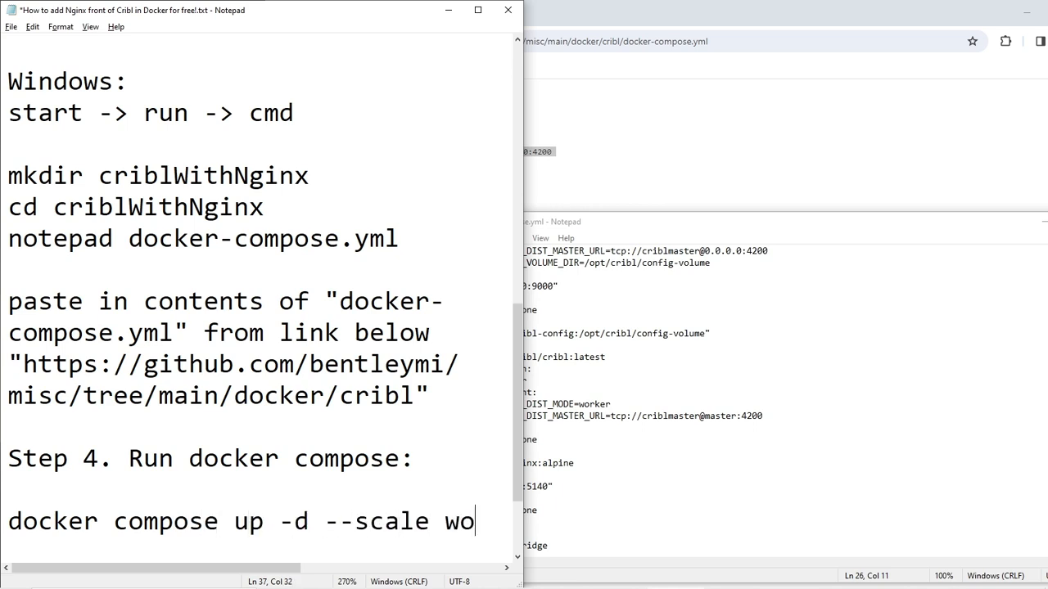
type("rkers=2")
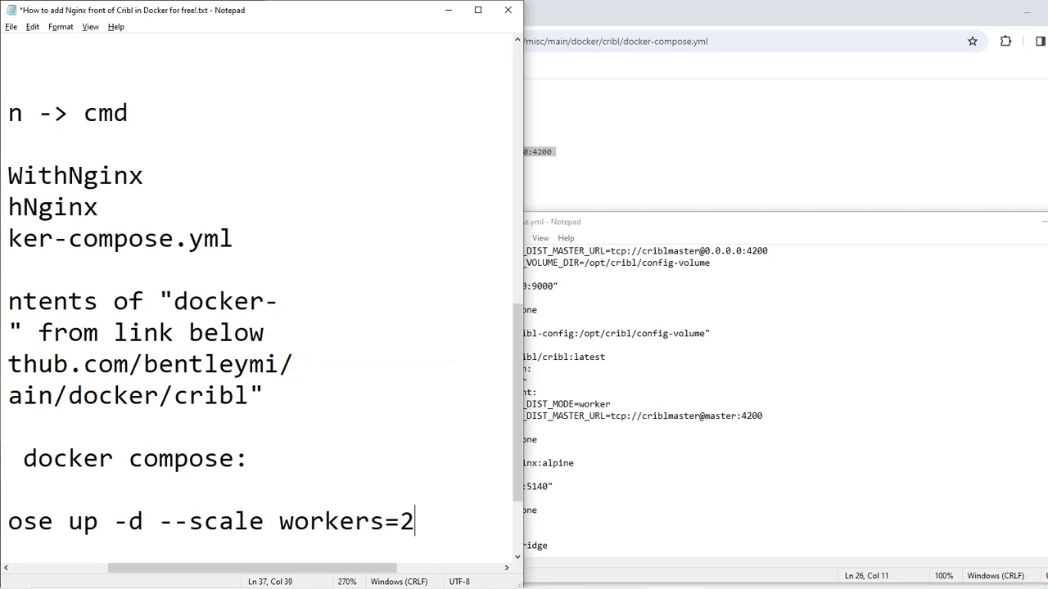
key("Left")
key("Left")
key("Left")
key("Left")
key("Left")
key("Left")
key("Left")
key("Left")
key("Left")
key("Return")
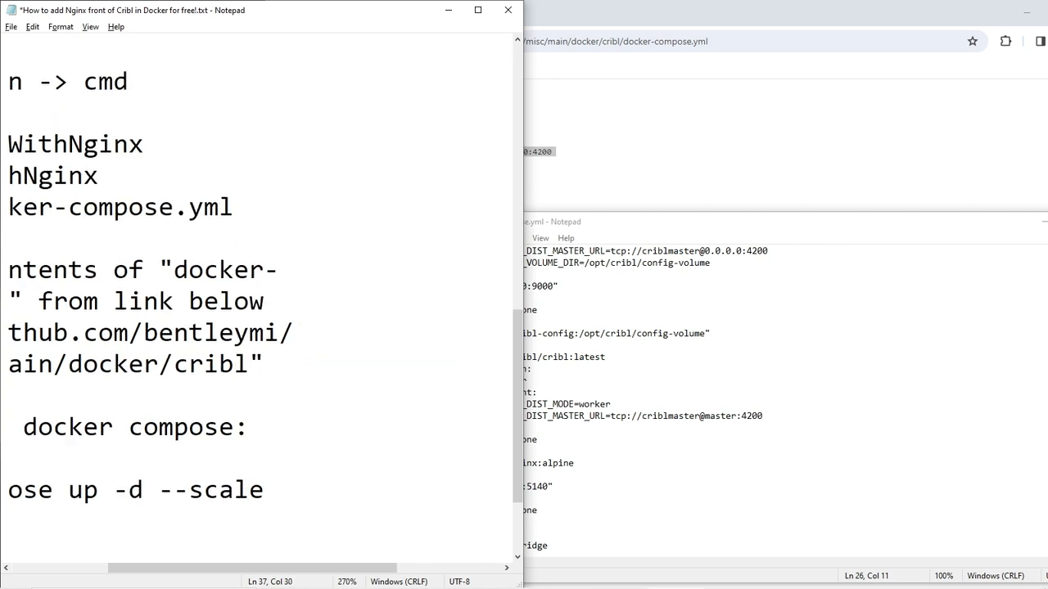
key("Up")
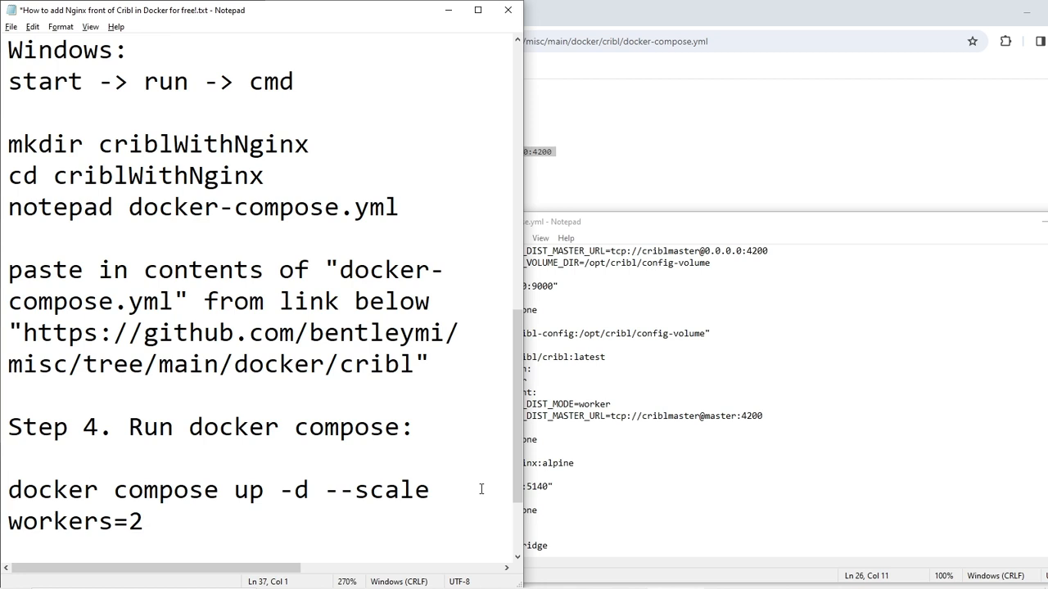
key("End")
key("Delete")
Copy the complete "docker compose up -d --scale workers=2" line from the guide.
key("End")
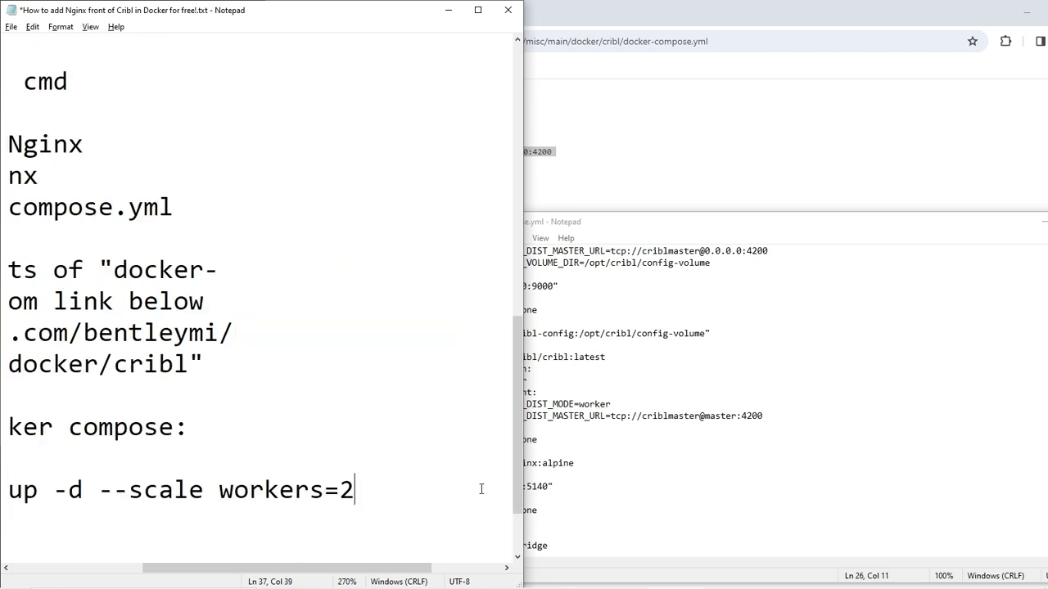
key("shift+Home")
key("super+c")
Break the docker compose command in the guide so that "workers=2" sits on its own line.
key("End")
key("Left")
key("Left")
key("Left")
key("Left")
key("Left")
key("Left")
key("Left")
key("Left")
key("Left")
key("Left")
key("Return")
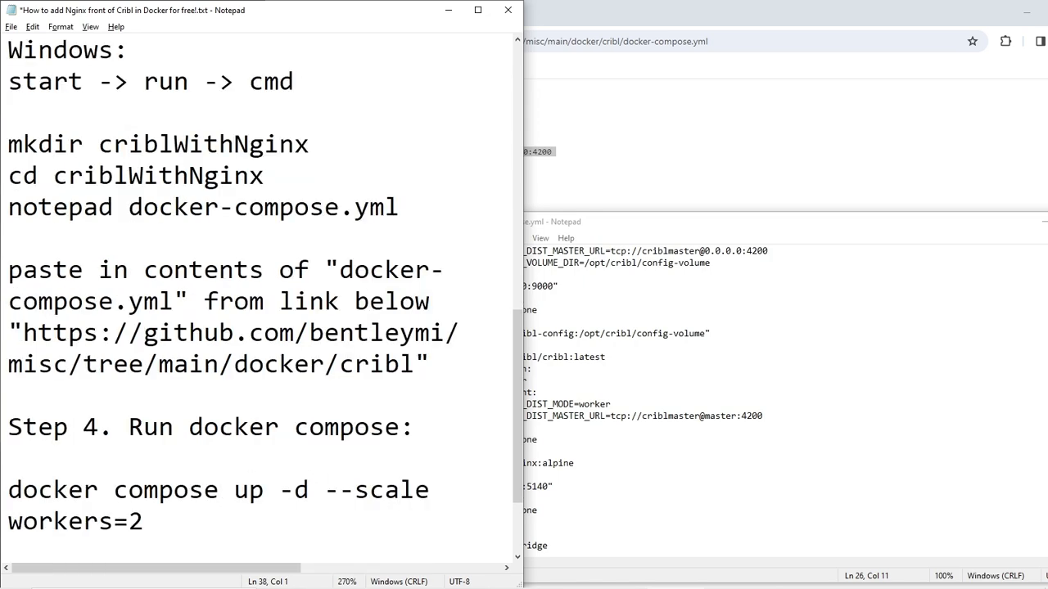
Switch to Command Prompt and run the copied command "docker compose up -d --scale workers=2" in the criblWithNginx folder.
key("alt+Tab")
key("alt+Tab")
key("alt+Tab")
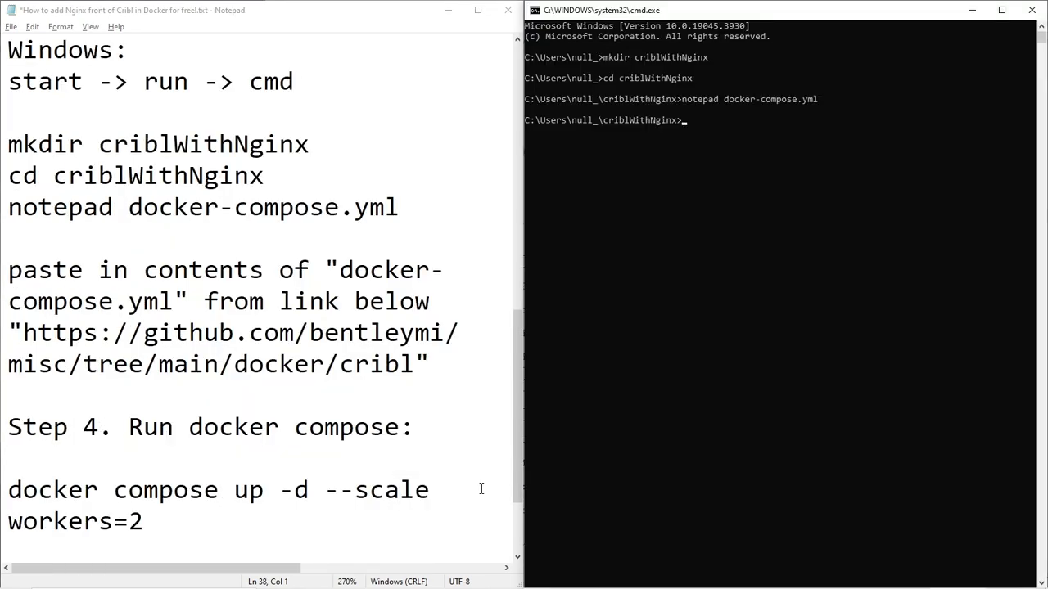
right_click(815, 315)
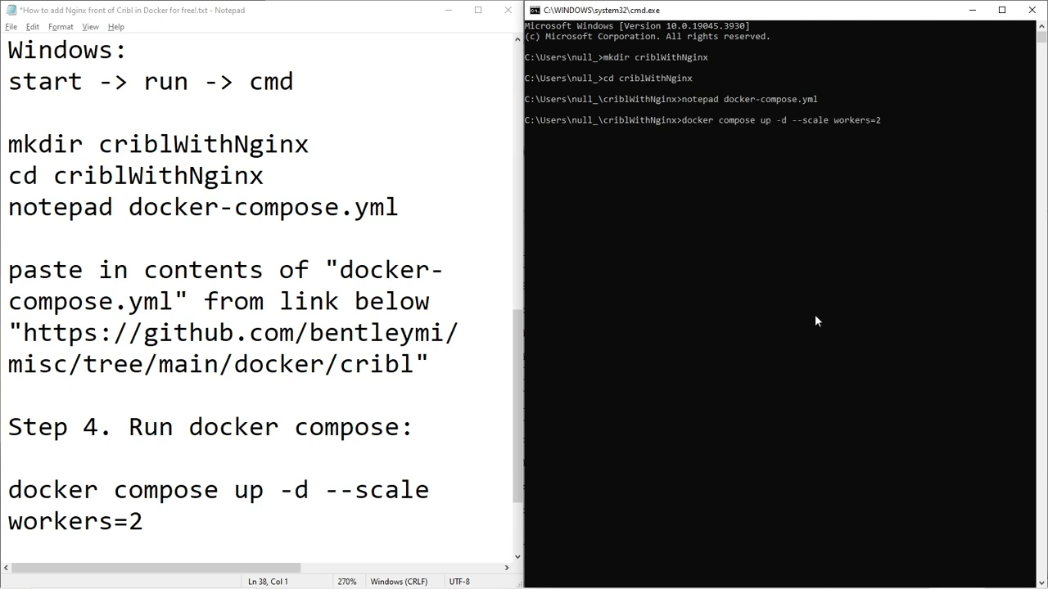
key("Return")
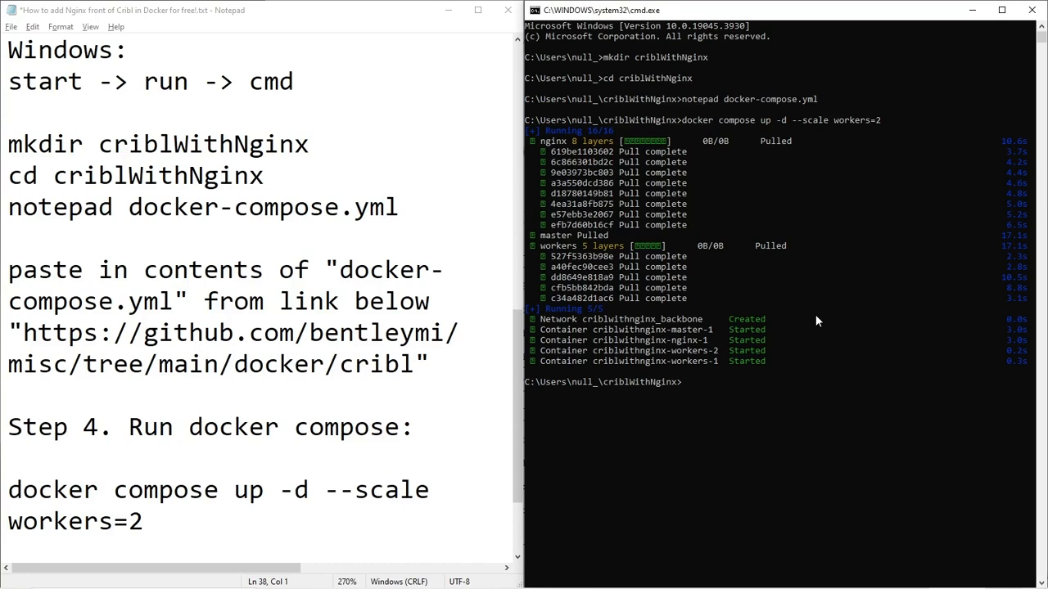
Add the heading "Step 5. Create a new nginx stream configuration:" to the Notepad guide, breaking the line after "stream".
left_click(203, 523)
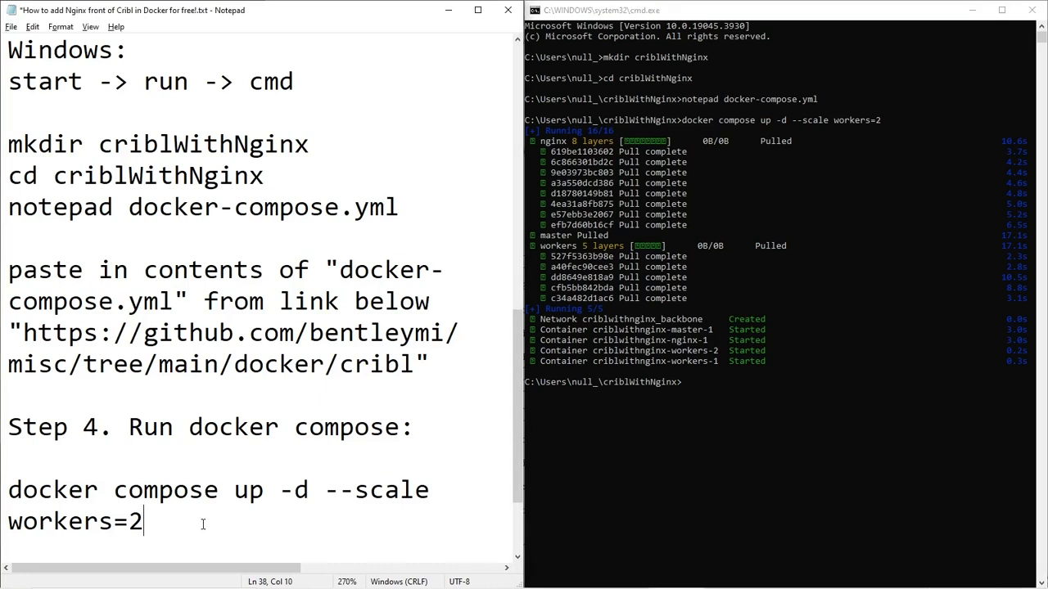
key("Return")
key("Return")
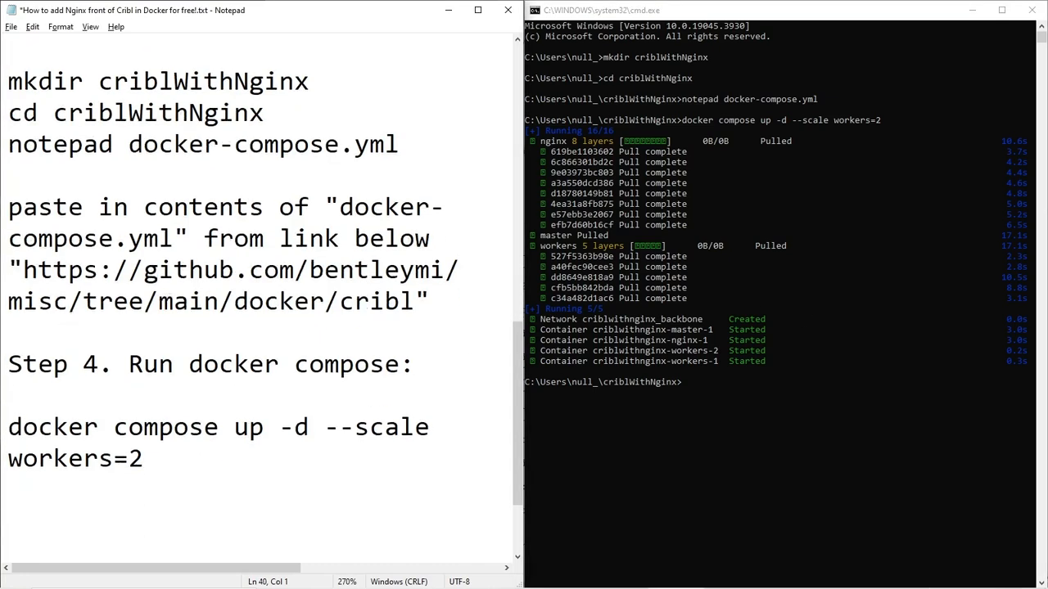
type("Step 5")
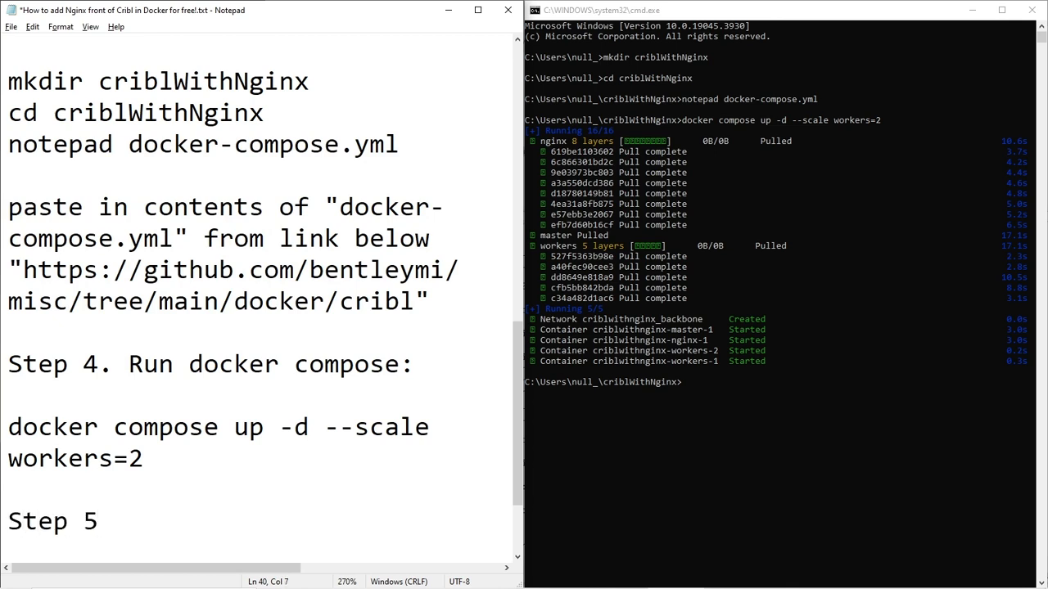
type(". Create ")
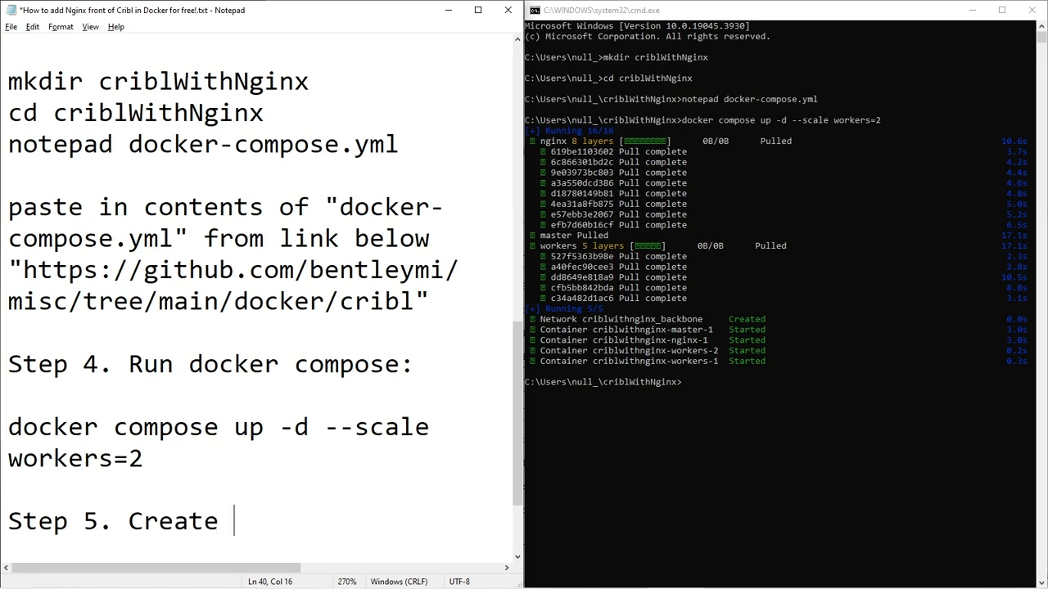
type("a new nginx")
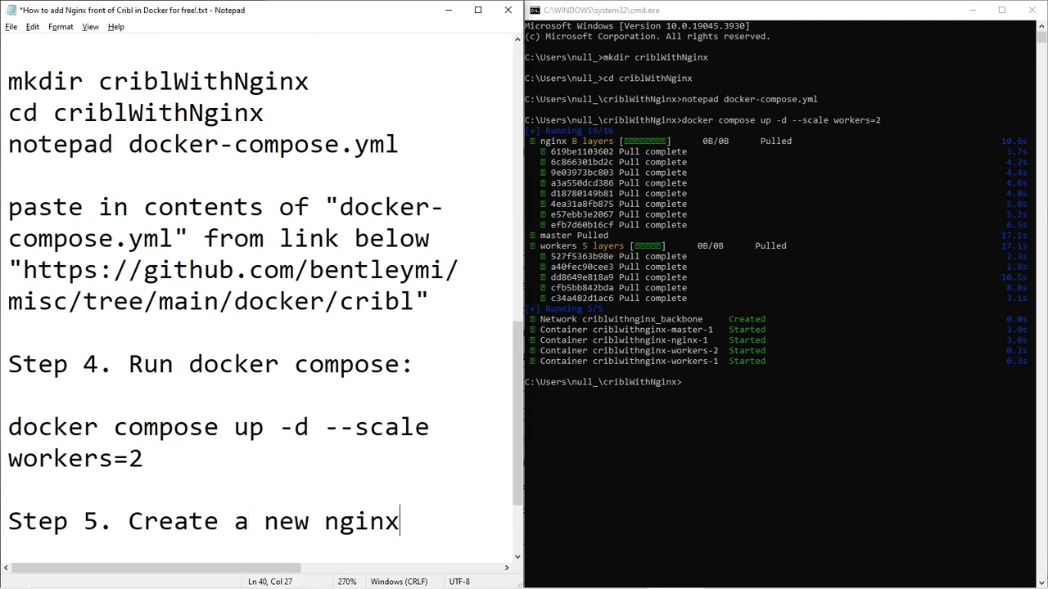
type(" stream configure")
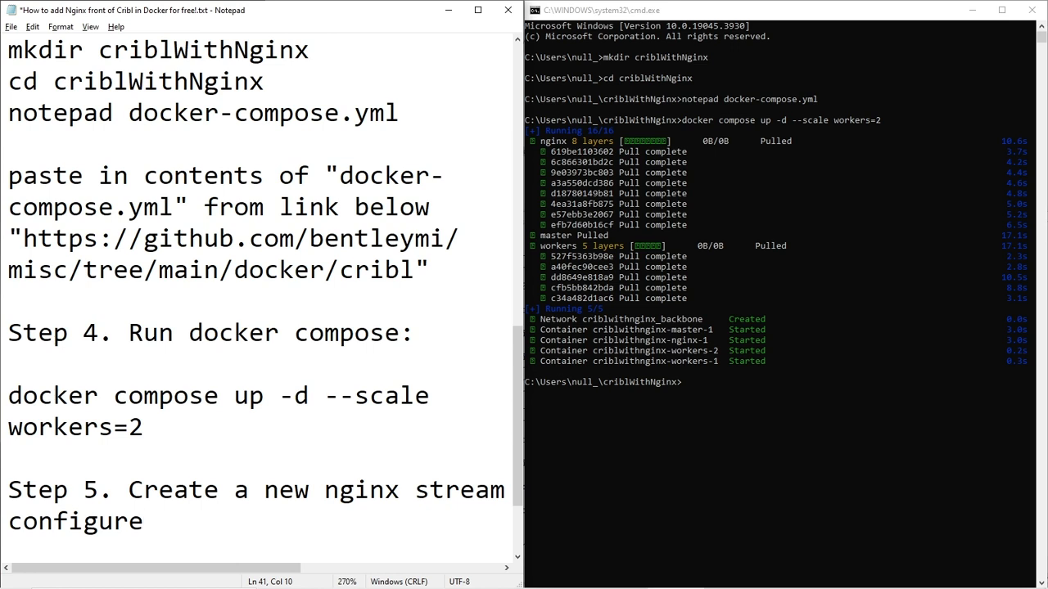
key("BackSpace")
type("ation:")
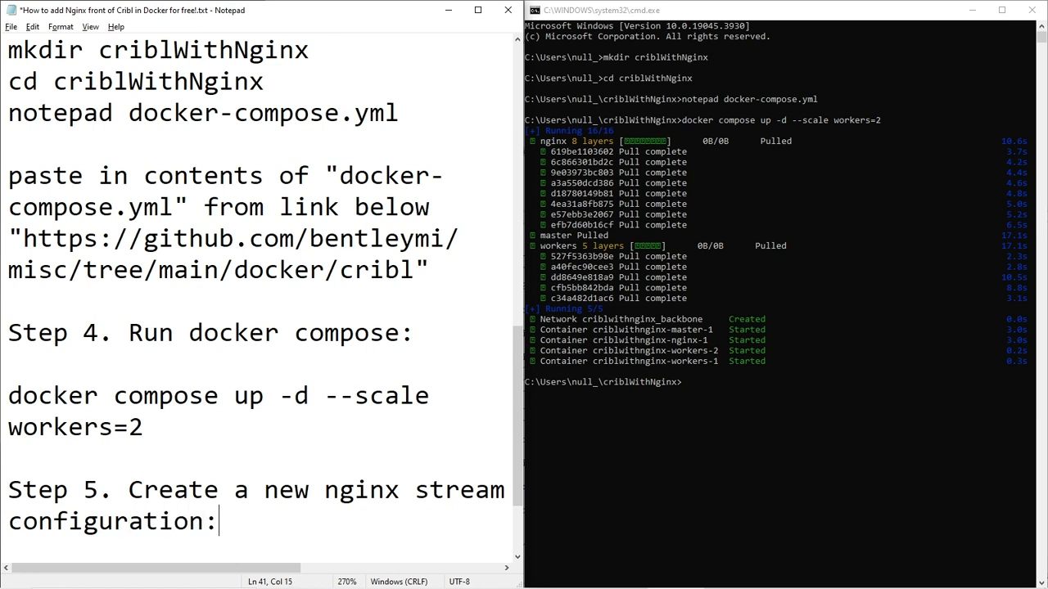
Add the command "docker exect -it criblWithNginx-1 /bin/sh" below the Step 5 heading in the guide, breaking the line before "/bin/sh".
key("Return")
key("Return")
type("docke")
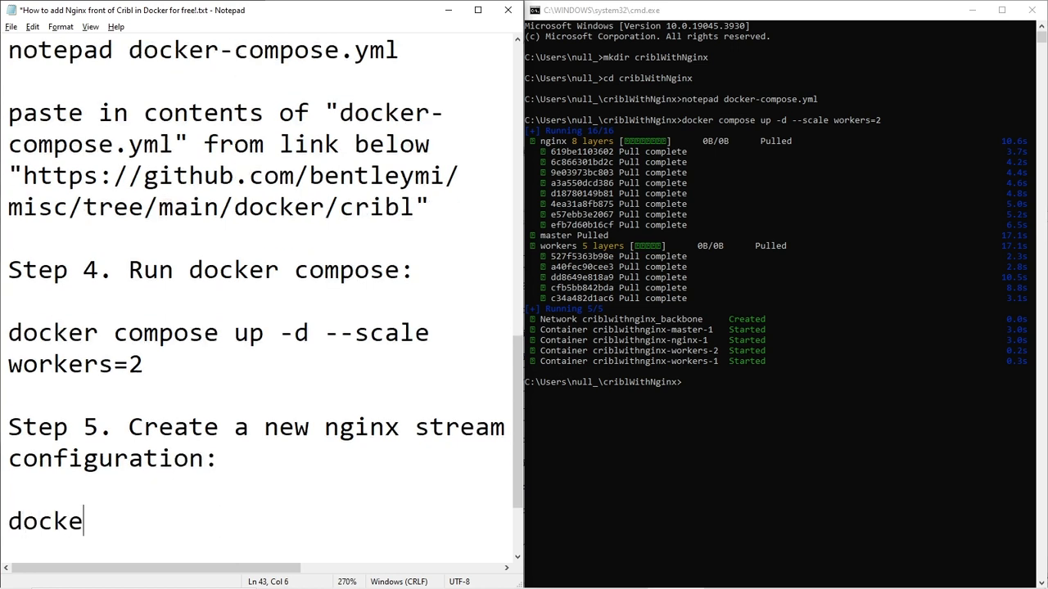
type("r exect")
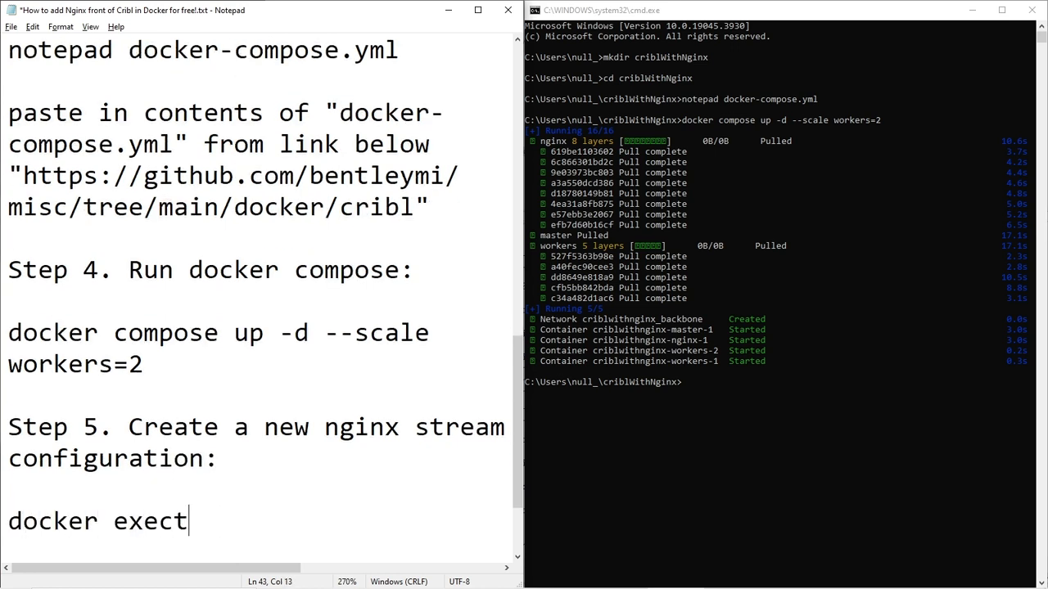
type(" -it criblWithNginx")
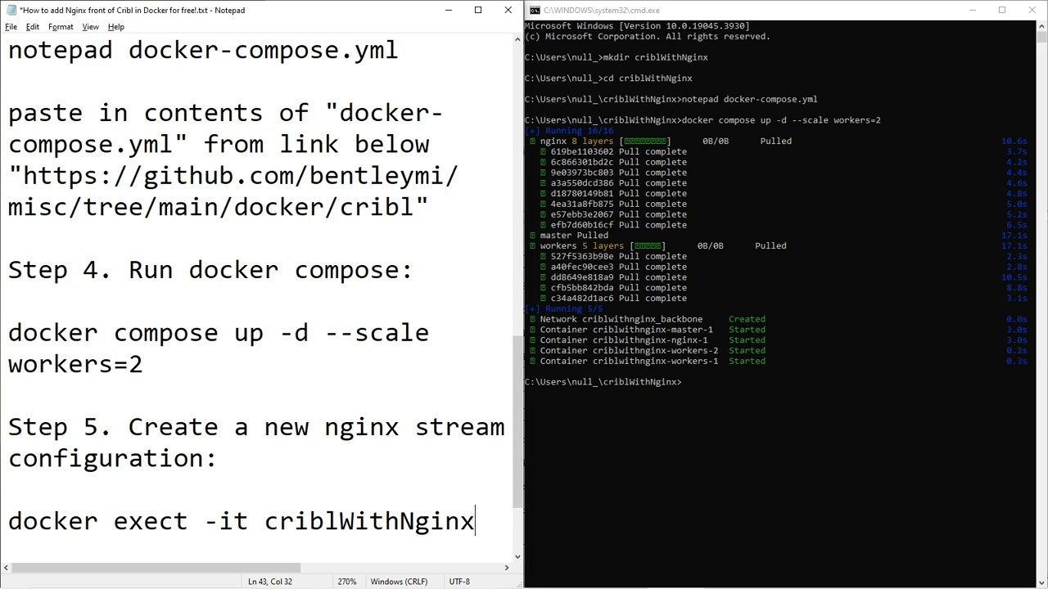
type("-1 /bin/")
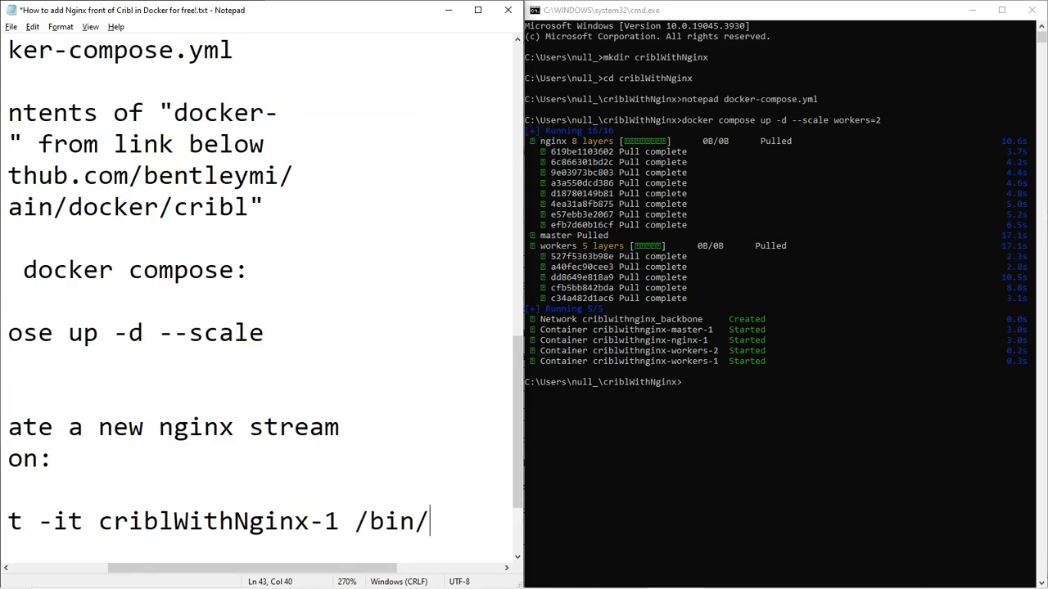
type("sh")
key("Left")
key("Left")
key("Left")
key("Left")
key("Left")
key("Left")
key("Left")
key("Return")
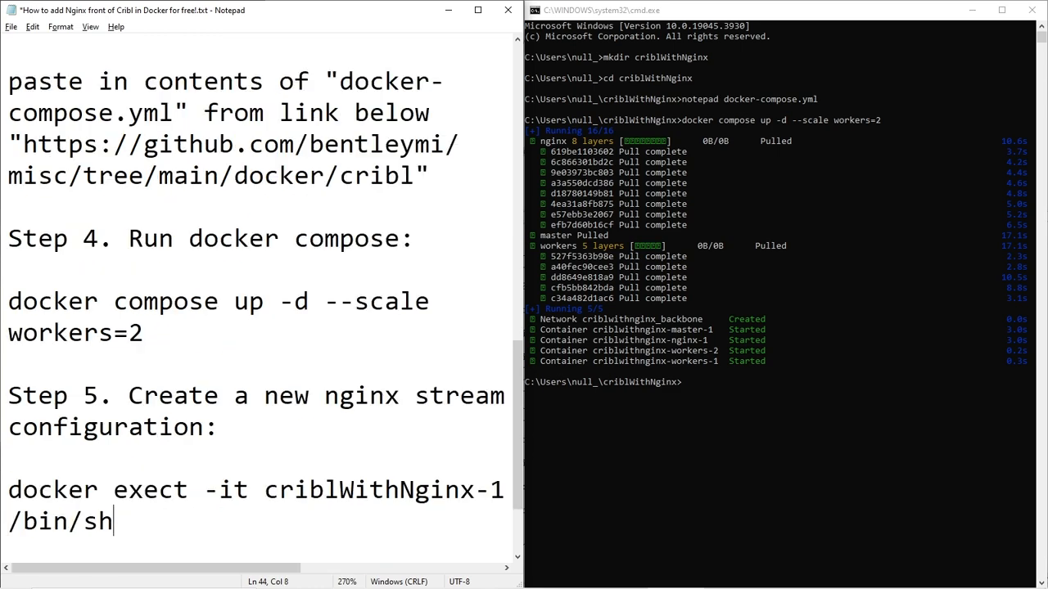
Rejoin the "docker exect -it criblWithNginx-1 /bin/sh" command onto one line in the guide and copy it.
key("shift+Home")
key("shift+Up")
key("ctrl+c")
key("End")
key("Delete")
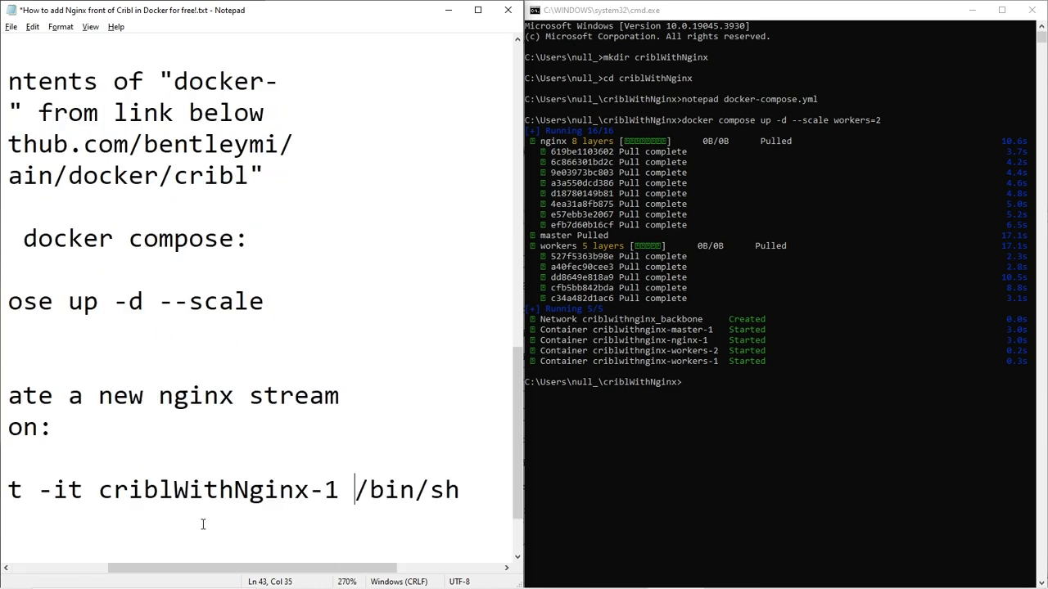
key("shift+Home")
key("ctrl+v")
Break the docker exect command in the guide so that "/bin/sh" sits on its own line.
key("Left")
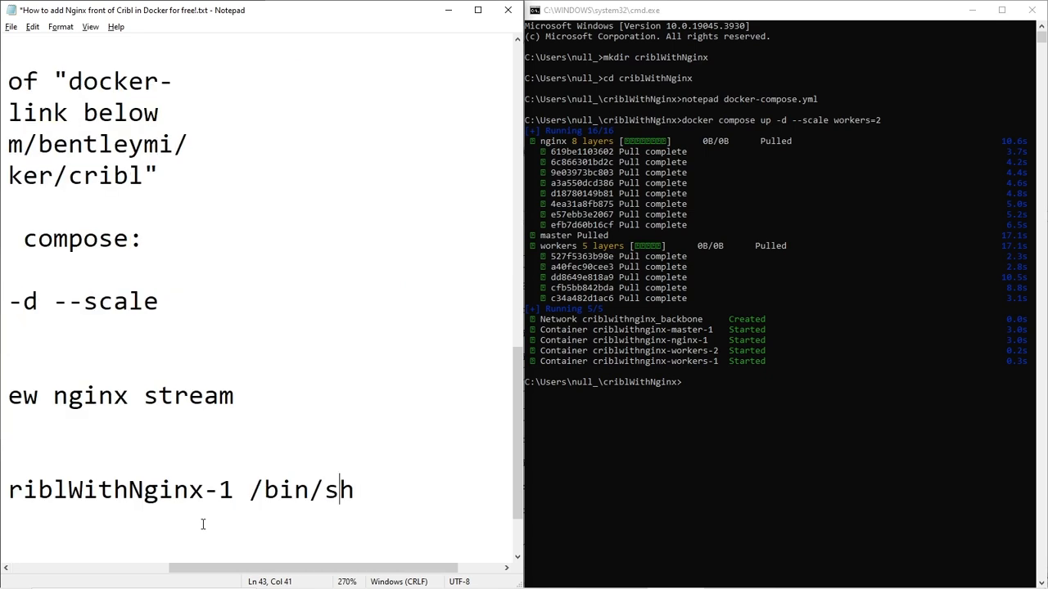
key("Left")
key("Left")
key("Left")
key("Left")
key("Left")
key("Return")
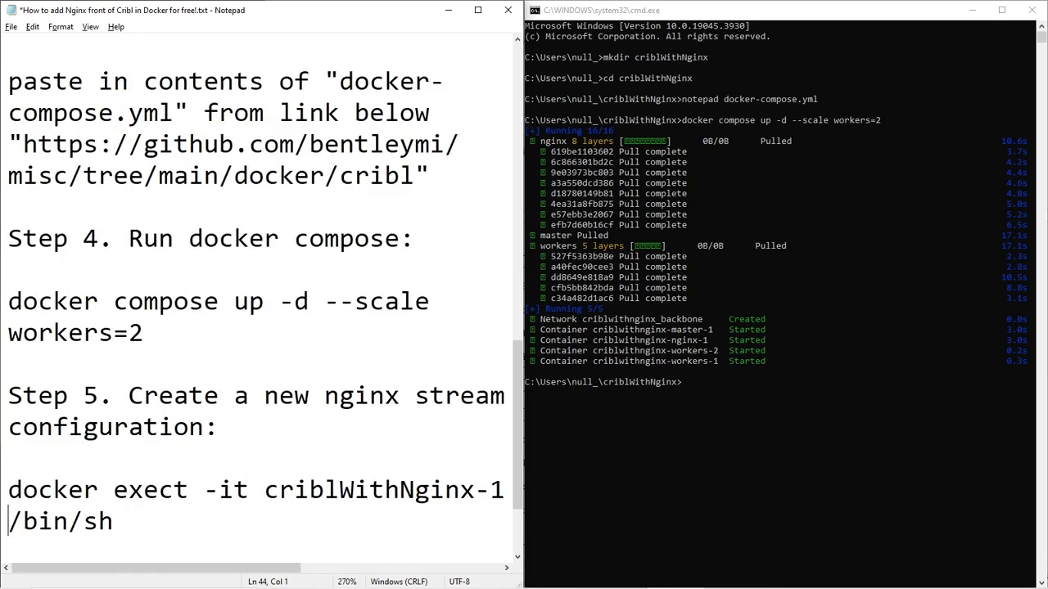
Paste the copied docker command at the Command Prompt, and correct "exect" to "exec" in the Notepad guide.
left_click(683, 397)
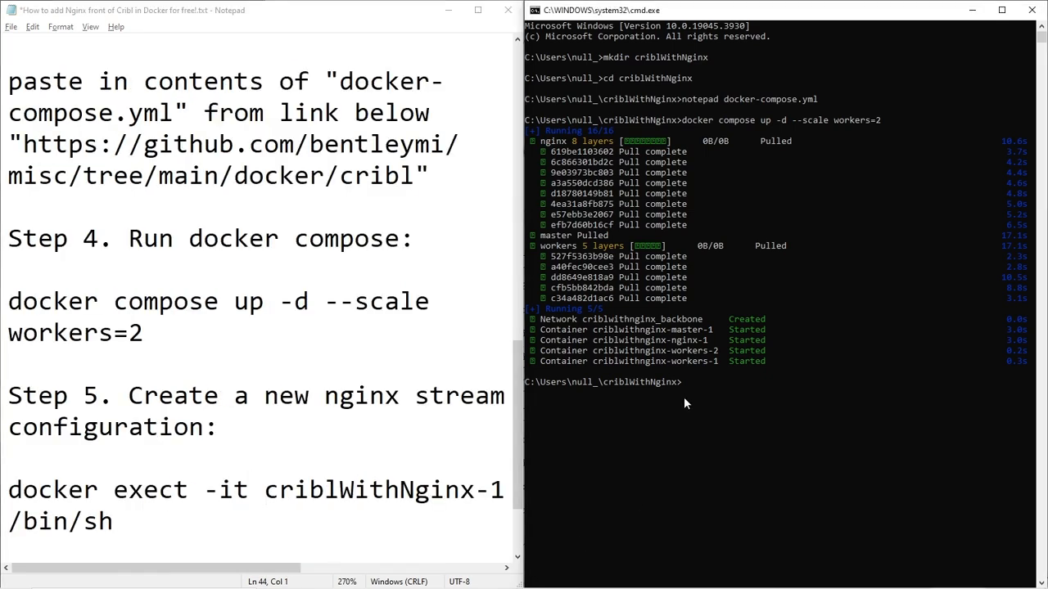
key("ctrl+v")
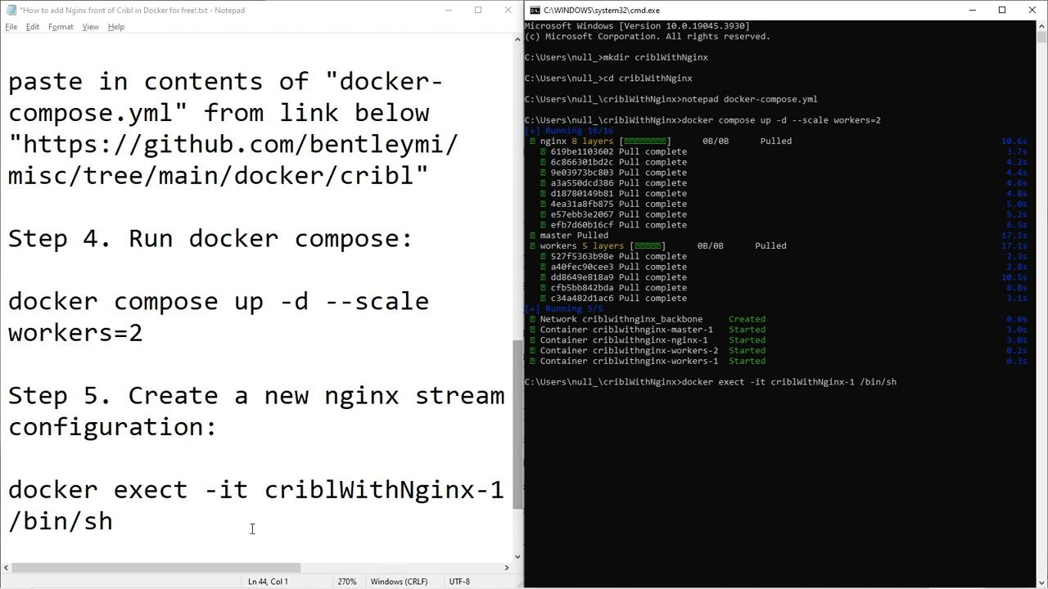
left_click(194, 490)
key("BackSpace")
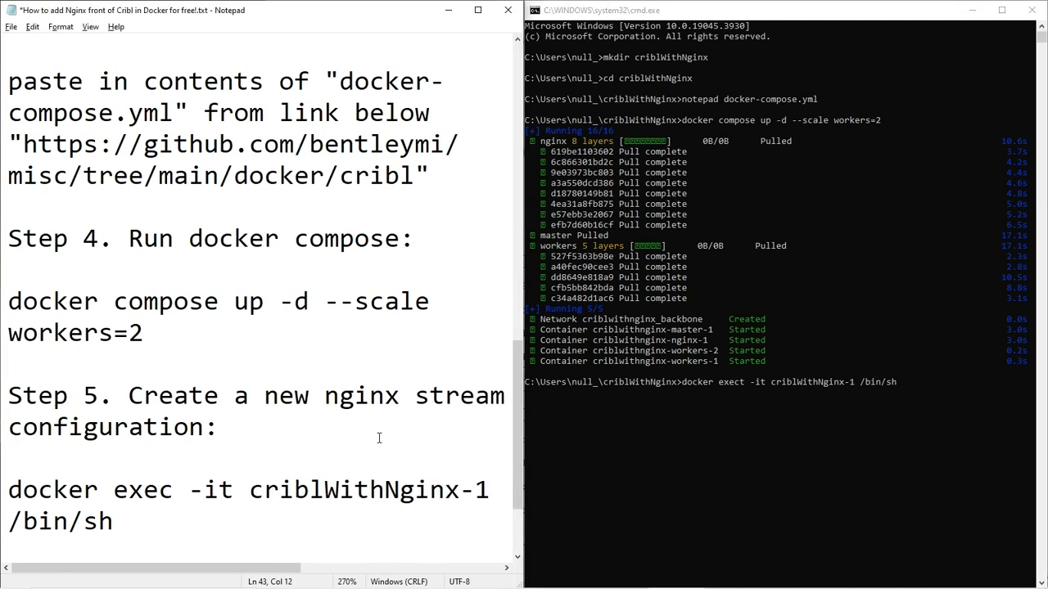
In Command Prompt, correct "exect" to "exec" in the pasted command and try running "docker exec -it criblWithNginx-1 /bin/sh".
left_click(884, 382)
key("Left")
key("Left")
key("Left")
key("Left")
key("Left")
key("Left")
key("Left")
key("Left")
key("Left")
key("Left")
key("Left")
key("Left")
key("Left")
key("Left")
key("Left")
key("Left")
key("Left")
key("Left")
key("Left")
key("Left")
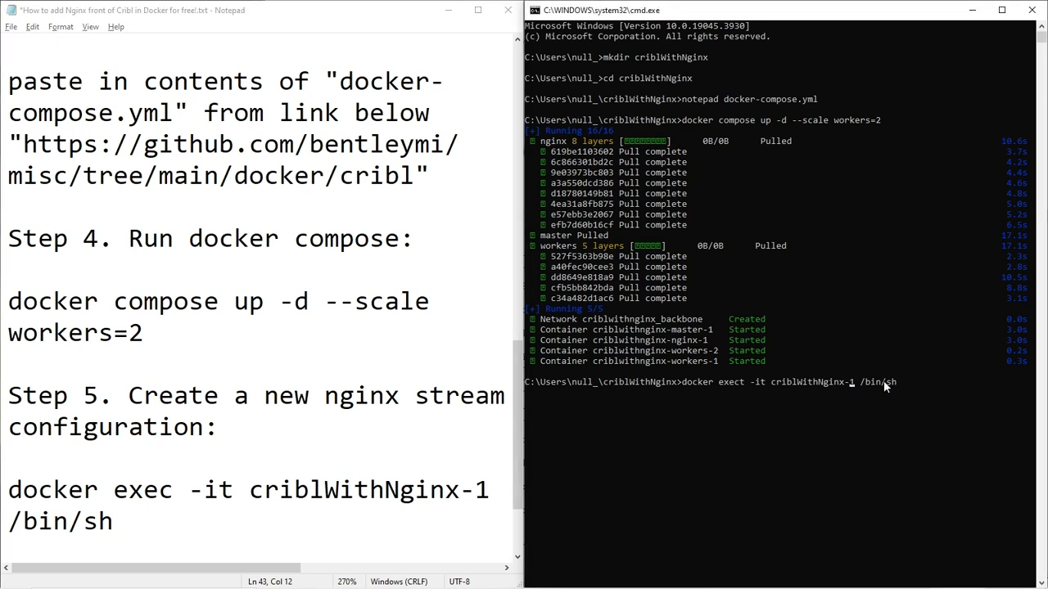
key("BackSpace")
key("Return")
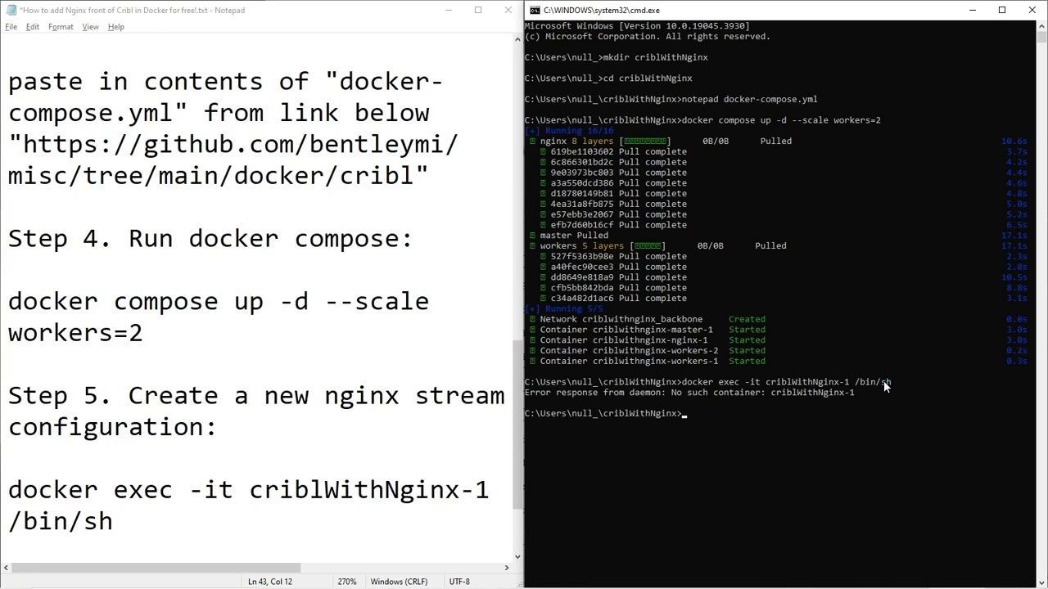
Recall the last command, change the container name to "criblWithNginx-nginx-1" and try running it with /bin/sh.
key("Up")
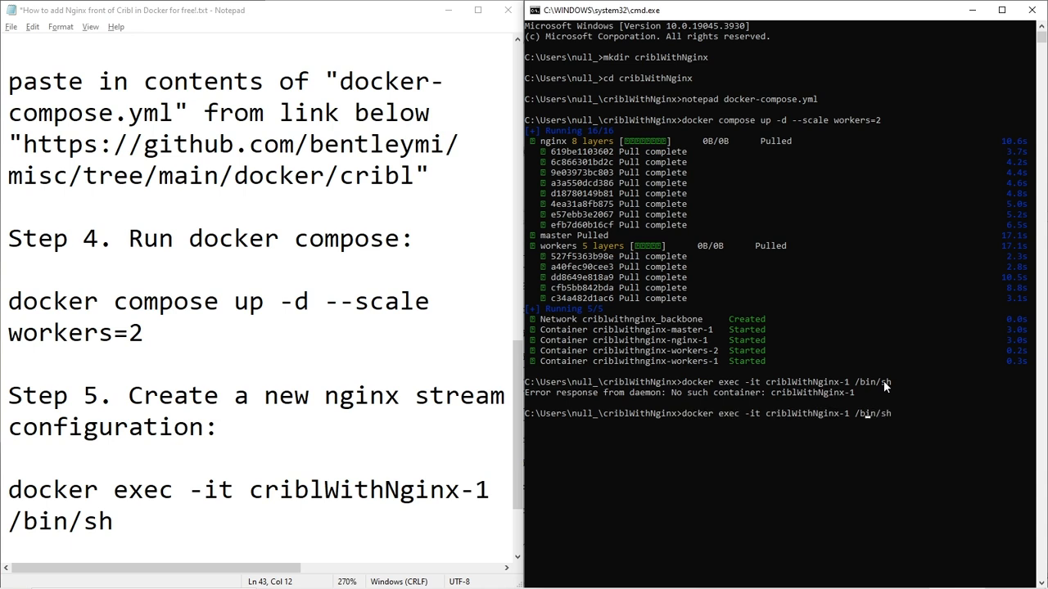
key("Left")
key("Left")
key("Left")
key("Left")
key("Left")
key("Left")
key("Left")
key("Left")
key("Left")
type("nginx-")
key("Return")
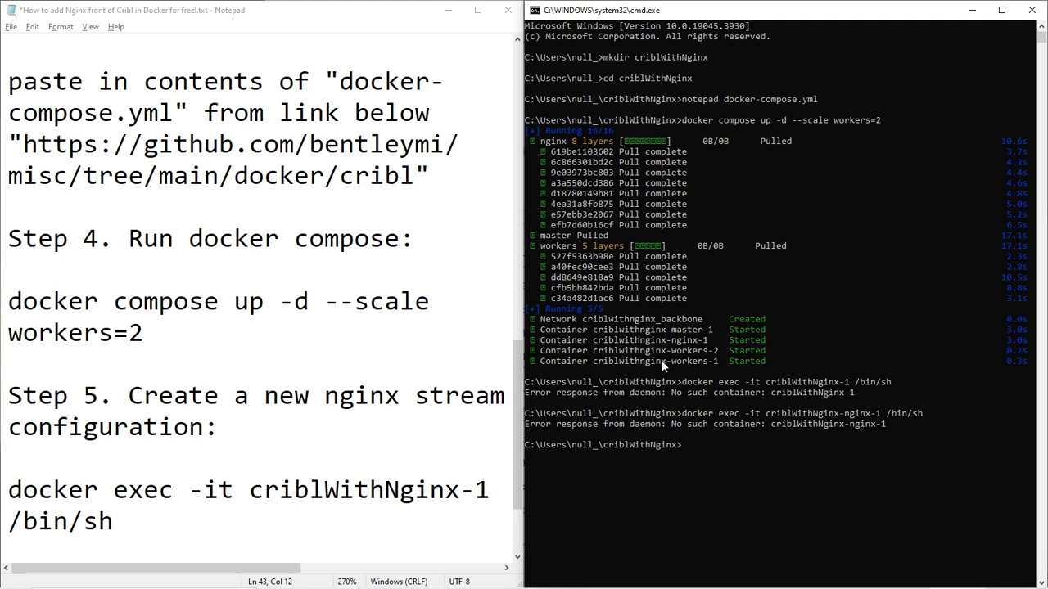
Try running "docker exec -it criblwithnginx-nginx-1 /bin/bash", copying the nginx container's name from the compose output.
left_click_drag(705, 343, 599, 348)
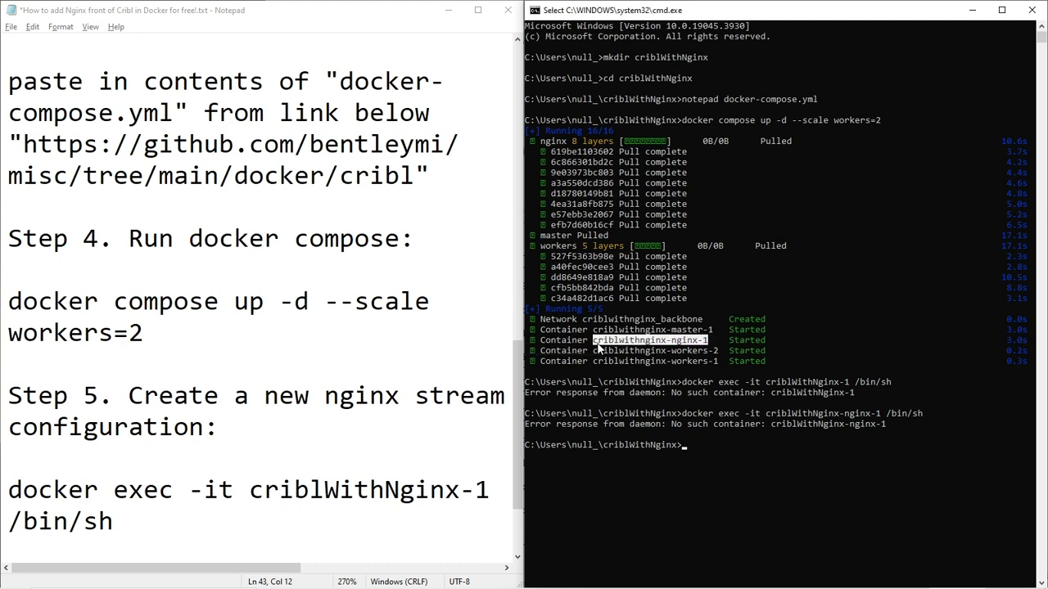
right_click(751, 371)
type("docker ")
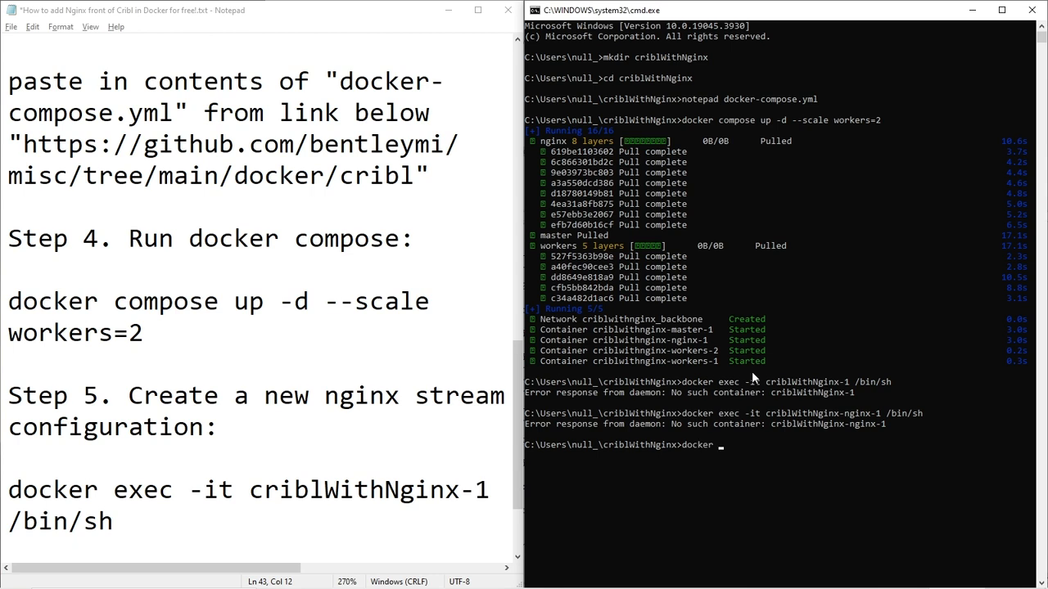
type("exec i")
key("BackSpace")
type("-it")
left_click_drag(706, 338, 594, 342)
key("super+c")
right_click(598, 347)
right_click(658, 347)
type("/b")
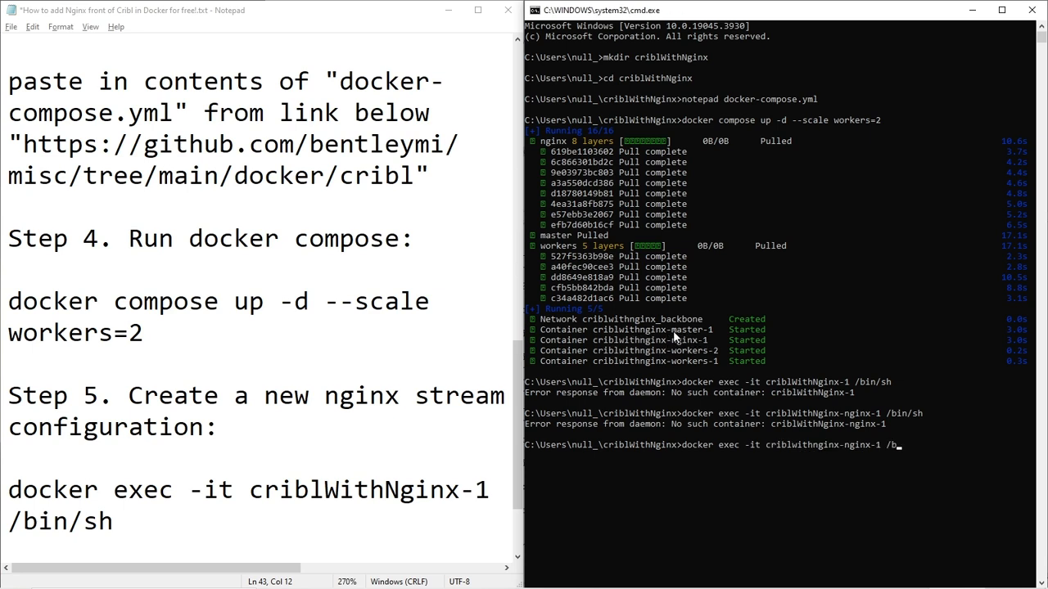
type("in/bash")
key("Return")
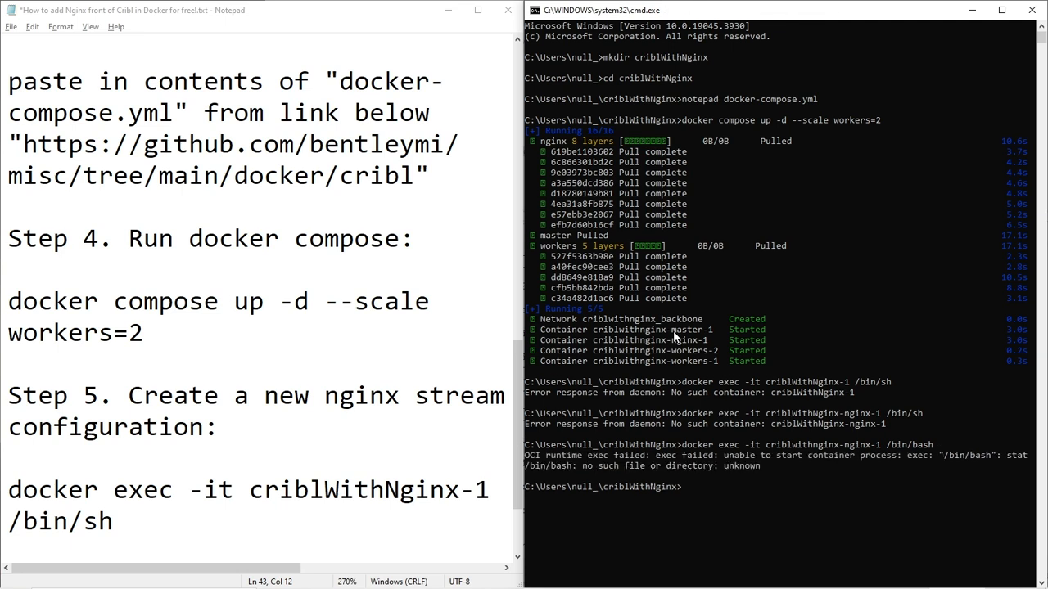
Recall the last command, change "bash" to "sh" and run "docker exec -it criblwithnginx-nginx-1 /bin/sh".
key("Up")
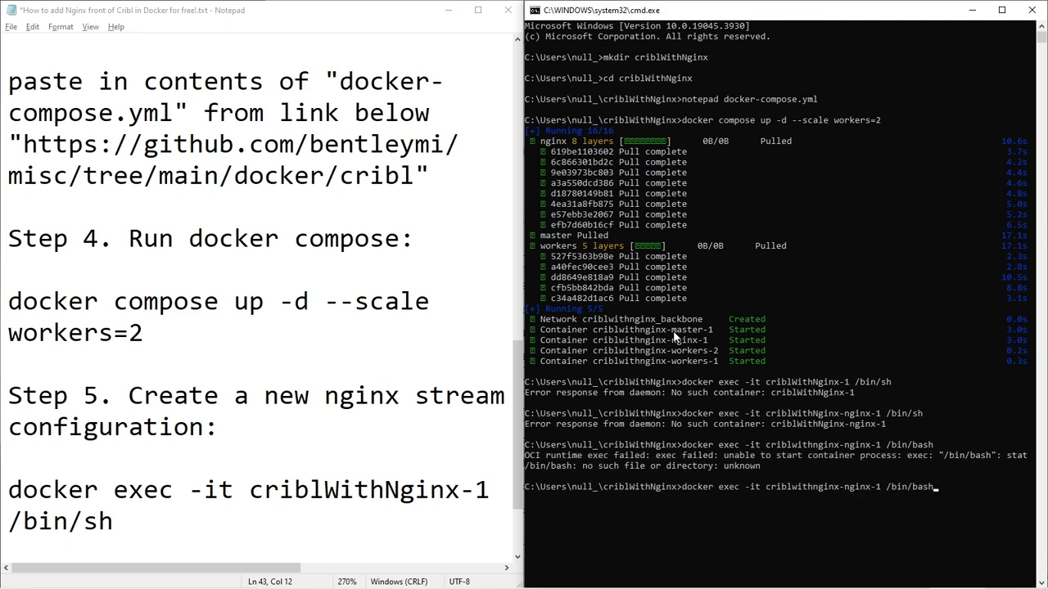
key("BackSpace")
key("BackSpace")
key("BackSpace")
key("BackSpace")
type("sh")
key("Return")
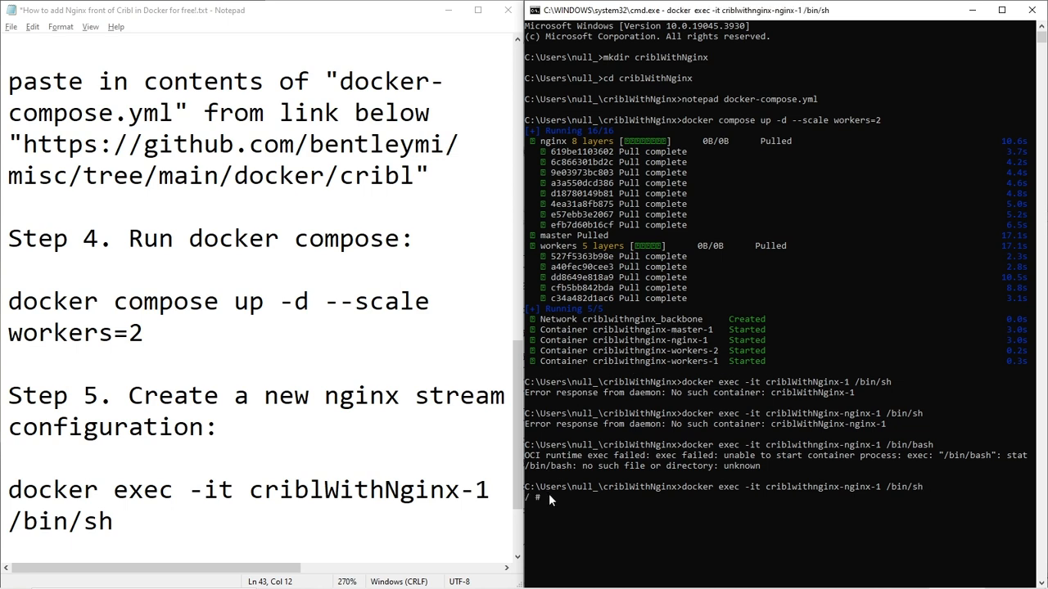
Replace the docker exec command in the Notepad guide with "docker exec -it criblwithnginx-nginx-1 /bin/sh" copied from Command Prompt.
left_click_drag(548, 496, 525, 497)
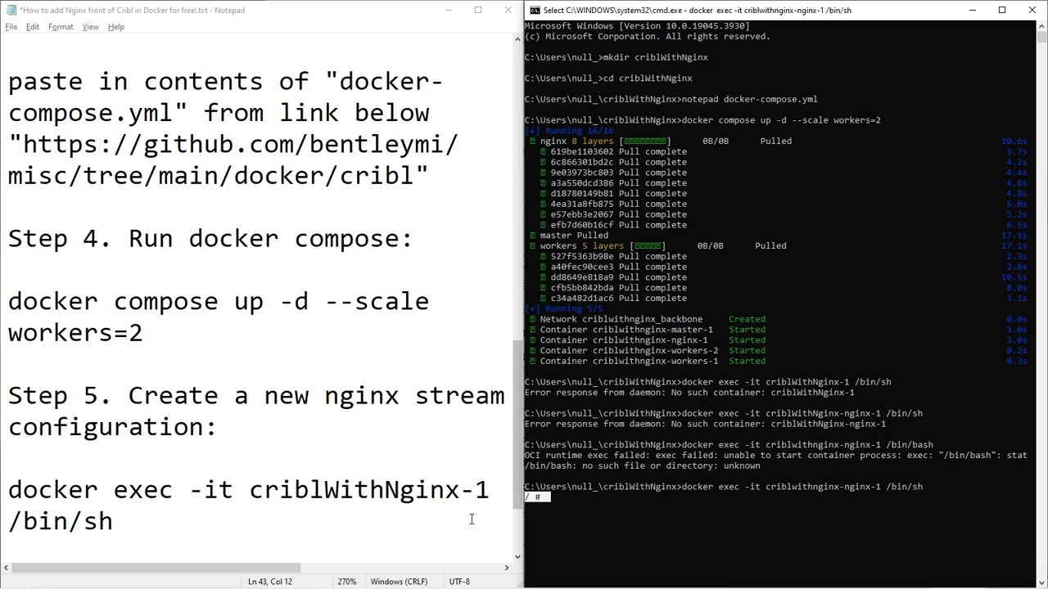
left_click_drag(925, 487, 685, 491)
right_click(687, 489)
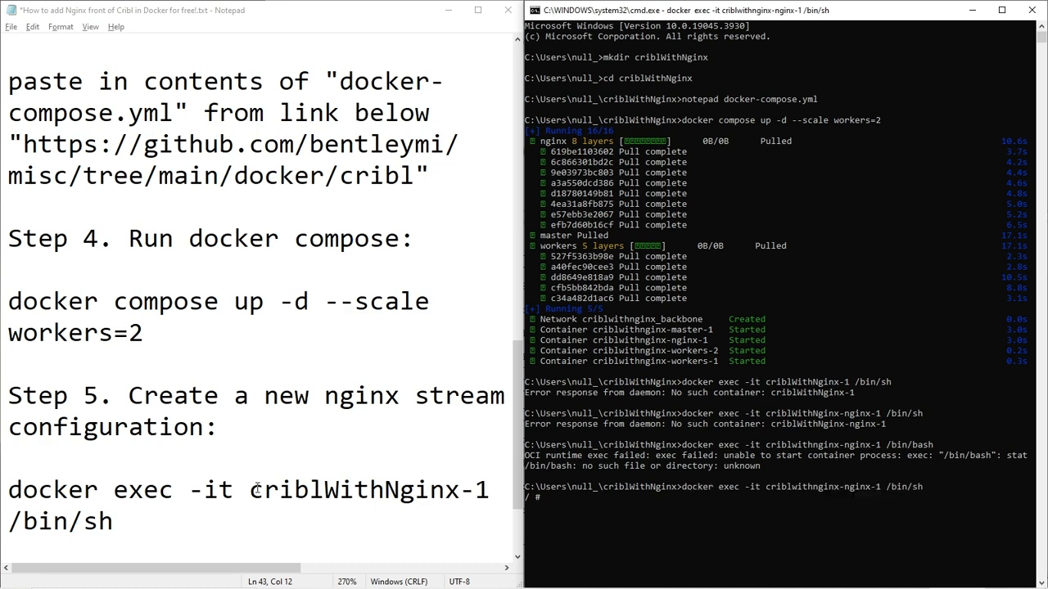
left_click_drag(115, 522, 26, 490)
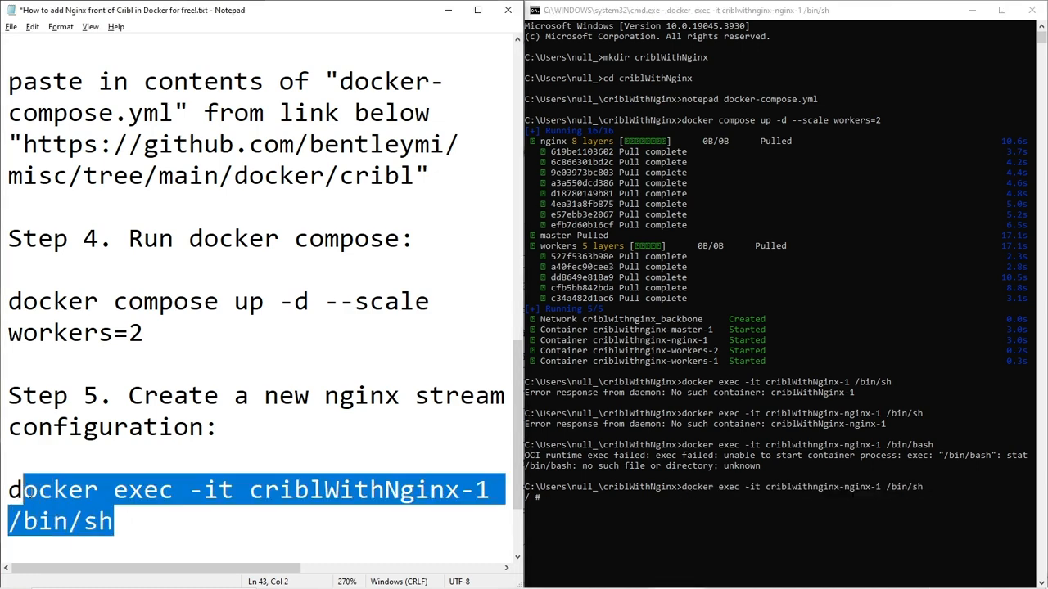
key("ctrl+v")
key("Home")
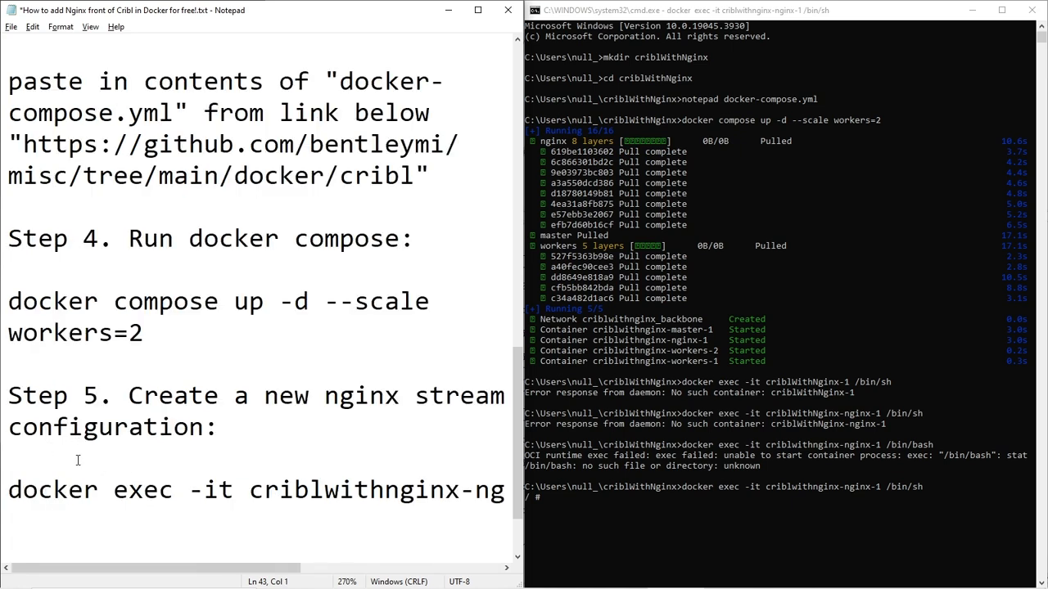
Add the line "apk add nginx-mod-stream" below the docker exec command in the guide.
key("End")
key("Return")
type("apk ad")
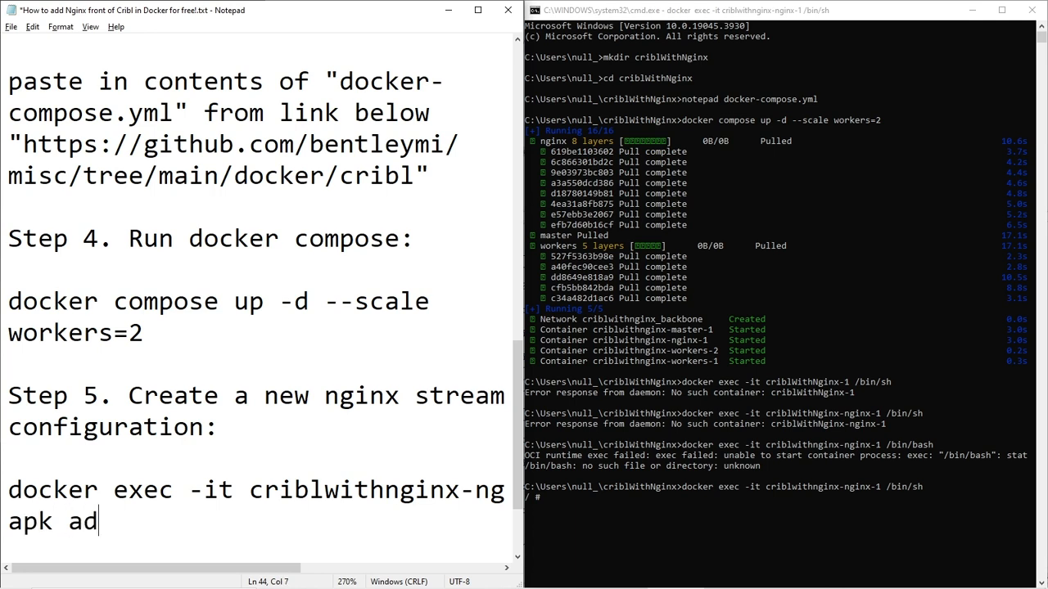
type("d nginx-mod-stream")
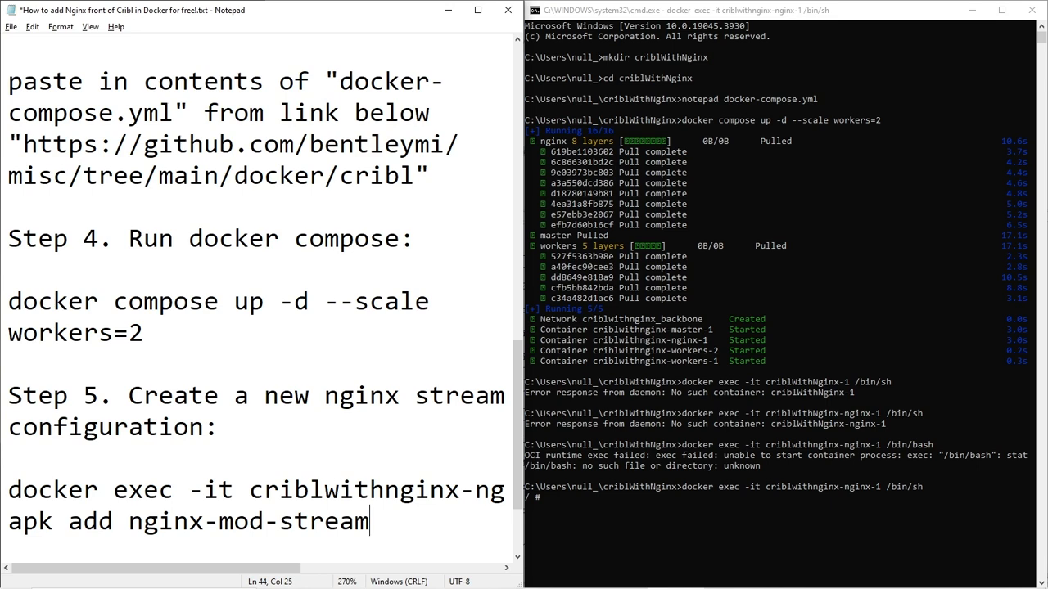
Copy "apk add nginx-mod-stream" from the guide and run it in the nginx container's shell in Command Prompt.
key("shift+Home")
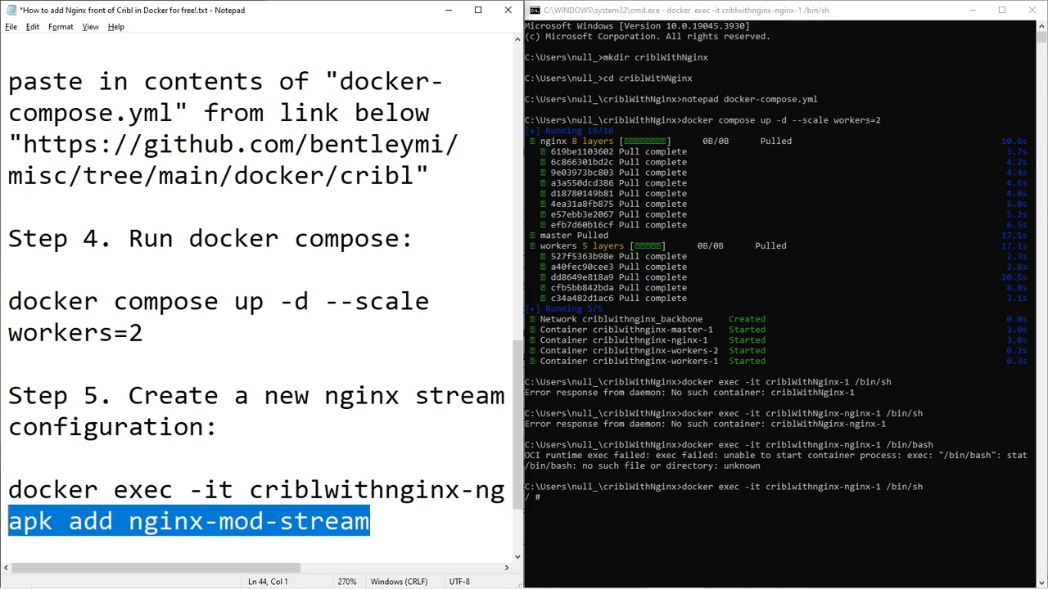
key("ctrl+c")
left_click(676, 440)
right_click(676, 439)
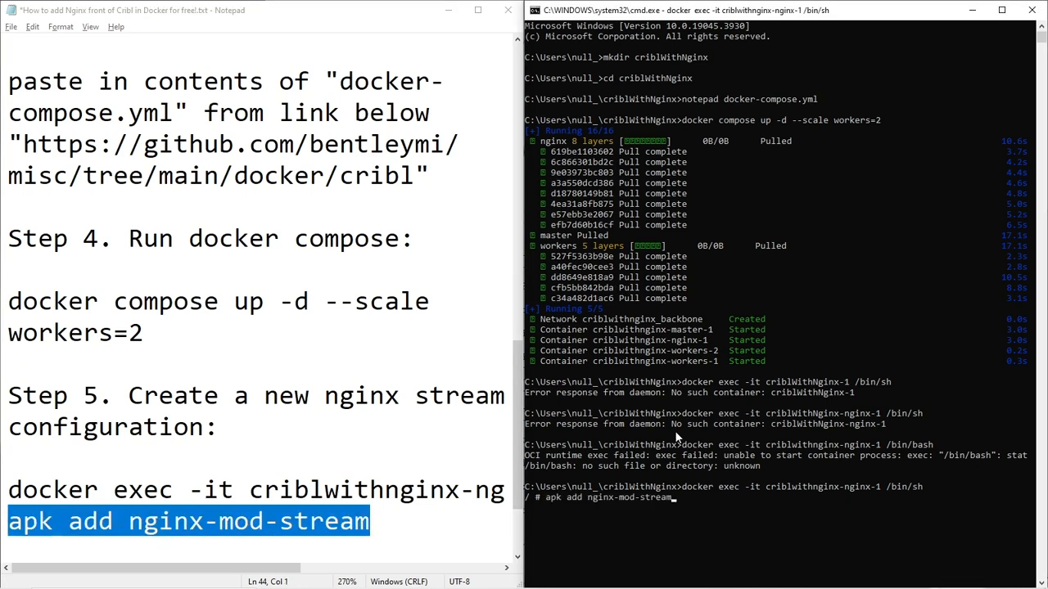
key("Return")
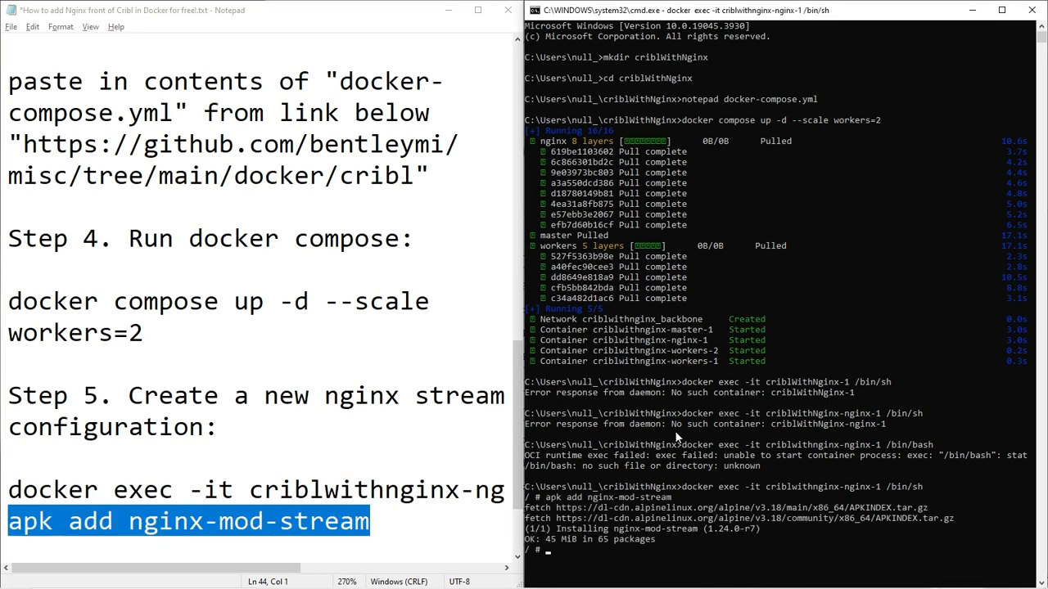
left_click_drag(658, 540, 525, 539)
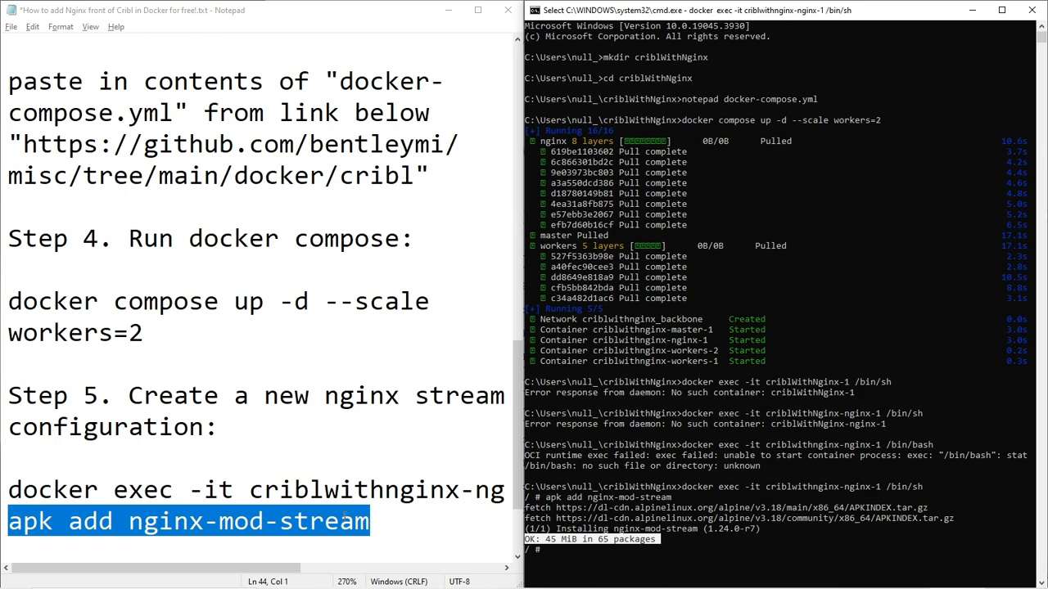
Add the line "mv /etc/nginx/conf.d/stream.conf /etc/nginx/stream.conf" below the apk command in the Notepad guide and select it.
left_click(372, 525)
key("Return")
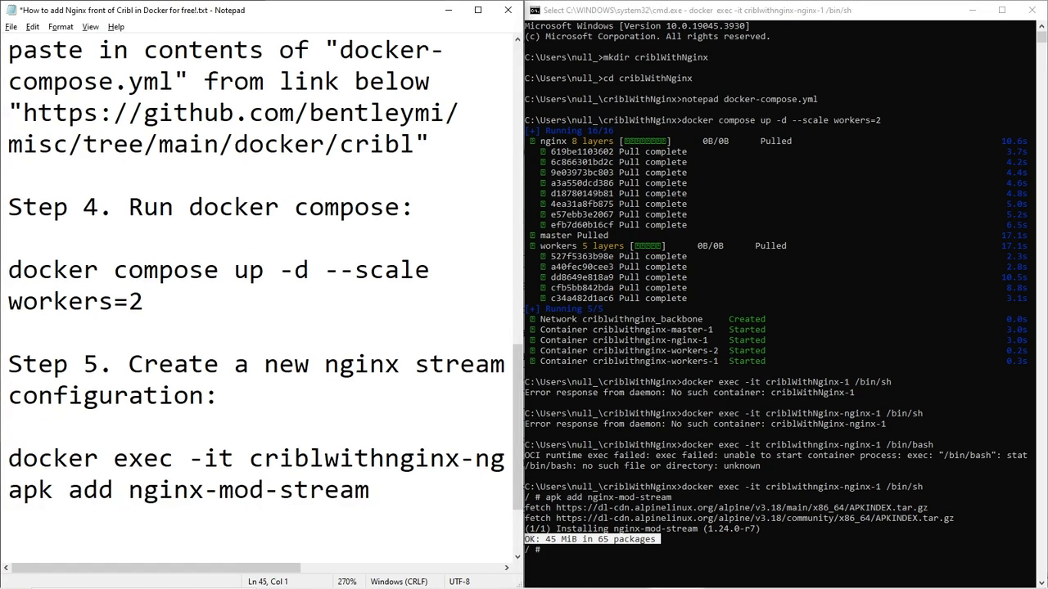
type("mv /etc/")
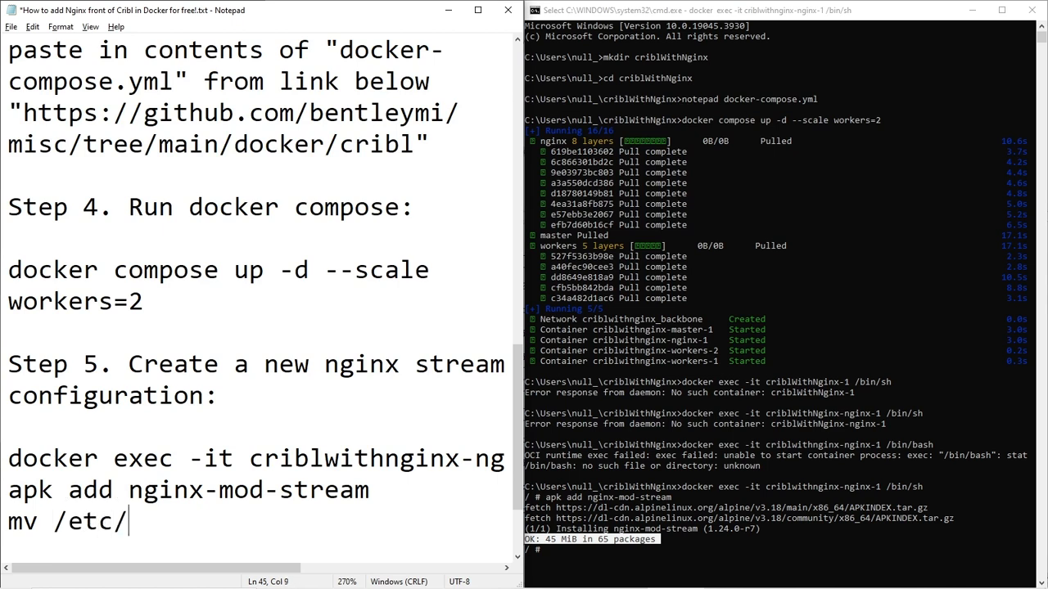
type("nginx/conf")
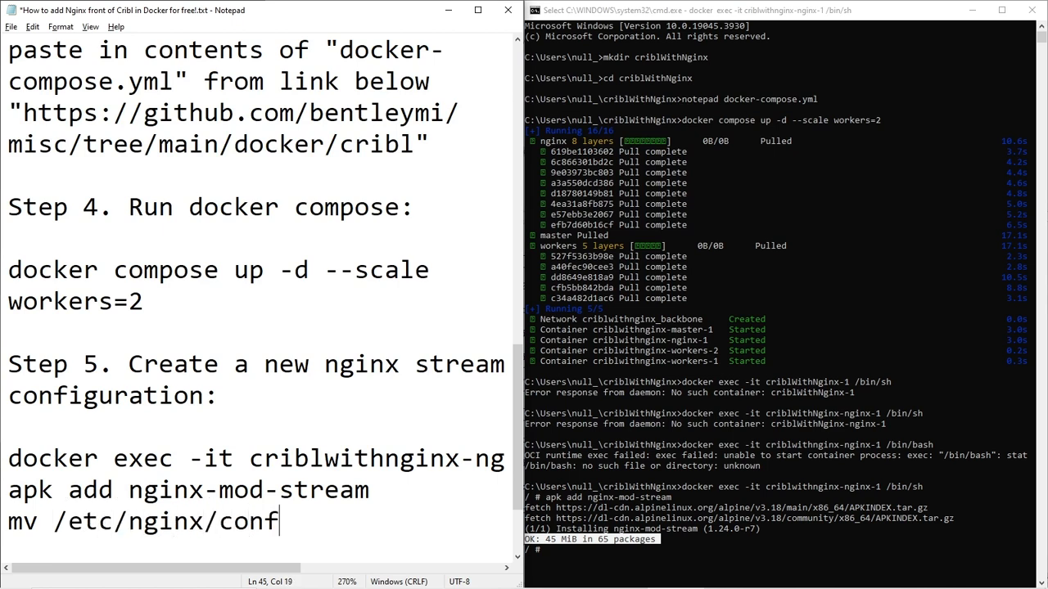
type(".d/stream.conf")
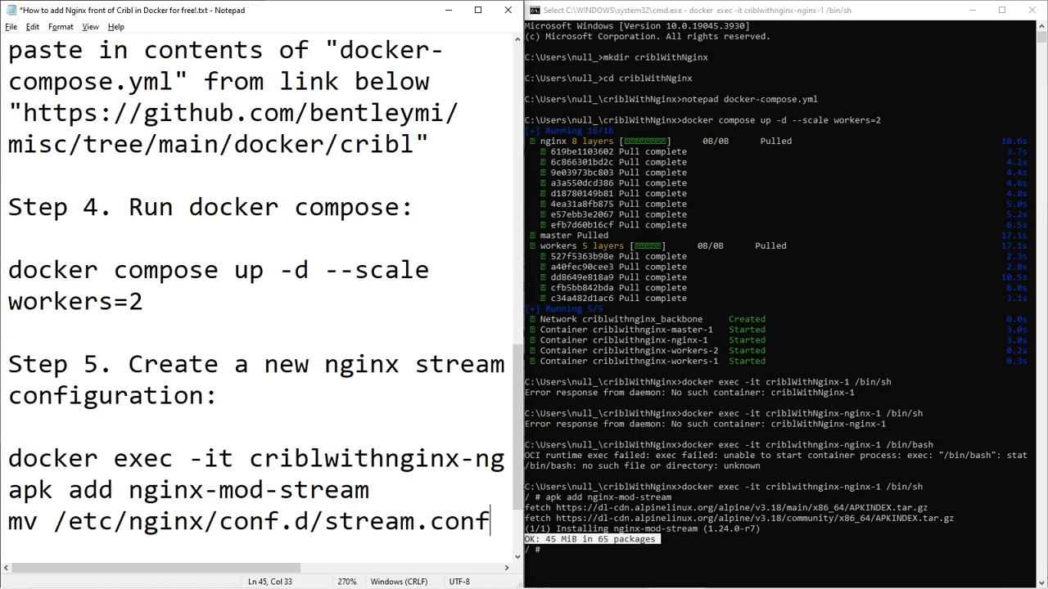
type(" /etc/ng")
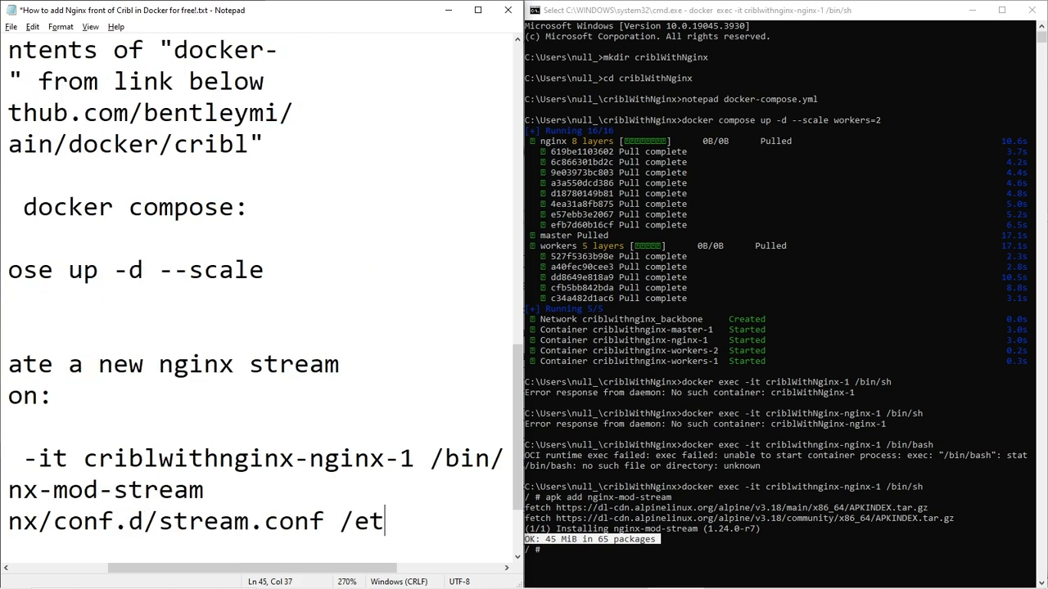
type("inx/")
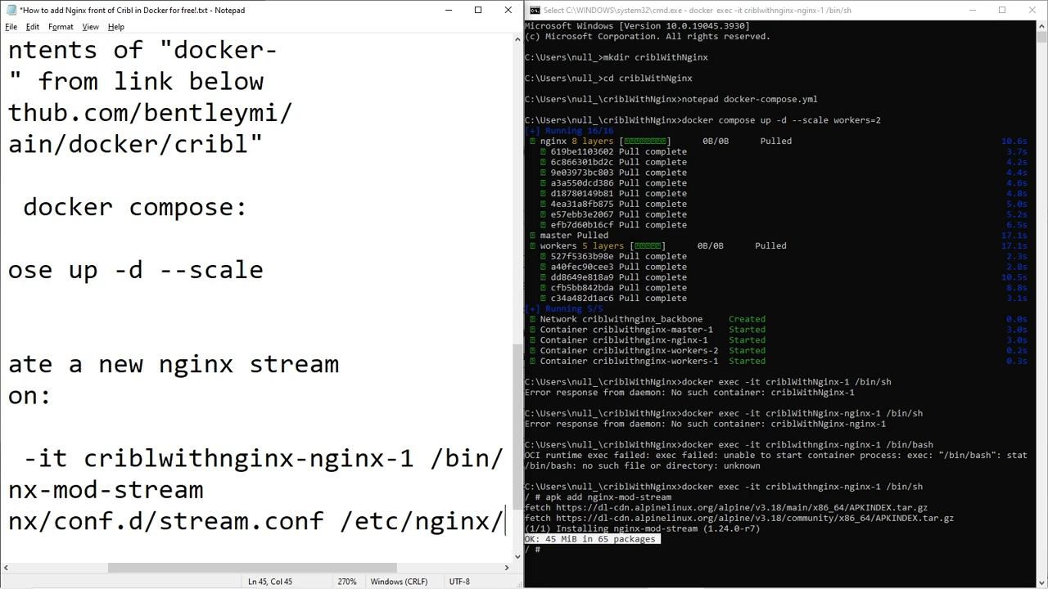
type("stream.conf")
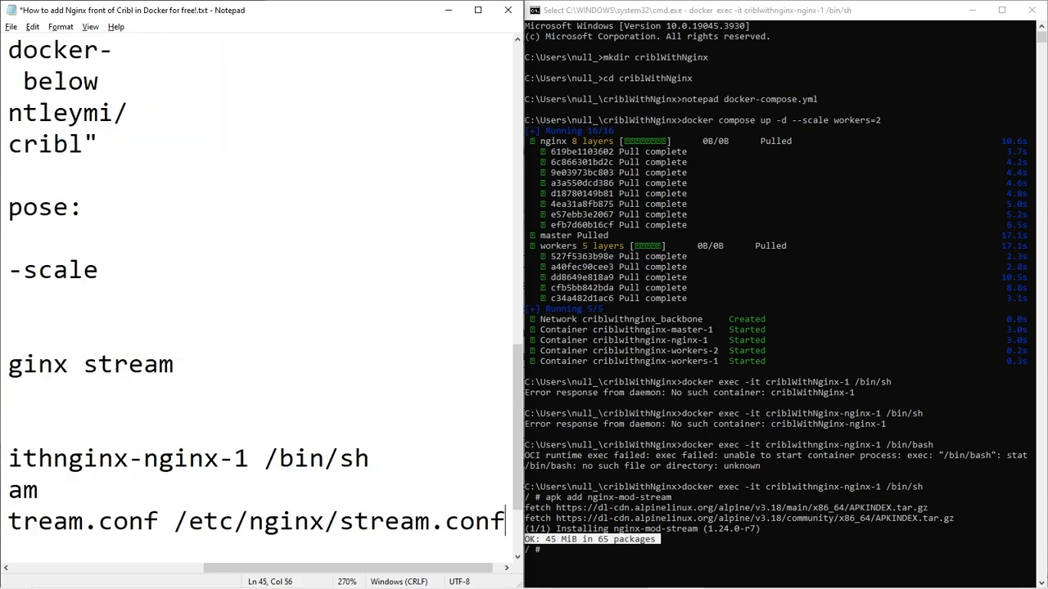
key("shift+Home")
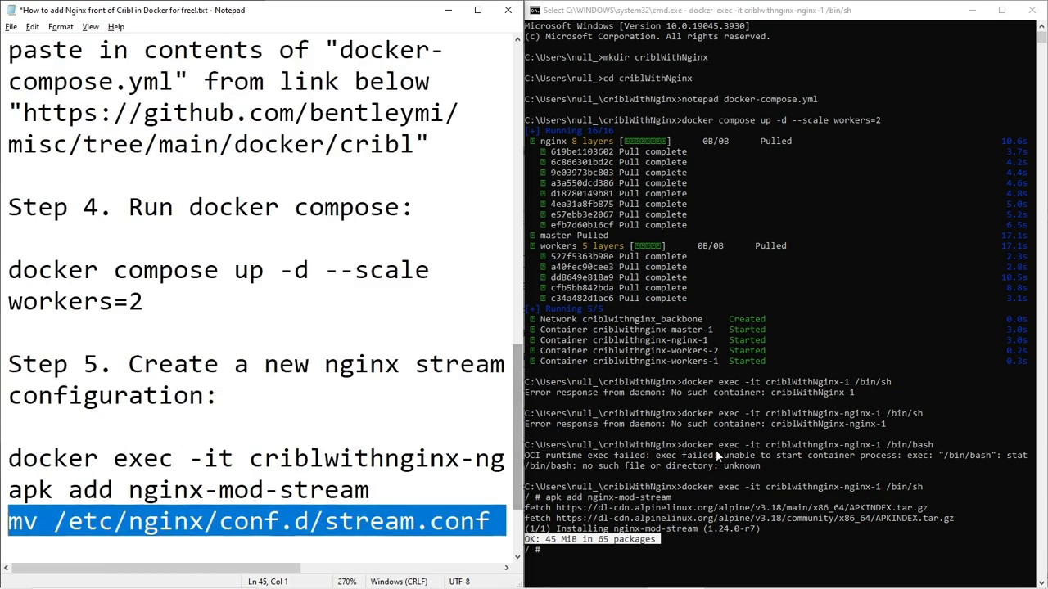
left_click(723, 459)
left_click(731, 454)
right_click(731, 454)
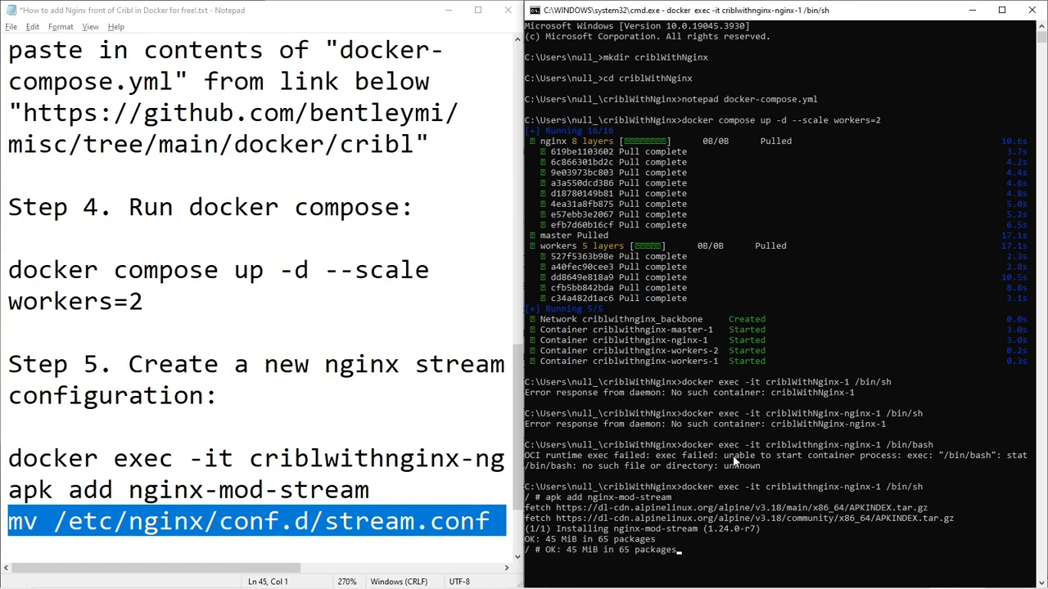
key("BackSpace")
key("BackSpace")
key("BackSpace")
key("BackSpace")
key("BackSpace")
key("BackSpace")
key("BackSpace")
key("BackSpace")
key("BackSpace")
key("BackSpace")
key("BackSpace")
key("BackSpace")
key("BackSpace")
key("BackSpace")
key("BackSpace")
key("BackSpace")
key("BackSpace")
key("BackSpace")
key("BackSpace")
key("BackSpace")
Copy the selected mv line from the guide and run "mv /etc/nginx/conf.d/stream.conf /etc/nginx/stream.conf" in the nginx container's shell.
right_click(319, 536)
left_click(367, 368)
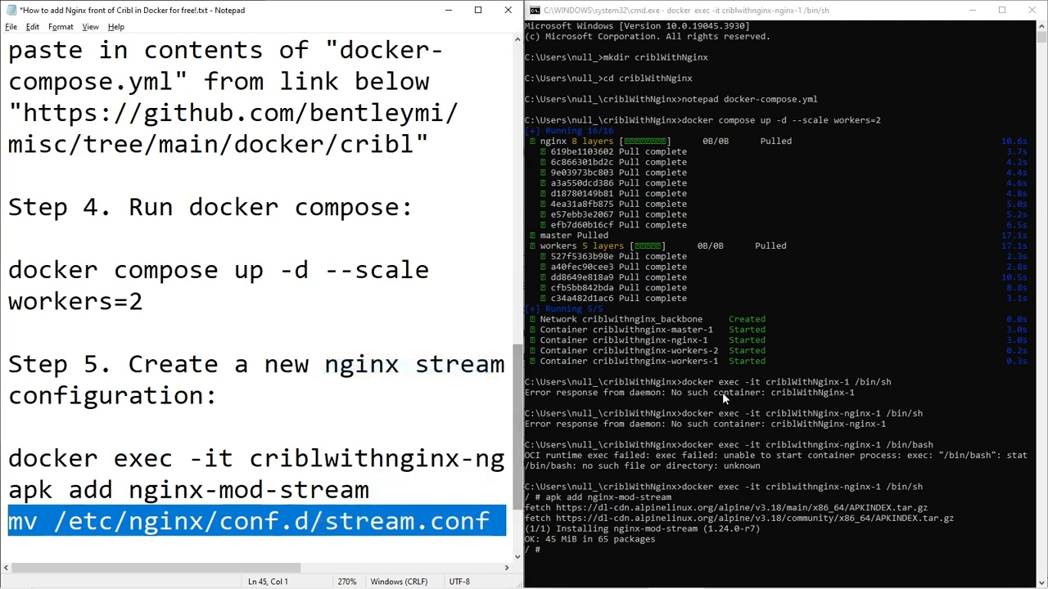
left_click(686, 396)
right_click(699, 486)
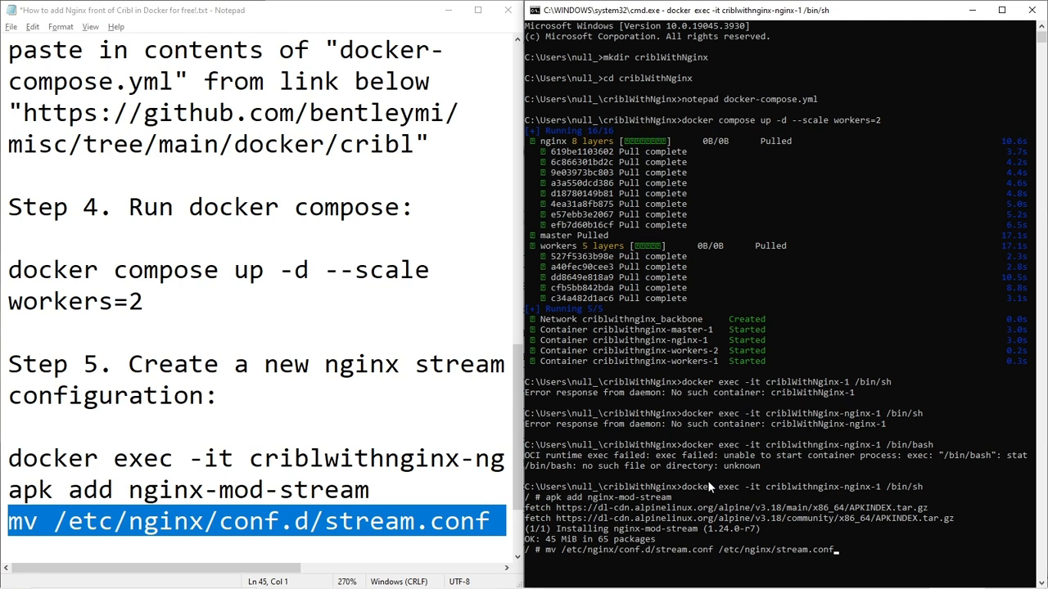
key("Return")
Add the line "echo 'include /etc/nginx/stream.conf;' >> /etc/nginx/nginx.conf" below the mv command in the Notepad guide.
left_click(116, 549)
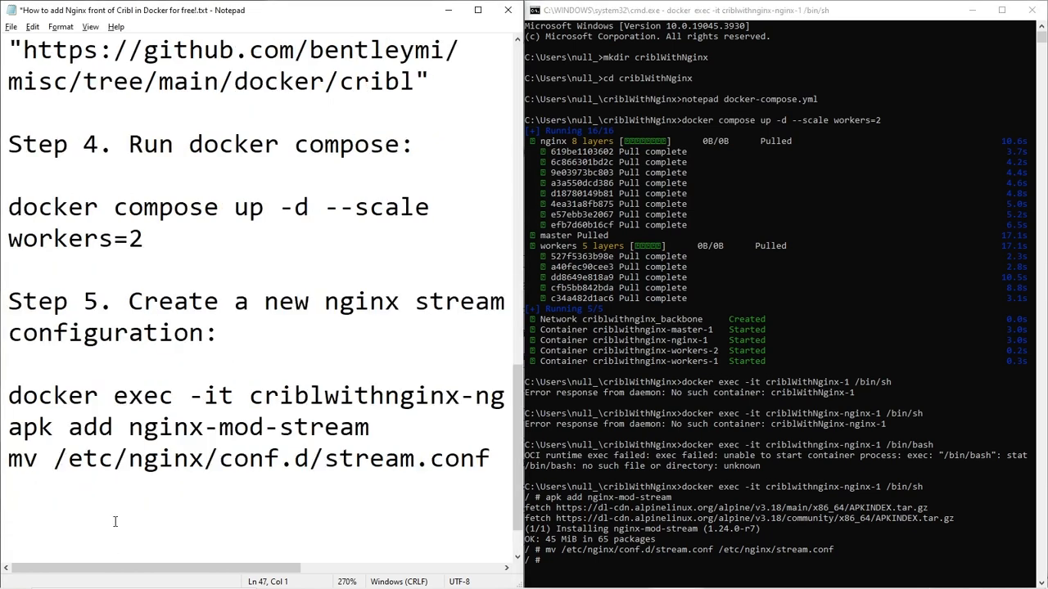
left_click(114, 491)
type("echo 'include")
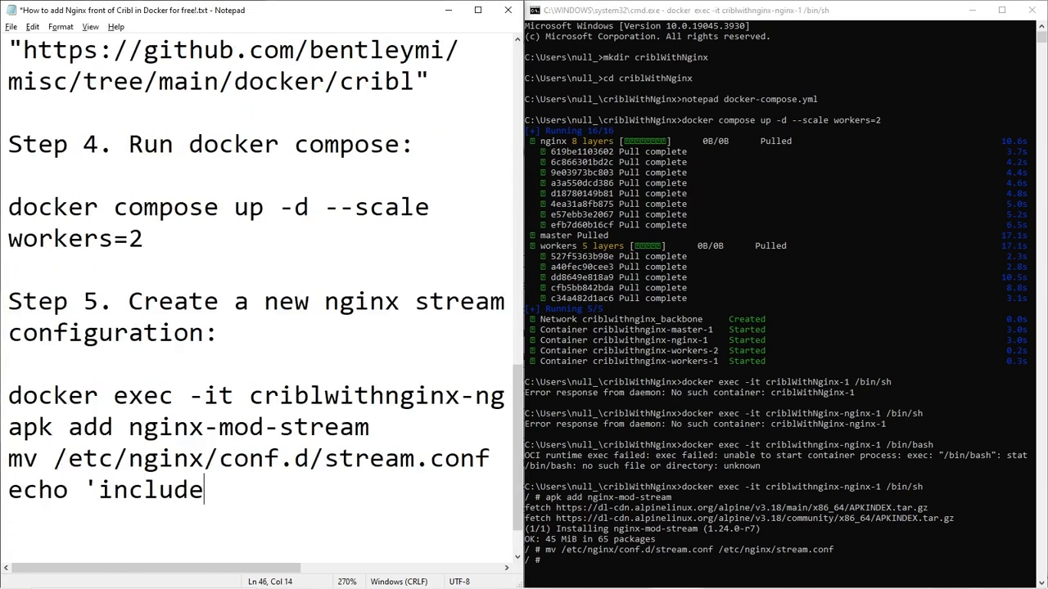
type(" /etc/")
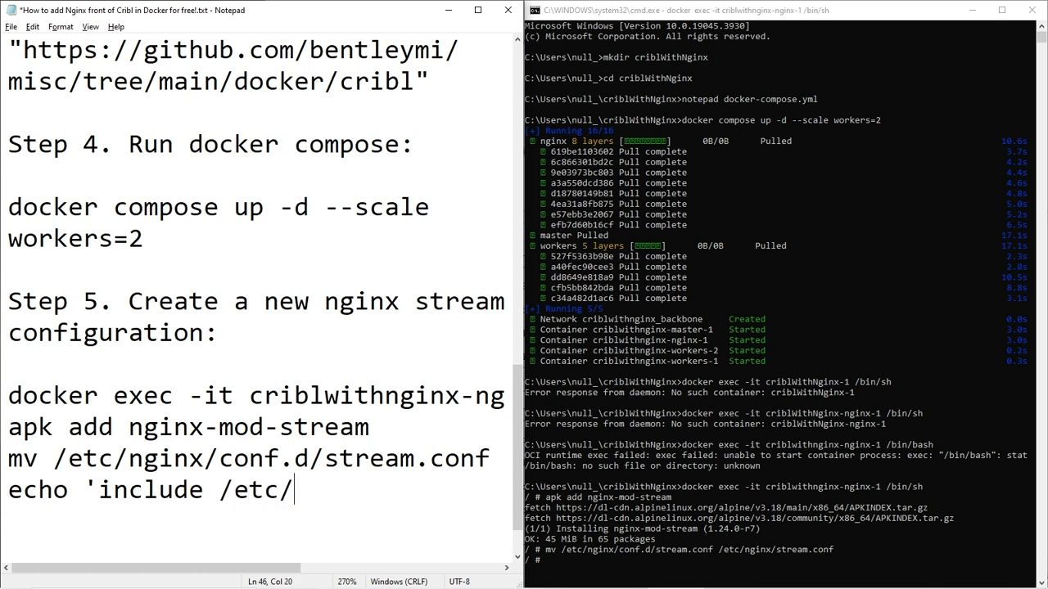
type("nginx/stram")
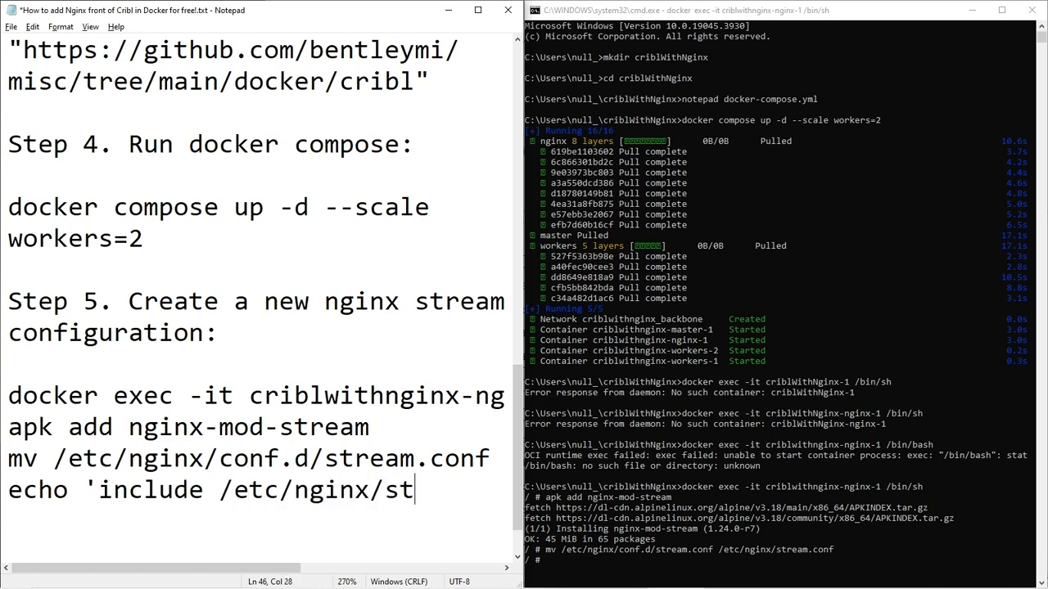
key("BackSpace")
key("BackSpace")
type("eam.conf")
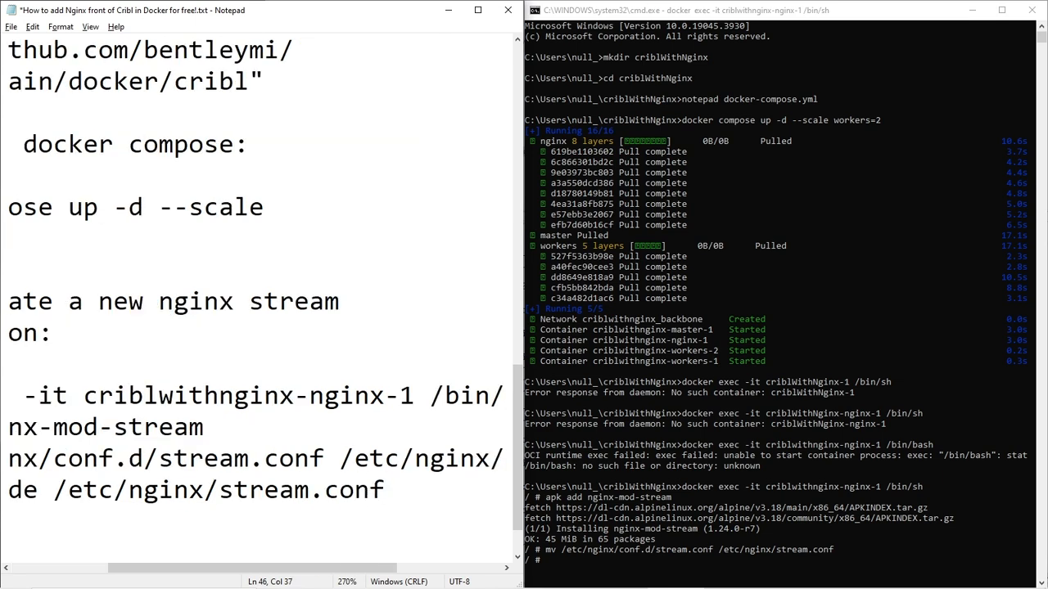
type(";' >> /etc/")
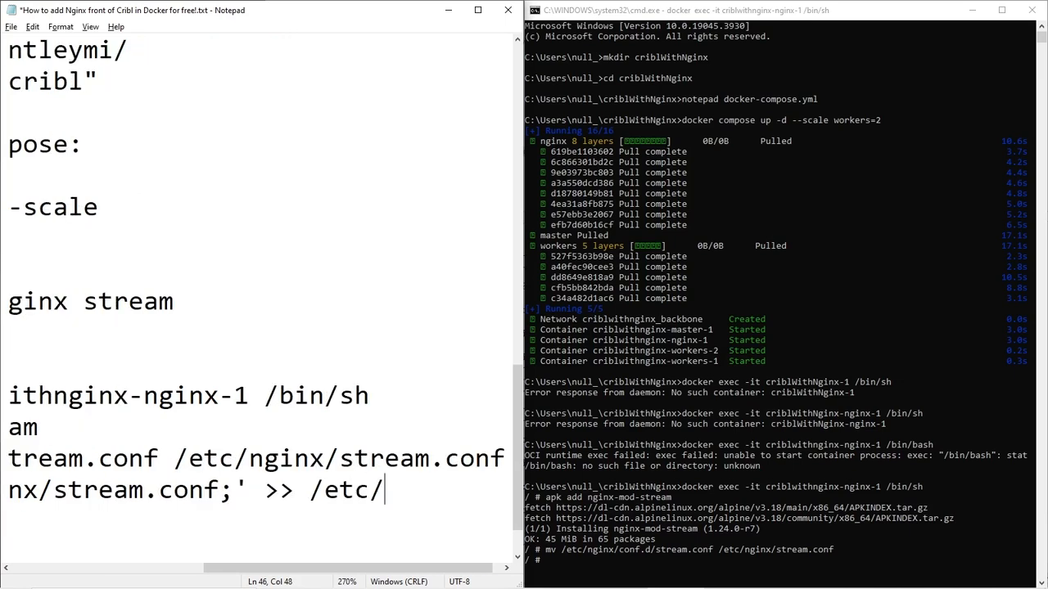
type("nginx/nginx.ngin")
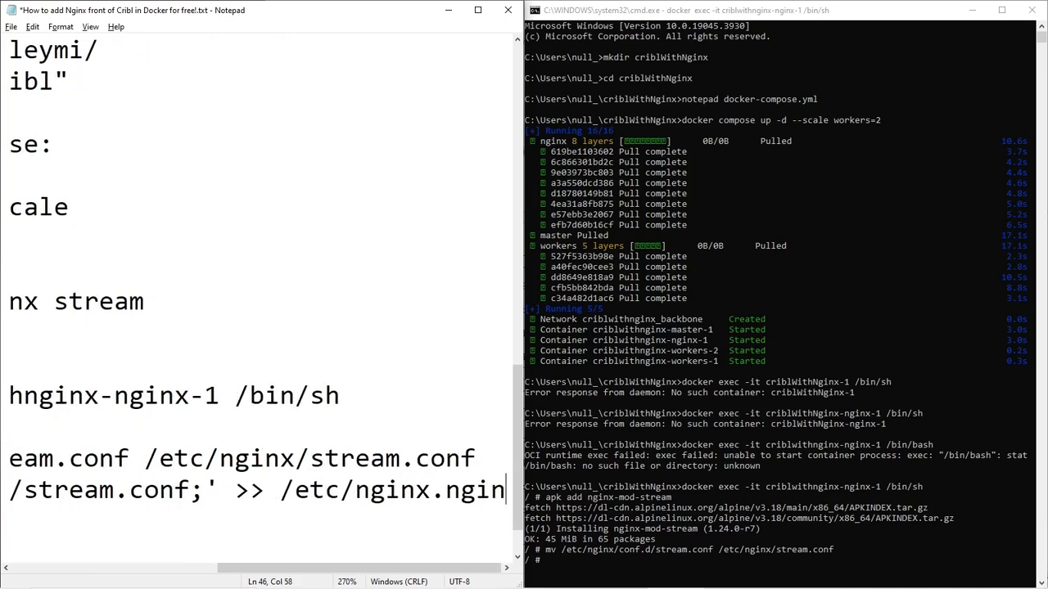
key("BackSpace")
key("BackSpace")
key("BackSpace")
key("BackSpace")
key("BackSpace")
type("/nginx.conf")
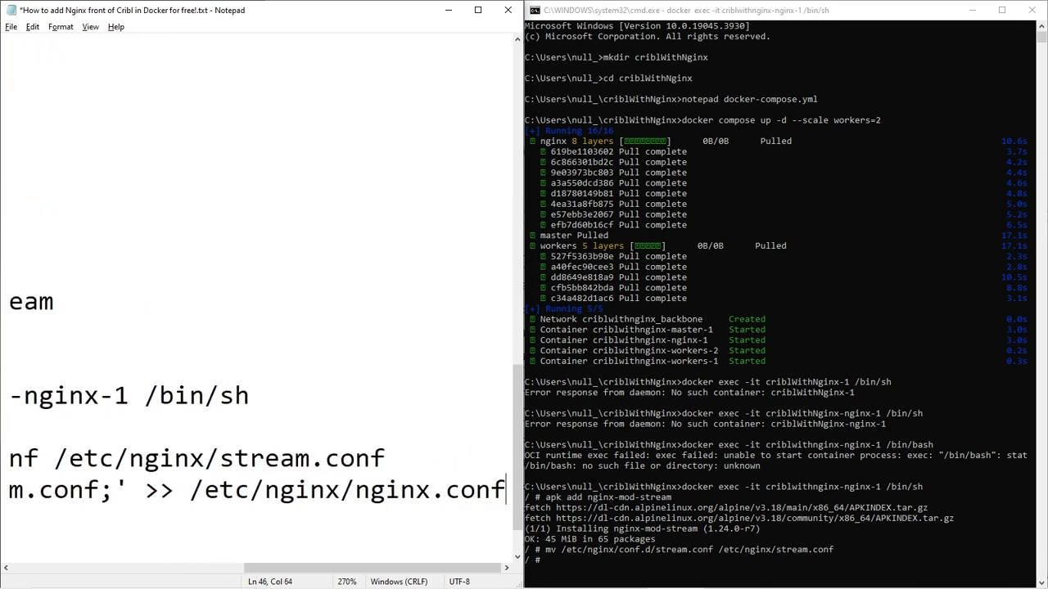
Copy the echo line from the guide and run it in the container's shell to append the stream.conf include to /etc/nginx/nginx.conf.
key("shift+Home")
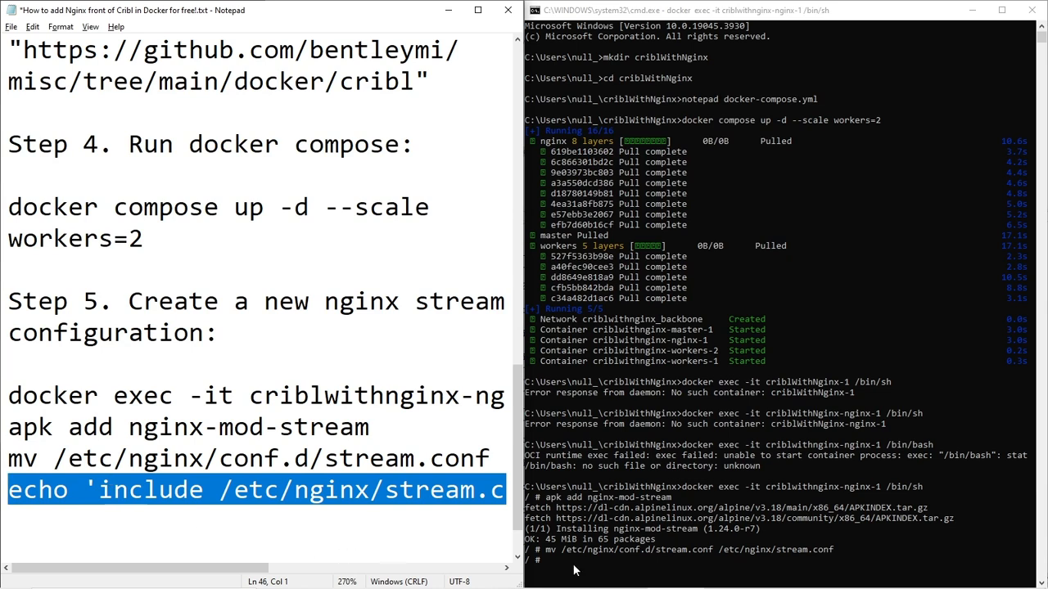
left_click(638, 467)
key("ctrl+v")
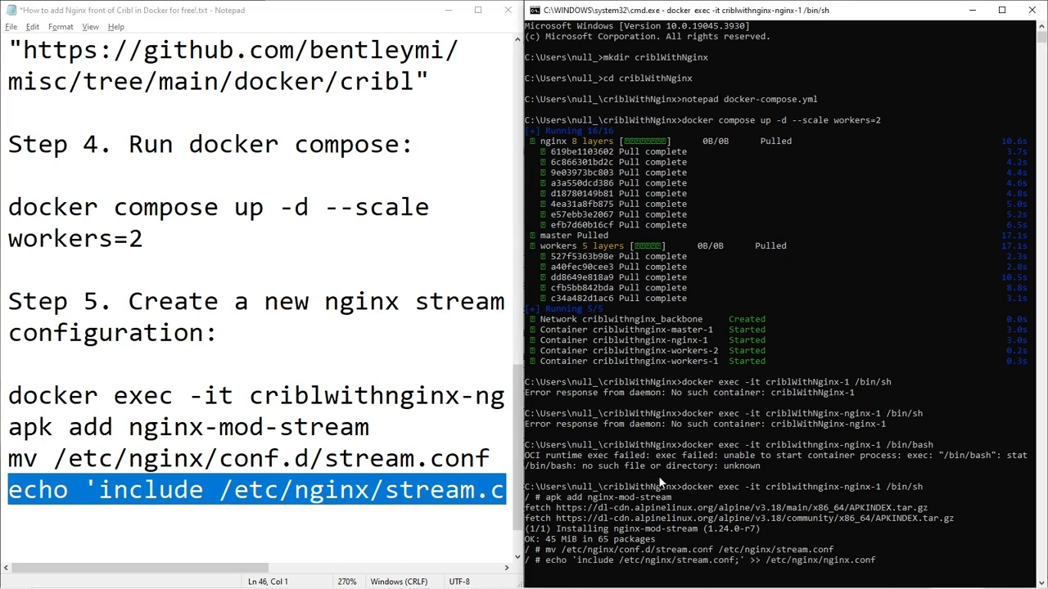
key("Return")
Run "tail /etc/nginx/nginx.conf" in the container's shell and check the include line at the end of the output.
type("tail")
double_click(827, 560)
right_click(829, 563)
right_click(828, 563)
key("Return")
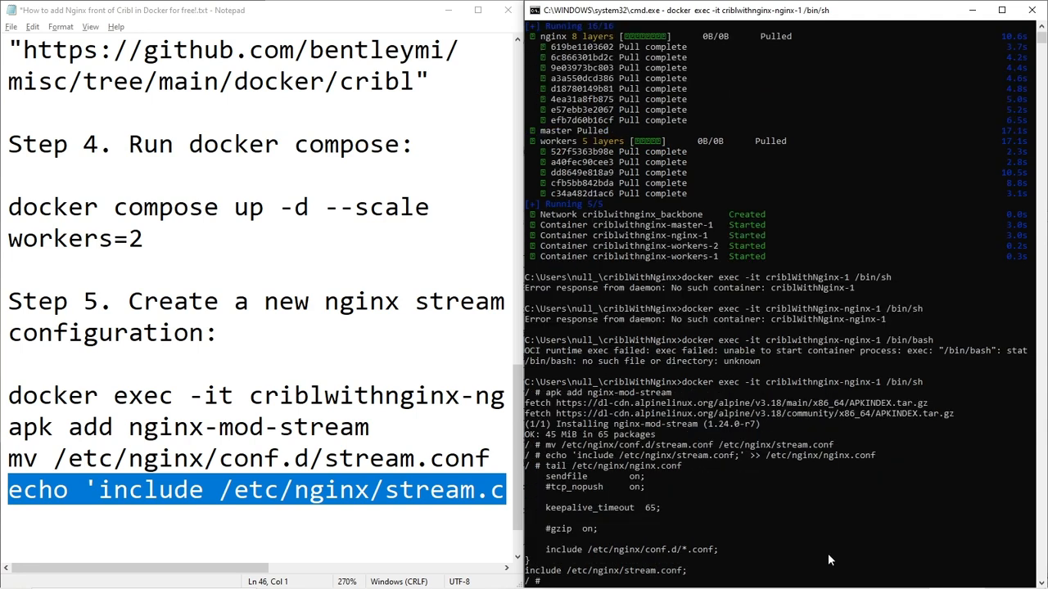
left_click_drag(714, 570, 524, 570)
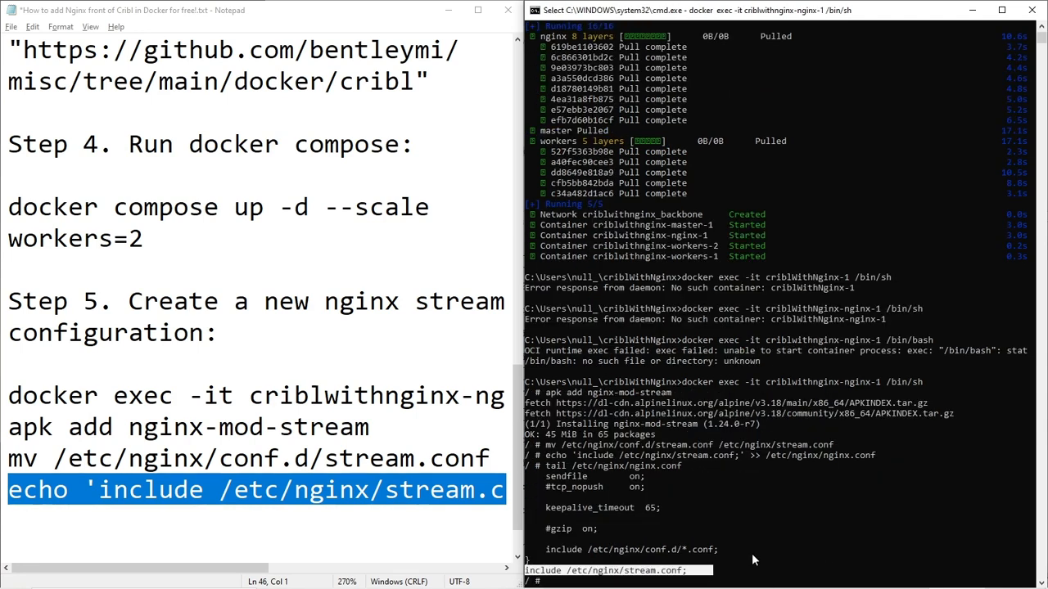
left_click(868, 480)
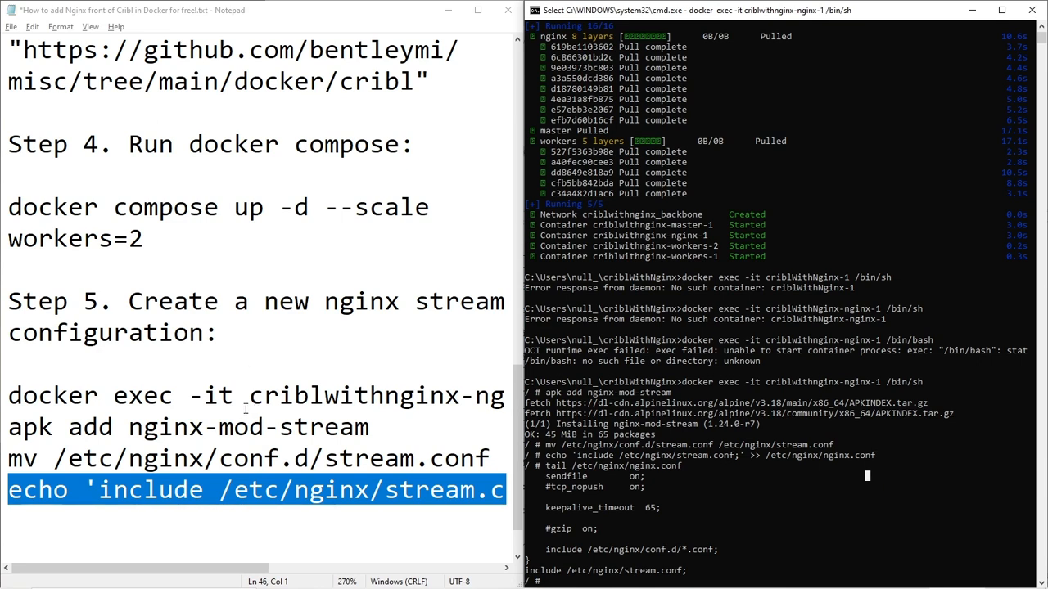
Add the line "vi /etc/nginx/stream.d/5140.conf" below the echo command in the Notepad guide.
left_click(149, 488)
key("End")
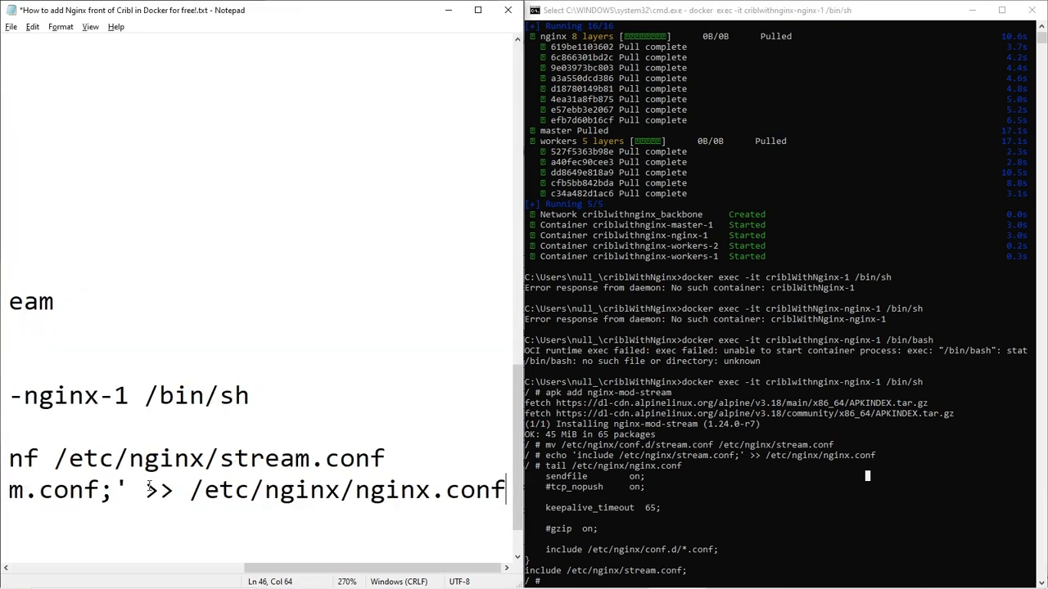
key("Return")
type("v")
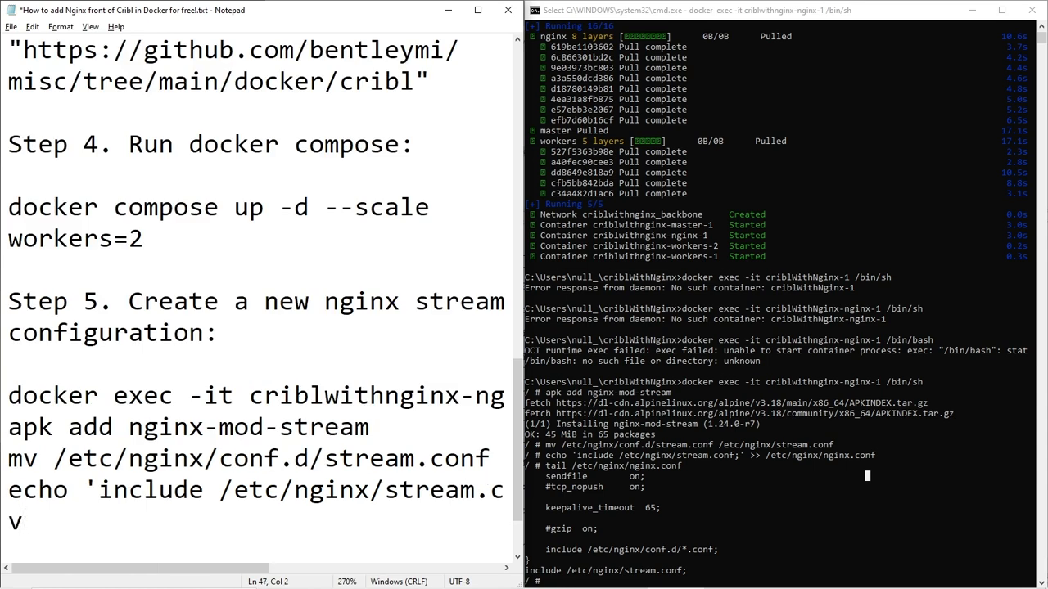
type("i /etc/nginx")
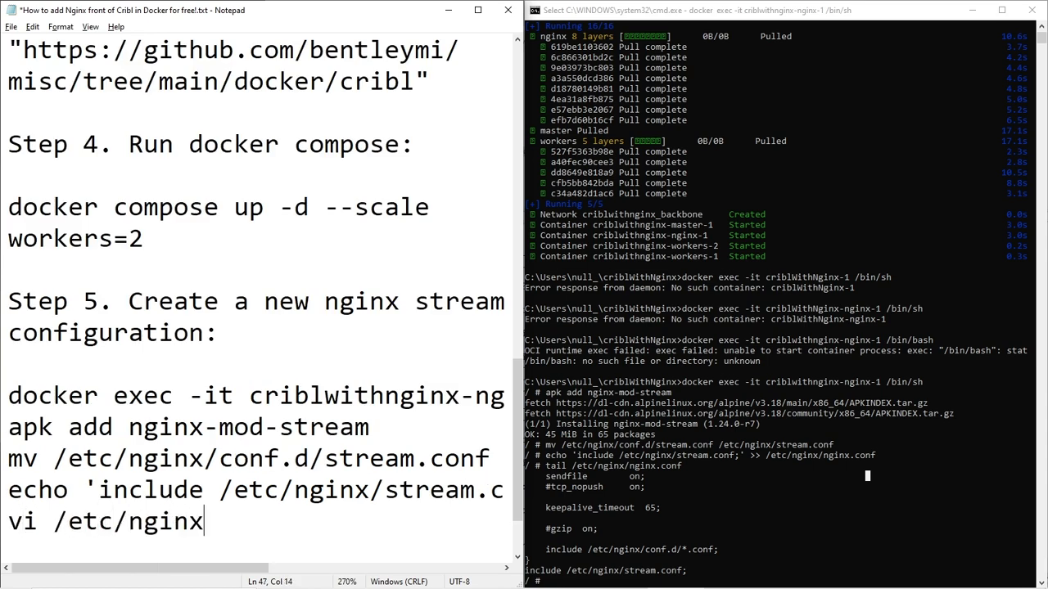
type("/stream")
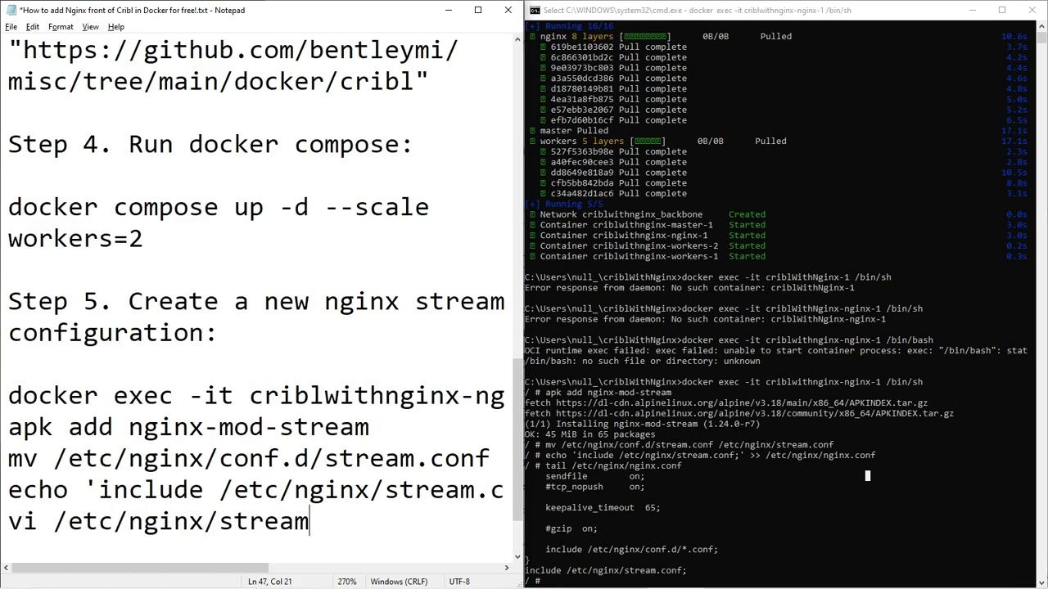
type(".d/41")
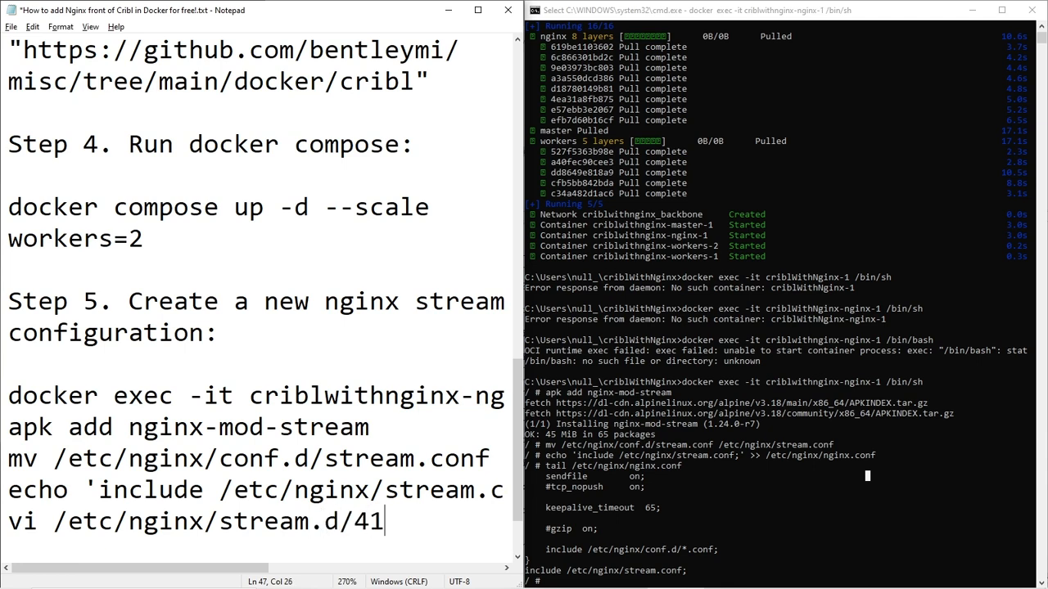
key("BackSpace")
key("BackSpace")
type("5140.conf")
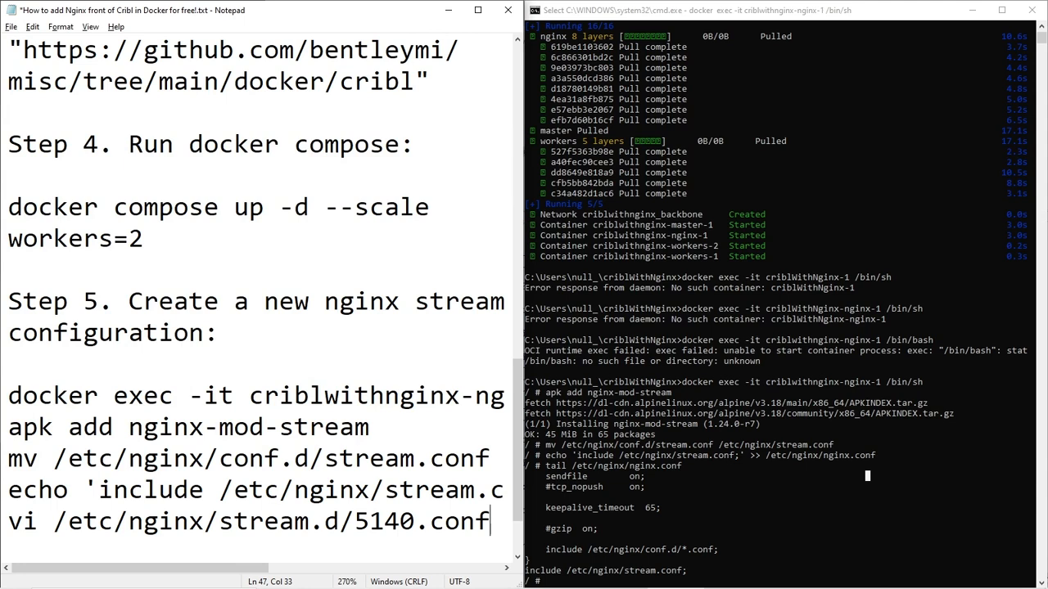
Copy the vi line from the guide and run "vi /etc/nginx/stream.d/5140.conf" in the container's shell.
key("shift+Home")
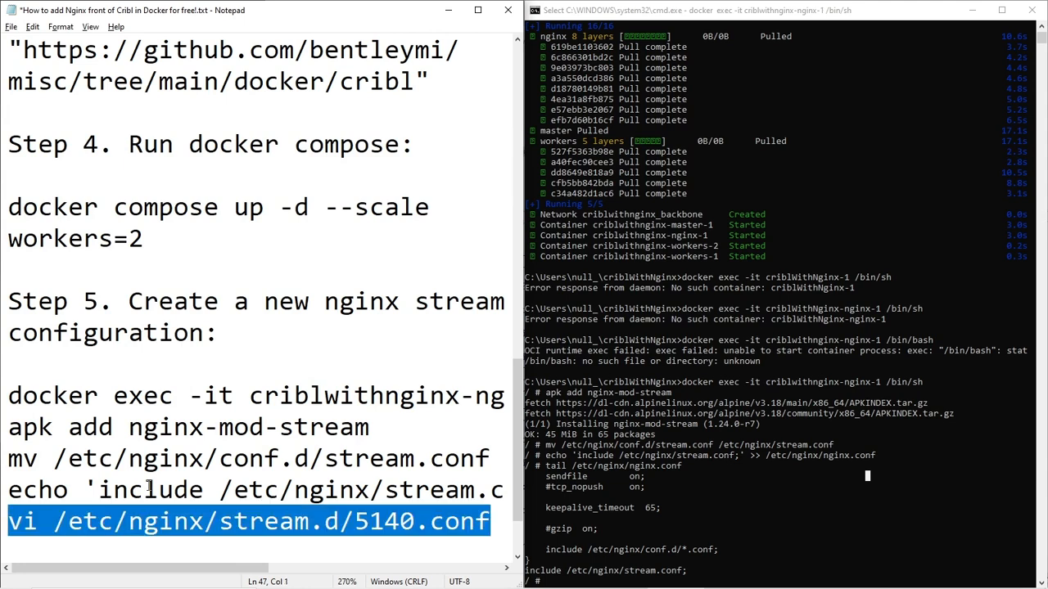
left_click(883, 476)
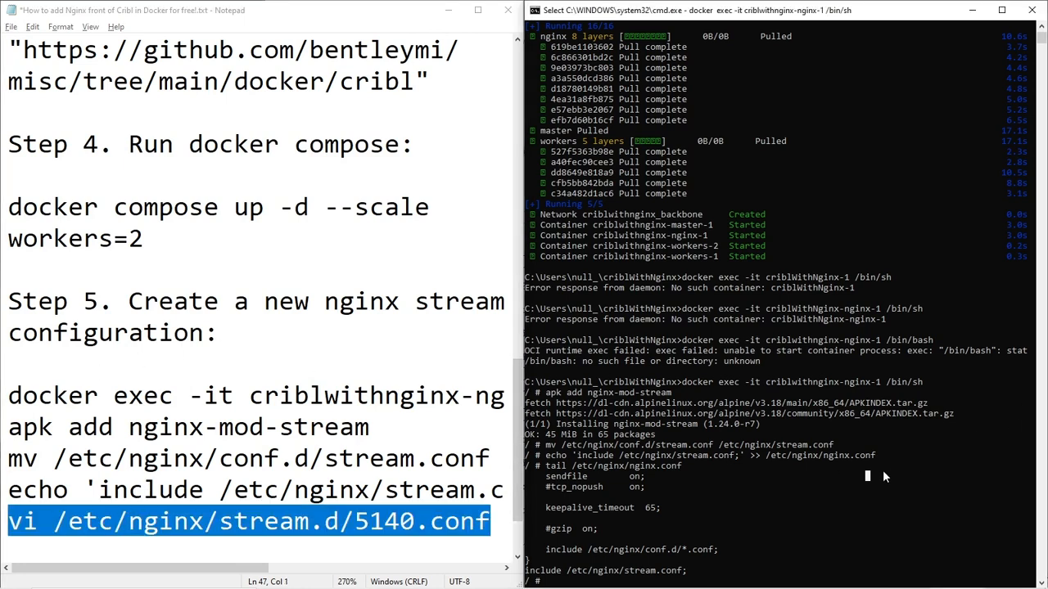
key("Escape")
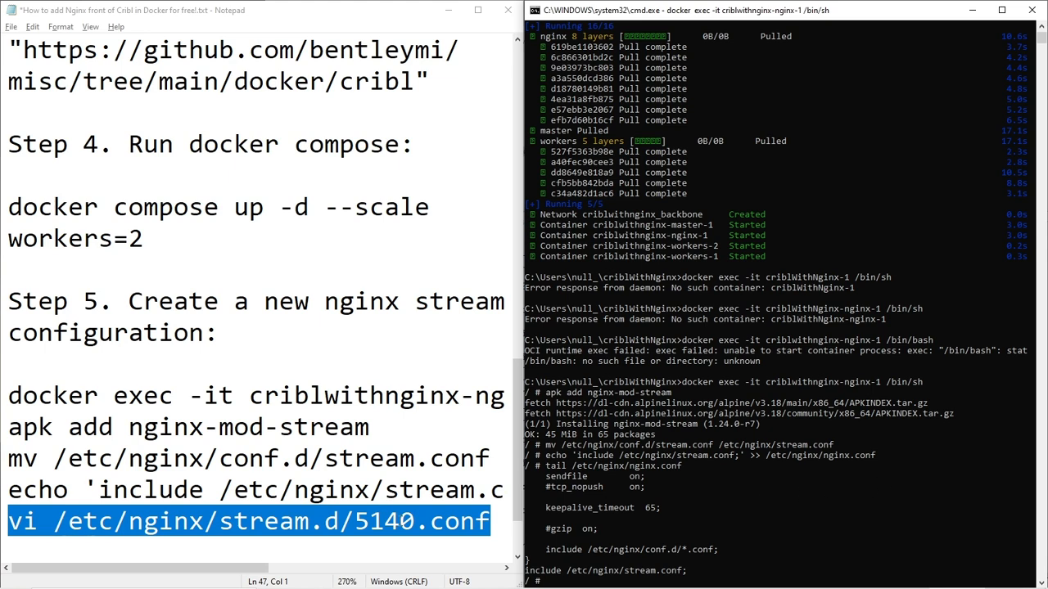
right_click(400, 322)
left_click(462, 370)
left_click(714, 508)
right_click(712, 510)
key("Return")
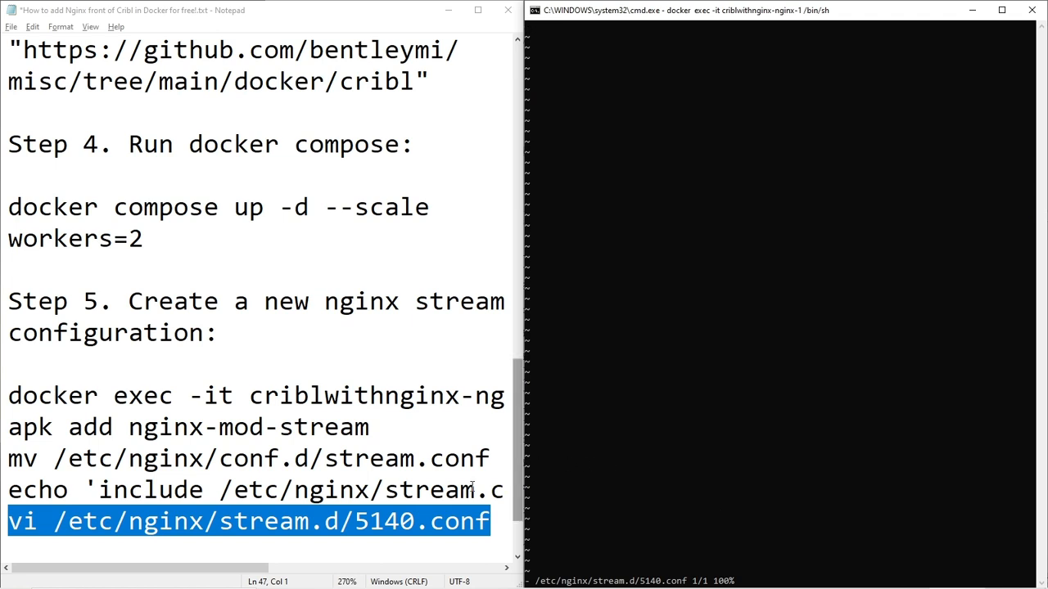
Add the line 'Press "i" for "insert"' to the Notepad guide, one blank line below the vi command.
left_click(384, 521)
key("End")
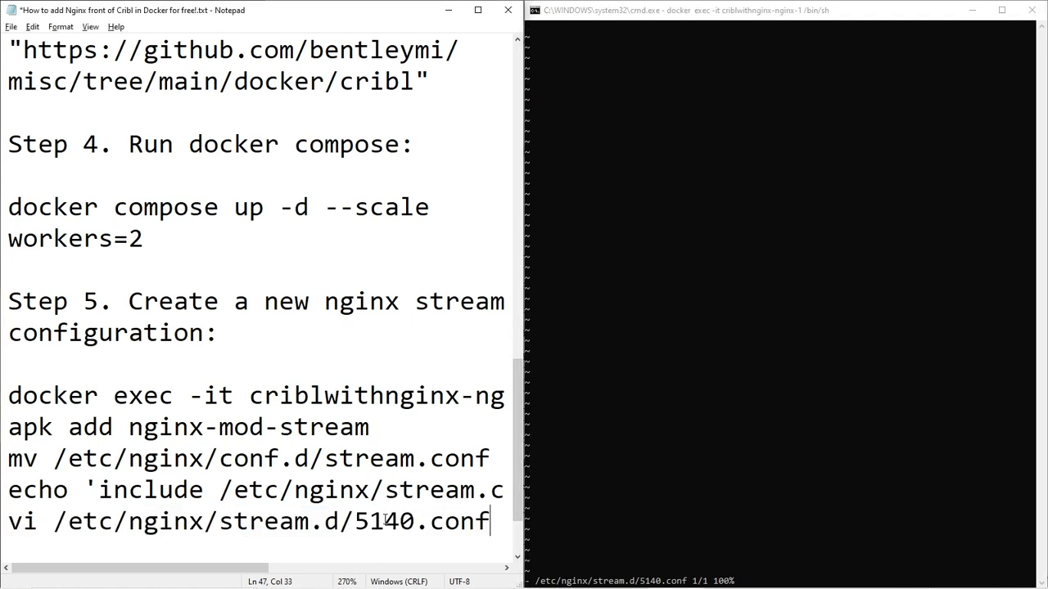
key("Return")
key("Return")
type("prin")
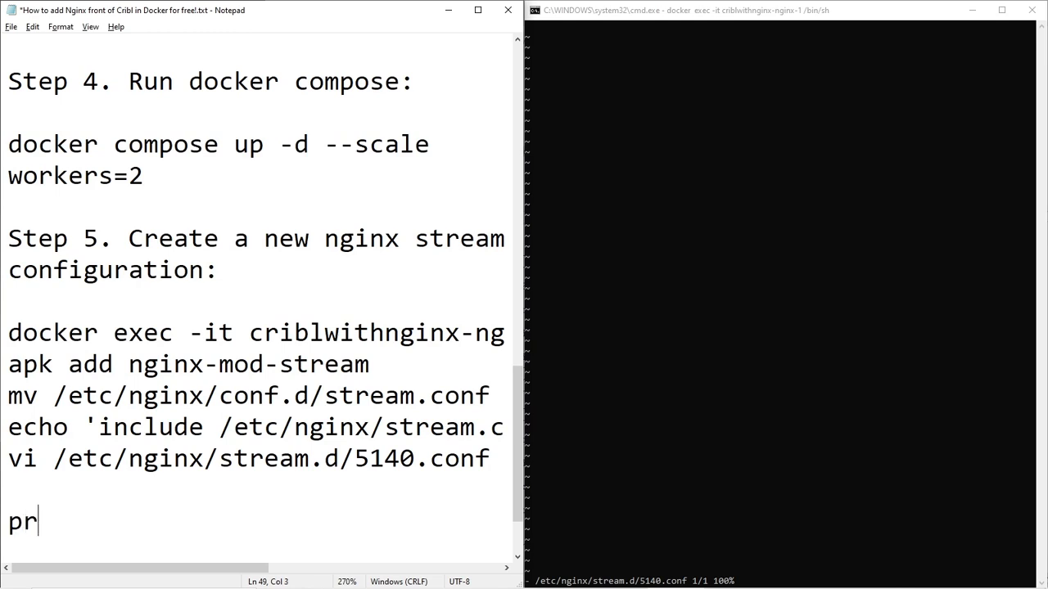
key("BackSpace")
key("BackSpace")
key("BackSpace")
key("BackSpace")
type("Pres")
key("BackSpace")
type("ess \"i\" ")
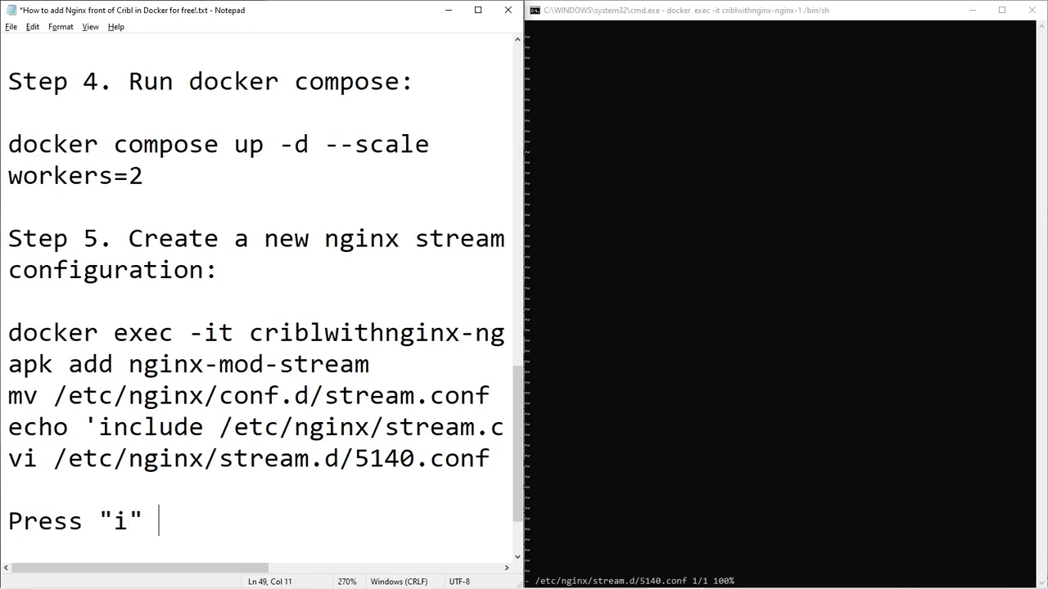
type("for \"insert\"")
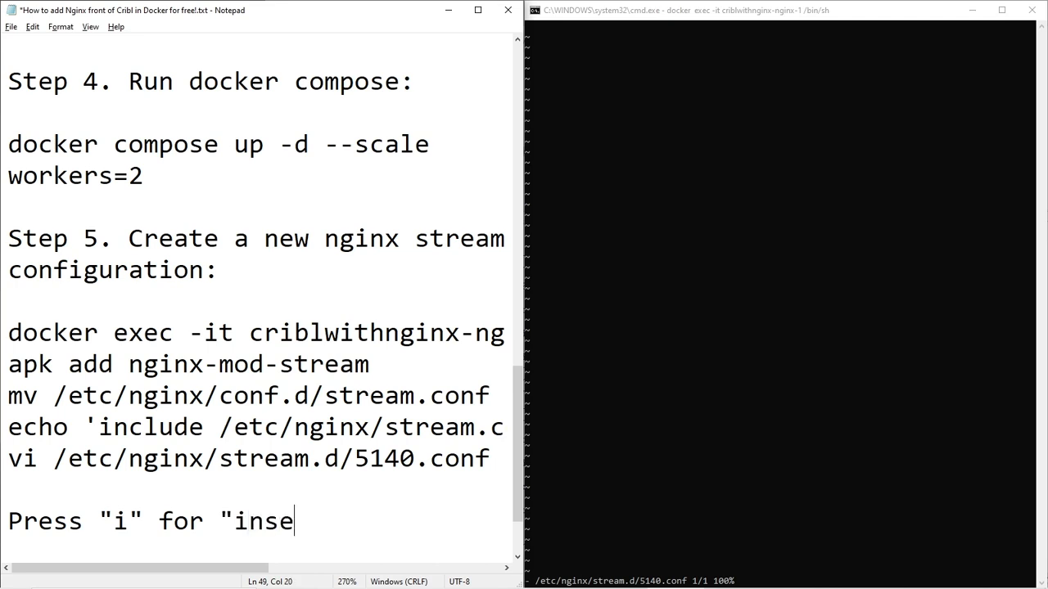
Switch vi to insert mode for /etc/nginx/stream.d/5140.conf in the container's shell.
left_click(741, 190)
left_click(738, 176)
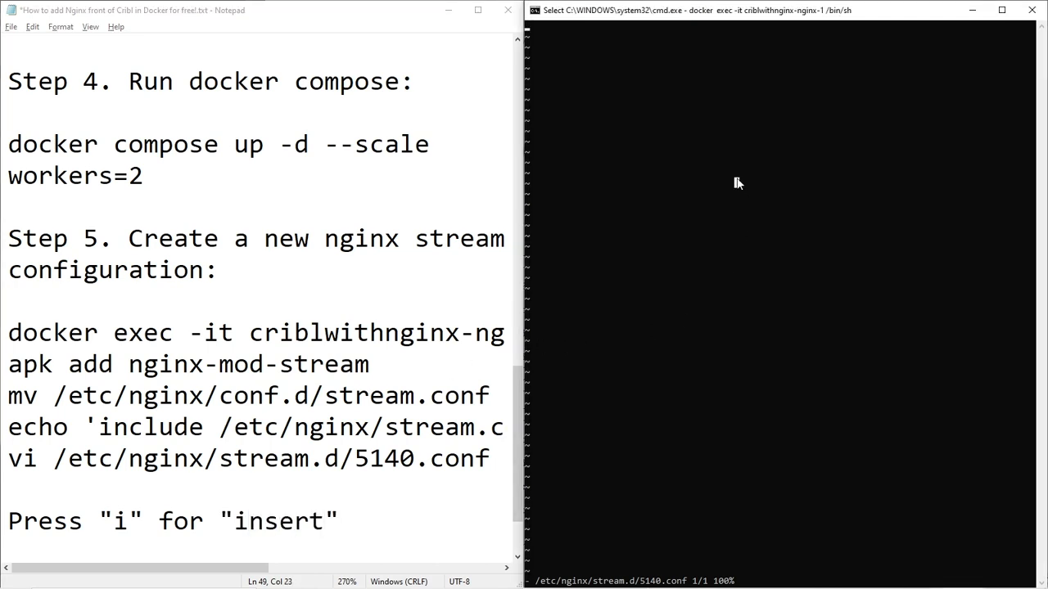
key("i")
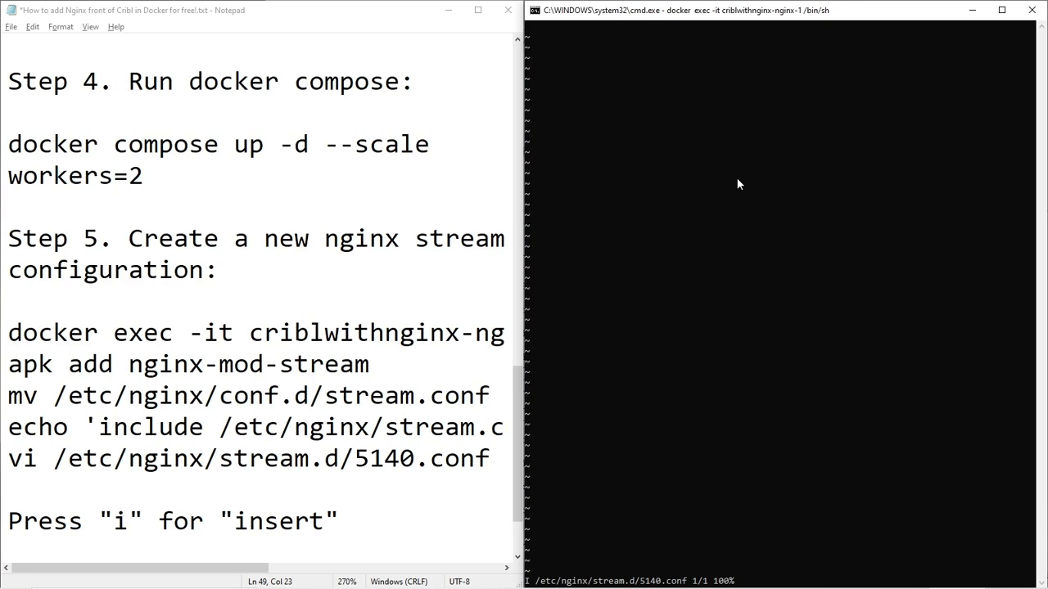
Add the line "Paste in the 5140.conf file from github" to the Notepad guide, followed by a blank line.
left_click(377, 535)
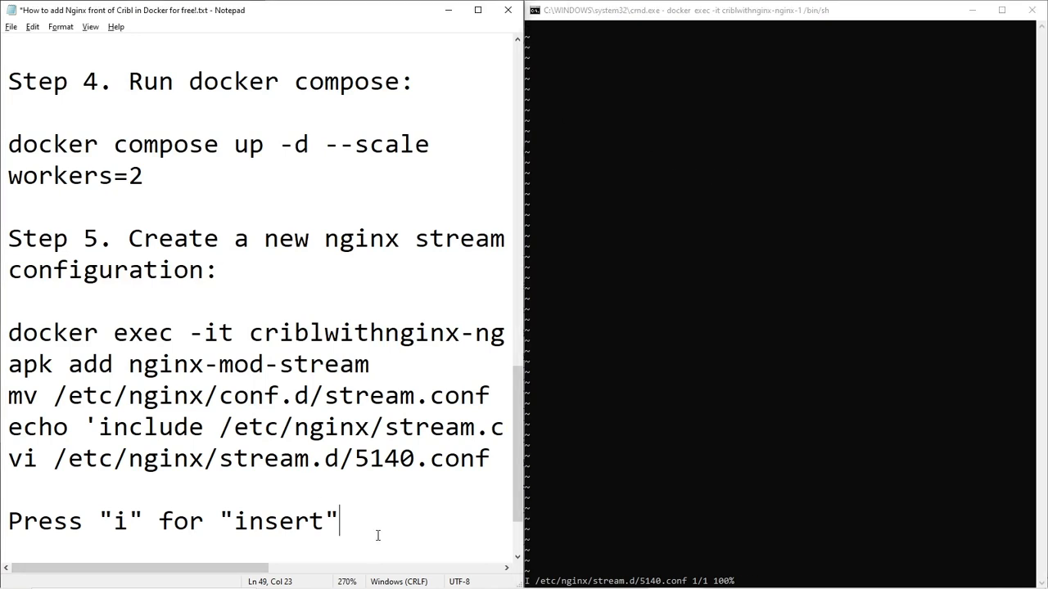
key("Return")
type("Past")
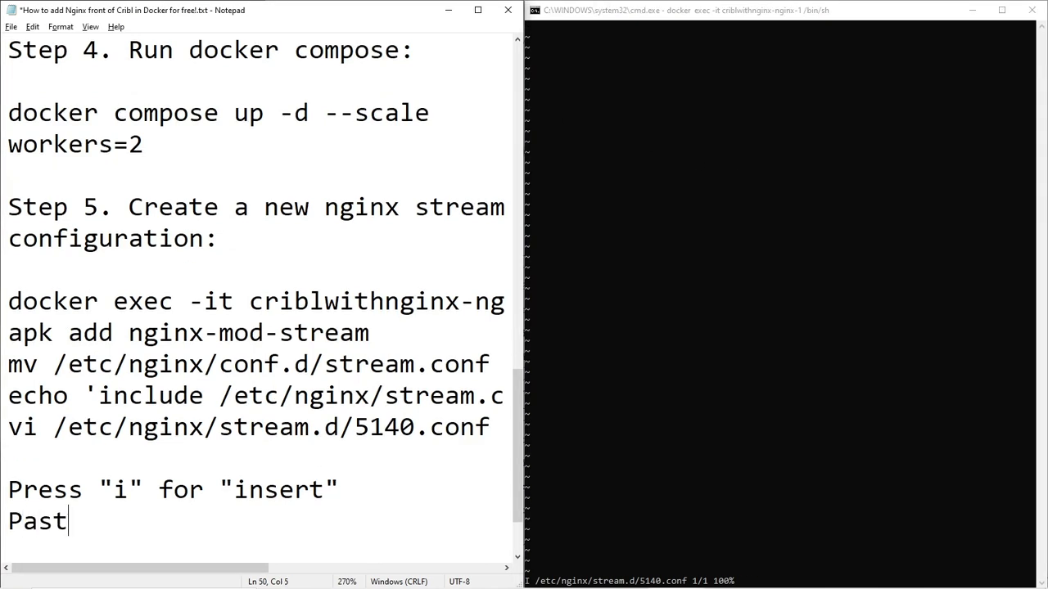
type("e in the ")
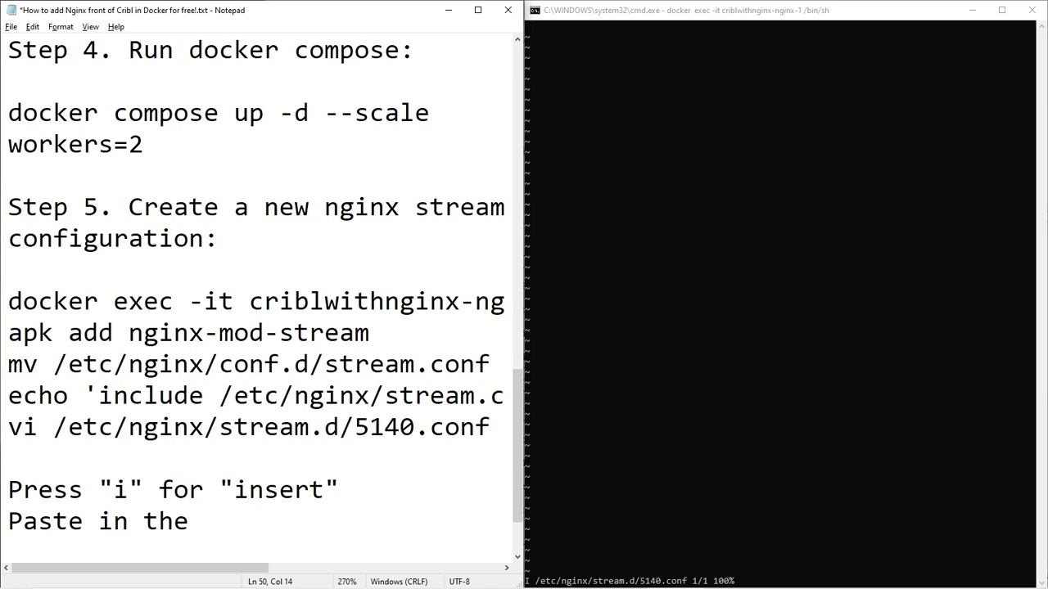
type("following")
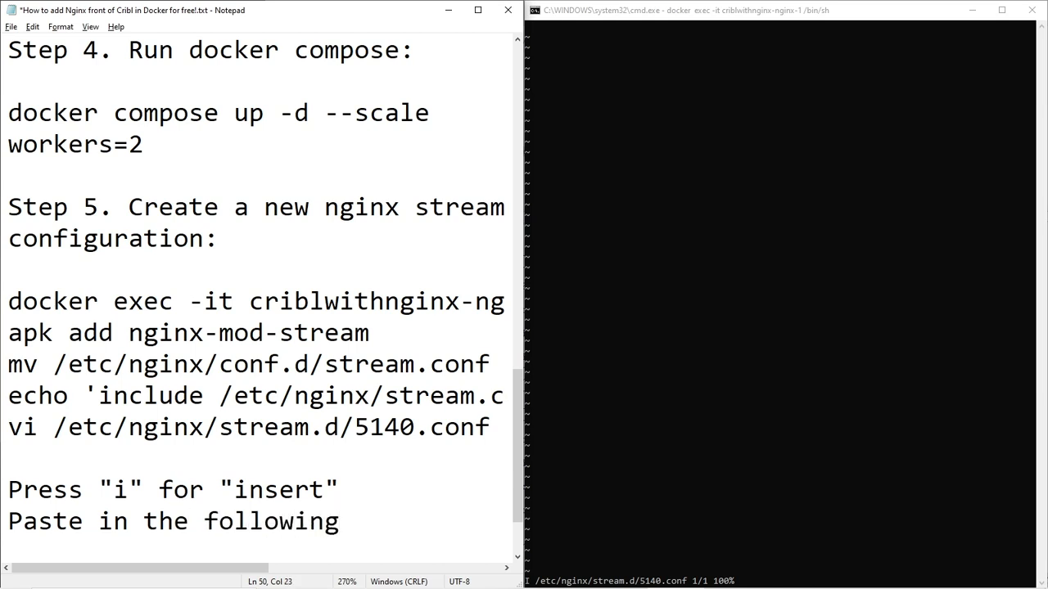
key("BackSpace")
key("BackSpace")
key("BackSpace")
key("BackSpace")
key("BackSpace")
key("BackSpace")
key("BackSpace")
key("BackSpace")
key("BackSpace")
key("BackSpace")
key("BackSpace")
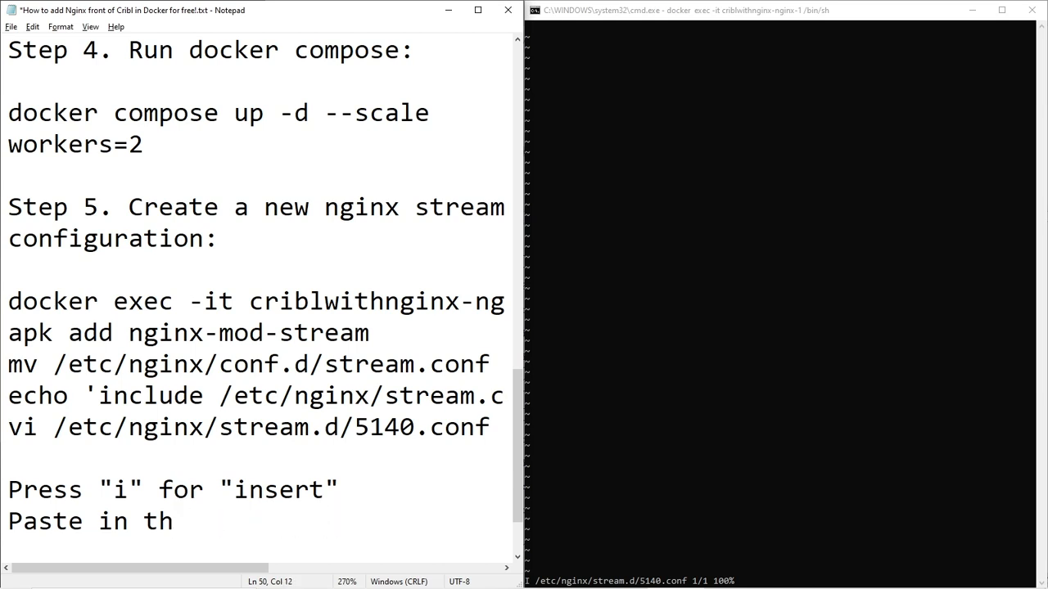
type("e 5140.conf file from ")
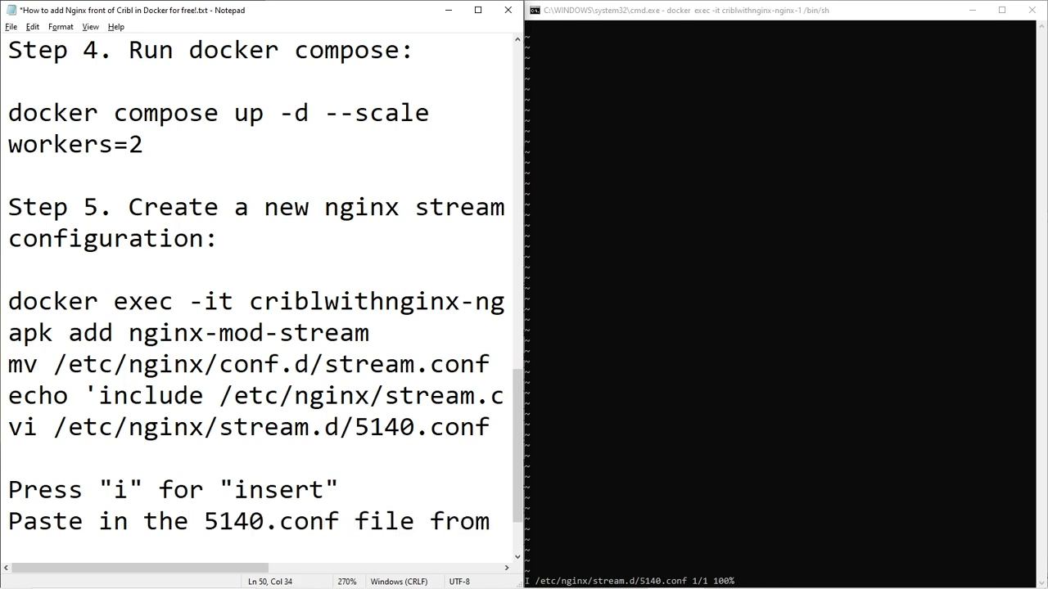
type("github")
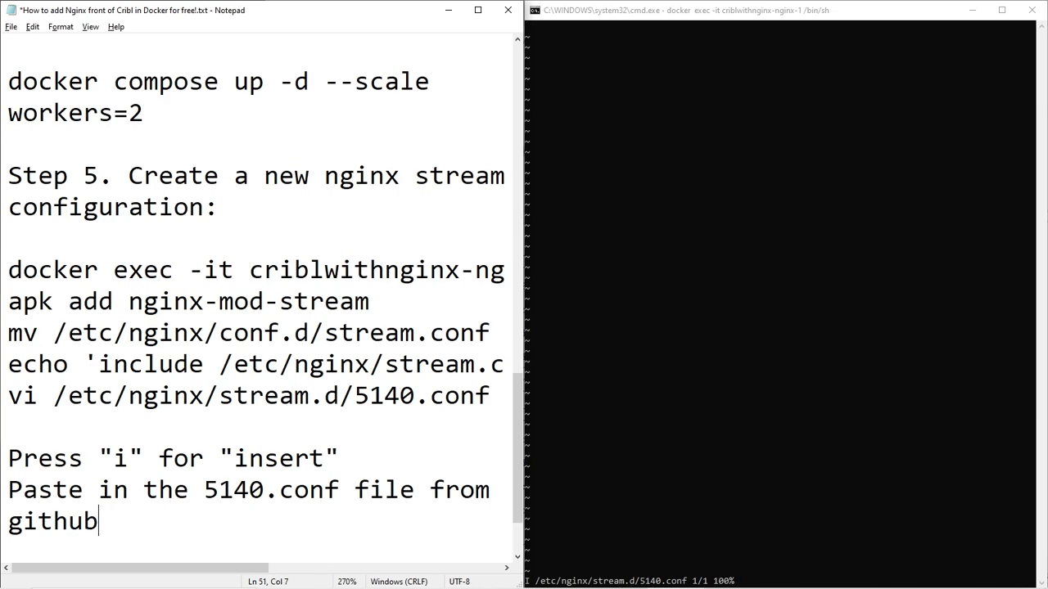
key("Return")
key("Return")
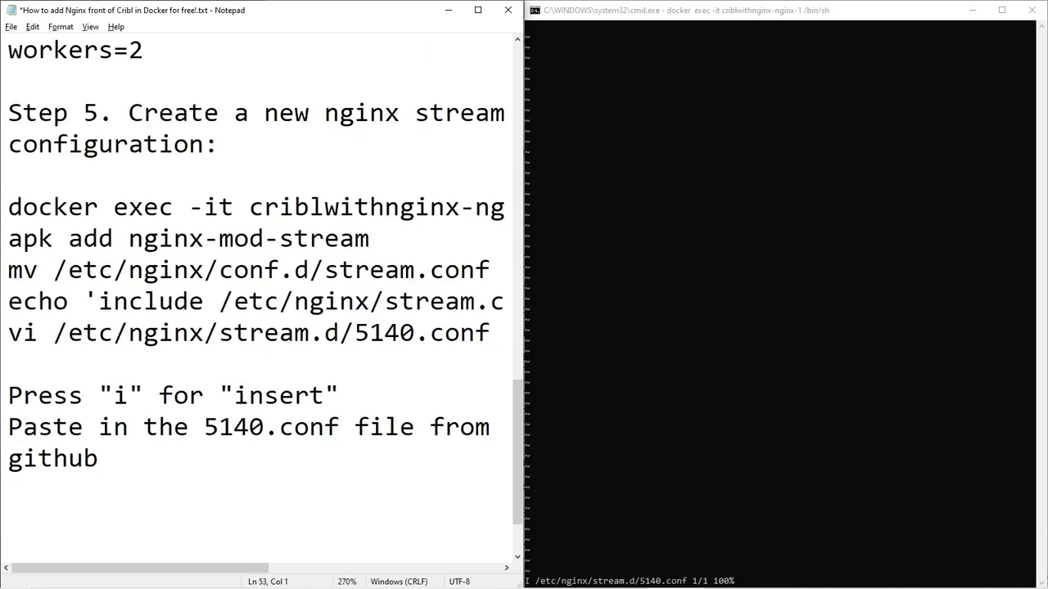
Switch to Chrome and open the raw version of 5140.conf from the docker/cribl folder of the bentleymi/misc GitHub repository.
key("alt+Tab")
key("alt+Tab")
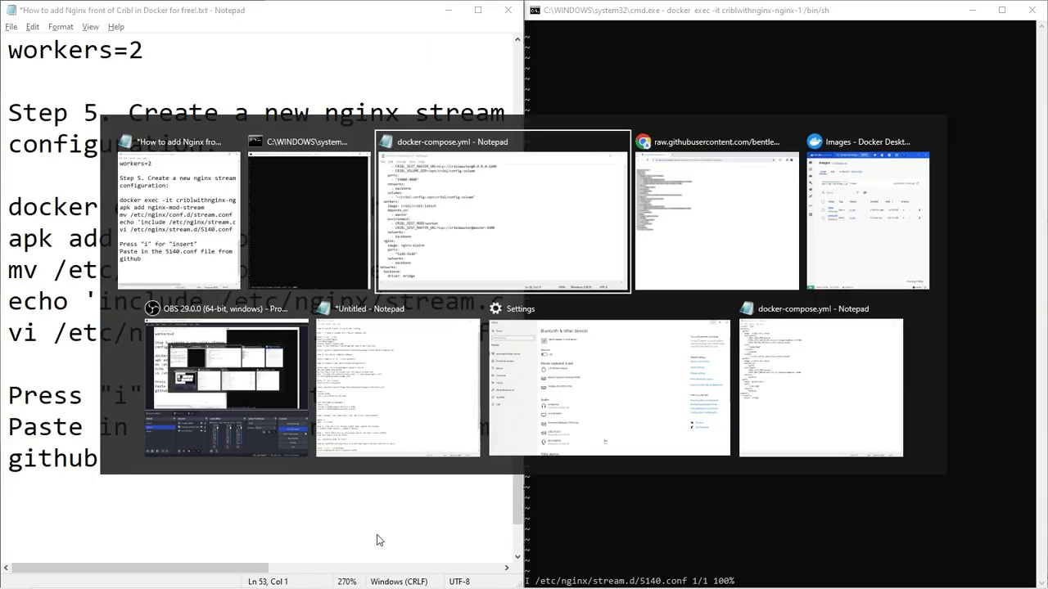
key("alt+Tab")
key("ctrl+a")
left_click(534, 288)
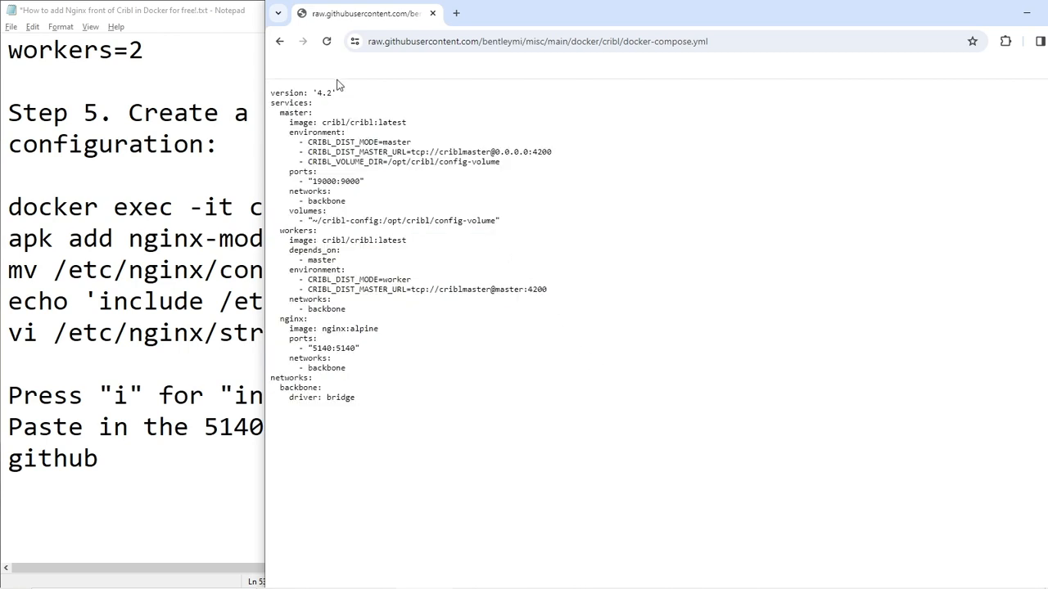
left_click(279, 40)
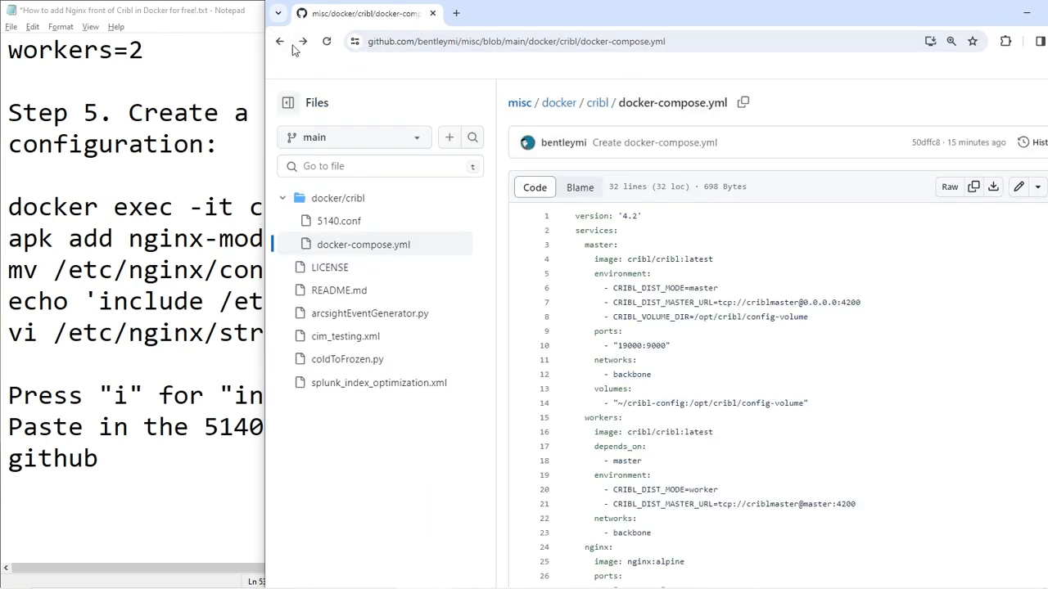
left_click(279, 42)
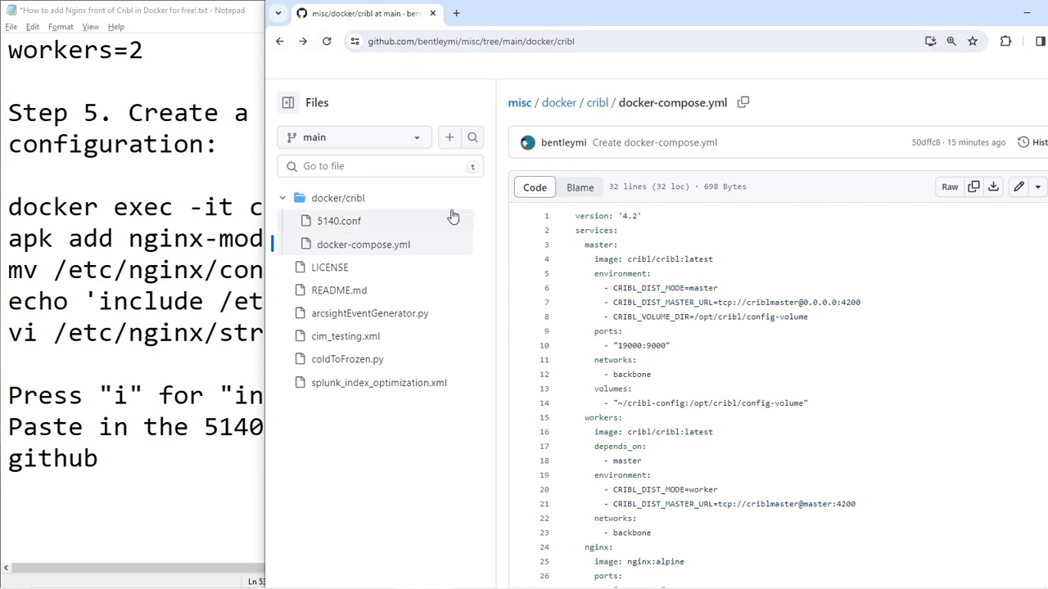
left_click(353, 222)
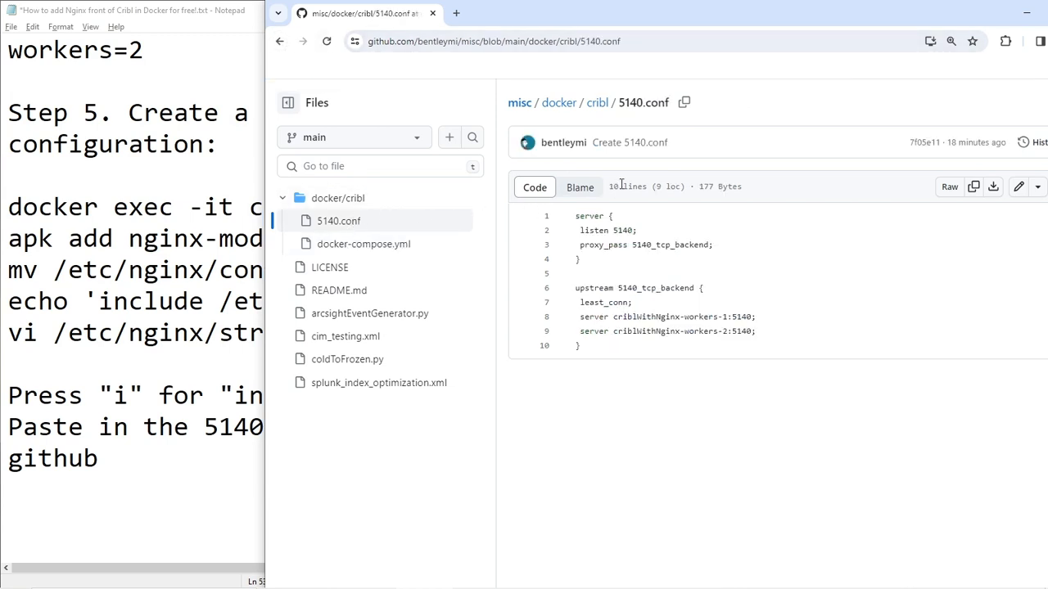
left_click(949, 187)
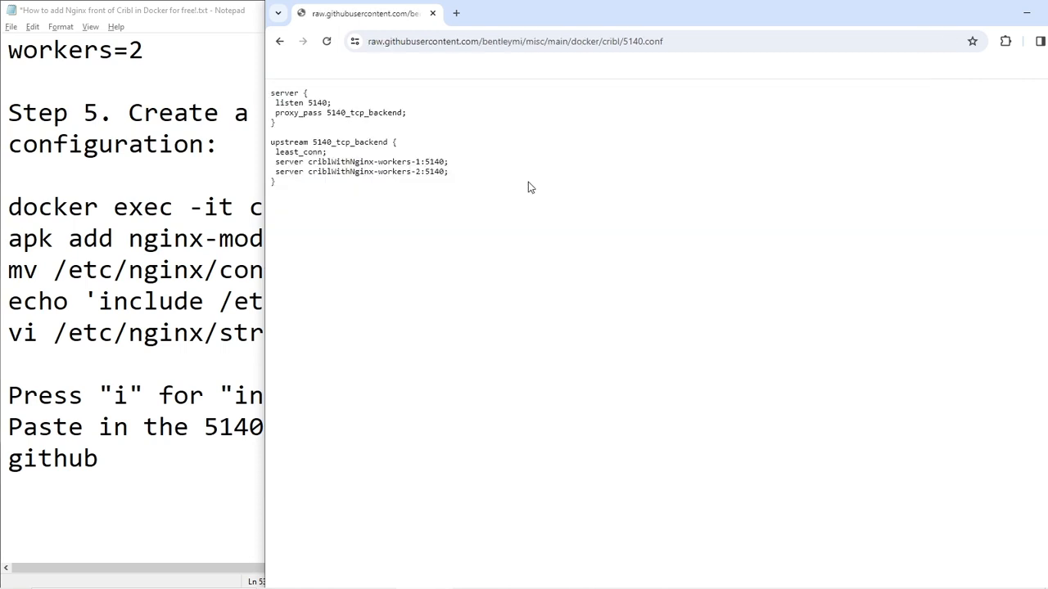
Copy the full 5140.conf text from the raw GitHub page and paste it at the end of the Notepad guide.
left_click_drag(342, 187, 242, 90)
key("super+c")
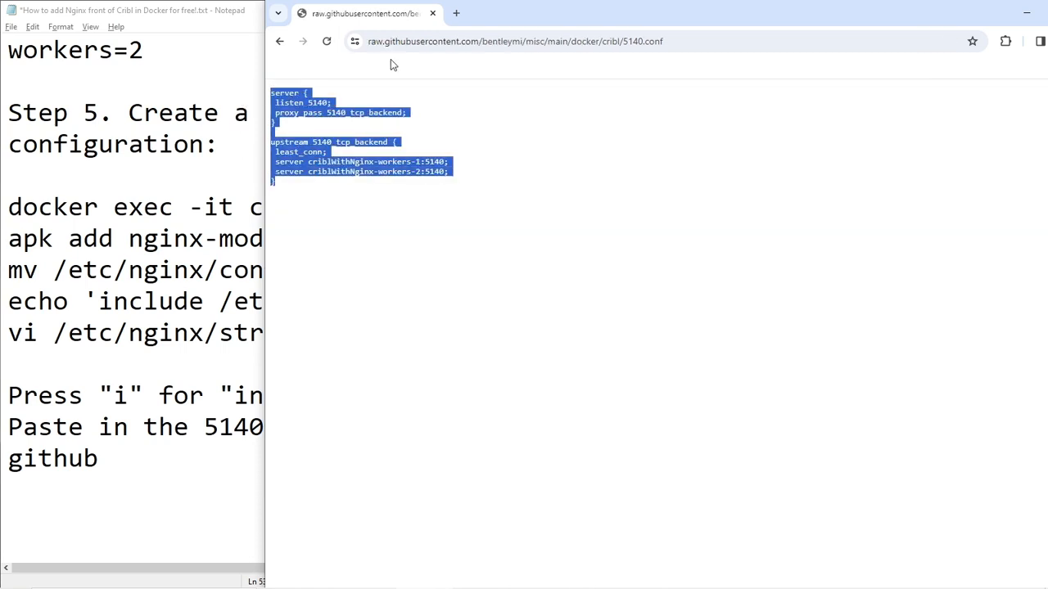
left_click(236, 497)
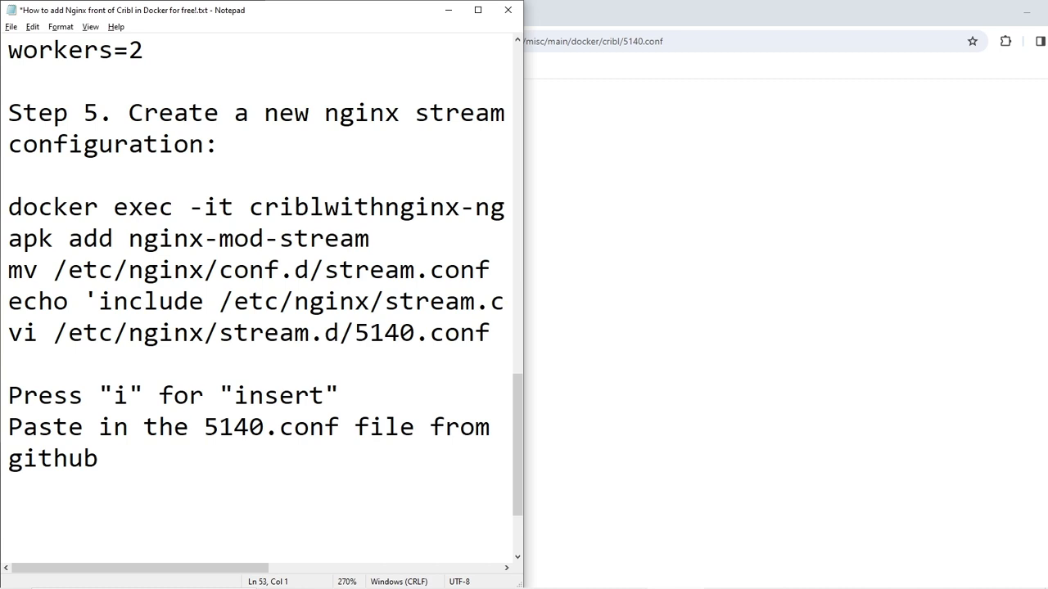
key("ctrl+v")
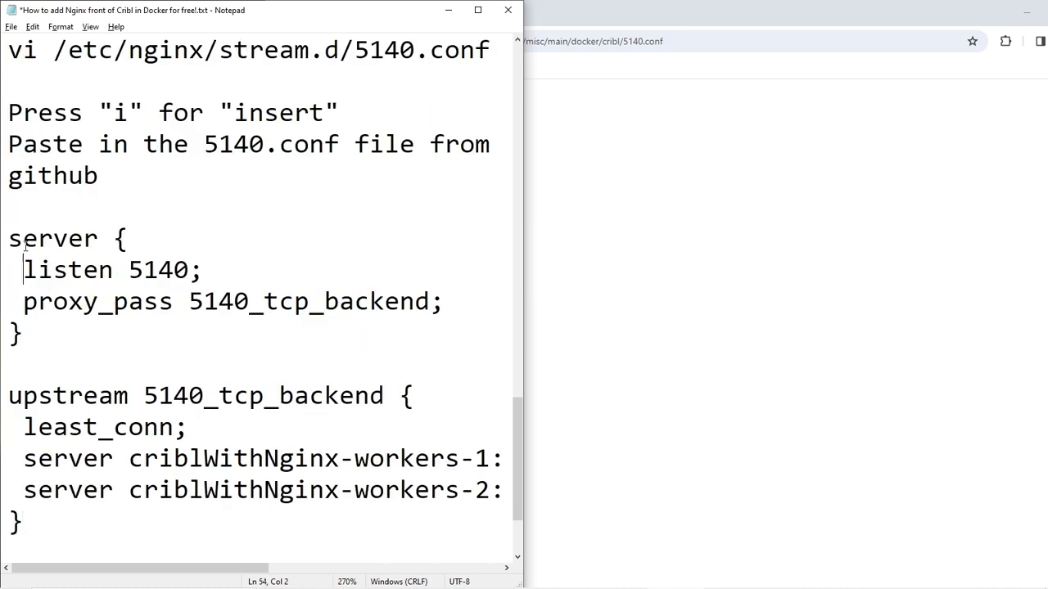
Examine the server block and the two worker server entries with their ports in the pasted 5140.conf text.
left_click_drag(8, 238, 427, 325)
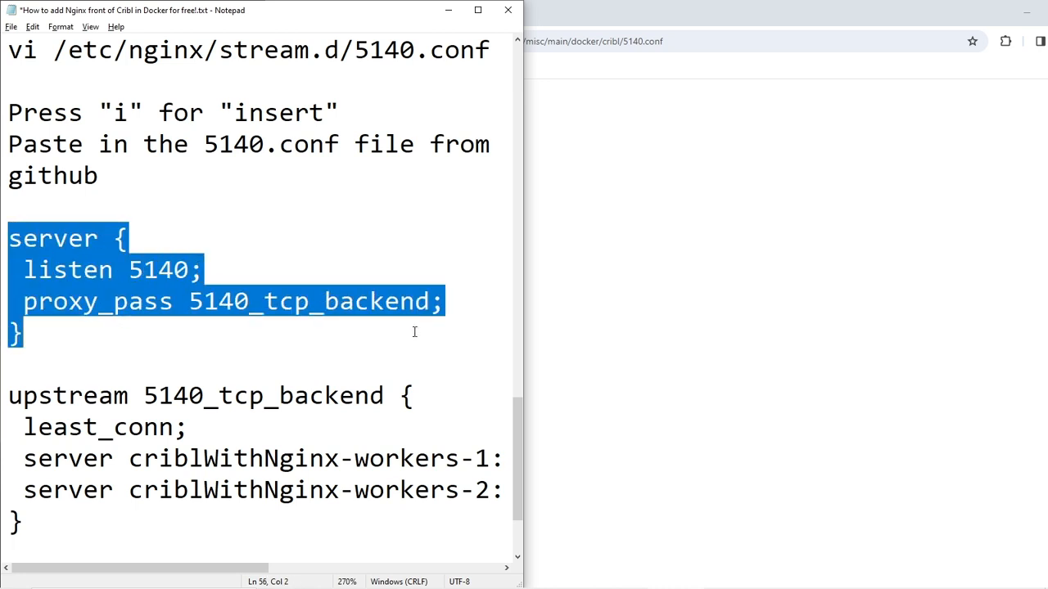
left_click_drag(23, 459, 490, 491)
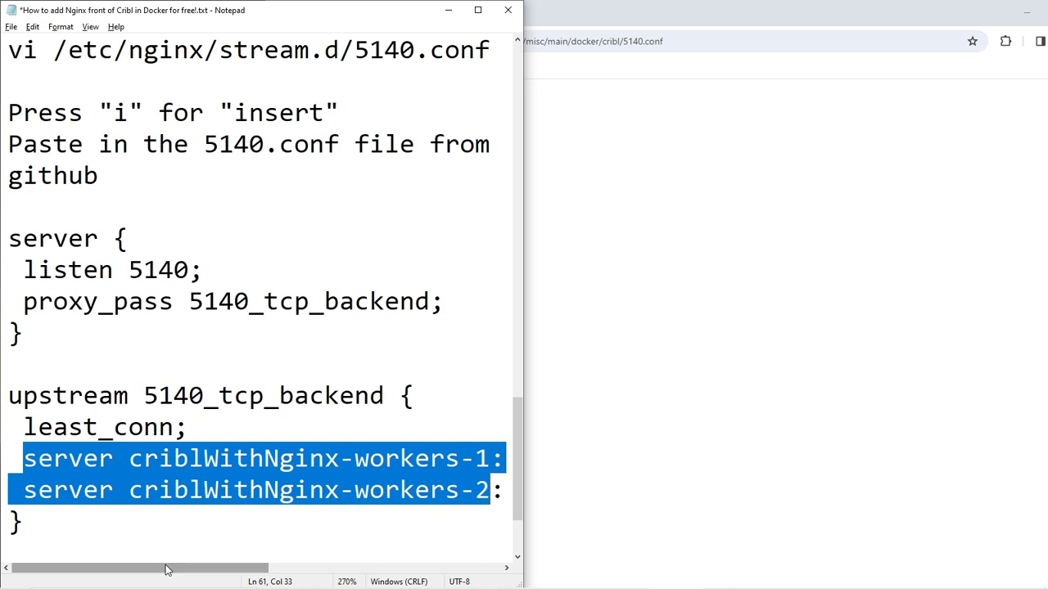
left_click_drag(166, 571, 255, 568)
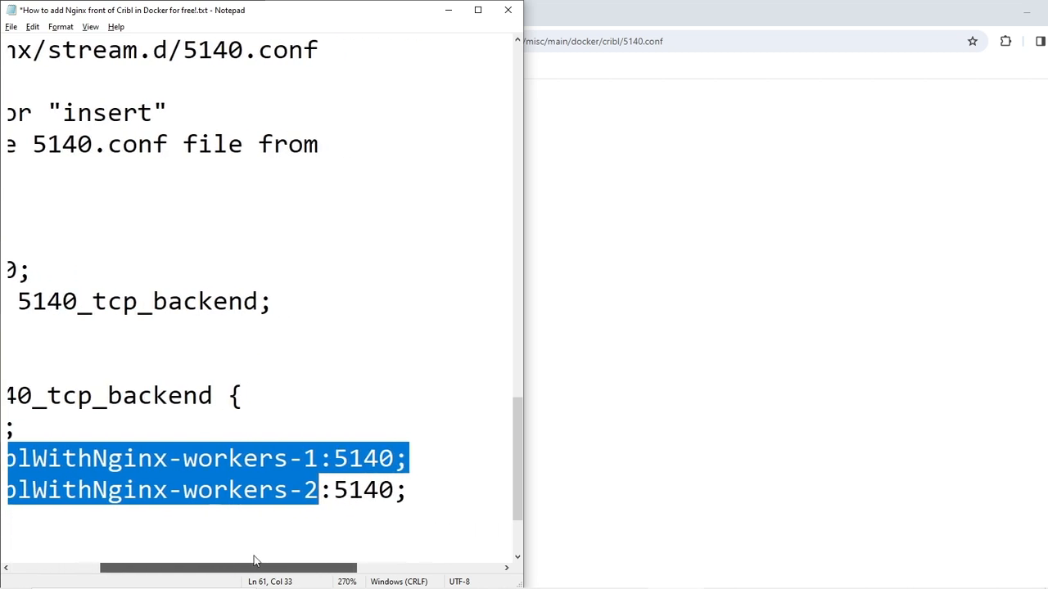
left_click(336, 491)
left_click_drag(407, 491, 306, 460)
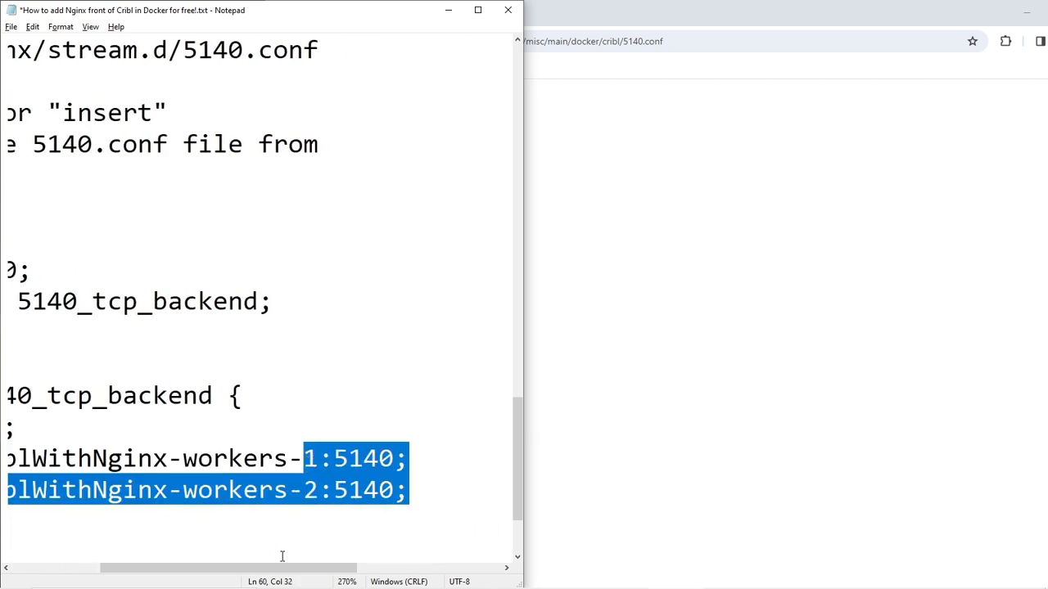
left_click_drag(281, 567, 193, 567)
left_click(224, 432)
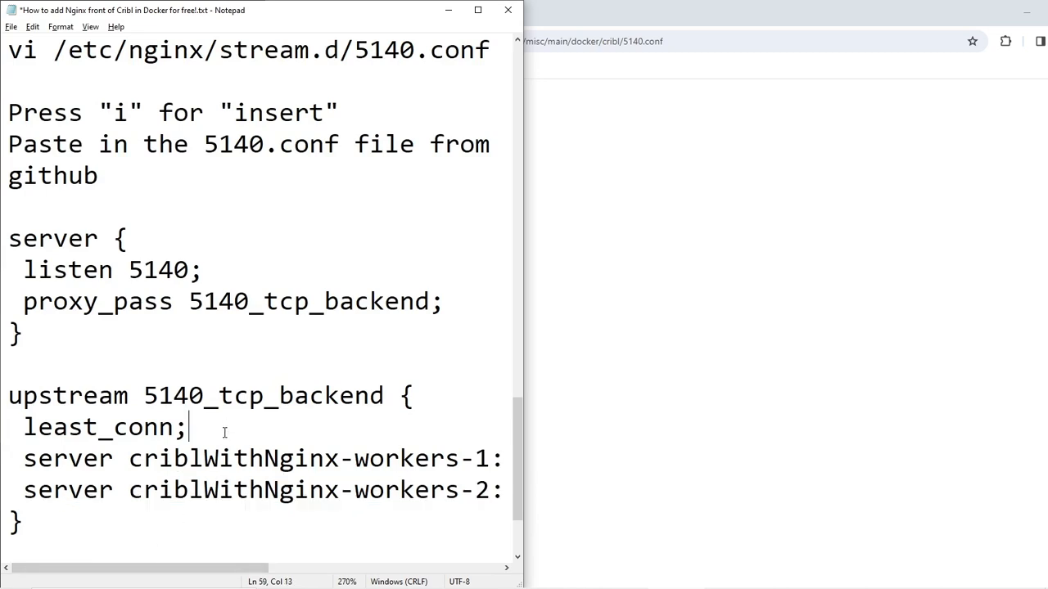
Paste the copied 5140.conf configuration into the file open in vi in the container's shell.
key("alt+Tab")
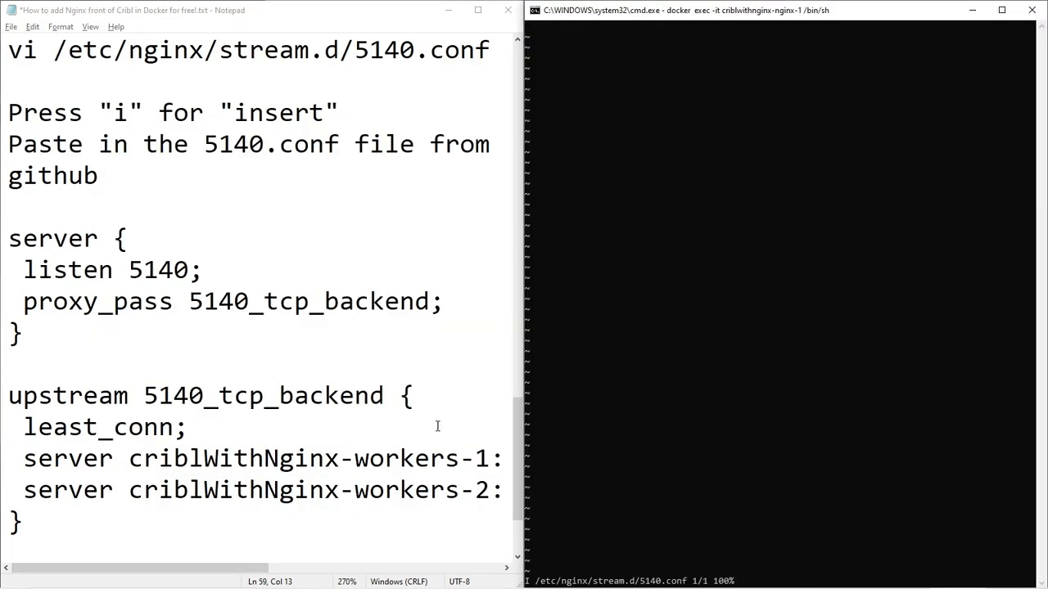
right_click(687, 351)
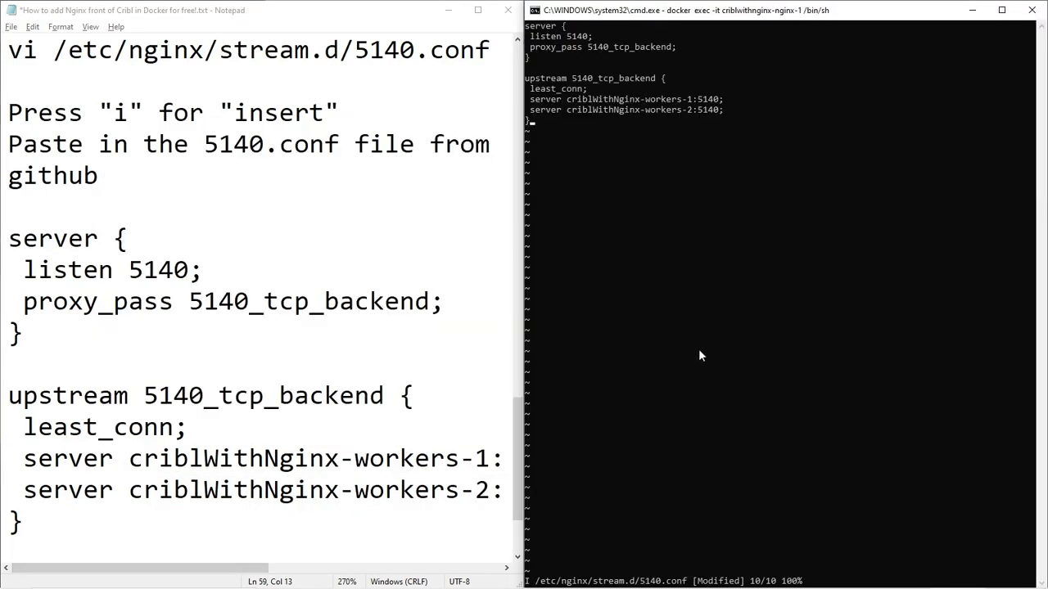
Add a note to the end of the Notepad guide reading Press "escape" key, then type ":wq" and press "return/enter".
left_click(123, 525)
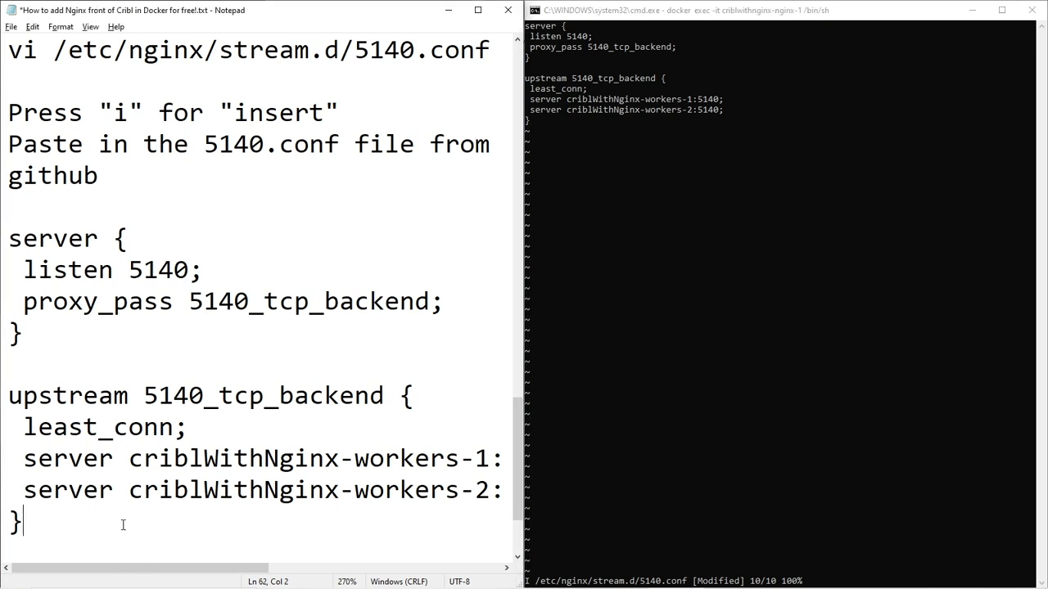
key("Return")
key("Return")
type("pre")
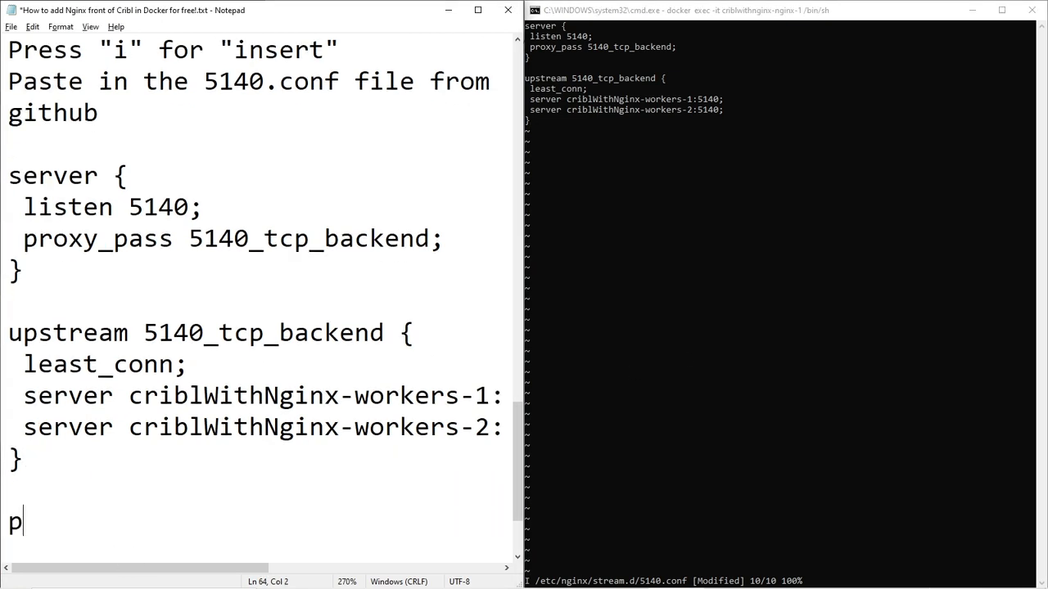
key("BackSpace")
key("BackSpace")
key("BackSpace")
type("Press")
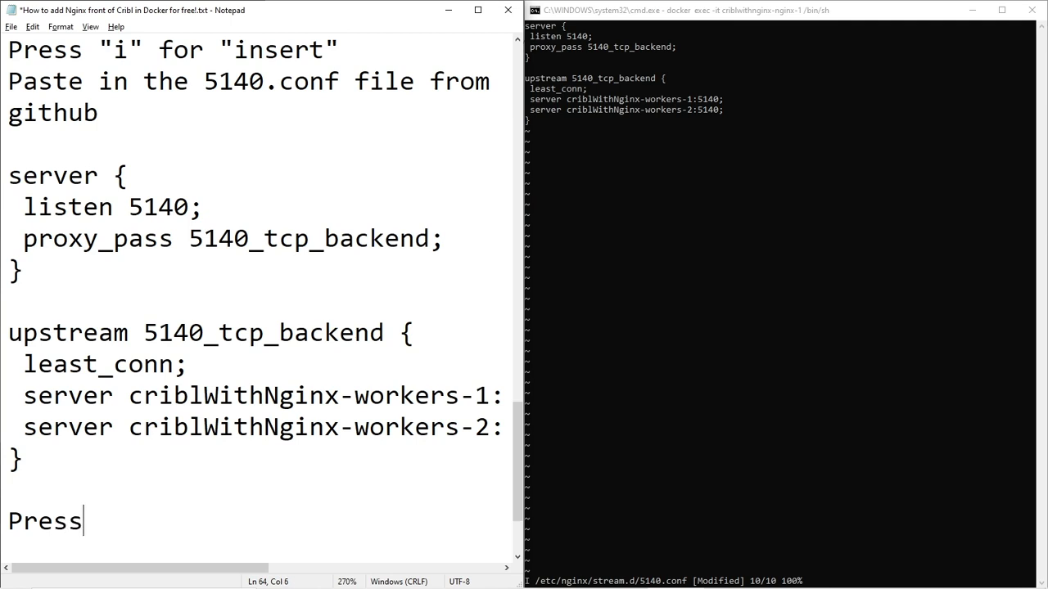
type(" \"escape")
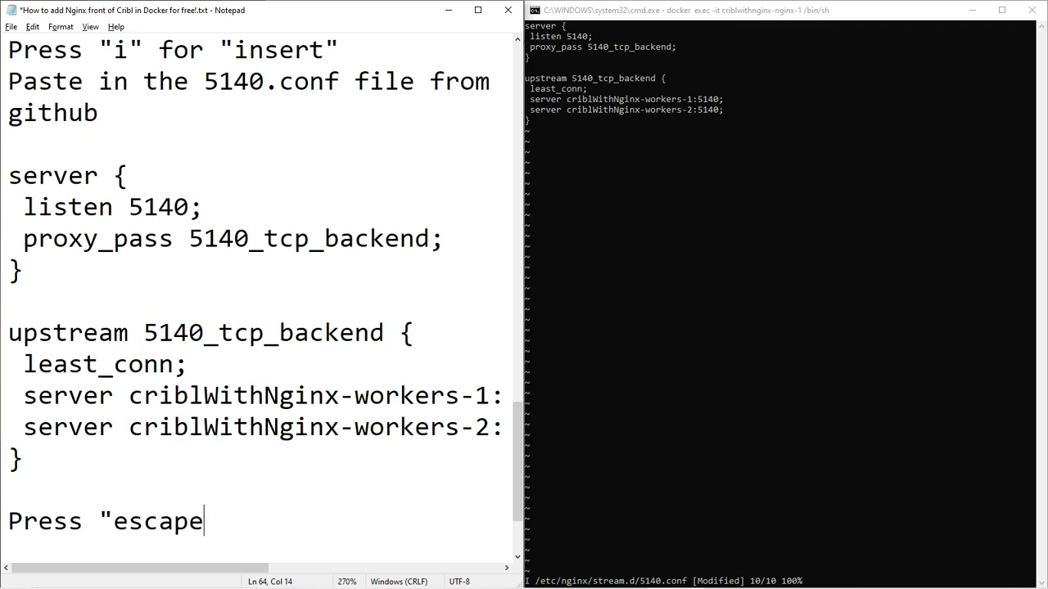
type("\" key, t")
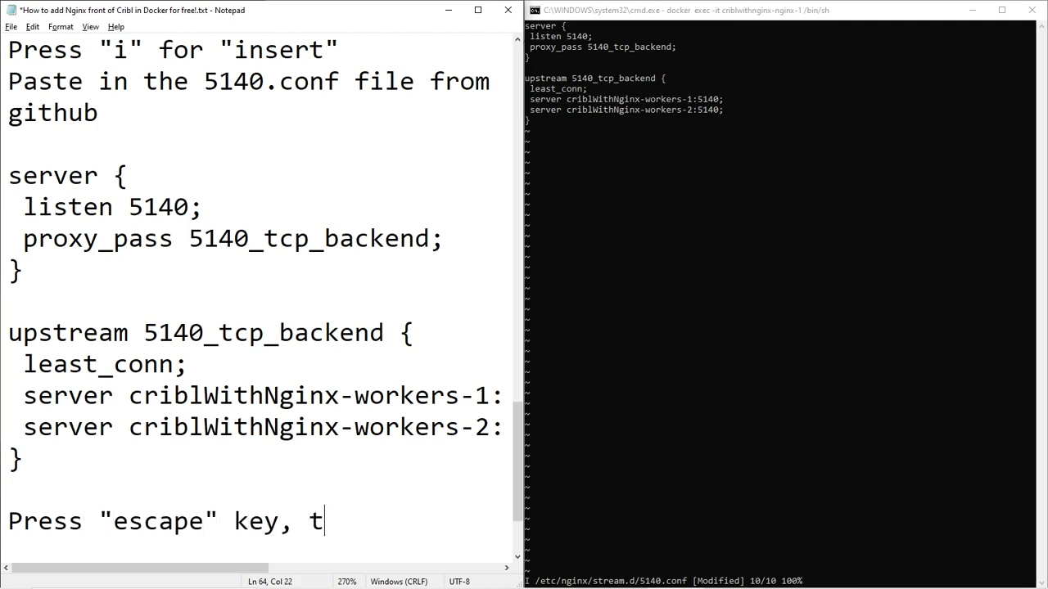
type("hen type \"L")
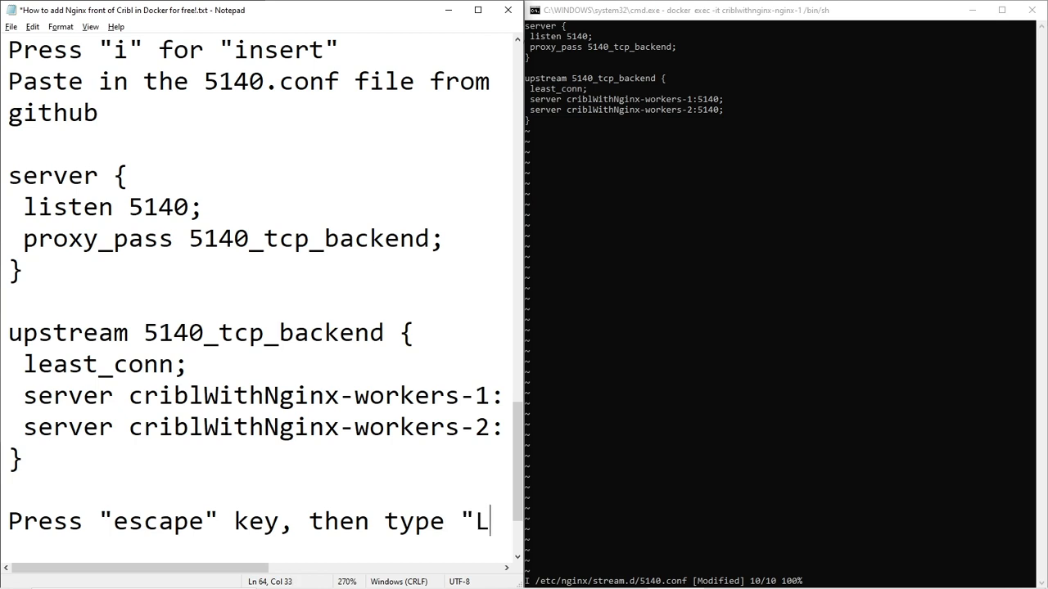
key("BackSpace")
type(":wq\"")
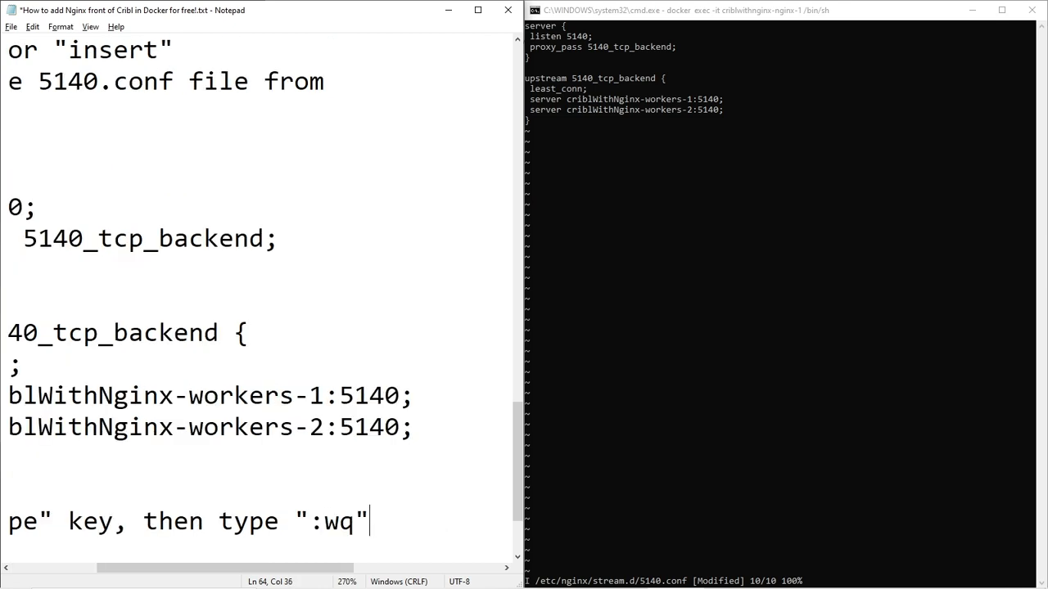
key("Return")
type("and")
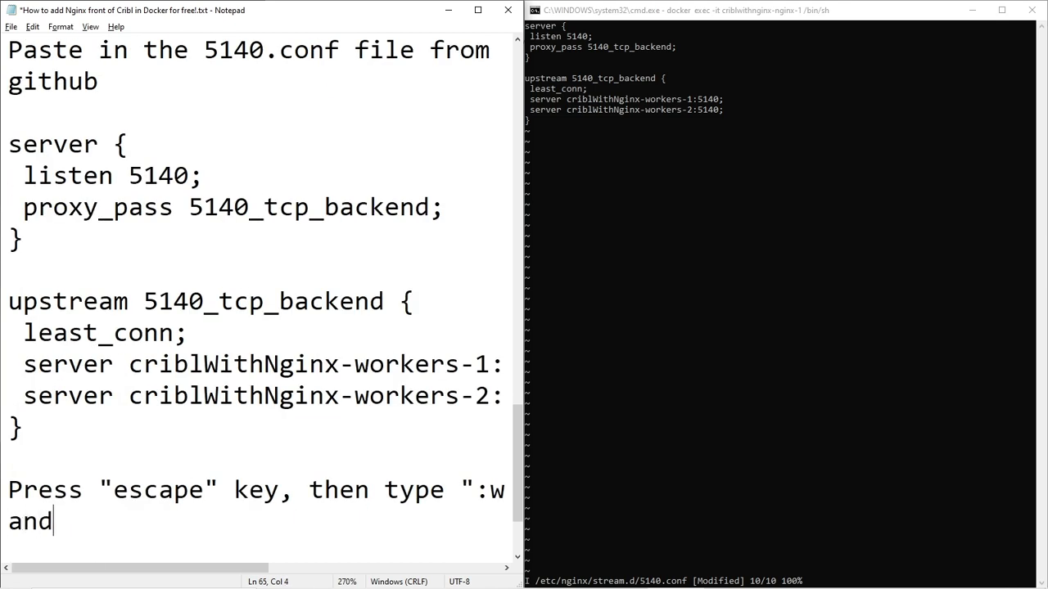
type(" press \"return/")
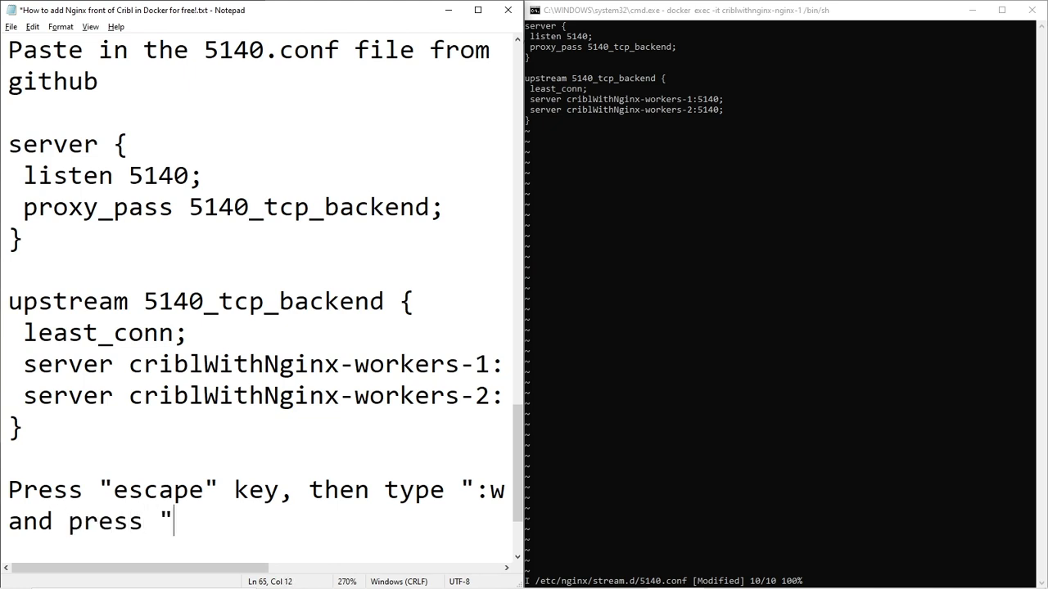
type("enter\"")
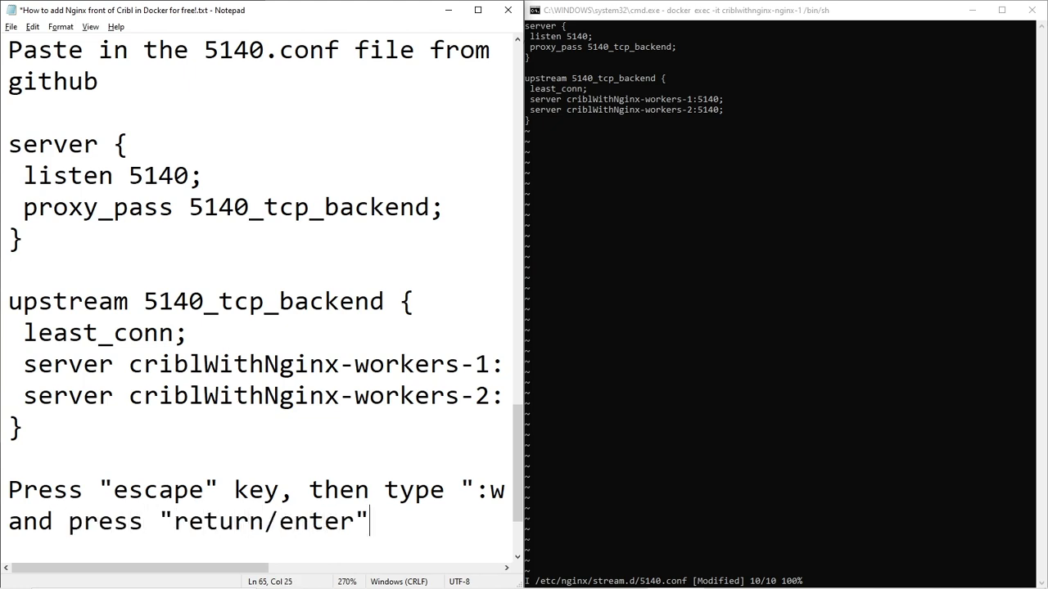
Rearrange the line breaks of the :wq note so it spans three lines, starting with Press, type and "return/enter".
key("Up")
key("Right")
key("Return")
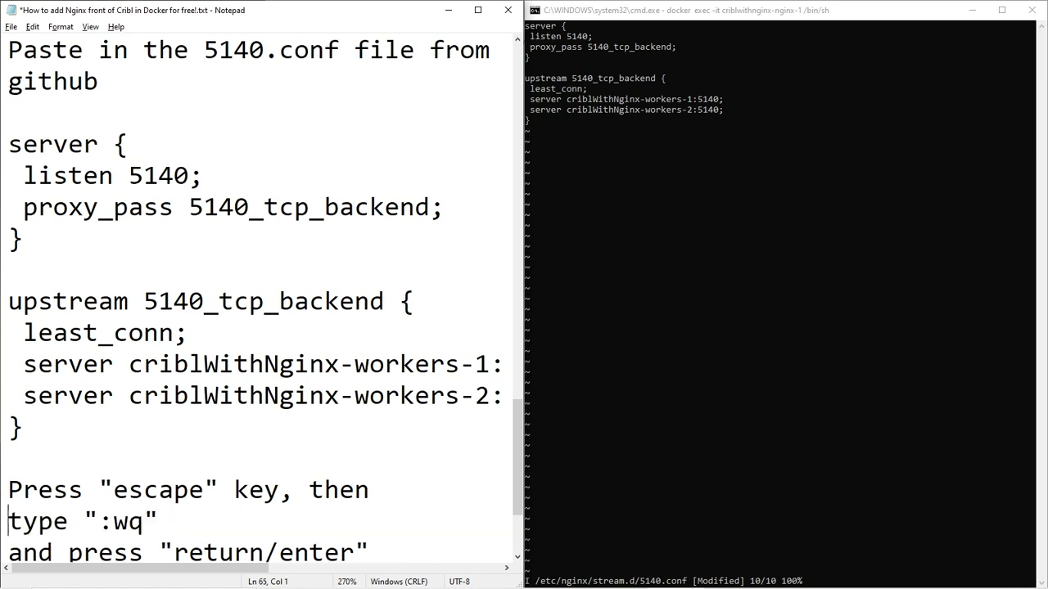
key("End")
key("Delete")
key("Right")
key("Right")
key("Right")
key("Right")
key("Right")
key("Right")
key("Right")
key("Right")
key("Right")
key("Right")
key("Right")
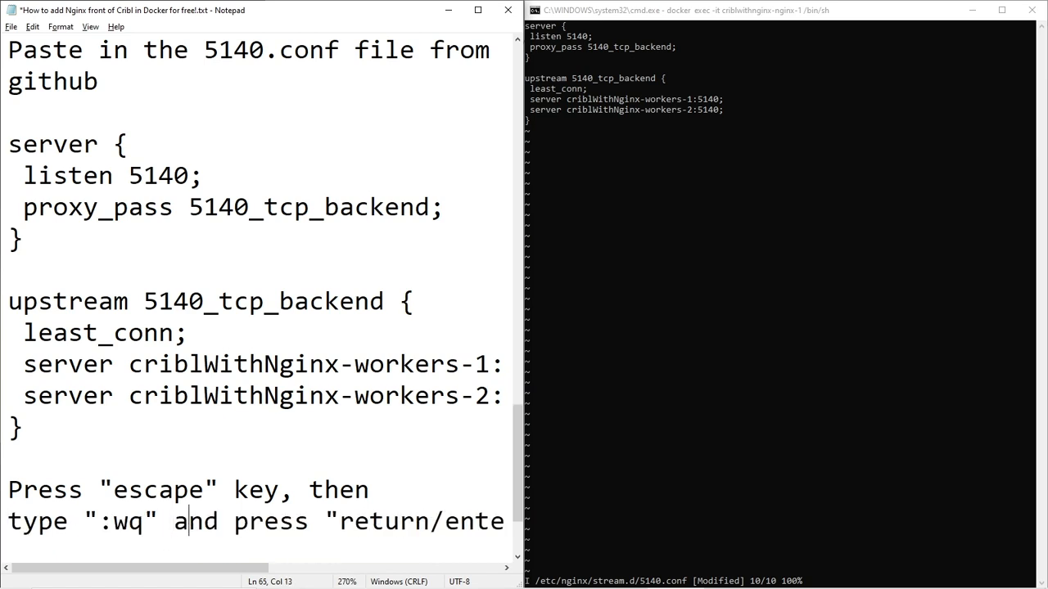
key("Left")
key("Return")
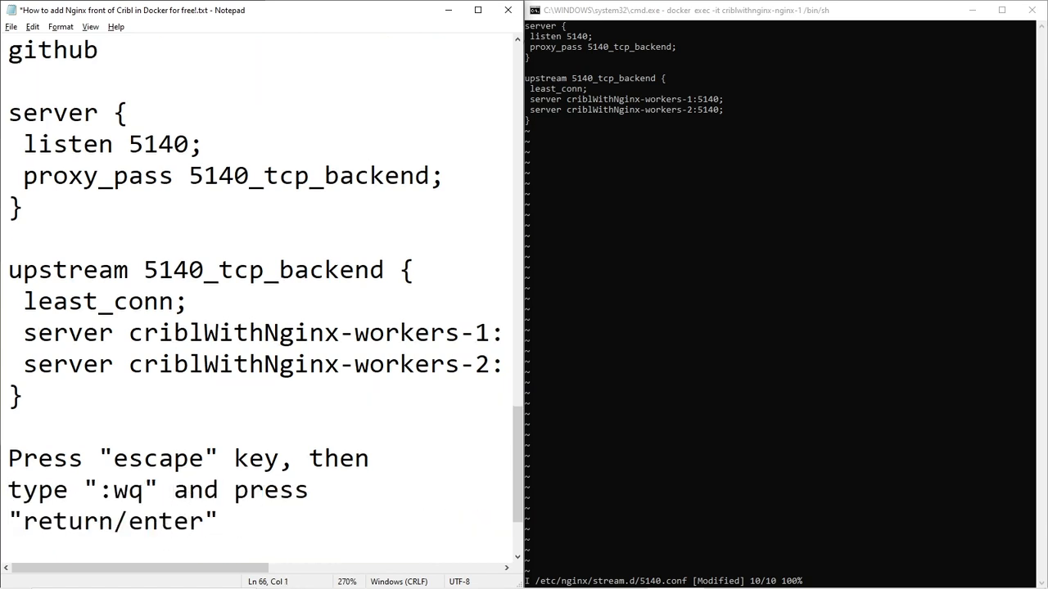
Save 5140.conf and quit vi in the container's shell with :wq.
left_click(632, 335)
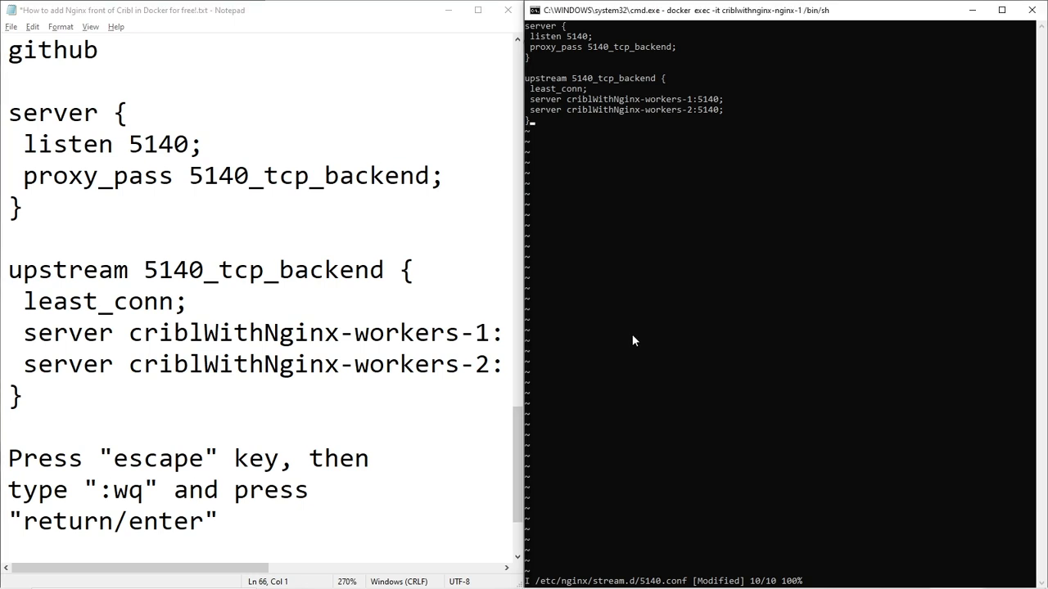
type(":wq")
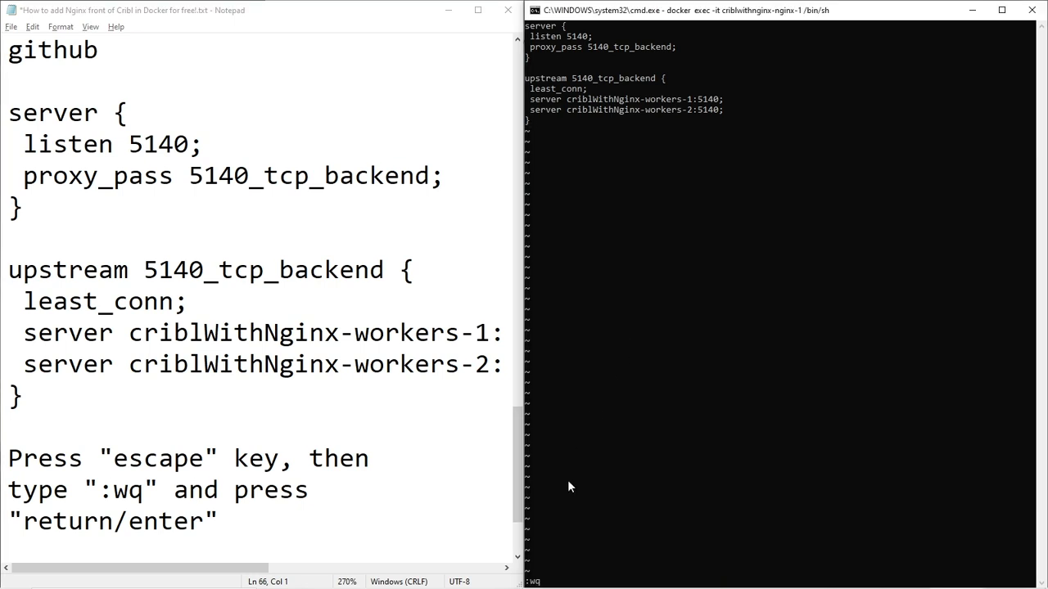
left_click(627, 330)
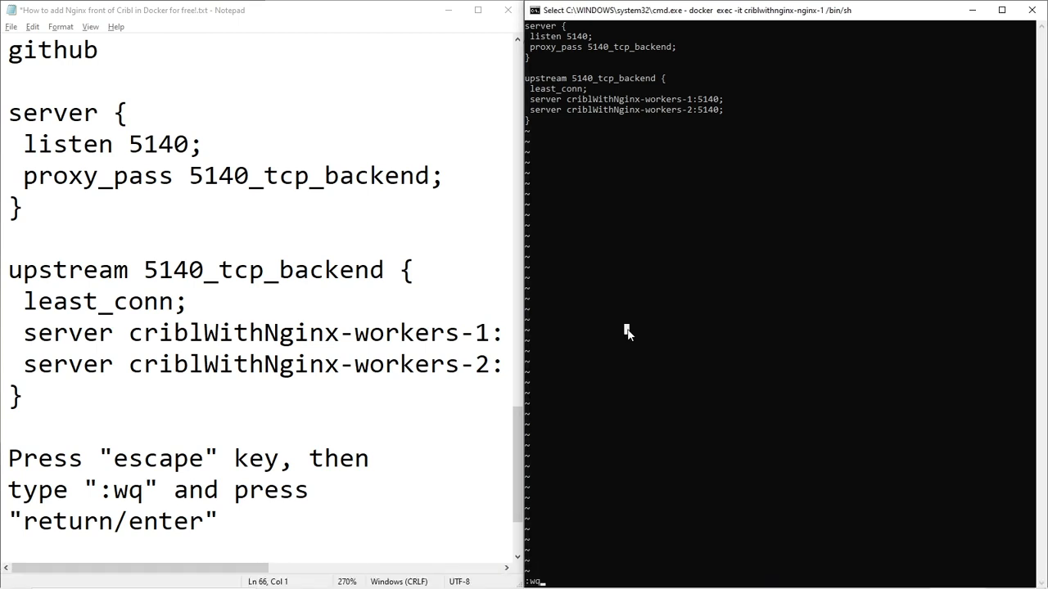
key("Return")
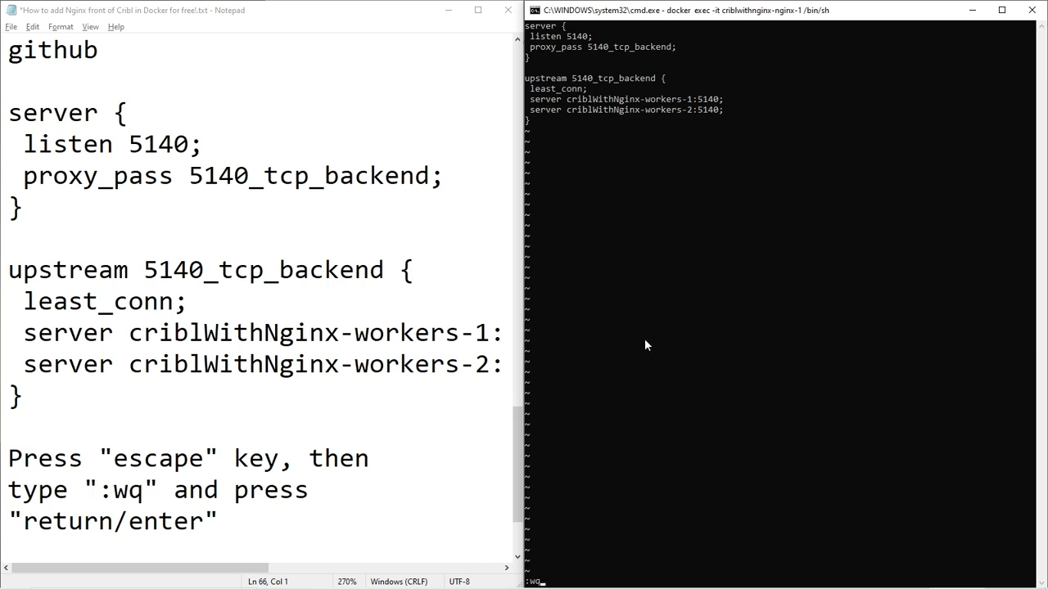
key("Return")
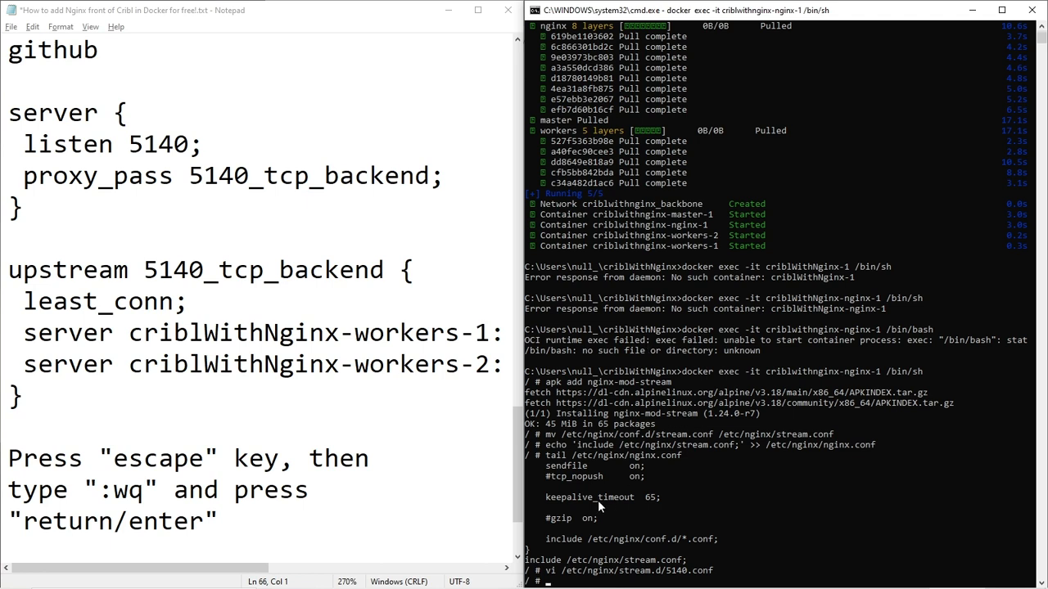
Print /etc/nginx/stream.d/5140.conf with cat in the container's shell and check the saved server and upstream blocks.
type("cat")
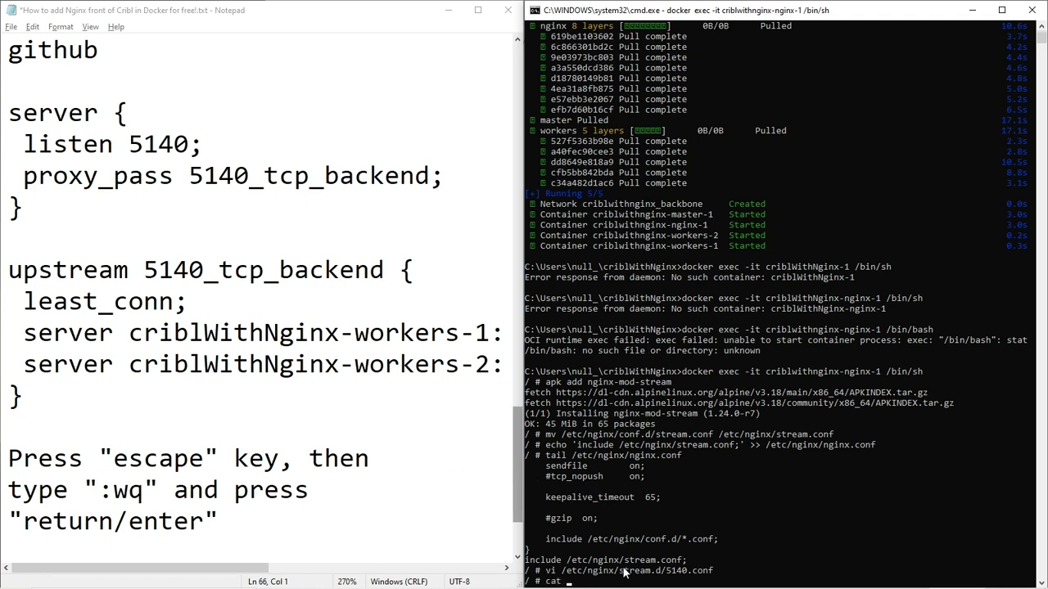
double_click(622, 570)
right_click(624, 571)
right_click(624, 570)
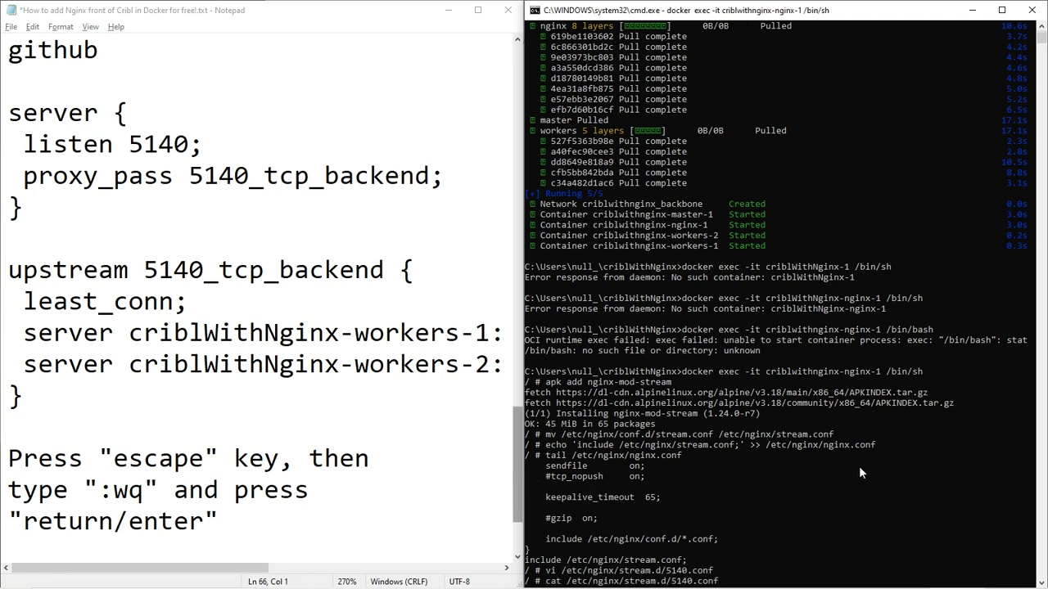
key("Return")
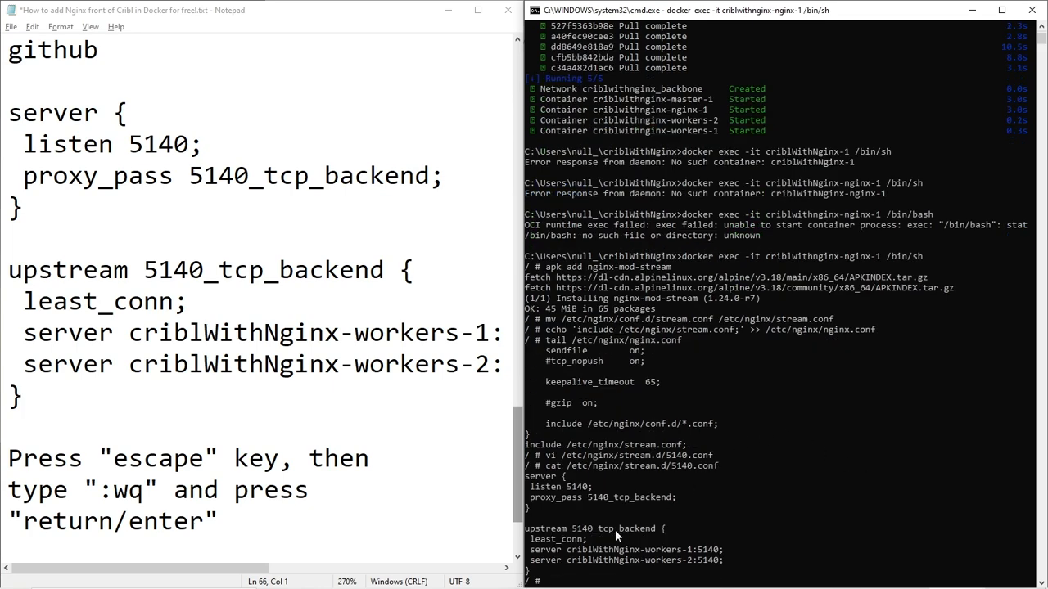
left_click_drag(556, 571, 519, 479)
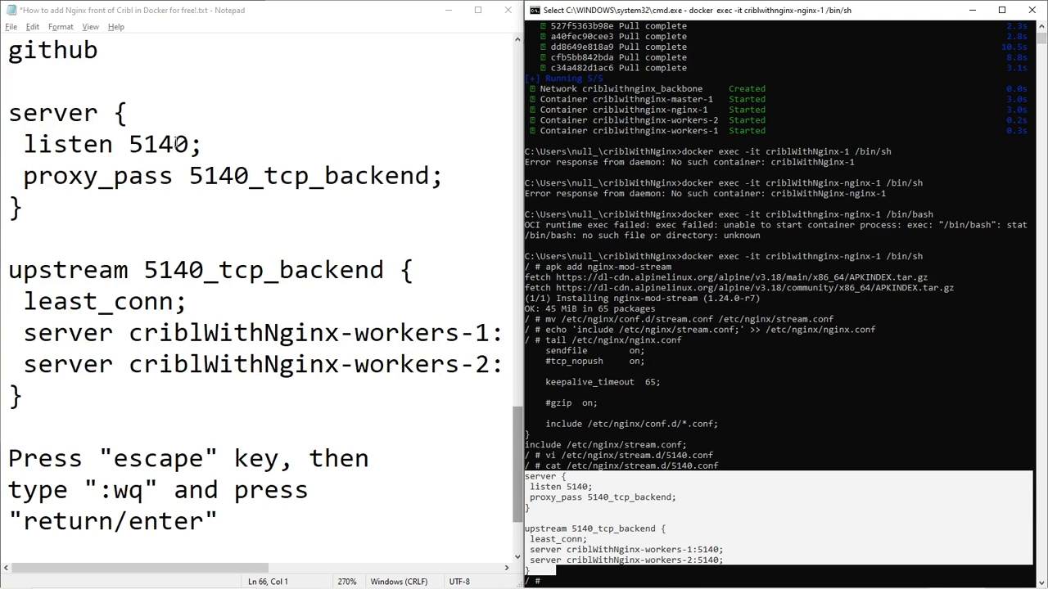
Add the command nginx -t to the end of the Notepad guide, separated by a blank line.
left_click(254, 517)
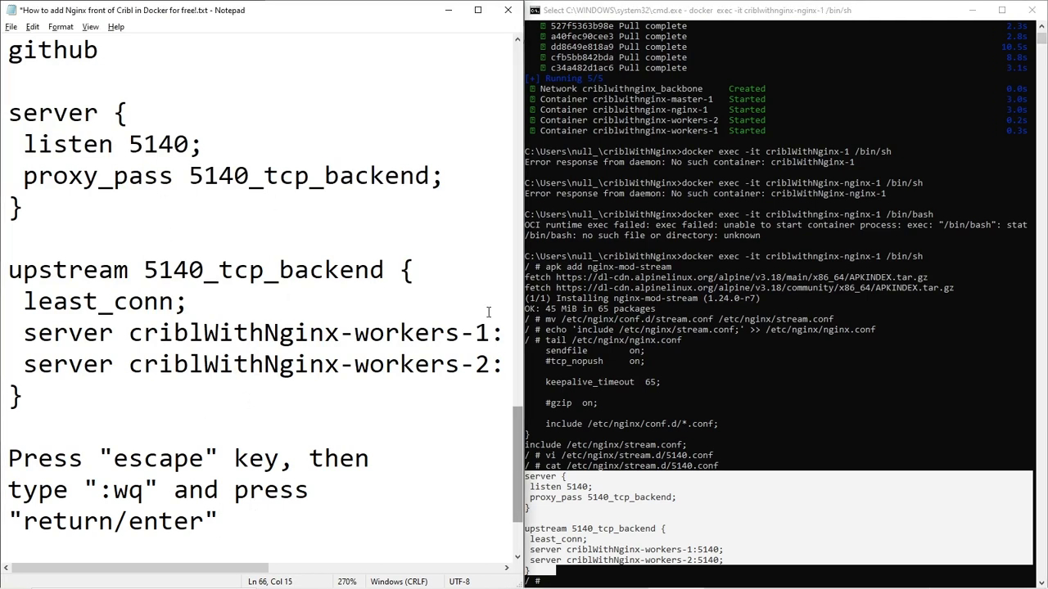
key("Return")
key("Return")
type("nginx -t")
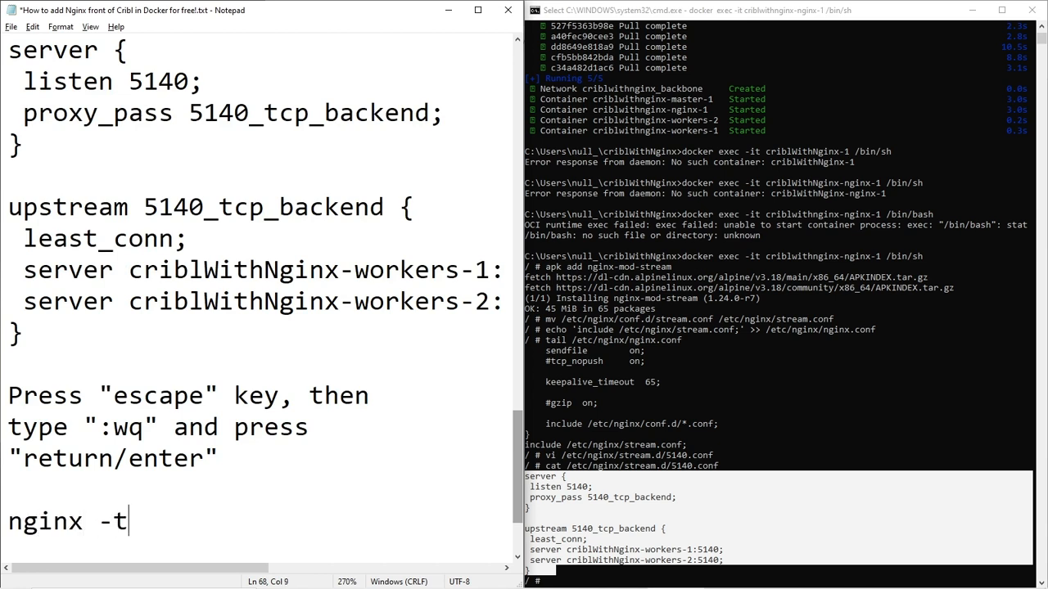
Run nginx -t in the container's shell to test the Nginx configuration, and check the syntax and test messages.
left_click(812, 306)
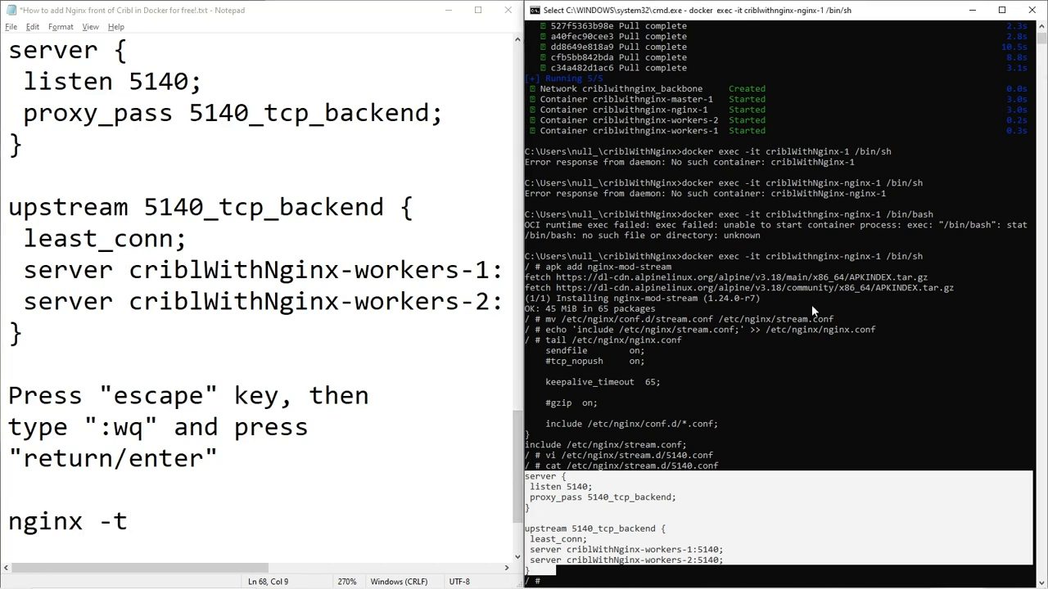
type("ngi")
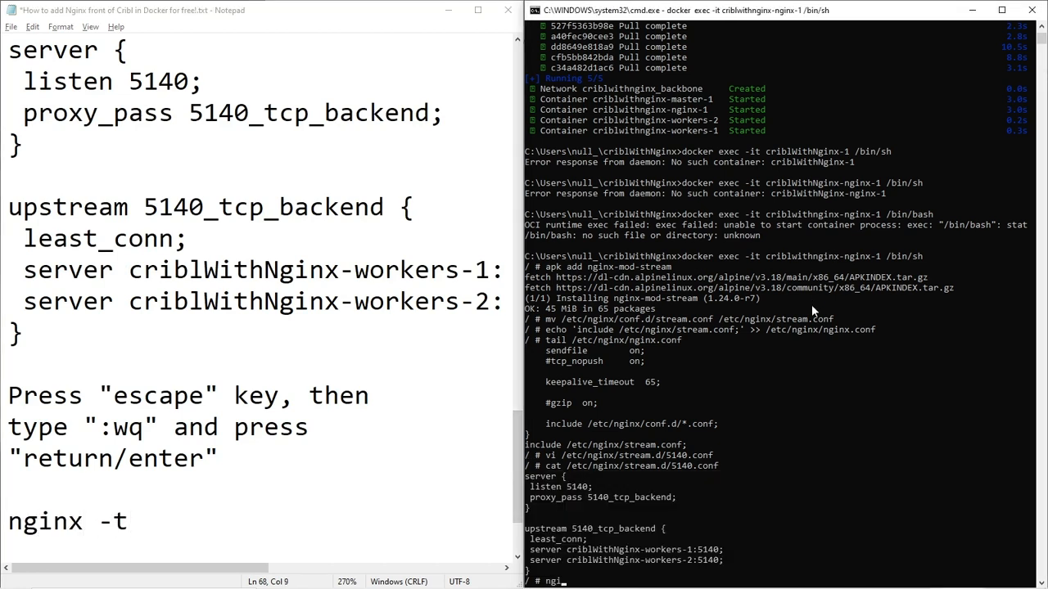
type("nx -t")
key("Return")
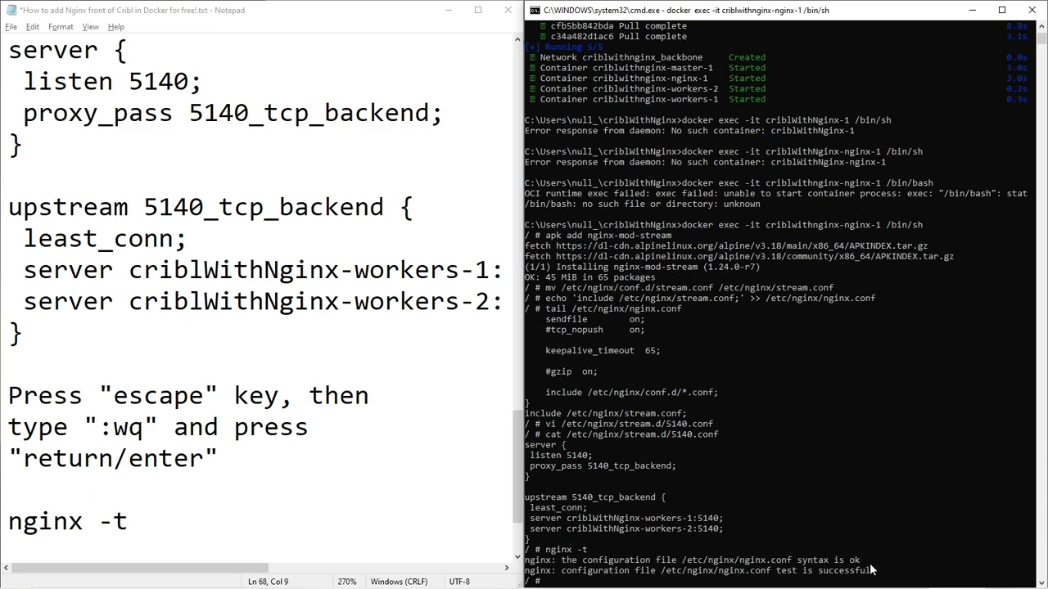
left_click_drag(870, 563, 799, 566)
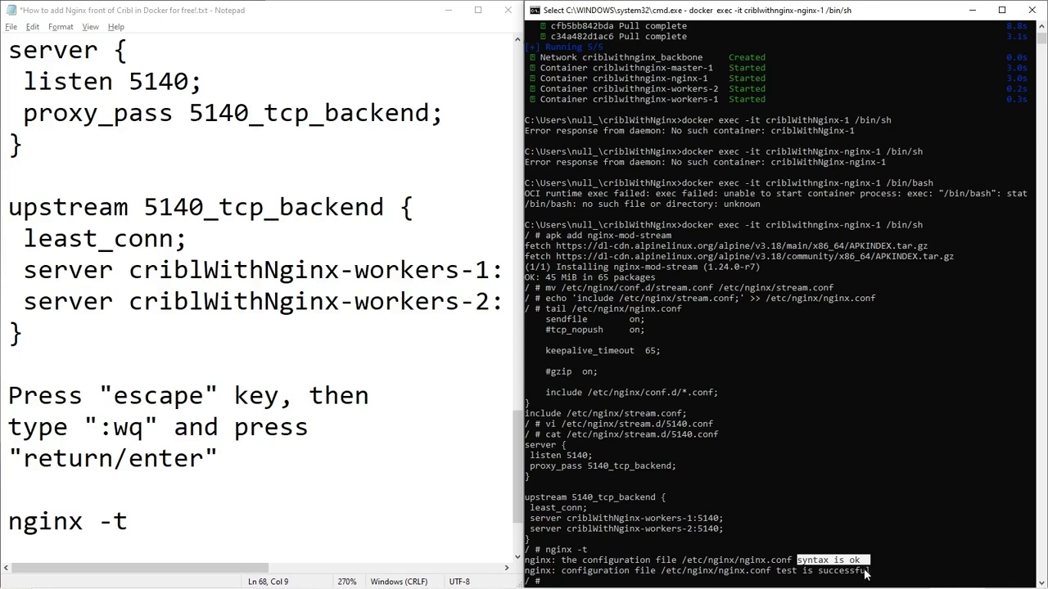
left_click_drag(869, 572, 778, 573)
left_click(769, 580)
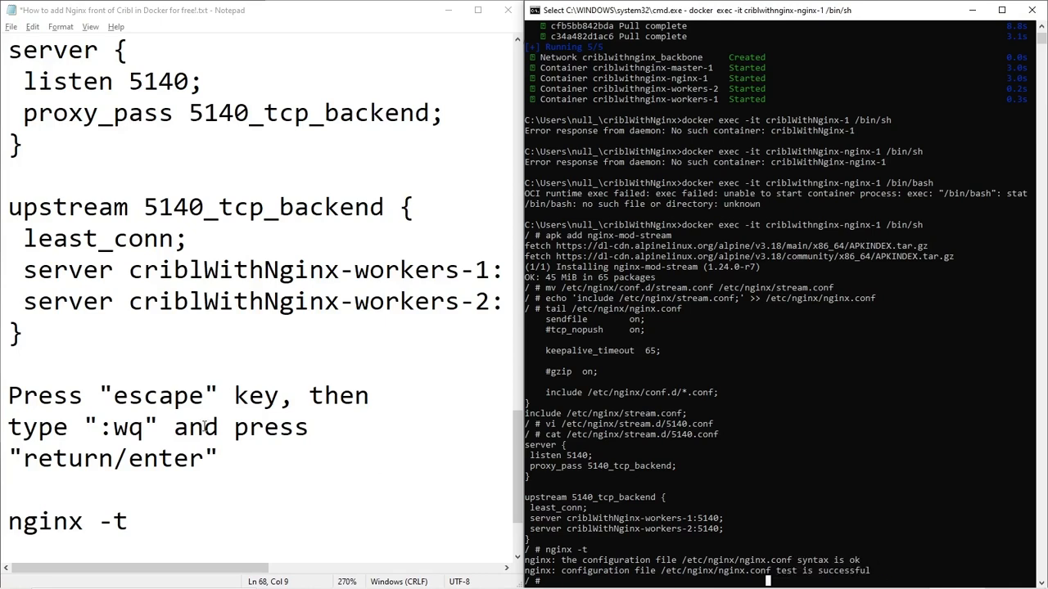
Add the command nginx -s reload on the line below nginx -t in the Notepad guide.
left_click(140, 544)
key("Return")
type("nbin")
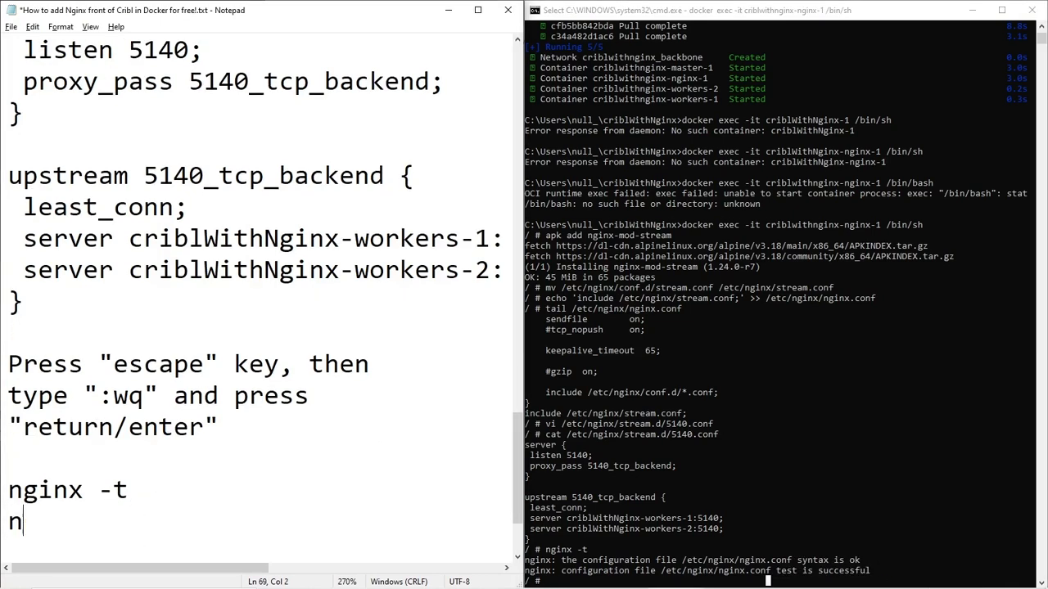
key("BackSpace")
key("BackSpace")
key("BackSpace")
type("ginx")
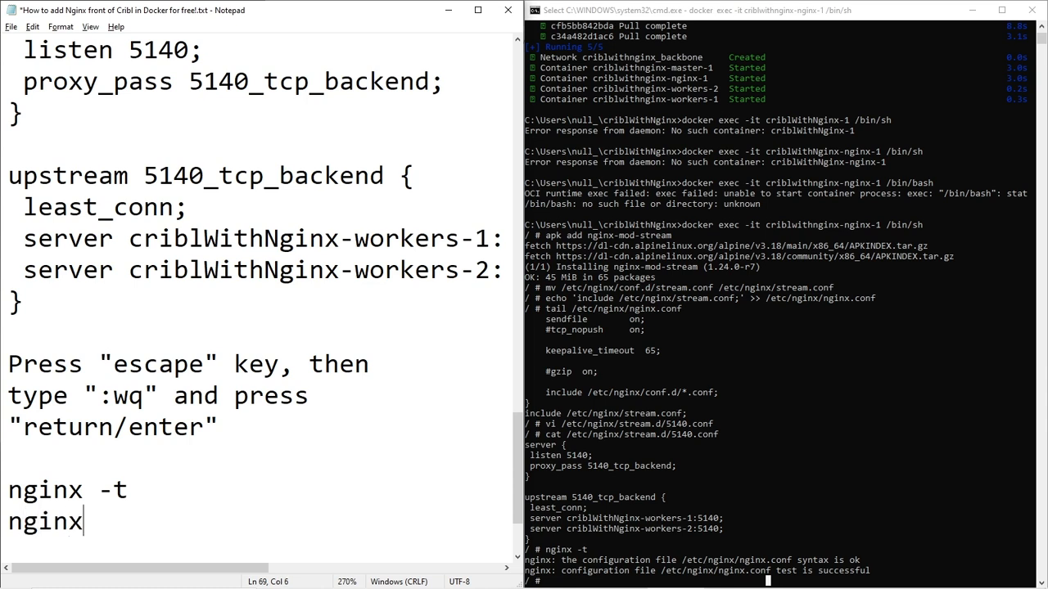
type(" -s reload")
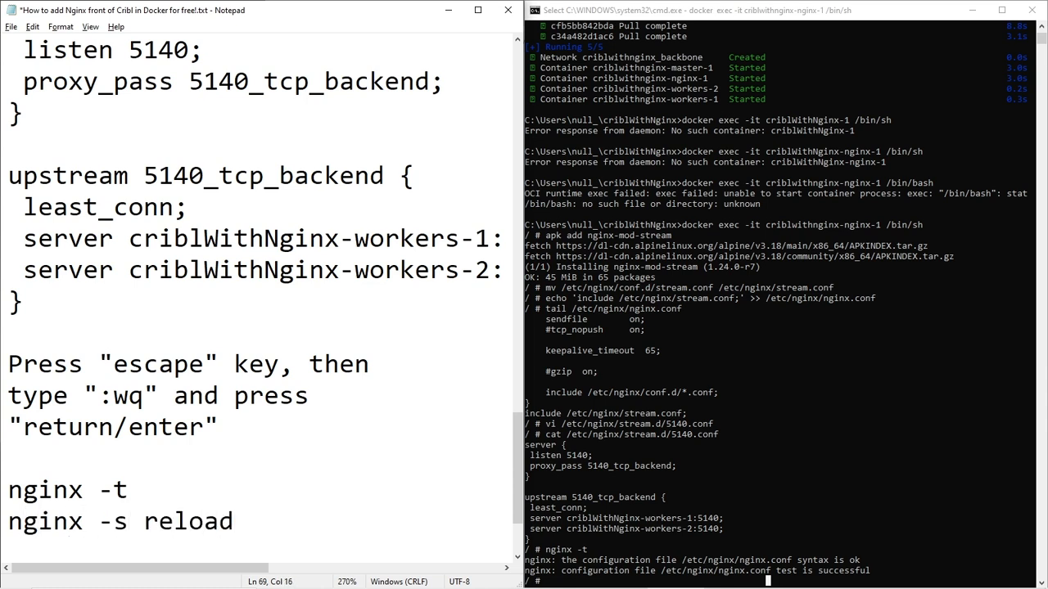
Reload Nginx in the container's shell with nginx -s reload.
key("shift+Home")
left_click(720, 468)
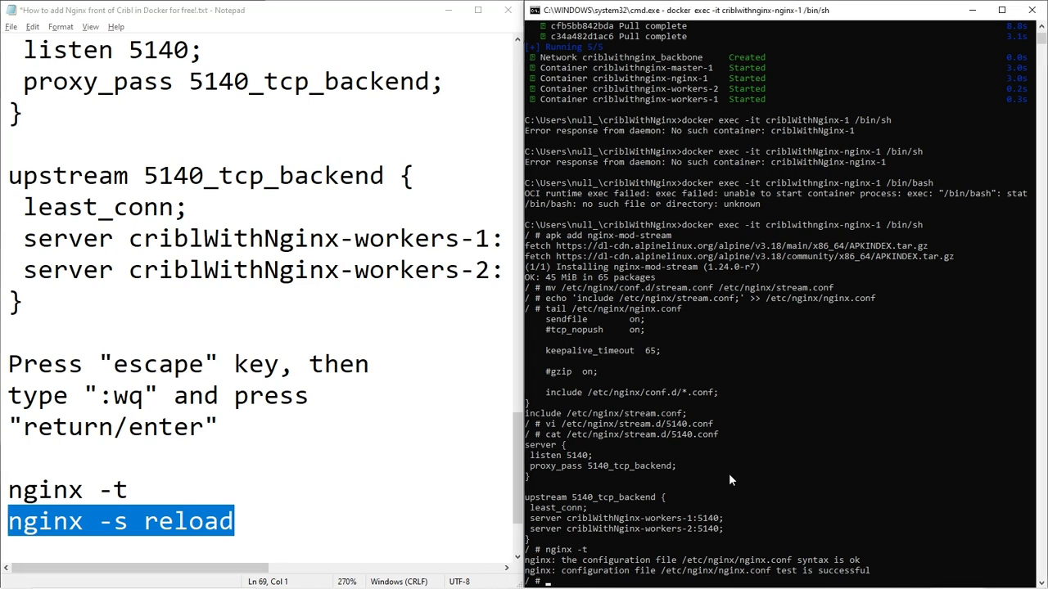
type("nginx -s reload")
key("Return")
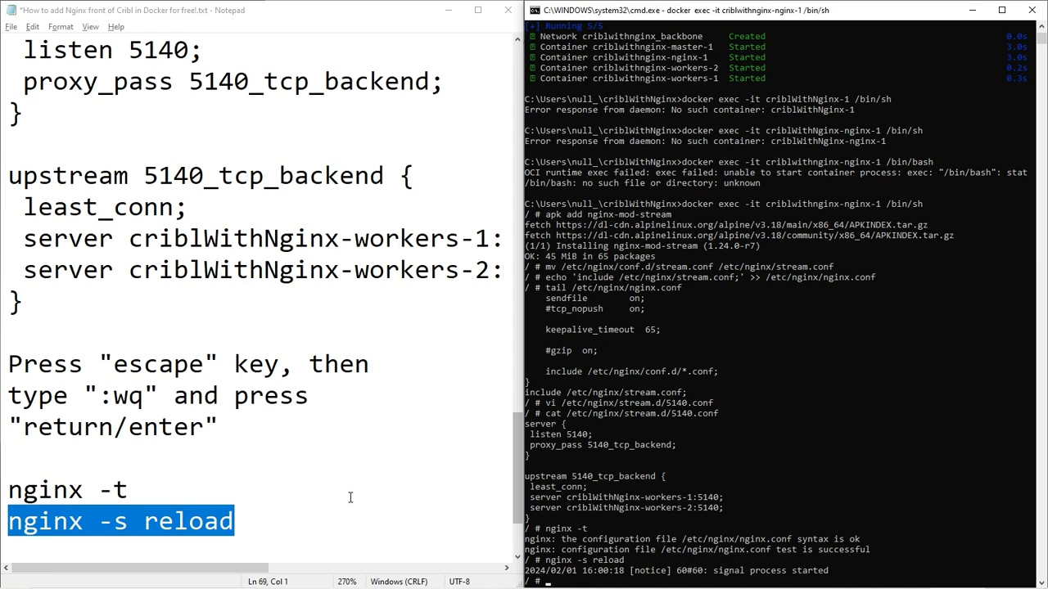
Add the command netstat | grep 5140 on the line below nginx -s reload in the Notepad guide.
left_click(306, 526)
key("Return")
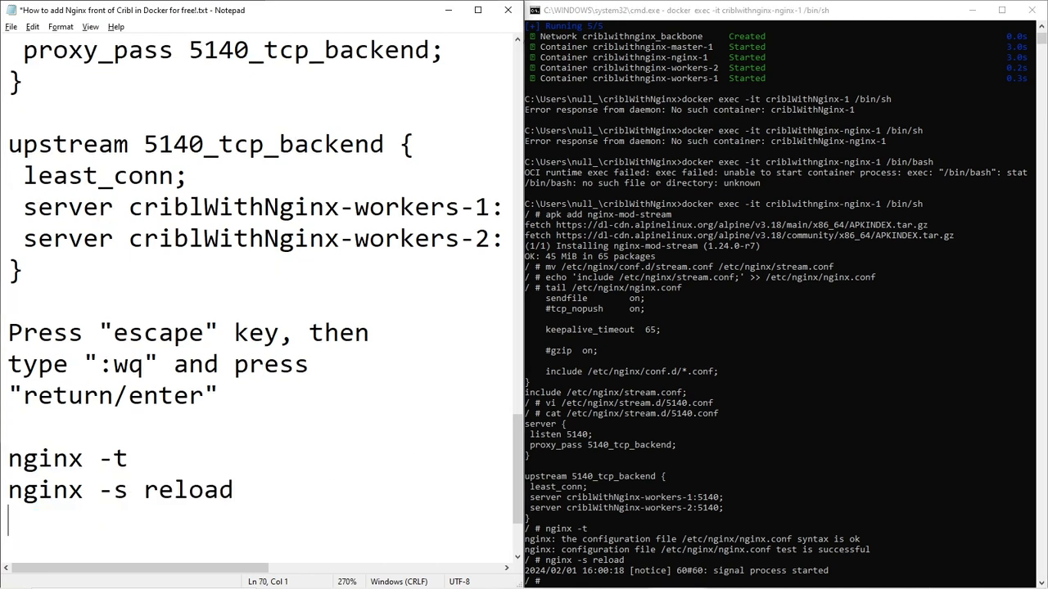
type("netstat | grep 4")
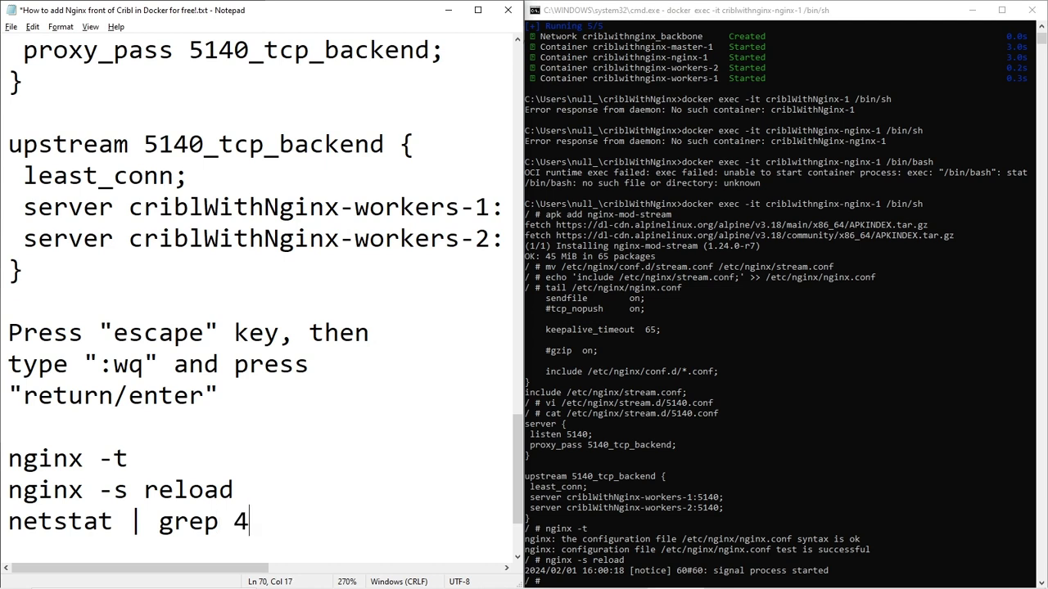
key("BackSpace")
type("5140")
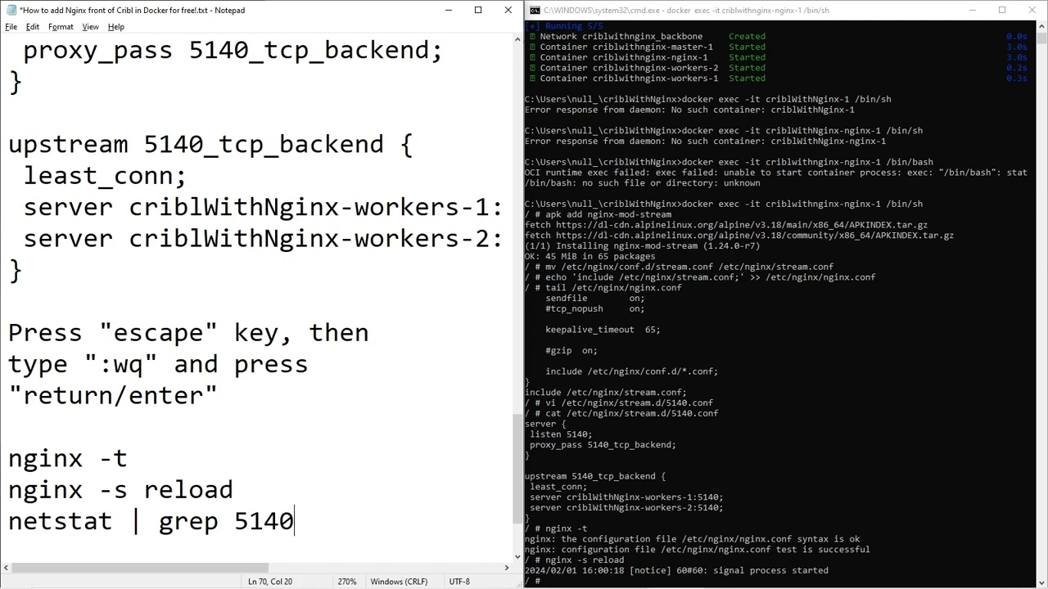
Run the guide's netstat | grep 5140 command in the container's shell to check for port 5140.
left_click_drag(296, 523, 12, 511)
key("ctrl+c")
left_click(721, 512)
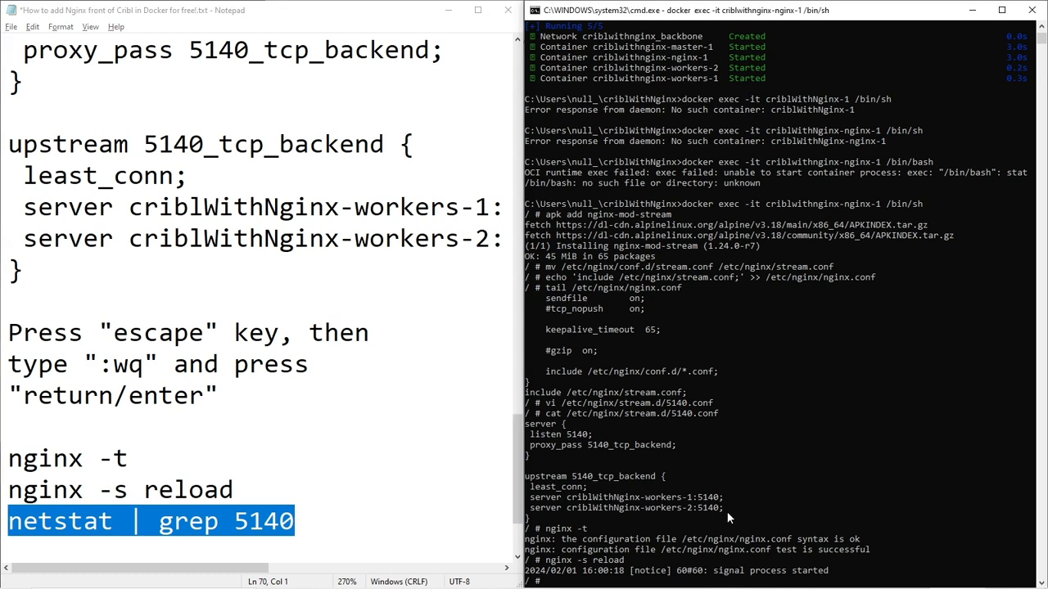
right_click(726, 511)
key("Return")
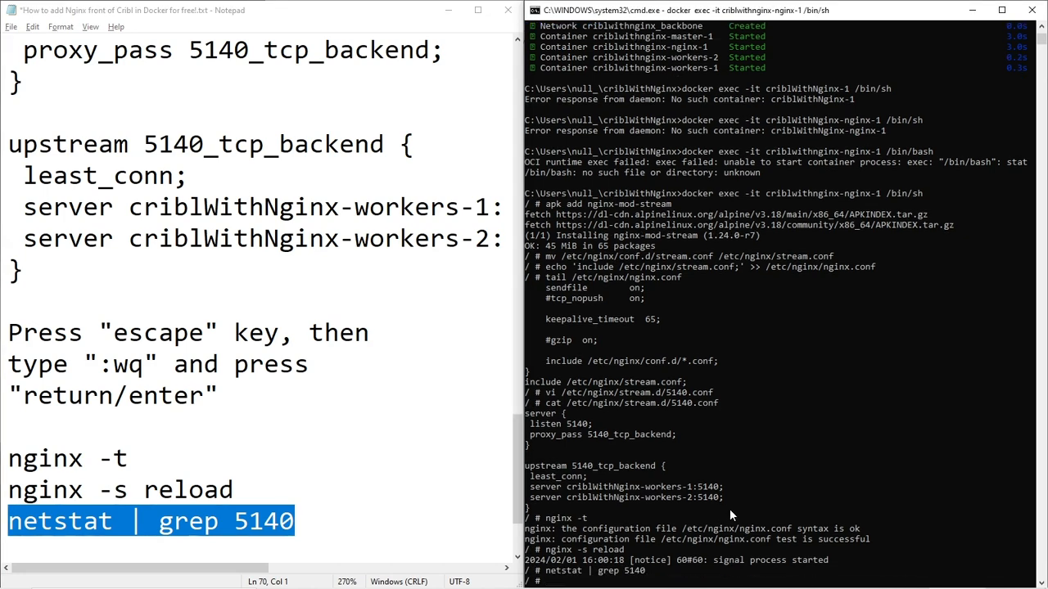
Run netstat without the grep filter in the container's shell to list all active connections.
key("Up")
key("BackSpace")
key("BackSpace")
key("BackSpace")
key("BackSpace")
key("BackSpace")
key("BackSpace")
key("BackSpace")
key("BackSpace")
key("BackSpace")
key("BackSpace")
key("BackSpace")
key("BackSpace")
key("Return")
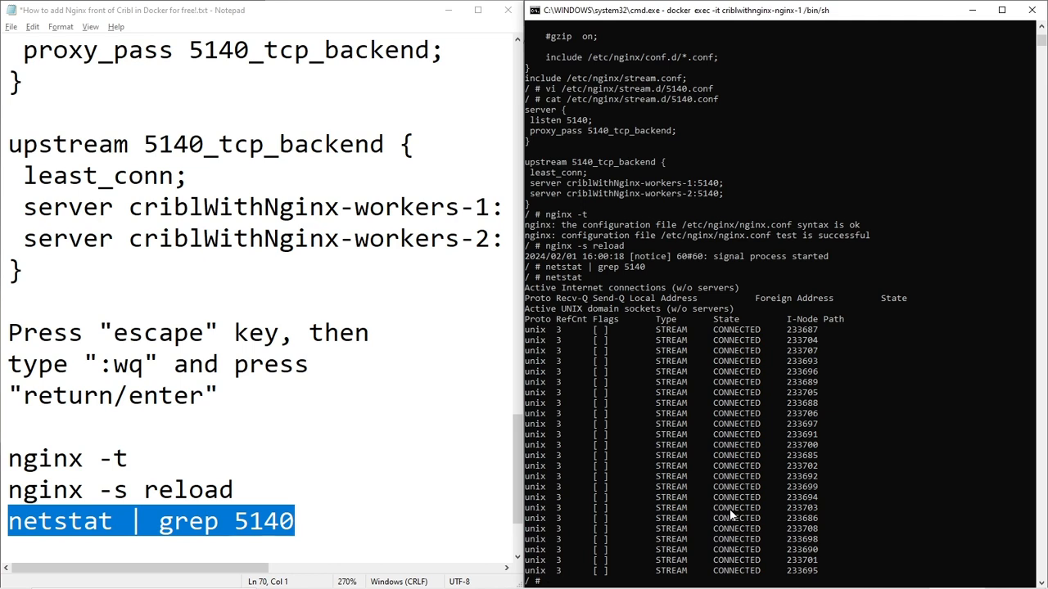
Run netstat -an | grep 5140 in the container's shell to check for a listener on port 5140.
key("Up")
key("Up")
key("Left")
key("Left")
key("Left")
key("Left")
key("Left")
key("Left")
key("Left")
key("Left")
key("Left")
key("Left")
key("Left")
key("Left")
type("-an")
key("Return")
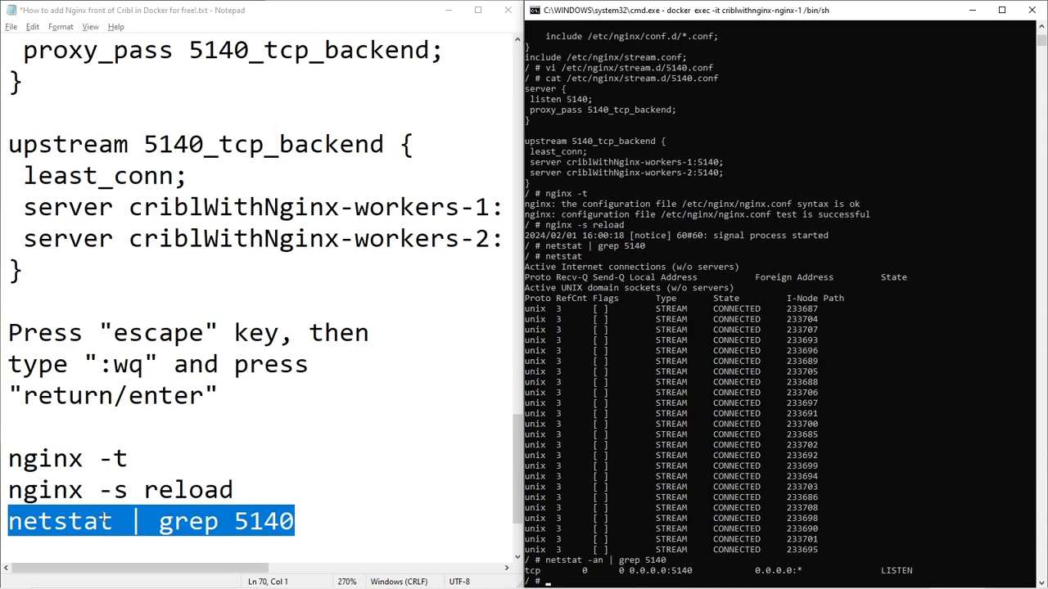
Add the -an option to the netstat command in the Notepad guide, and inspect the port 5140 line in the shell's output.
left_click(114, 522)
type("-an")
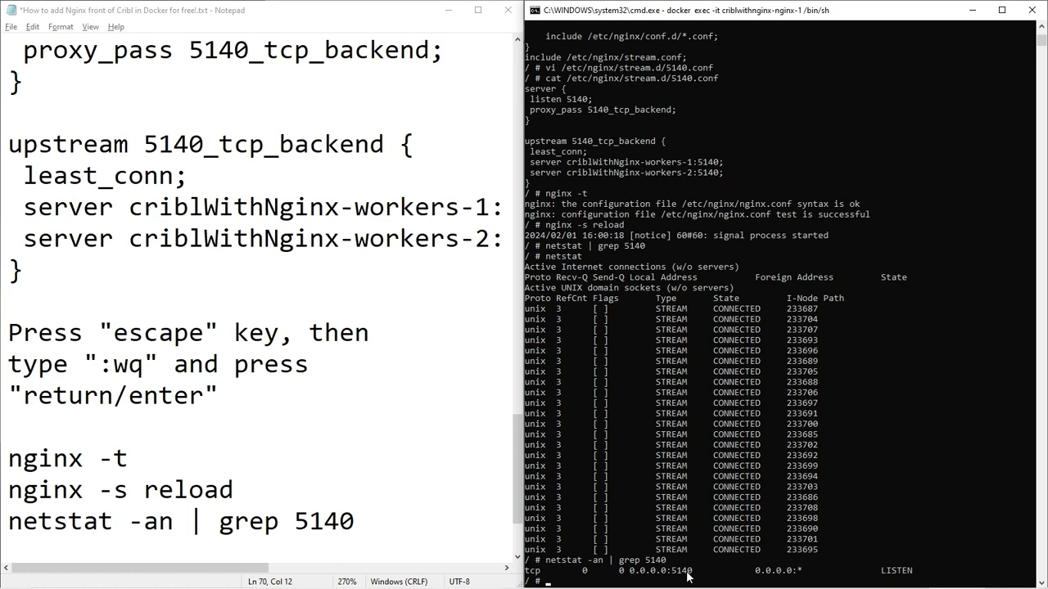
left_click_drag(692, 573, 619, 573)
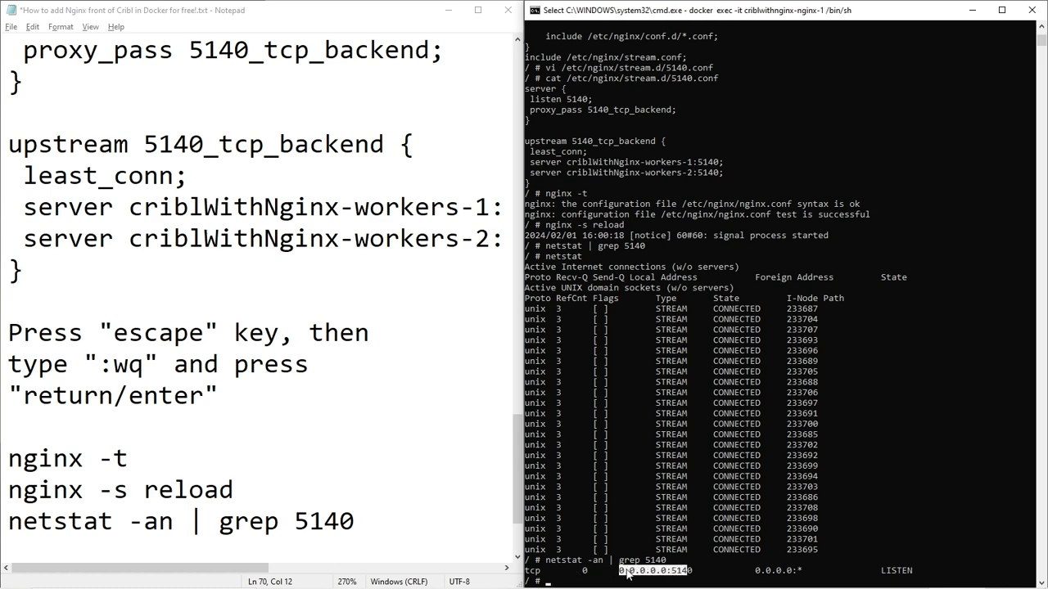
left_click_drag(819, 573, 761, 572)
left_click_drag(674, 572, 615, 571)
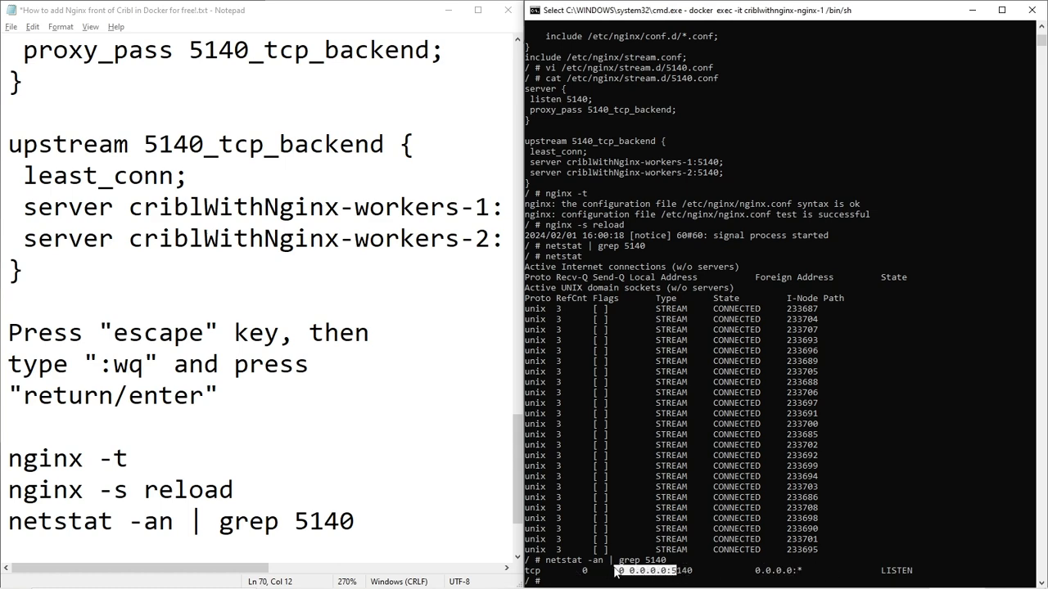
left_click(742, 571)
scroll(785, 532, "down", 2)
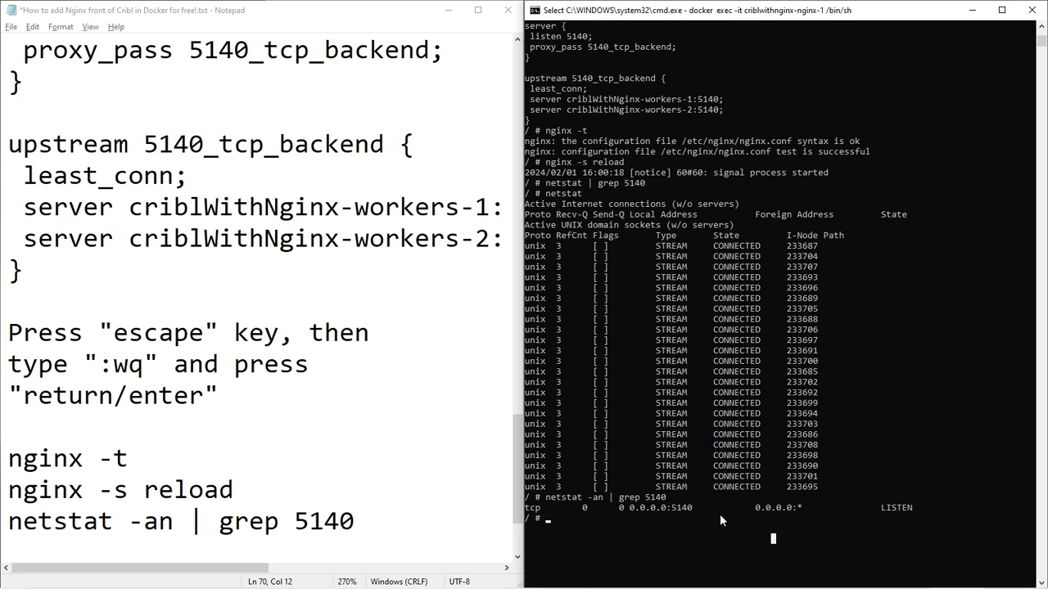
Begin a new section at the end of the Notepad guide, after a blank line, reading "Step 6. From Cribl Stream Leader".
left_click(294, 469)
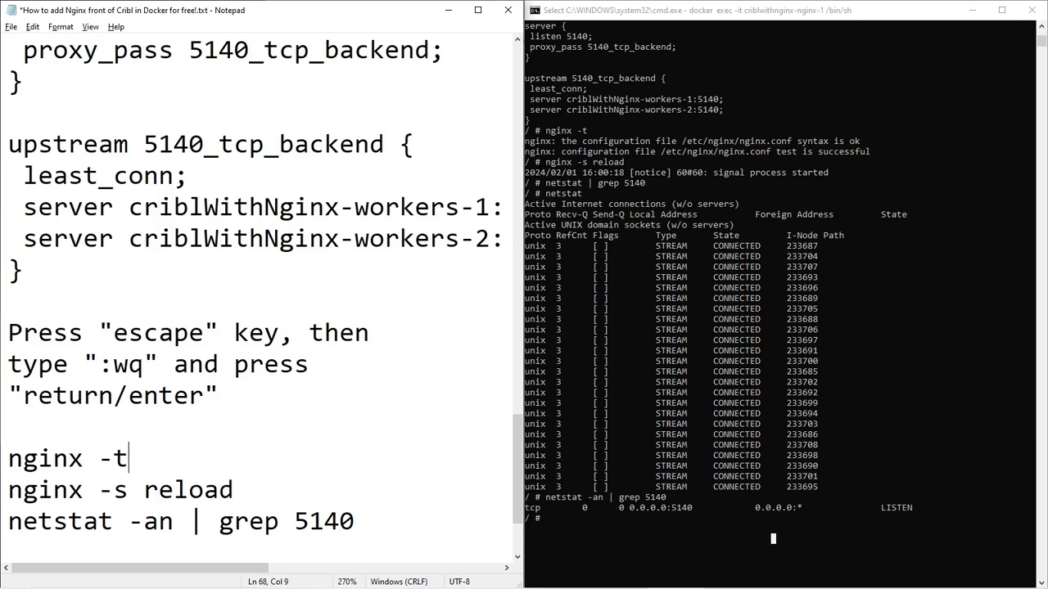
key("ctrl+End")
key("Return")
key("Return")
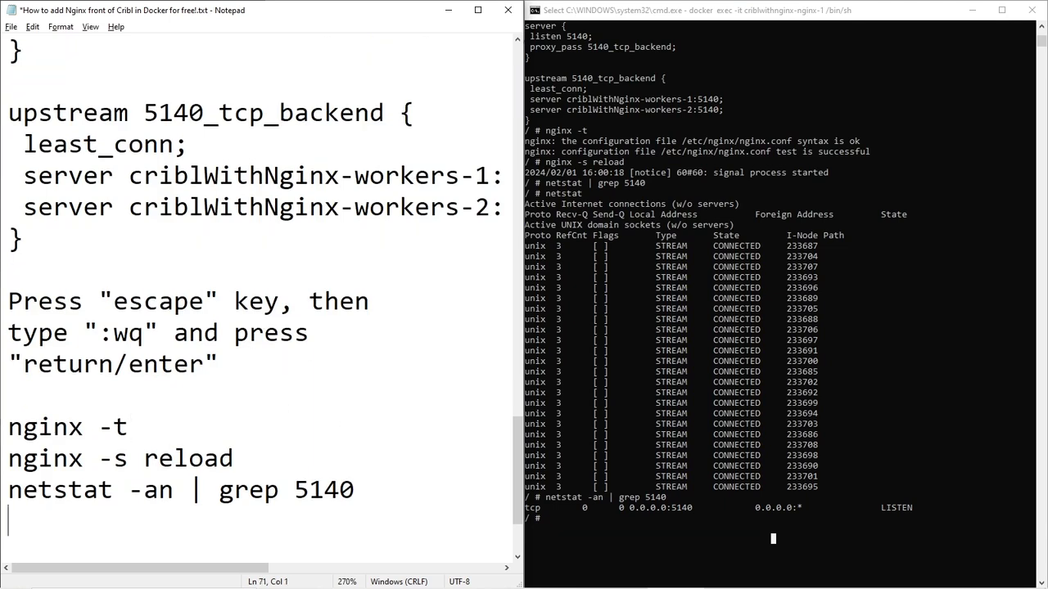
type("Ste")
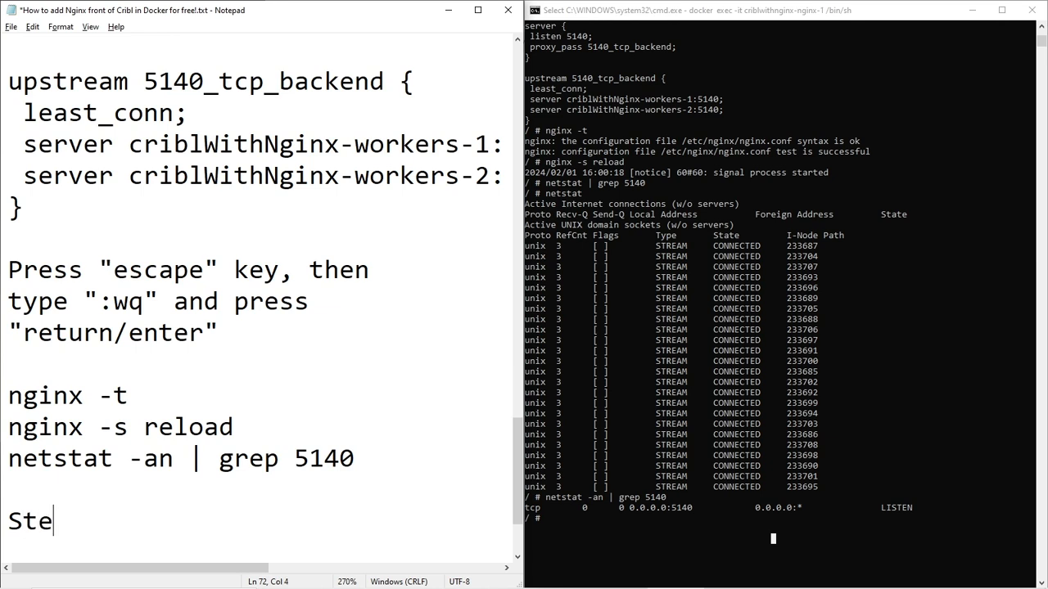
type("p 6. F")
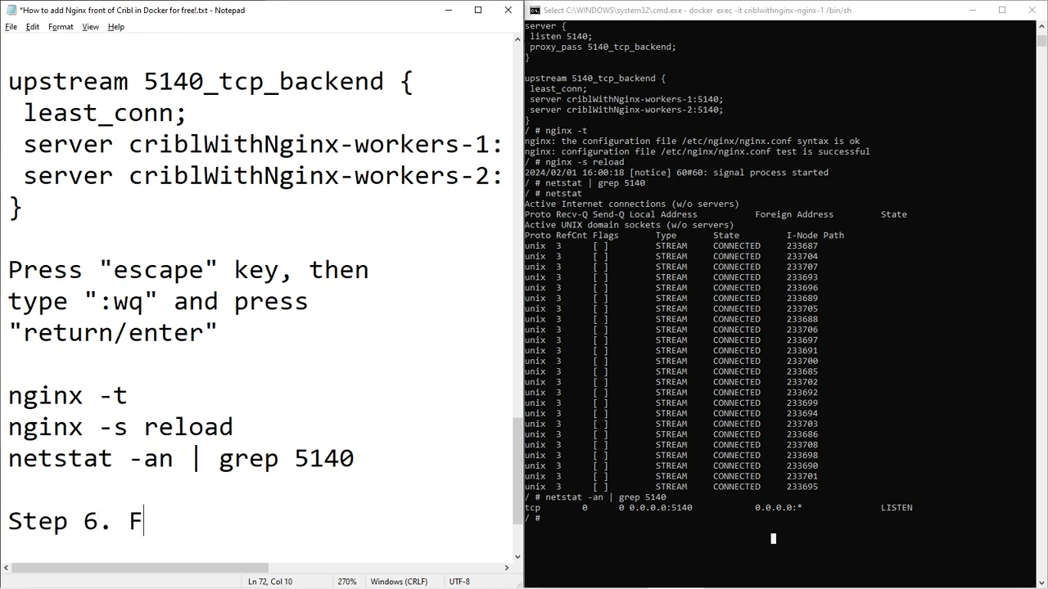
type("rom cri")
key("BackSpace")
key("BackSpace")
key("BackSpace")
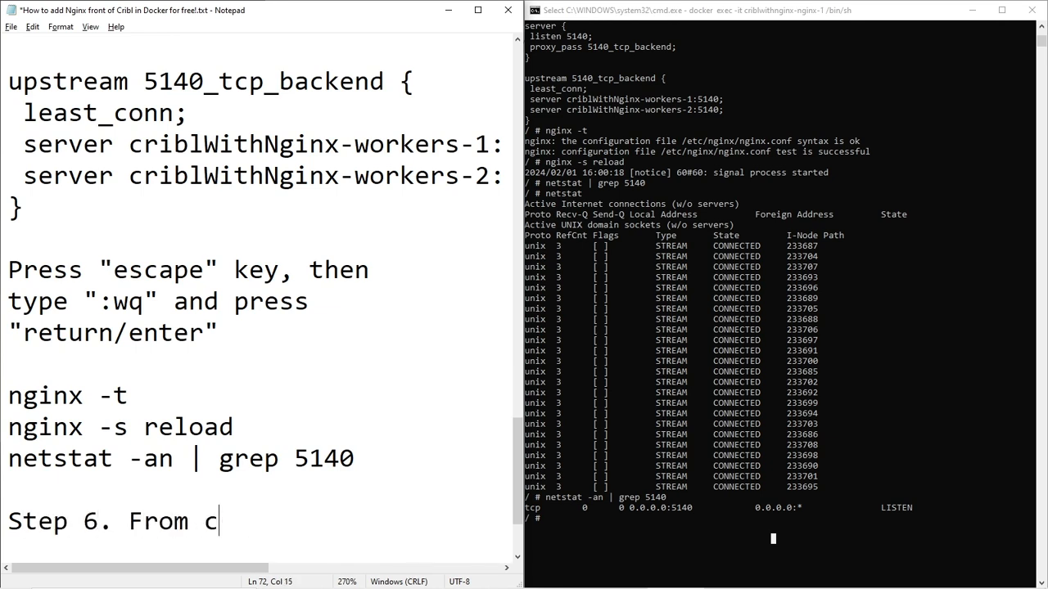
type("Cribl Stream Leader")
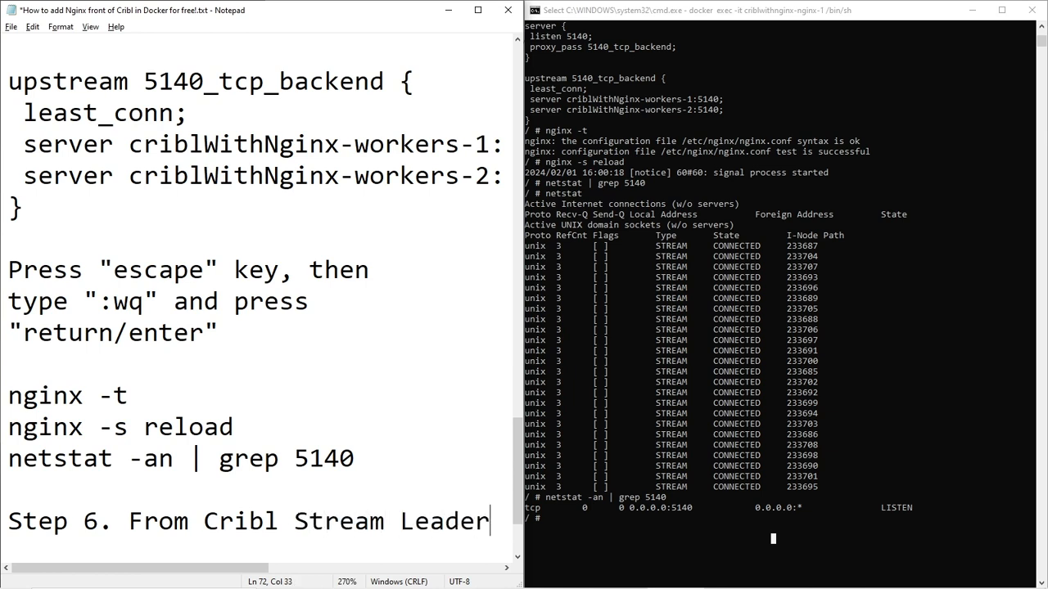
key("Return")
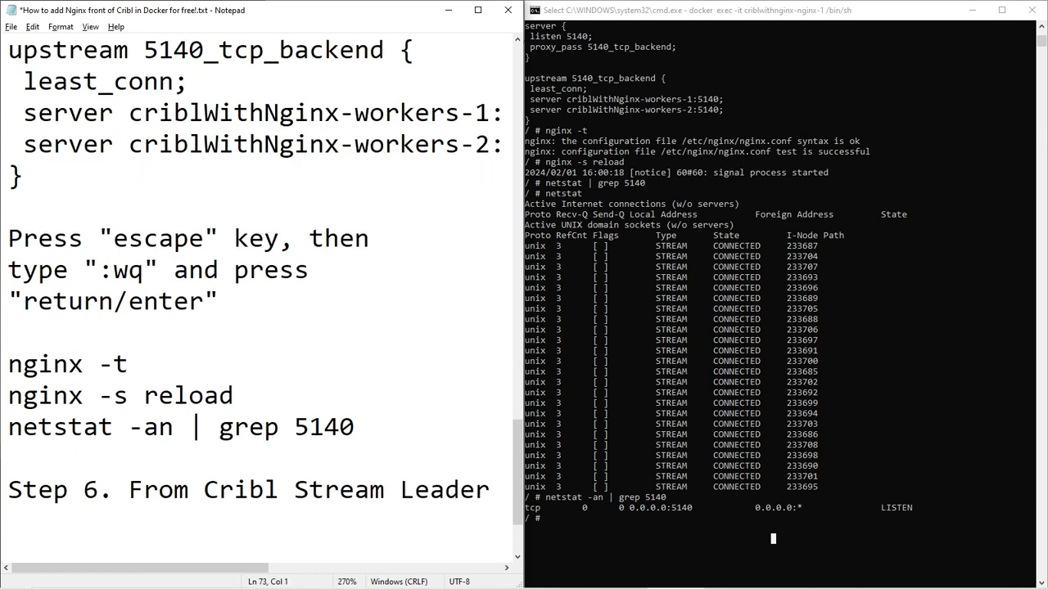
Complete the Step 6 text with "node, modify the worker group to enable syslog inbound on port 5140, Commit it and Deploy it:".
type("node, modify ")
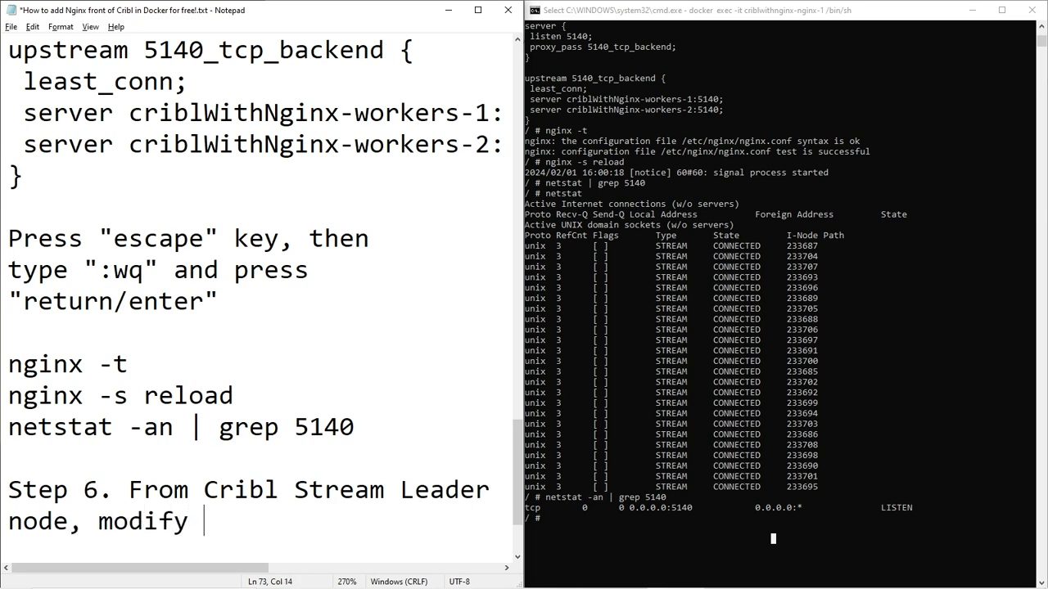
type("the worke")
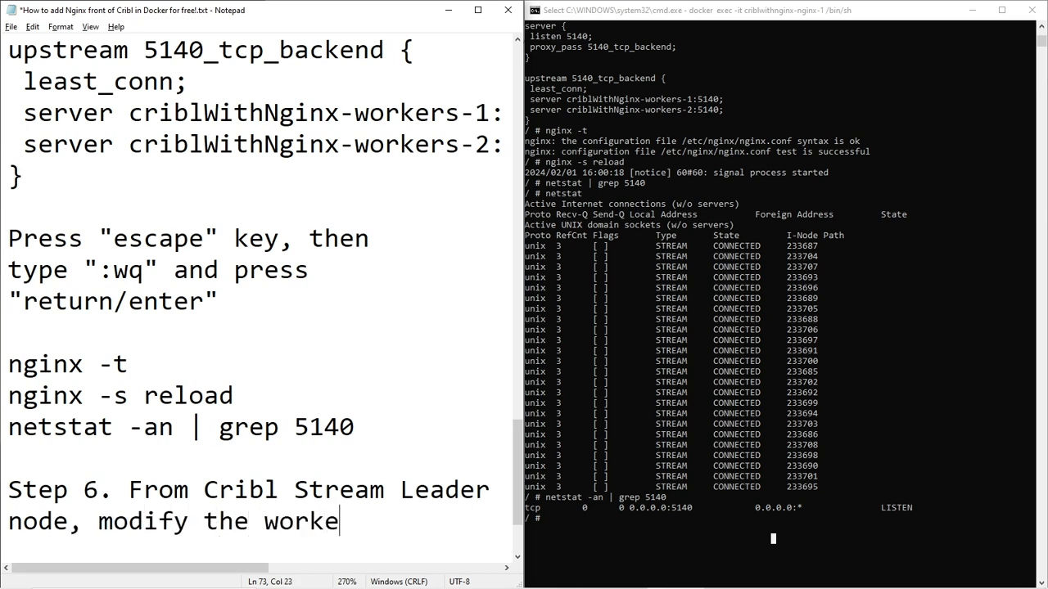
type("r group to ")
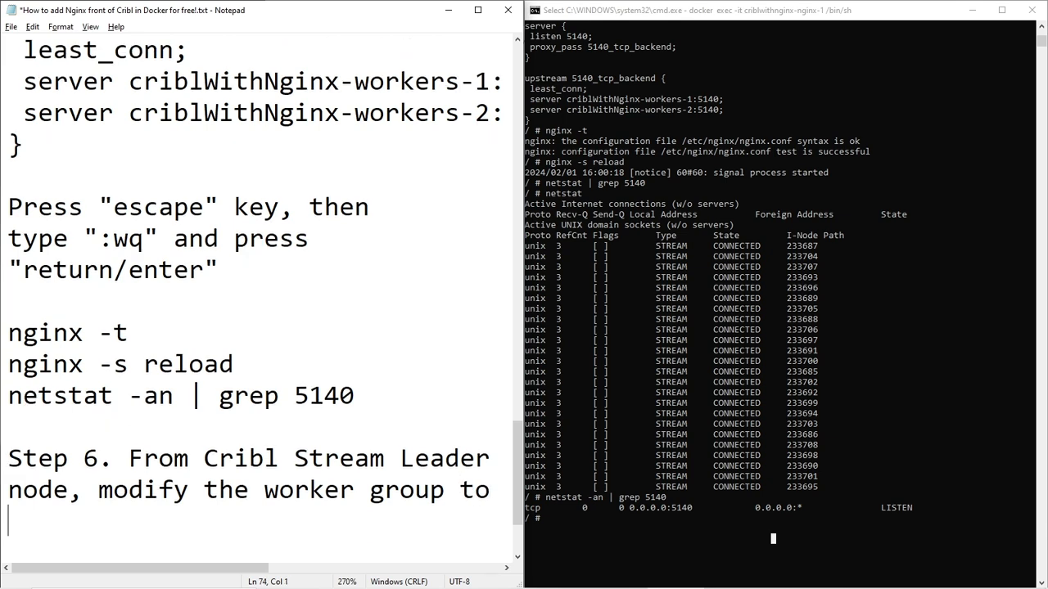
type("enable s")
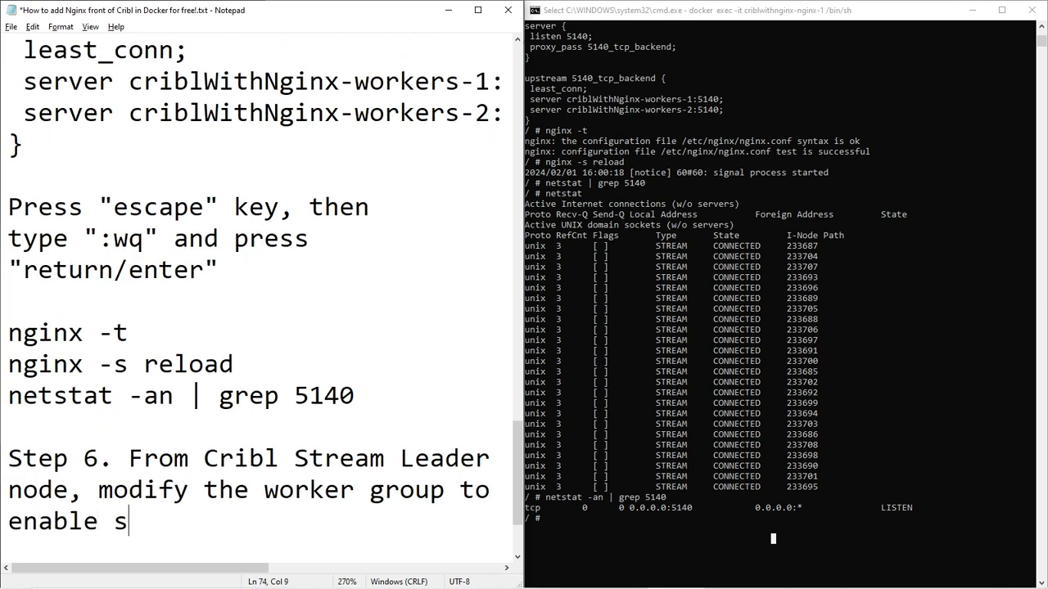
type("yslog inbound on port")
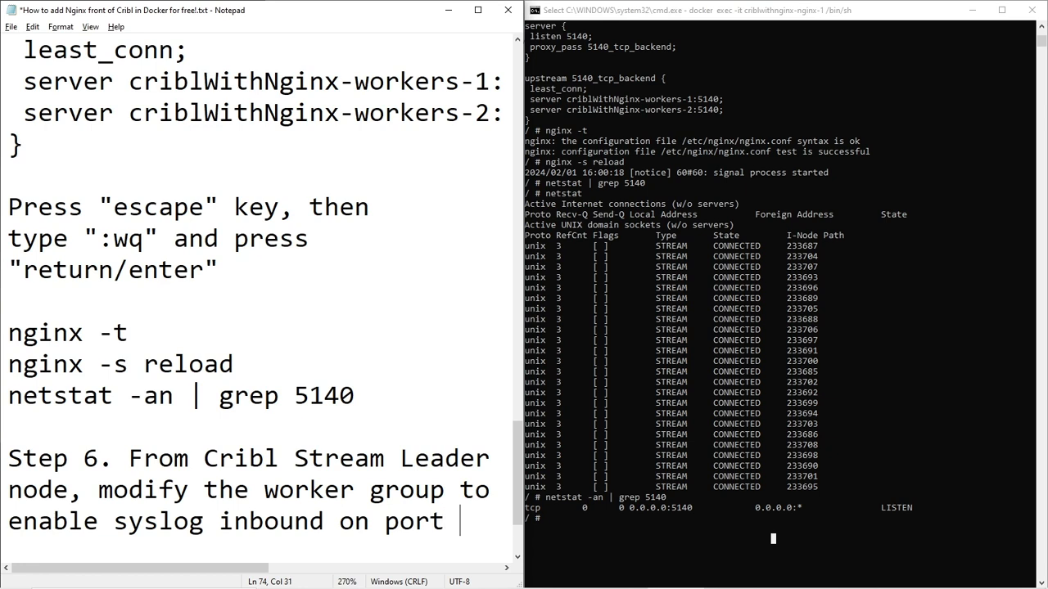
key("Return")
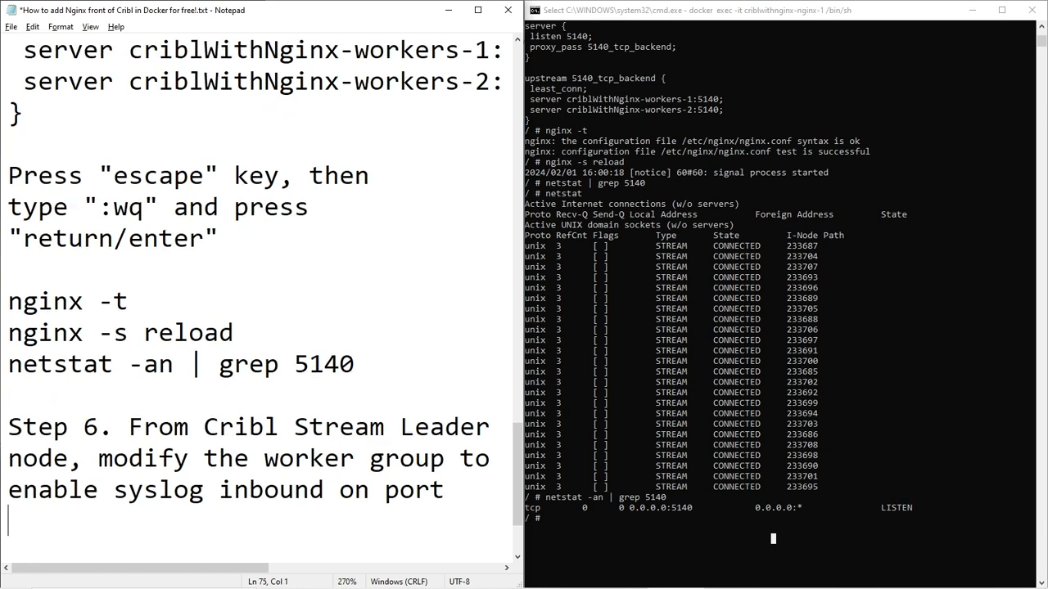
type("5140")
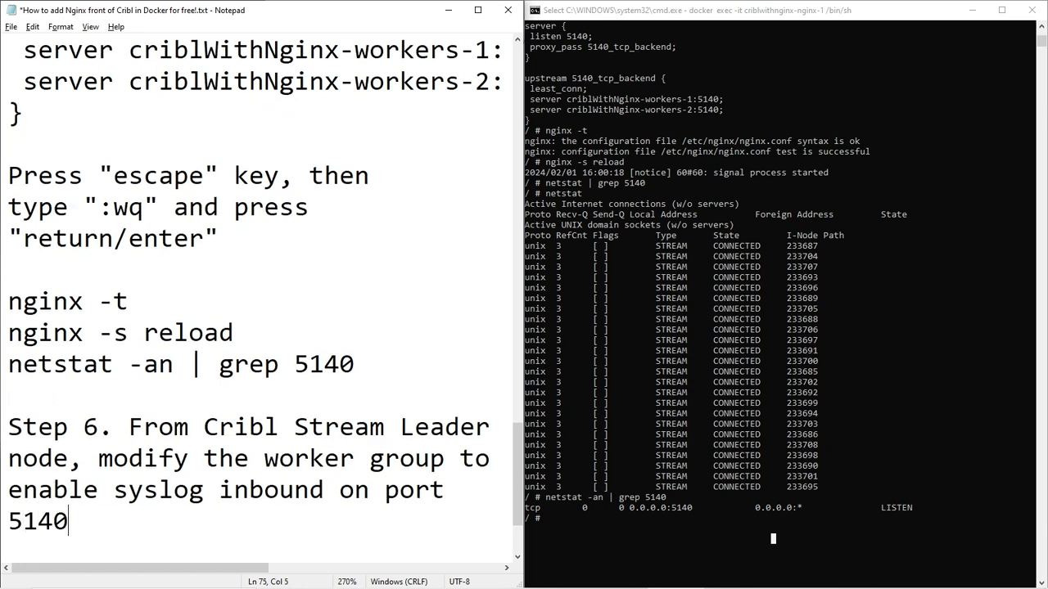
type(", Commit it and")
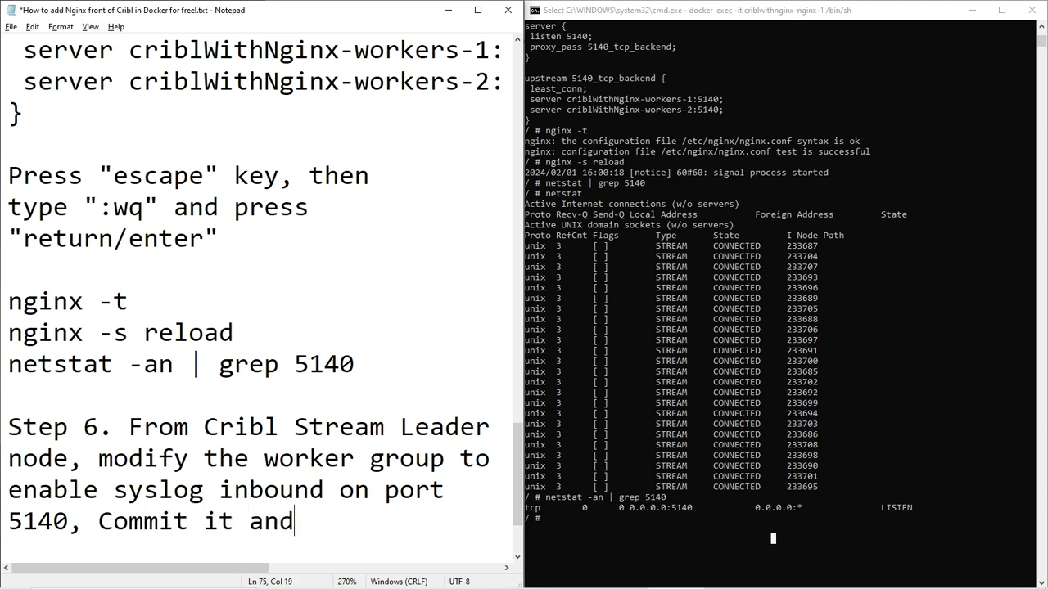
type(" Deploy it:")
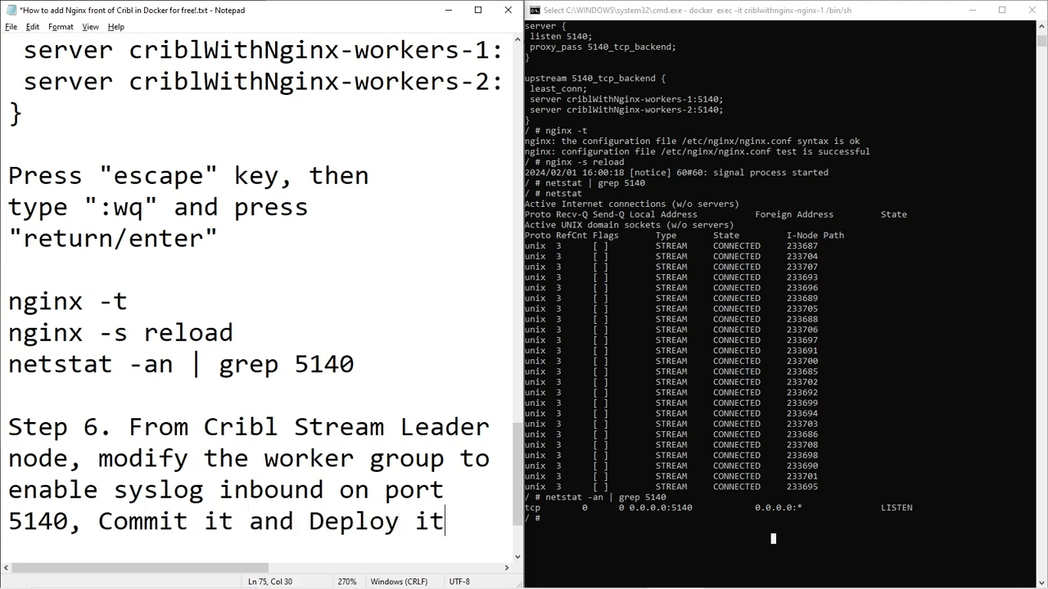
key("Return")
key("Return")
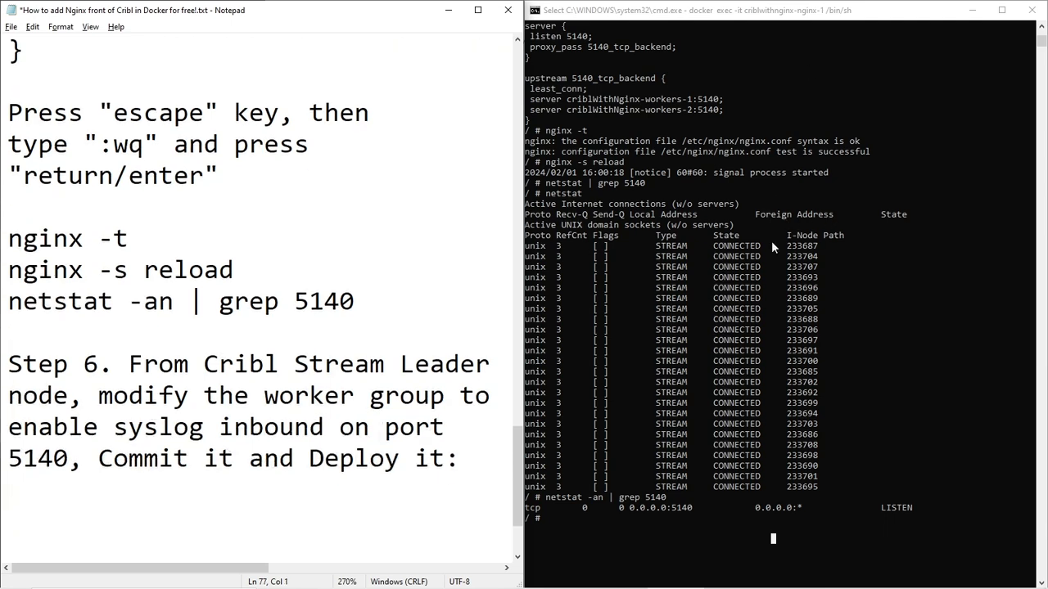
Switch to Docker Desktop and expand the Cribl and Nginx container group in the list of containers.
key("alt+Tab")
key("alt+Tab")
key("alt+Tab")
key("alt+Tab")
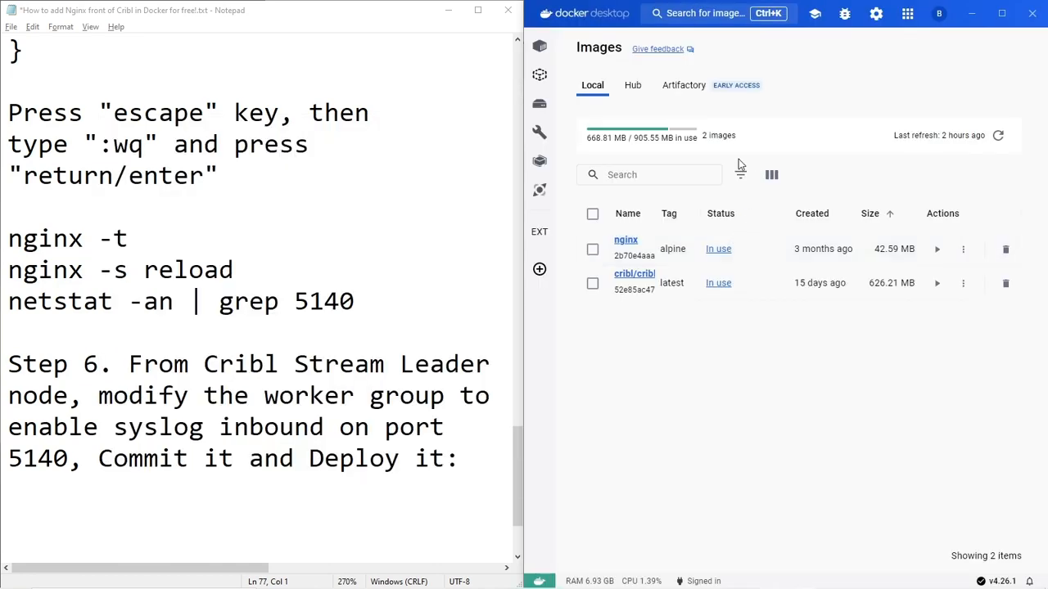
left_click(542, 46)
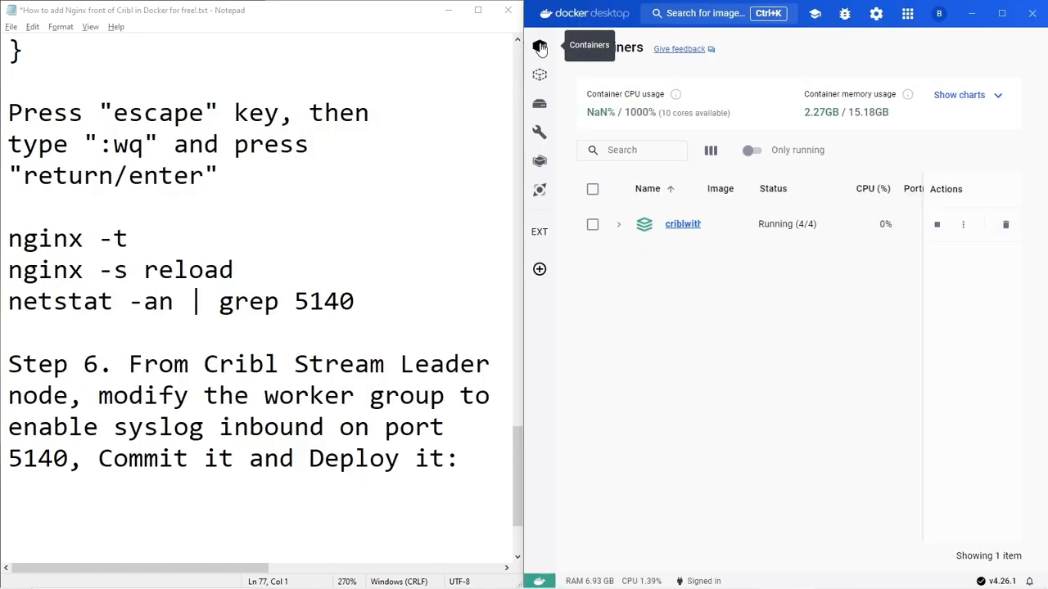
left_click(618, 225)
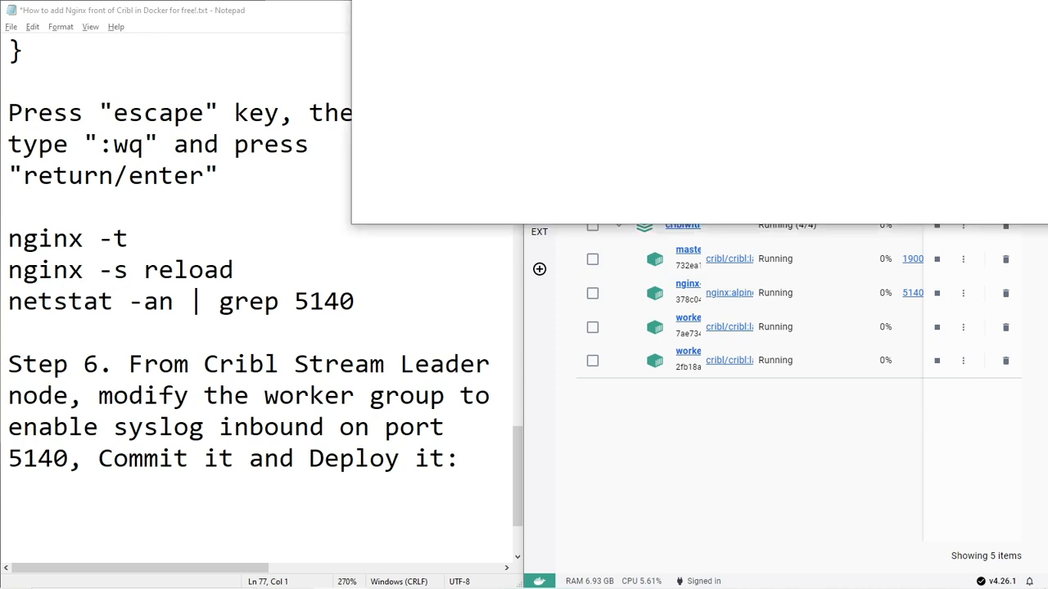
Switch to the Cribl web page at localhost:19000 in the browser, reload it, and open the Stream home page.
left_click_drag(288, 122, 1047, 192)
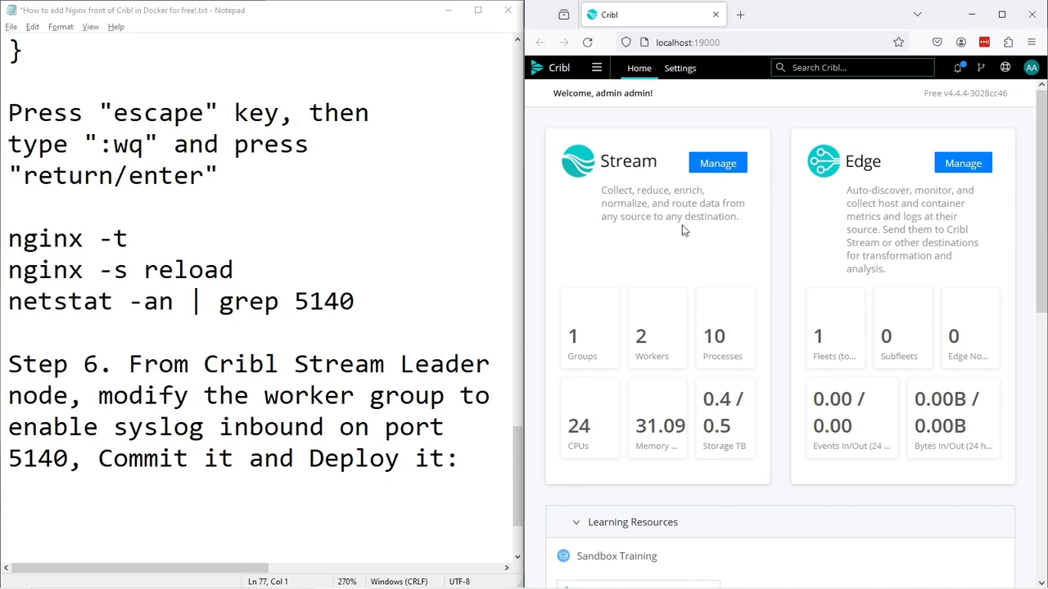
left_click(588, 43)
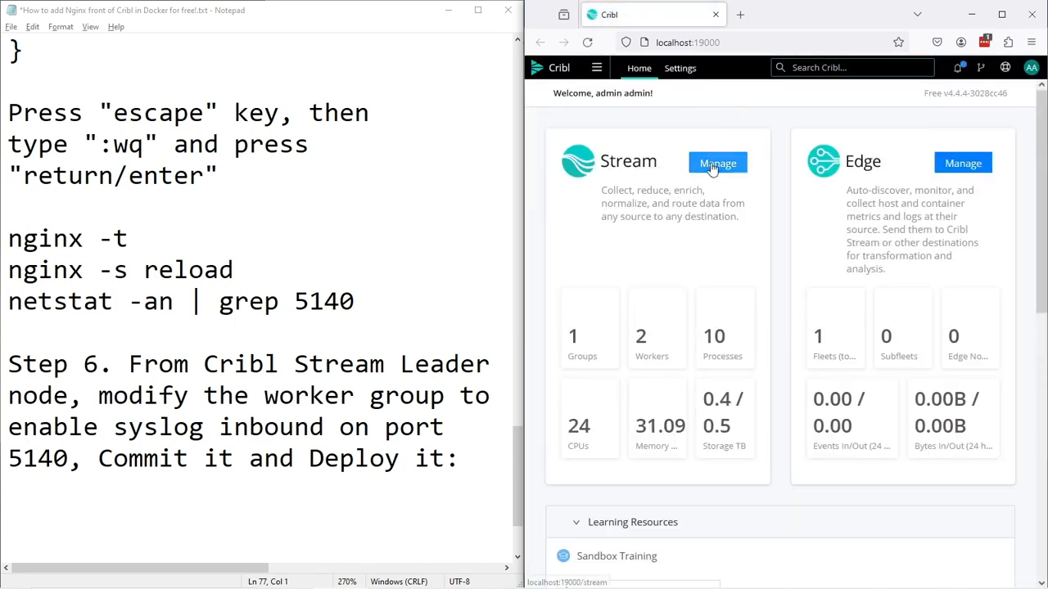
left_click(712, 167)
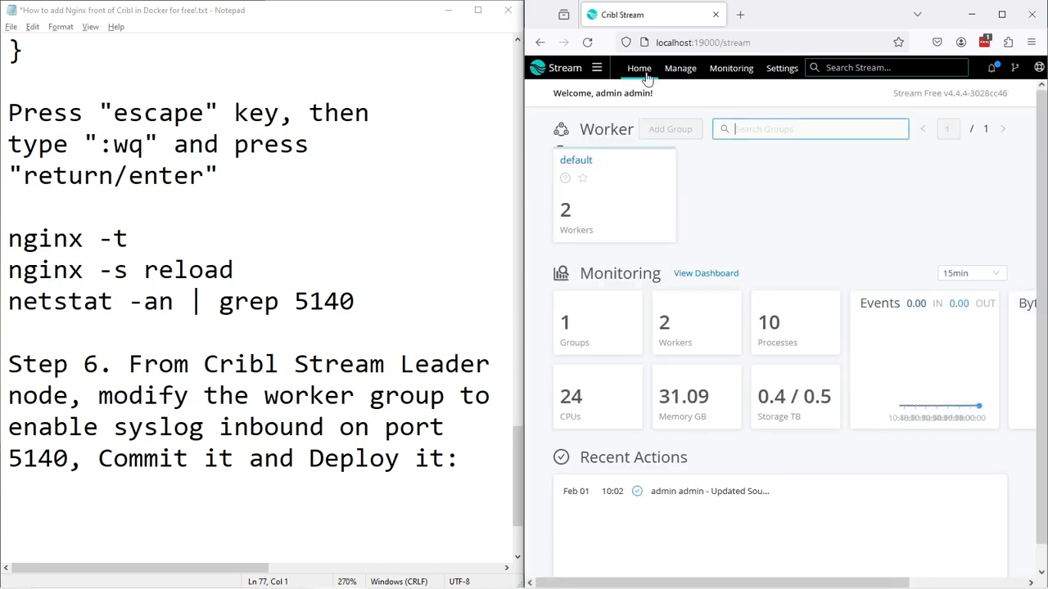
left_click(646, 75)
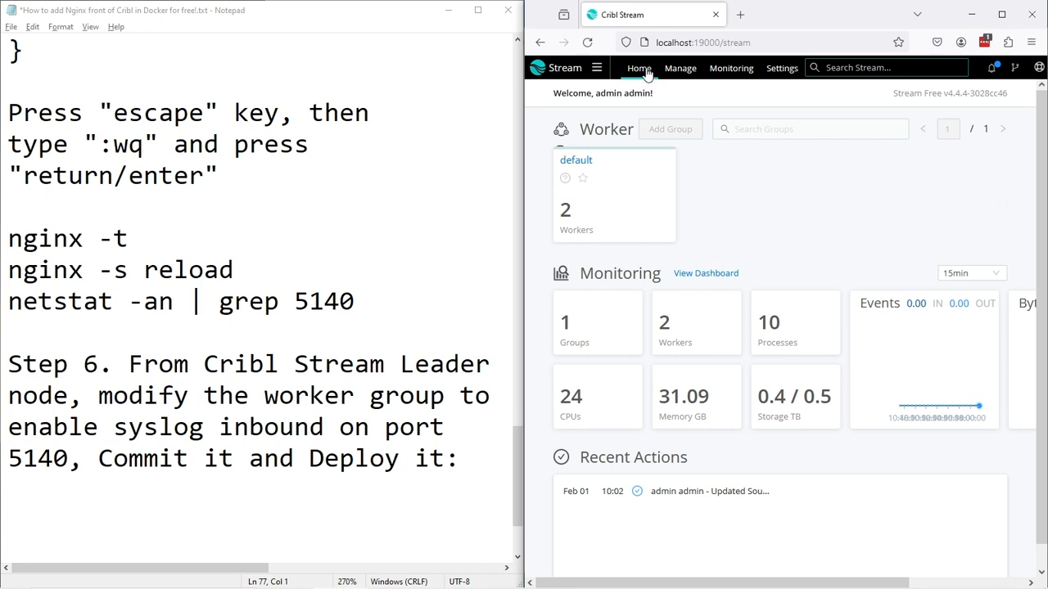
Open the in_syslog source from the Syslog sources of the default worker group.
left_click(587, 161)
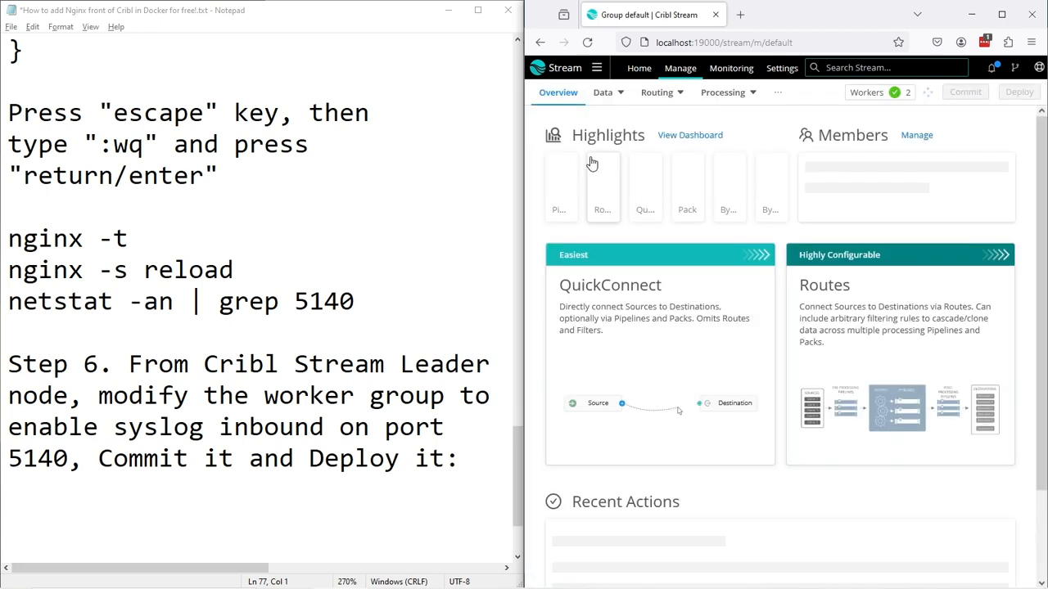
mouse_move(603, 97)
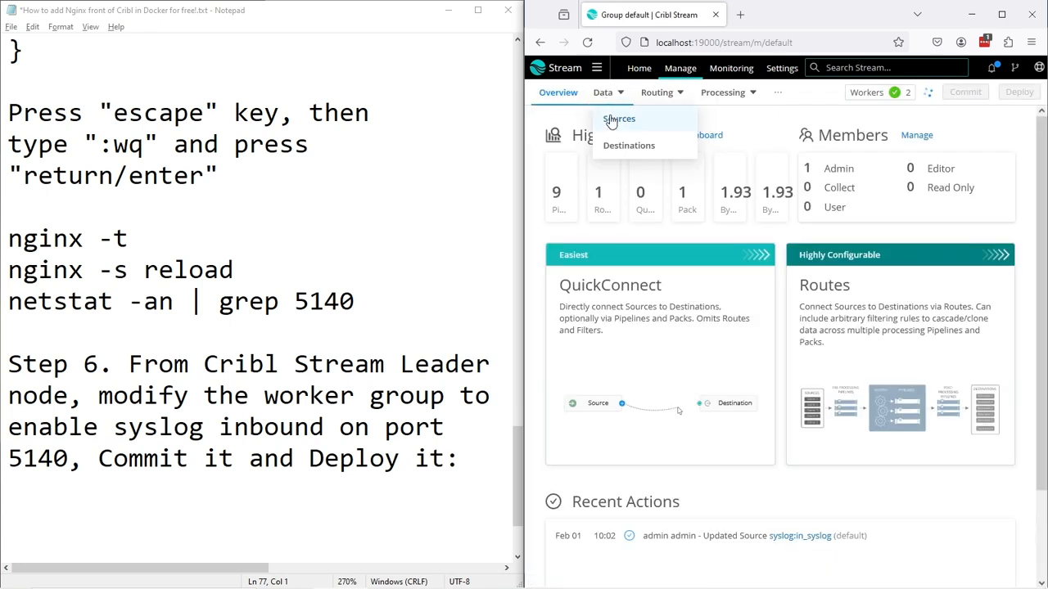
left_click(612, 116)
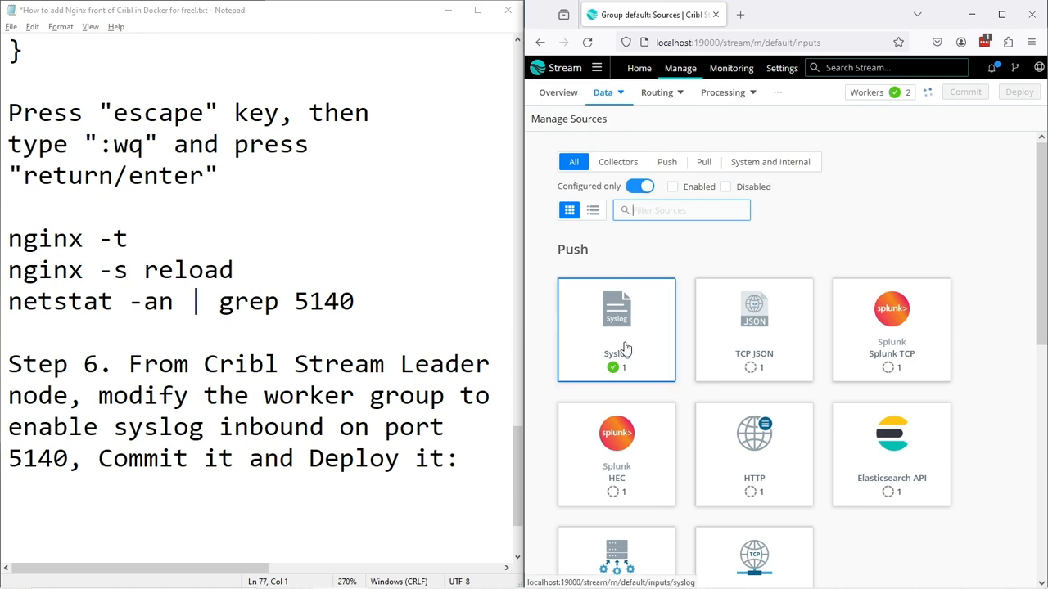
left_click(624, 349)
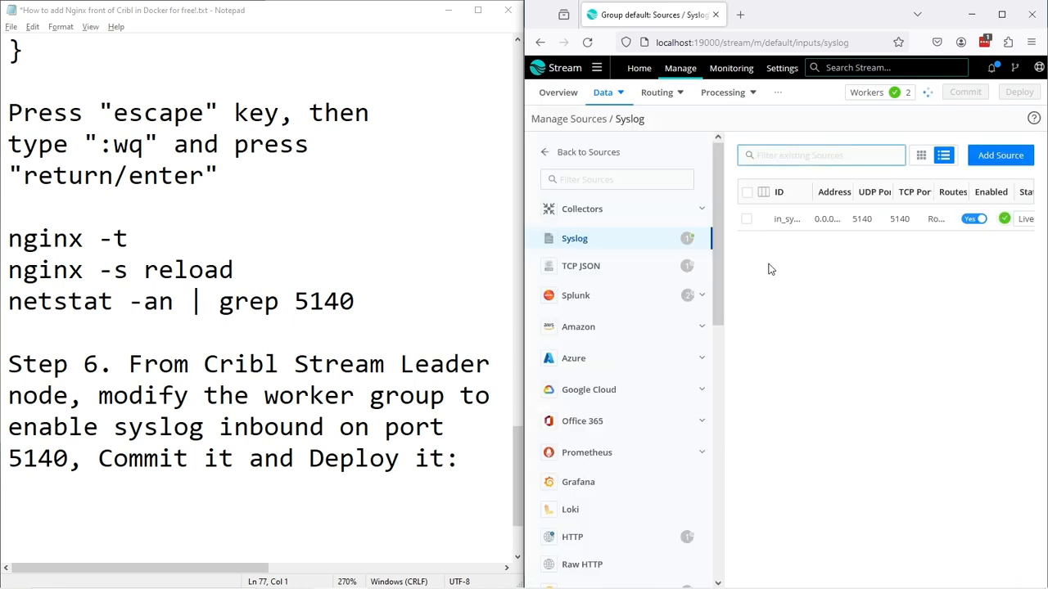
left_click(776, 223)
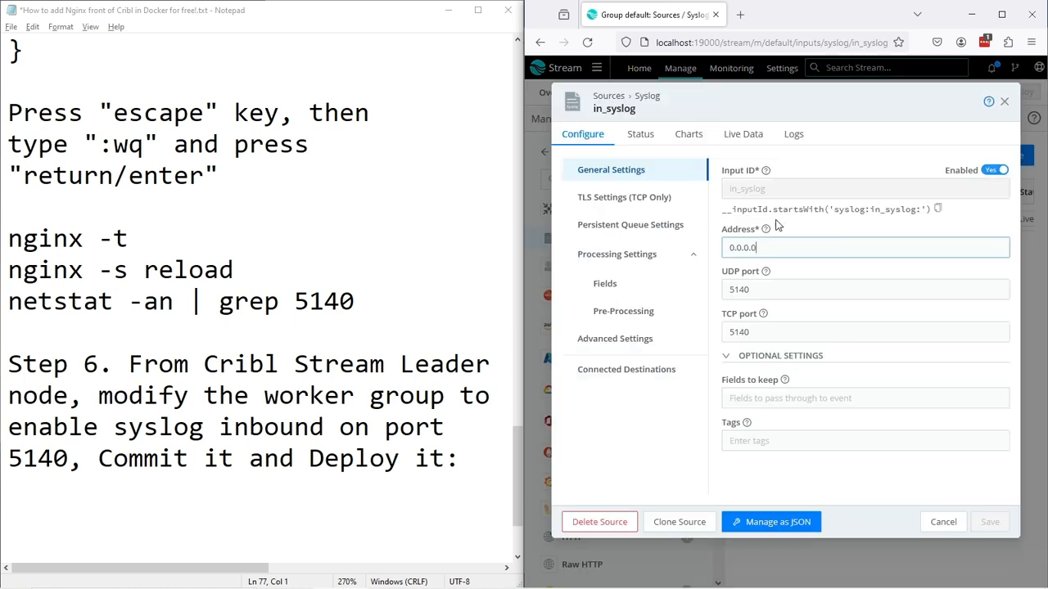
Disable and re-enable the in_syslog source while examining its UDP and TCP port settings.
left_click(994, 171)
left_click_drag(784, 290, 662, 287)
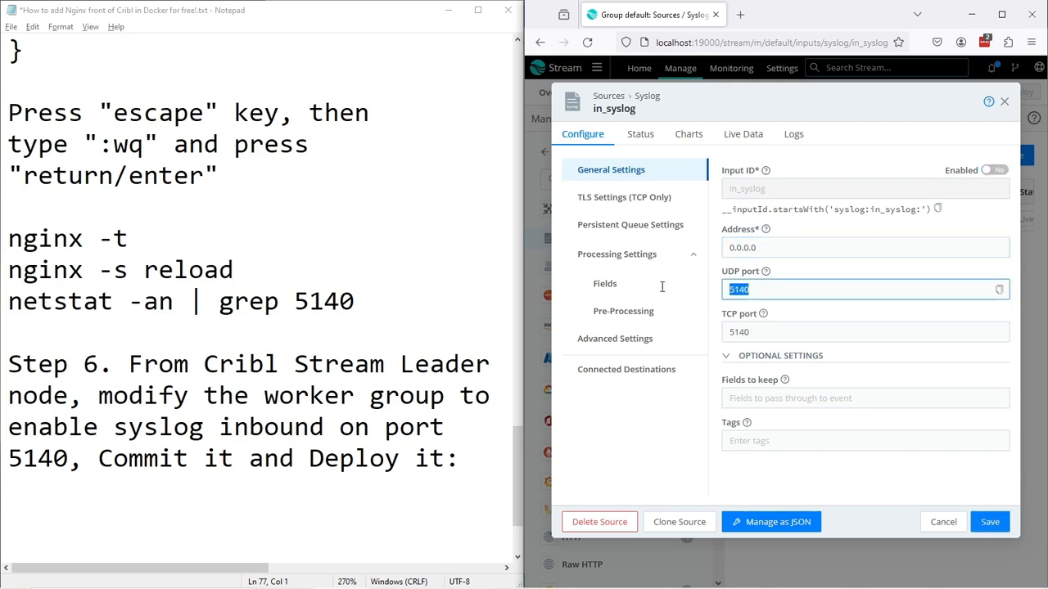
left_click(993, 174)
left_click_drag(768, 291, 726, 291)
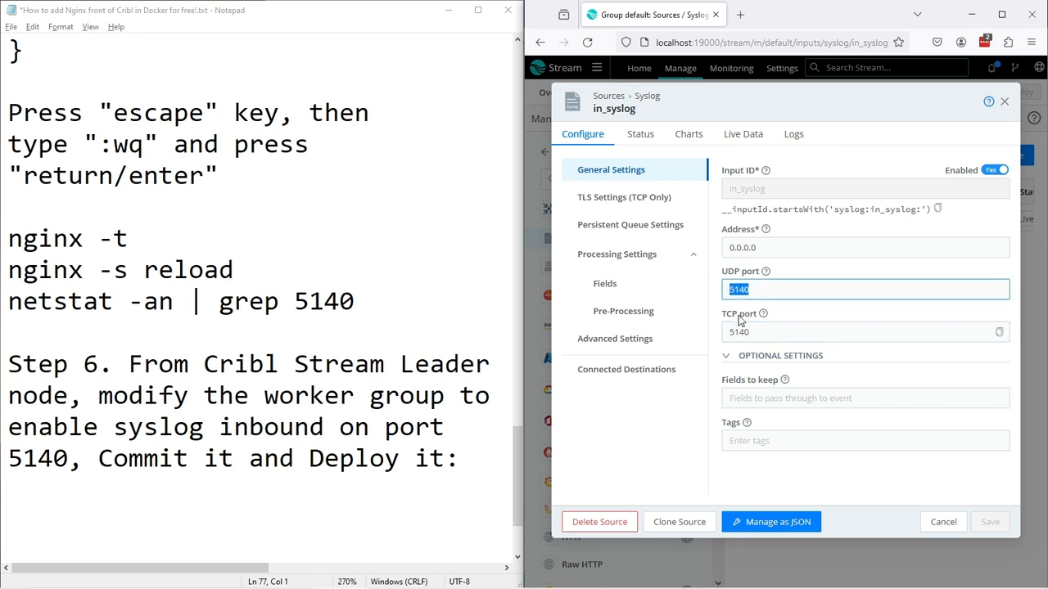
mouse_move(752, 332)
left_mouse_down()
mouse_move(731, 325)
mouse_move(757, 315)
left_mouse_up()
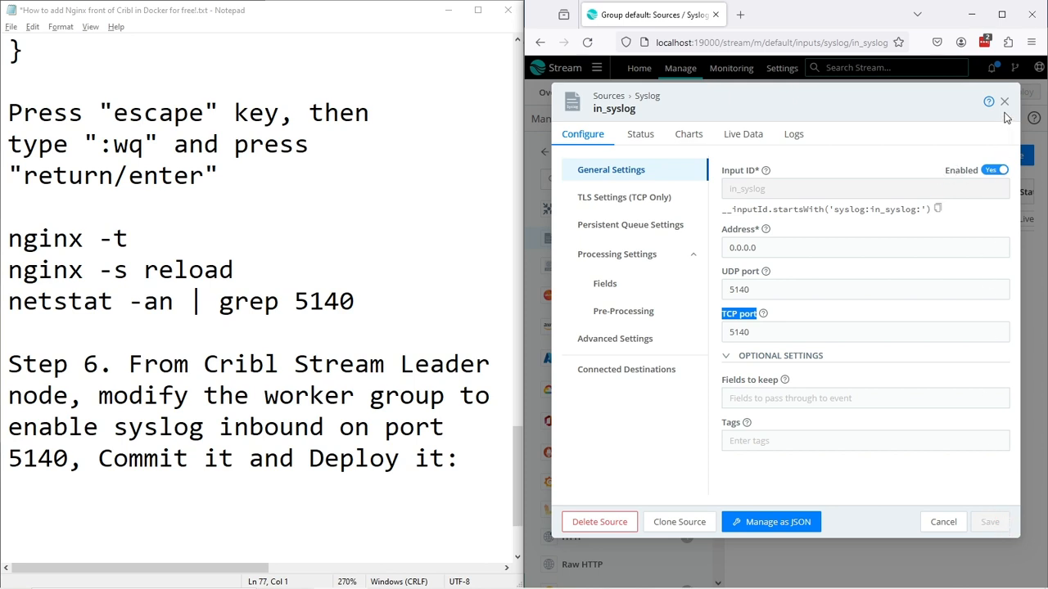
Set the UDP port of the in_syslog source to 514 and save the source.
left_click(788, 285)
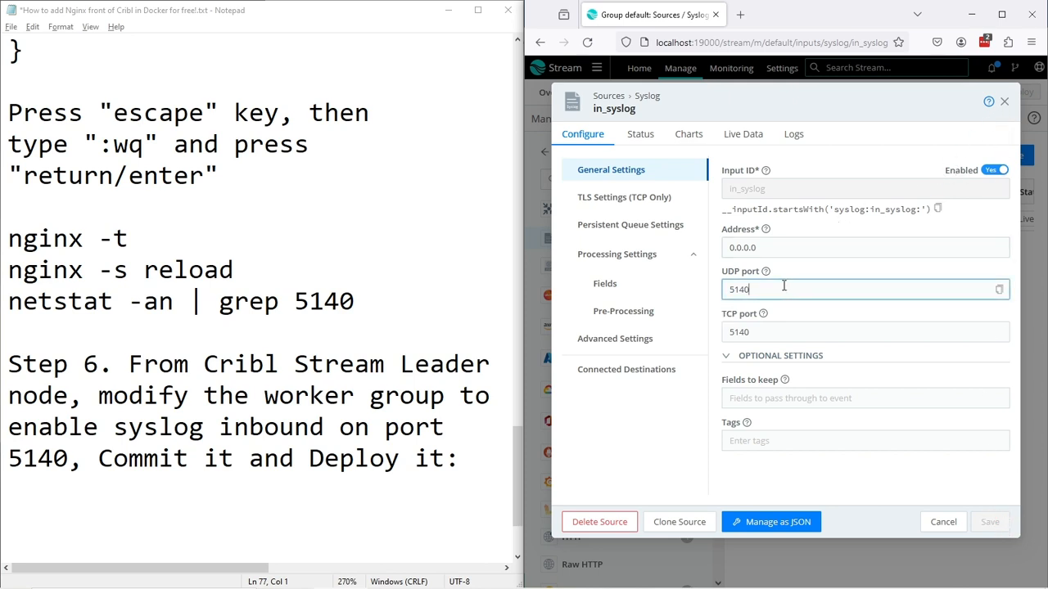
left_click_drag(783, 285, 701, 279)
type("514")
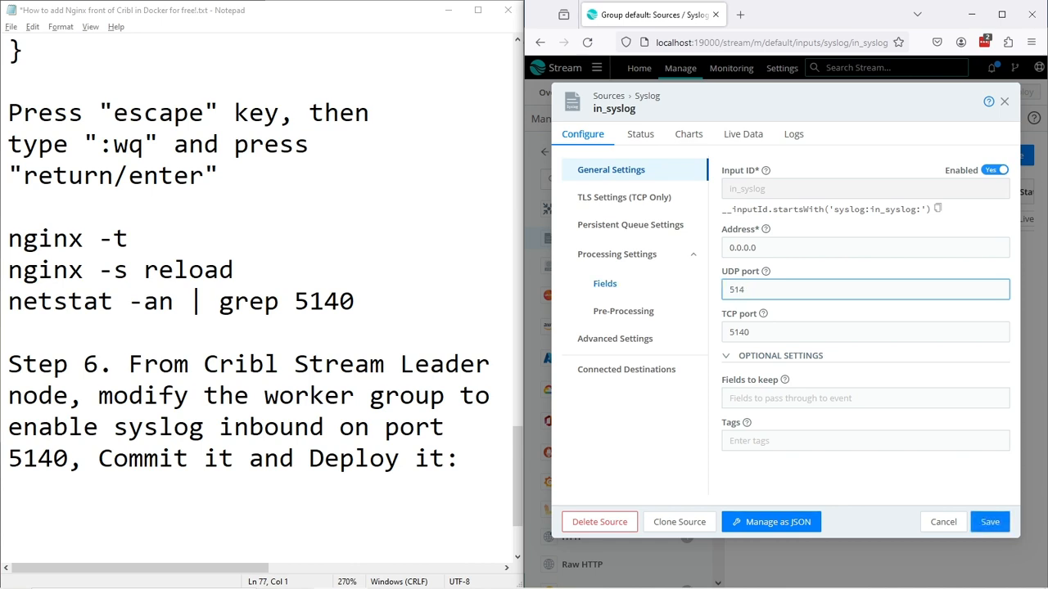
left_click(1004, 523)
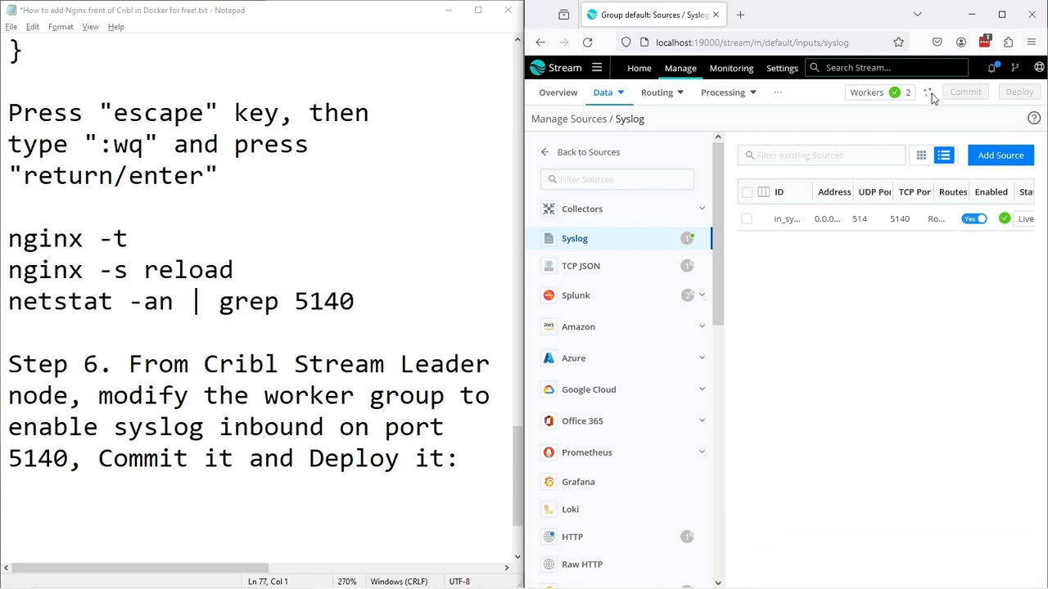
left_click_drag(113, 465, 235, 465)
left_click(328, 469)
left_click_drag(313, 468, 431, 468)
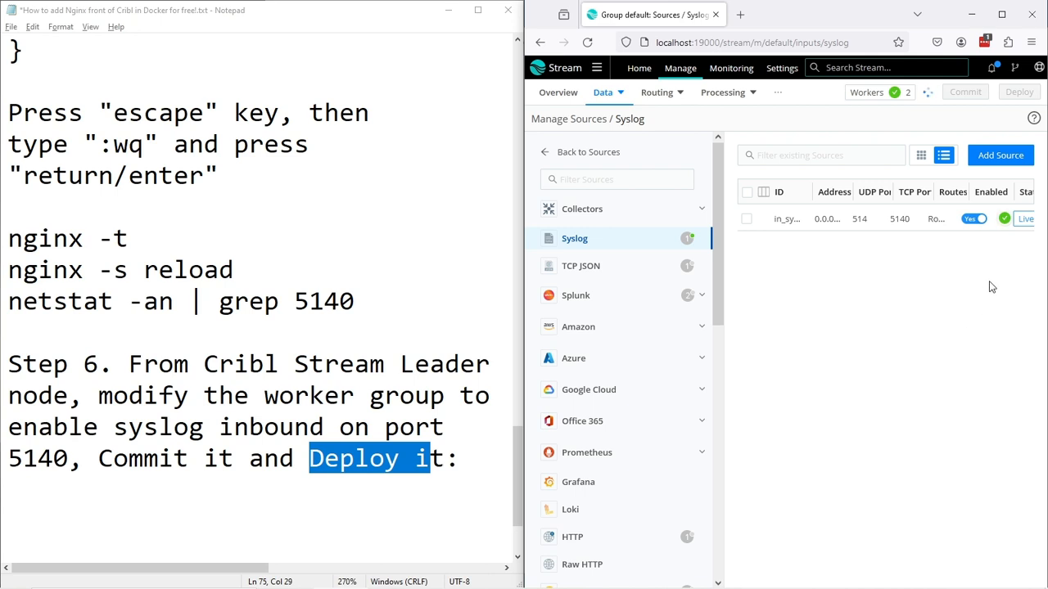
Open the live data of the in_syslog source and start a capture with a capture time of 120 seconds.
left_click(1025, 220)
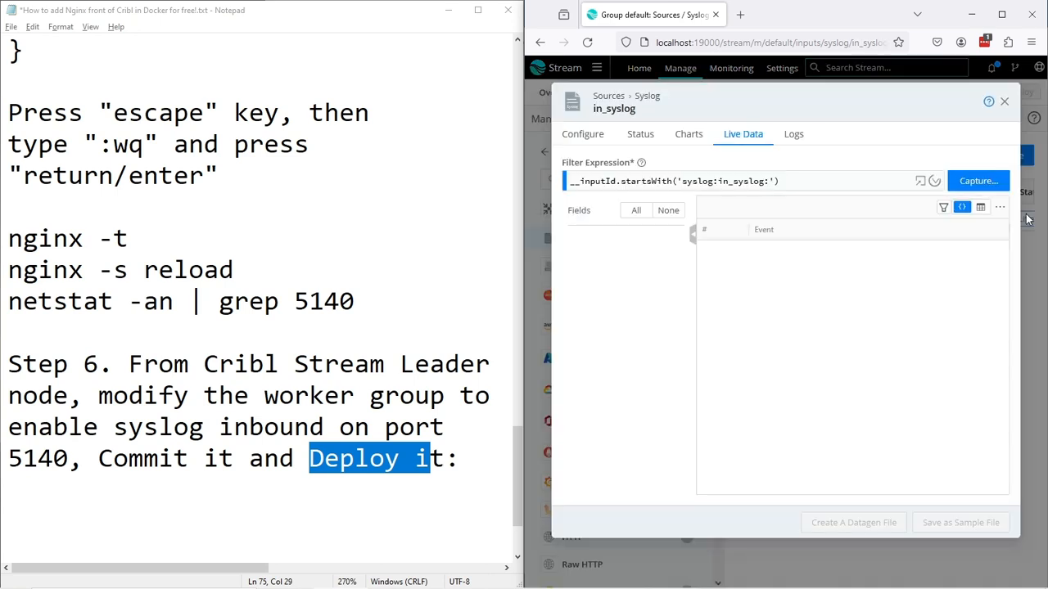
left_click(990, 185)
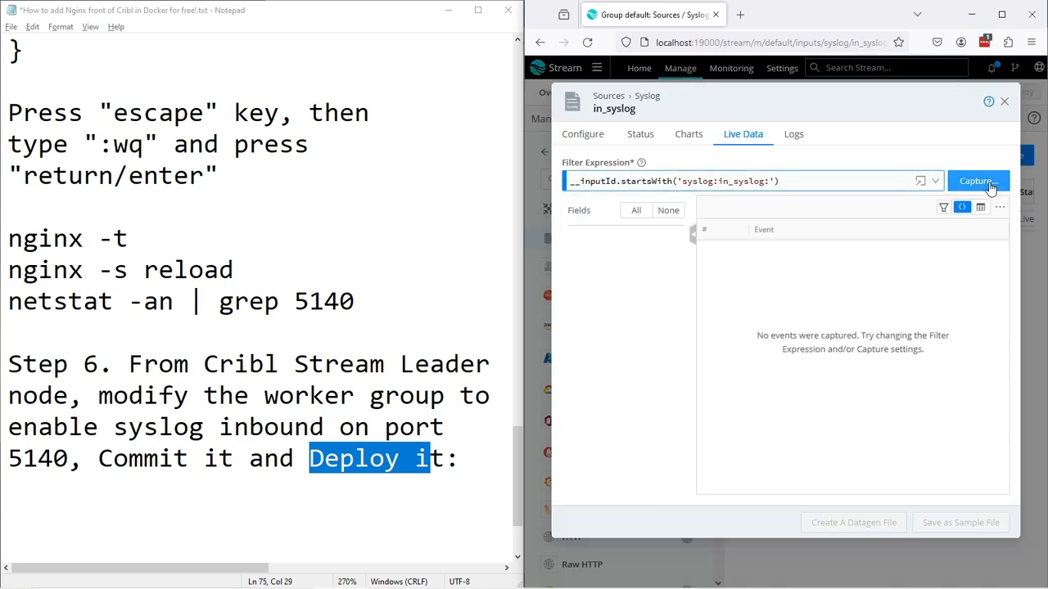
left_click(989, 181)
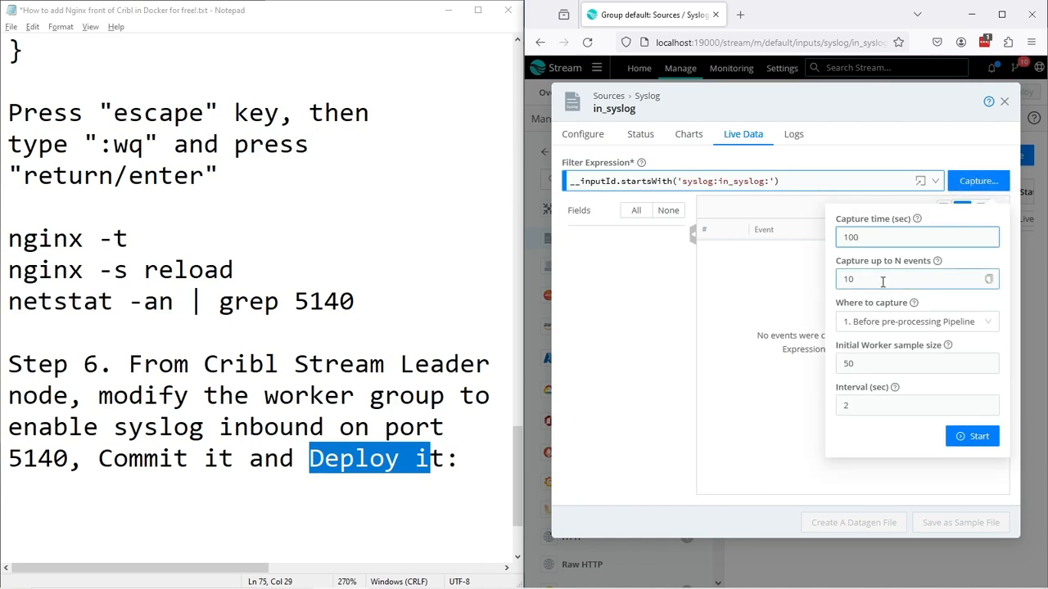
left_click_drag(872, 240, 837, 237)
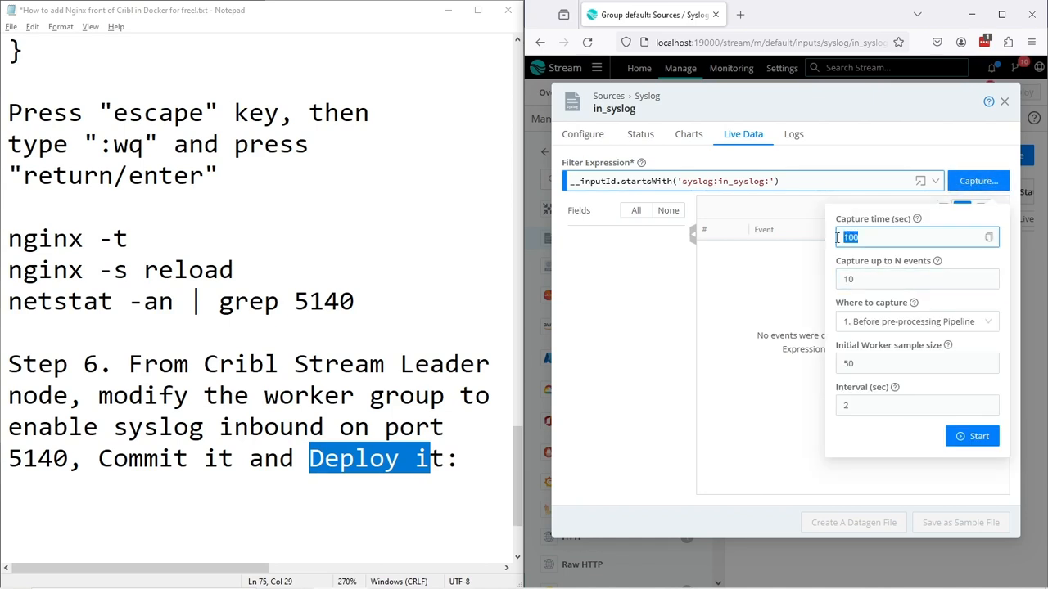
type("20")
key("BackSpace")
key("BackSpace")
type("120")
left_click(970, 436)
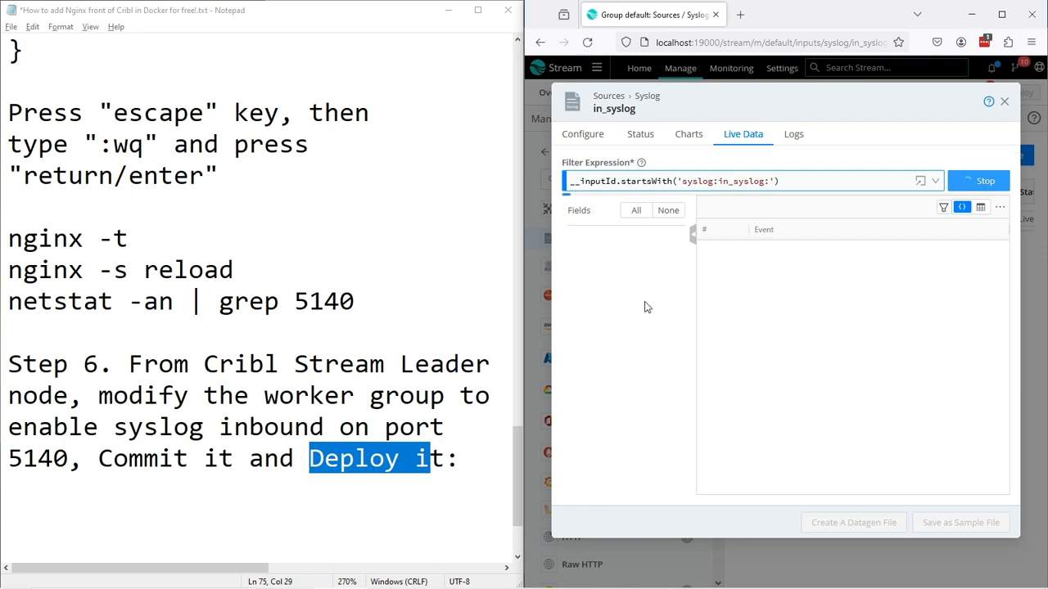
Begin a new section in the Notepad guide, after a blank line, reading "Step 7. Watch the live data".
left_click(466, 464)
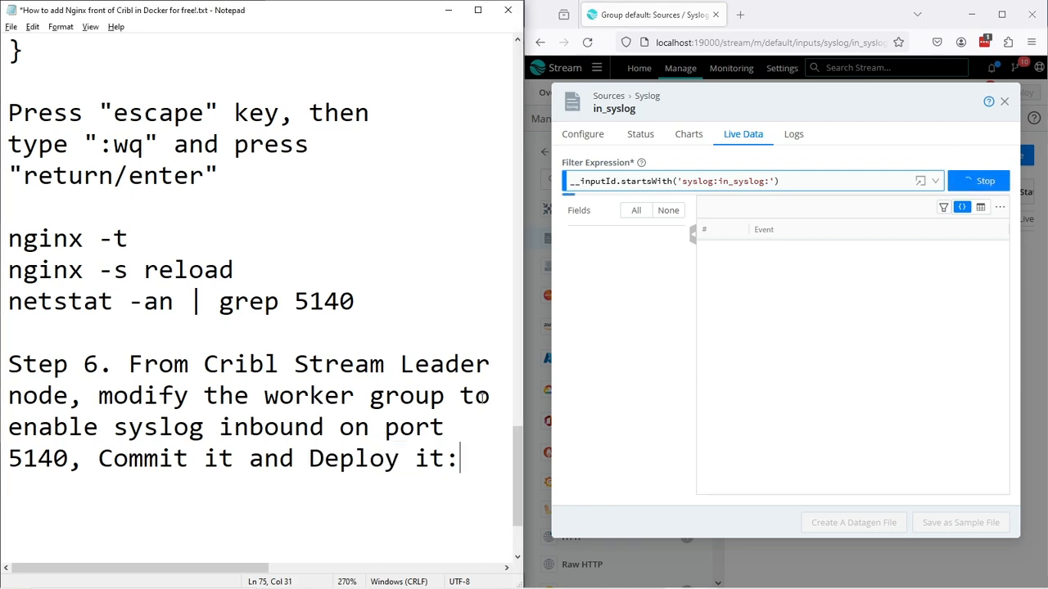
key("Return")
key("Return")
type("Ste")
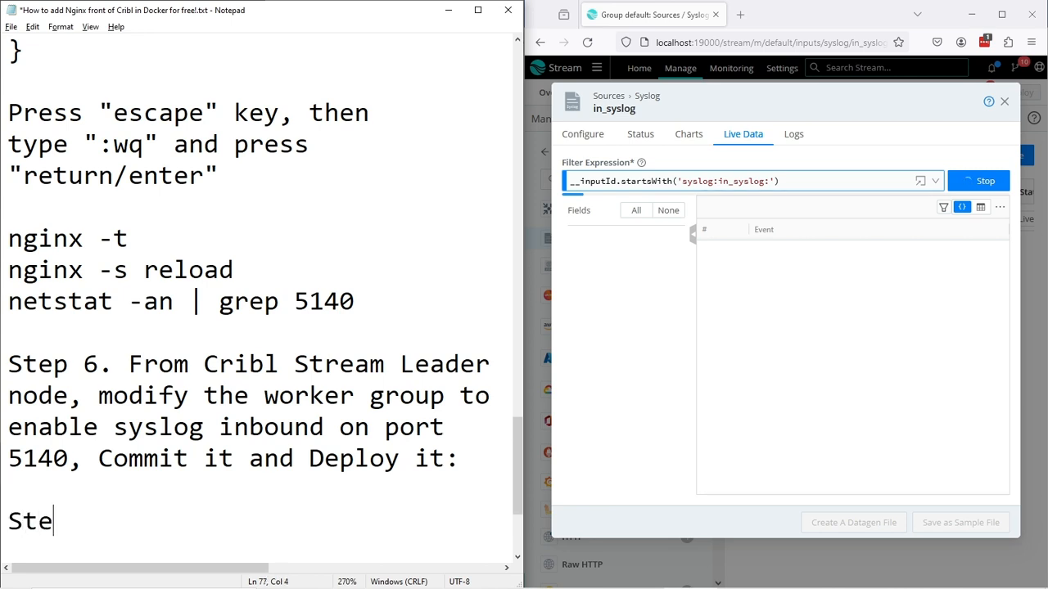
type("p 7. Watch ")
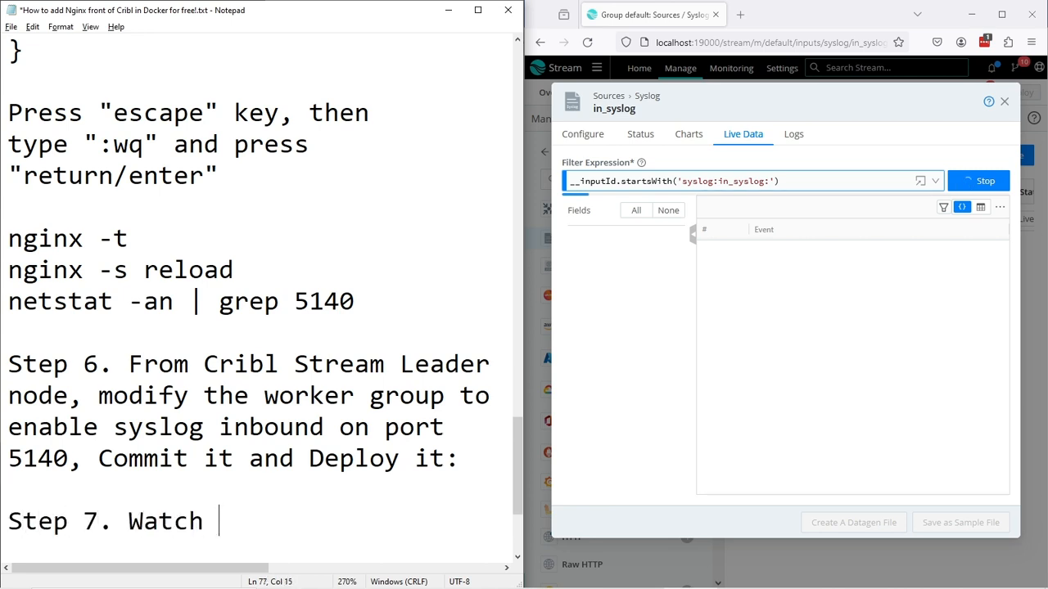
type("the live data")
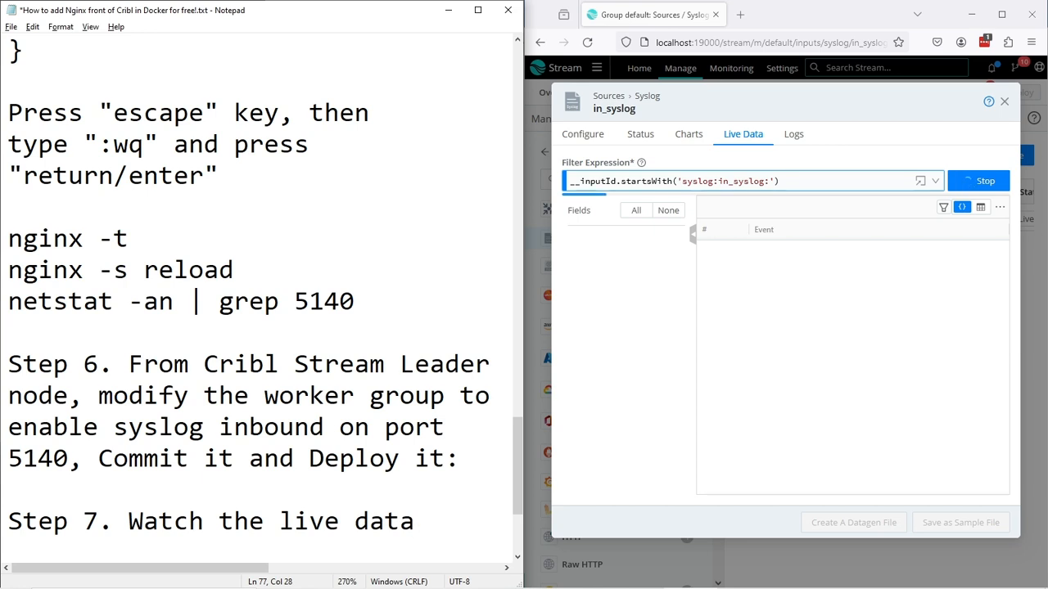
Complete the Step 7 text with "and then create some test traffic from your nginx host:" over three lines.
type("and")
key("Return")
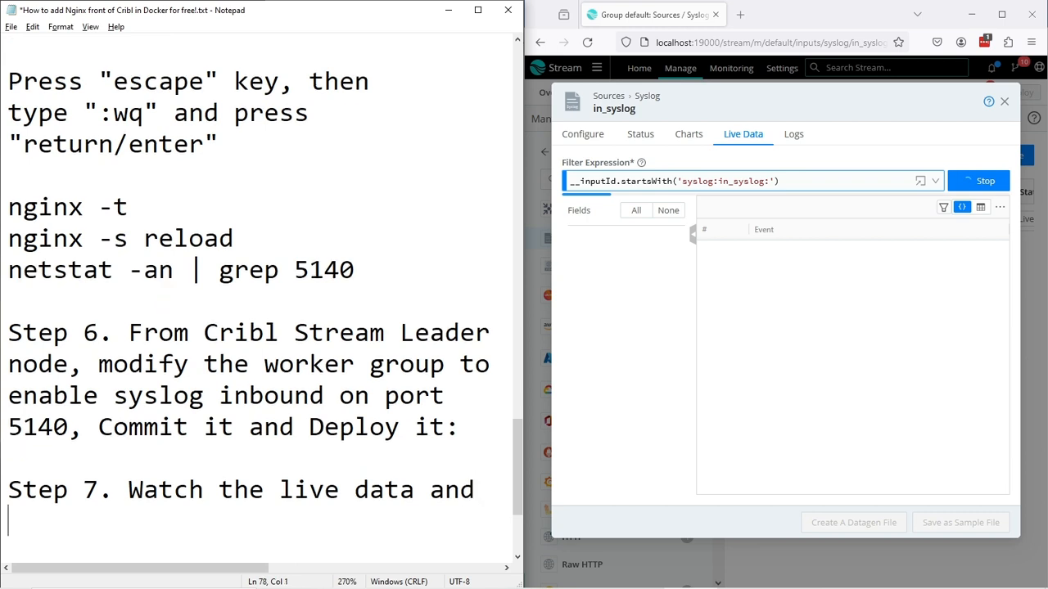
type("then create some ")
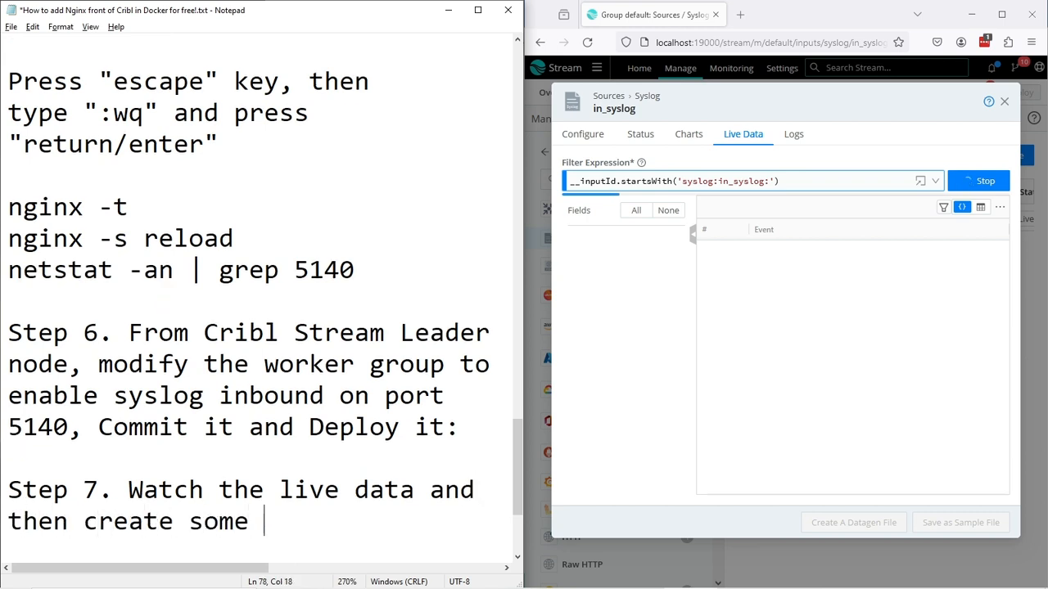
type("test traffic")
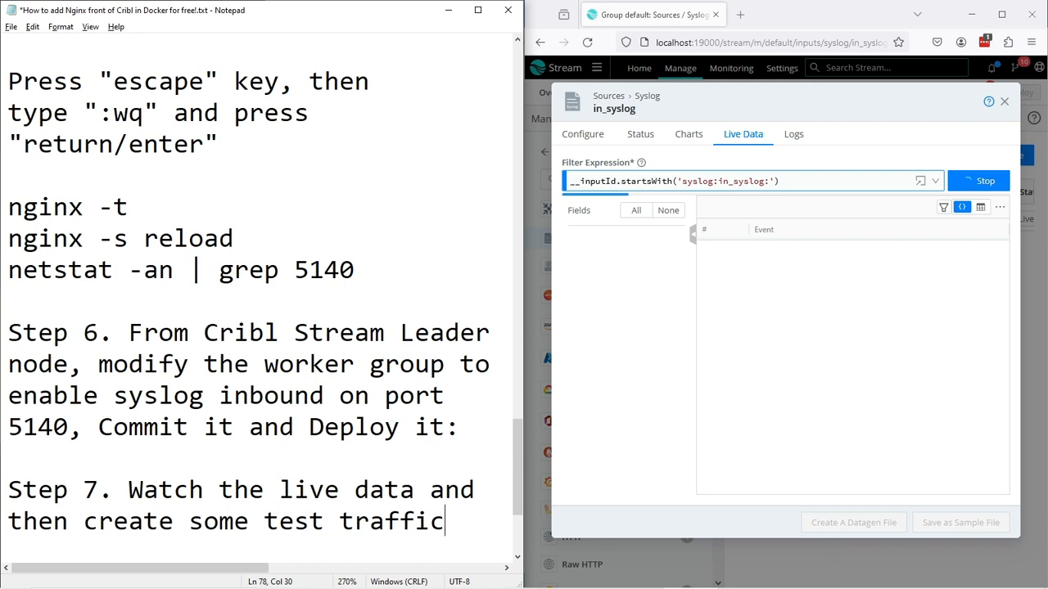
key("Return")
type("from y")
type("nginx host")
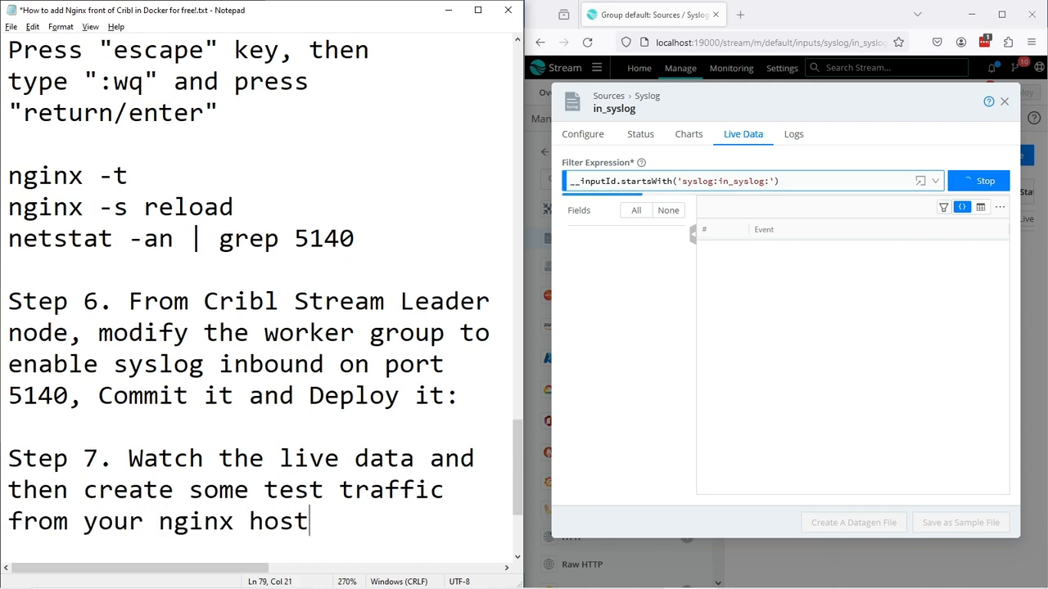
type(":")
Add the command curl localhost:5140 -d "test" below the Step 7 text after a blank line, and copy it.
key("Return")
key("Return")
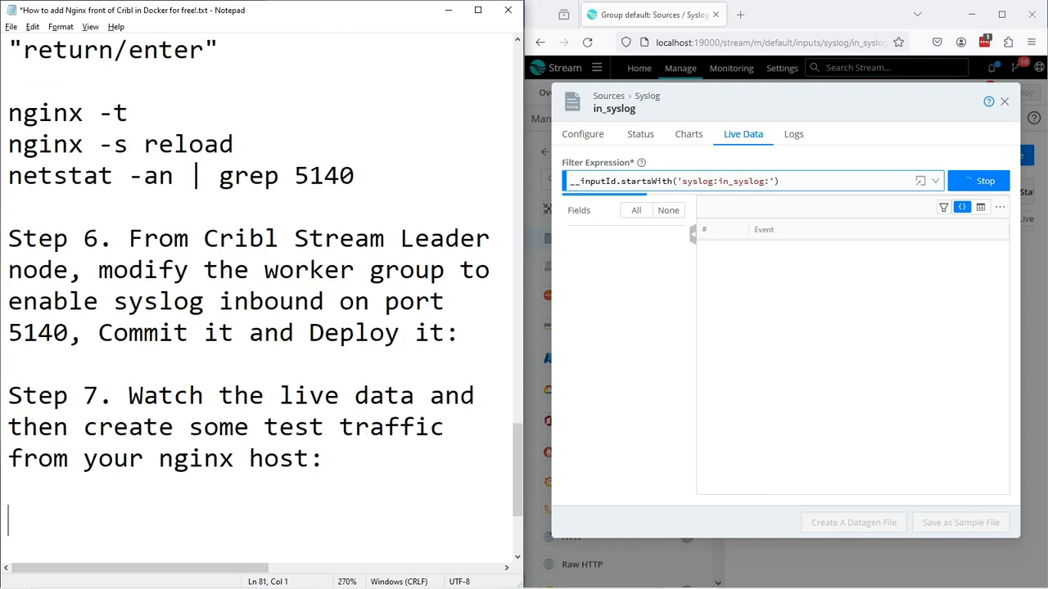
type("curl ")
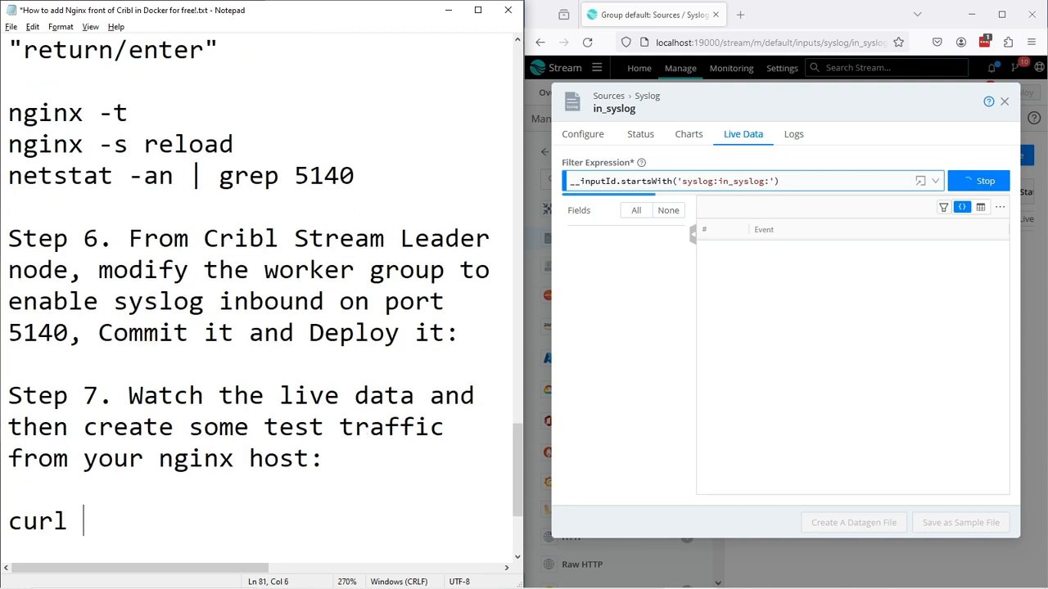
type("localhost:514")
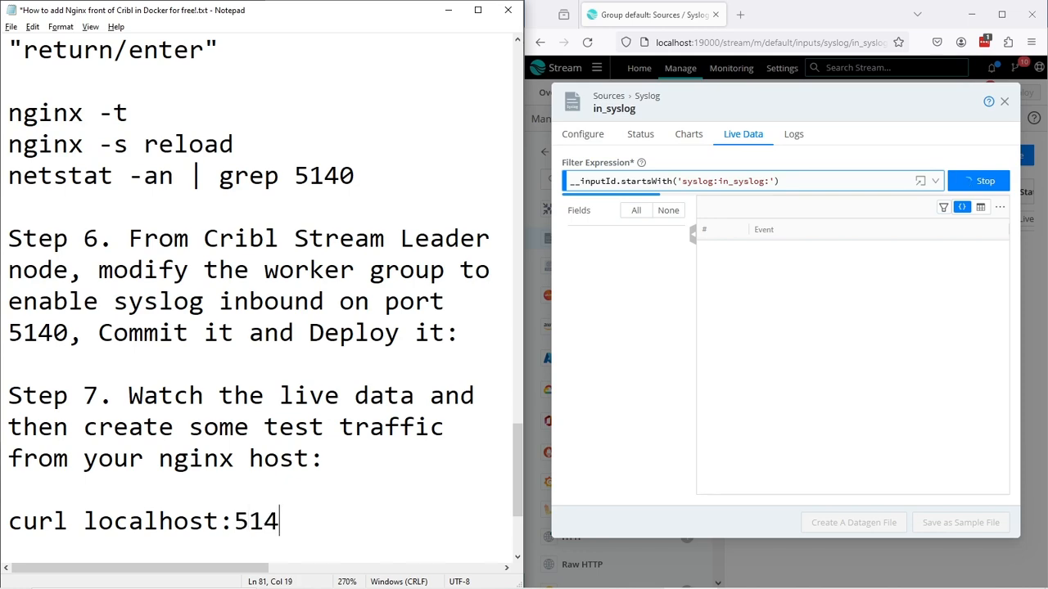
type("0 -d \"test\"")
key("shift+Home")
key("super+c")
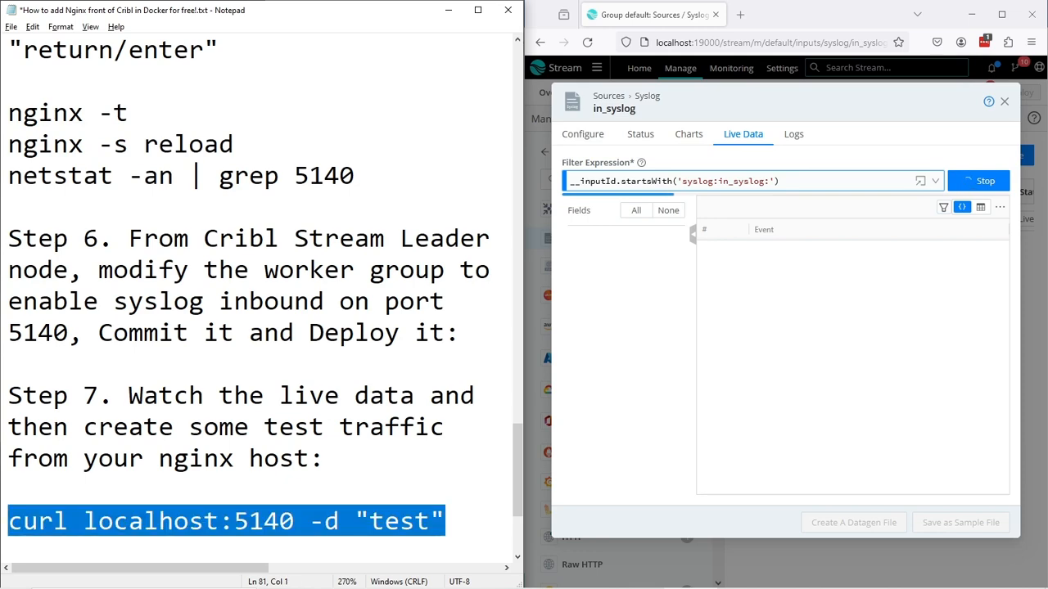
Switch to the Nginx container's command-line window and paste the copied curl test command at its prompt.
key("alt+Tab")
key("alt+Tab")
key("alt+Tab")
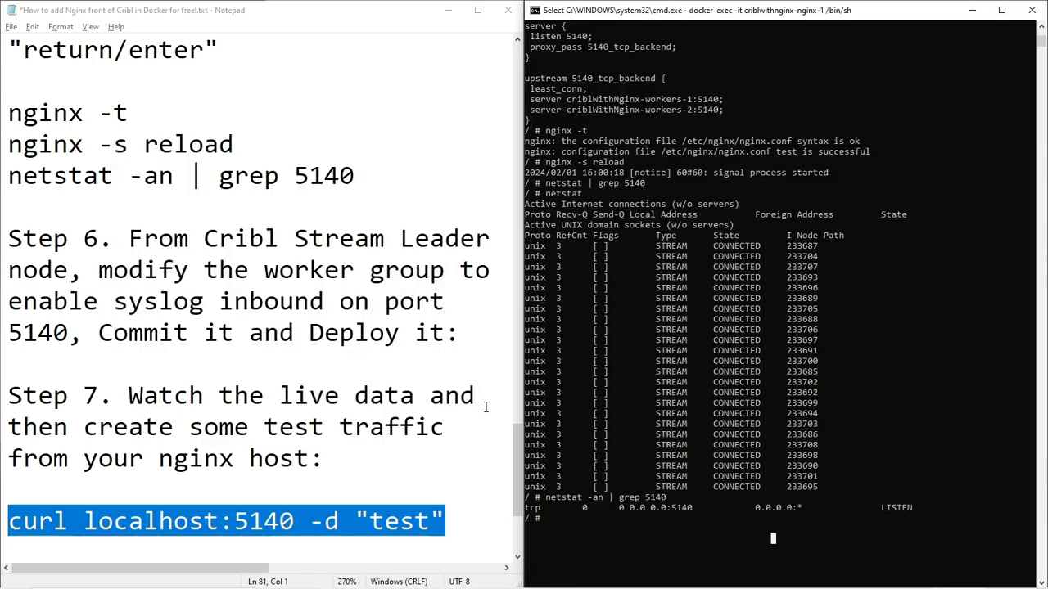
key("Escape")
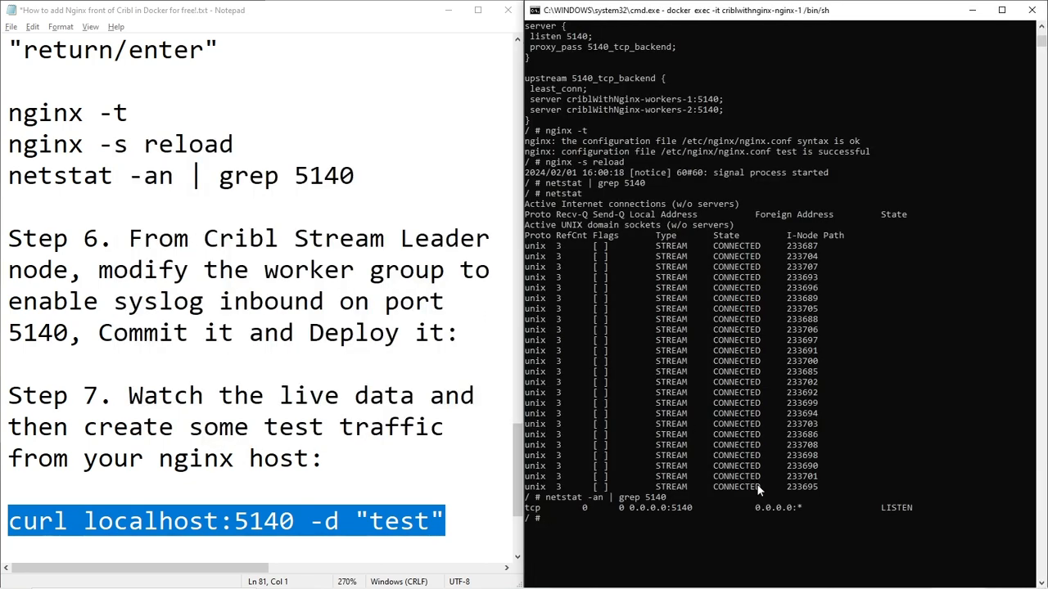
right_click(432, 528)
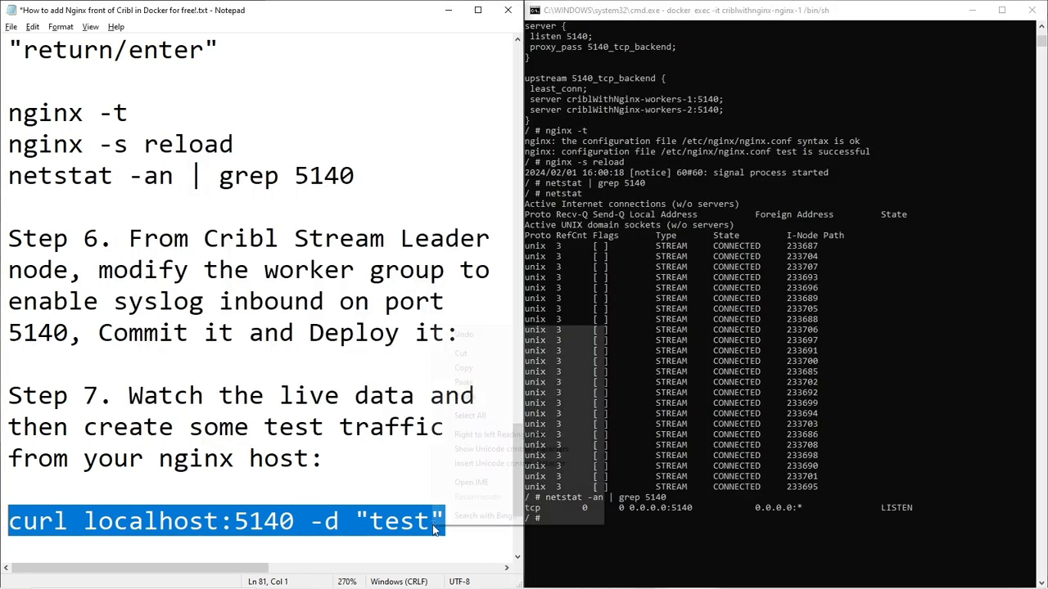
left_click(513, 371)
right_click(711, 535)
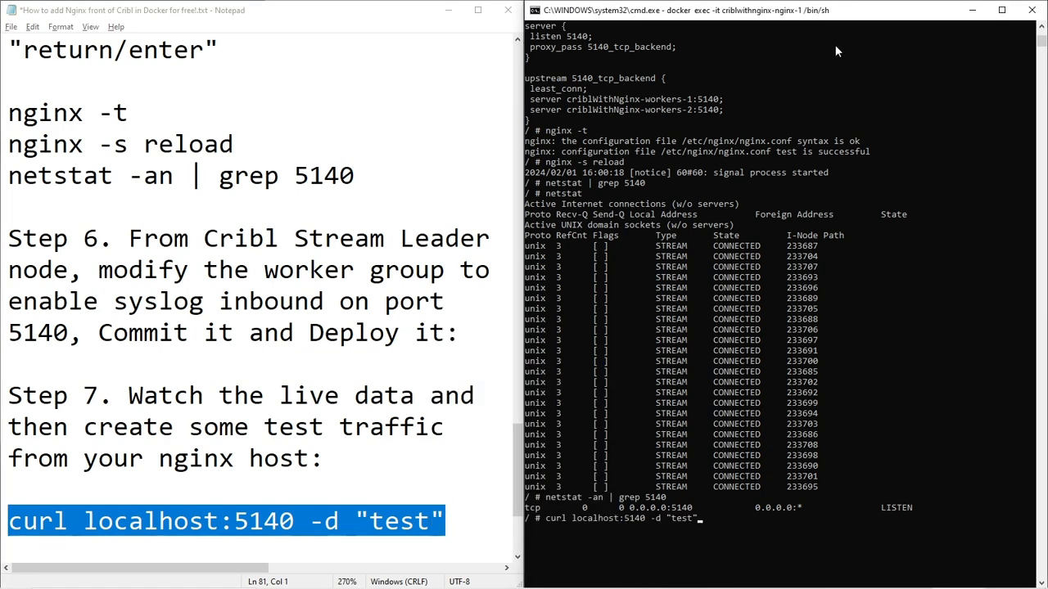
Snap the command-line window over Notepad's half of the screen, beside the Cribl live data capture.
left_click_drag(836, 11, 377, 77)
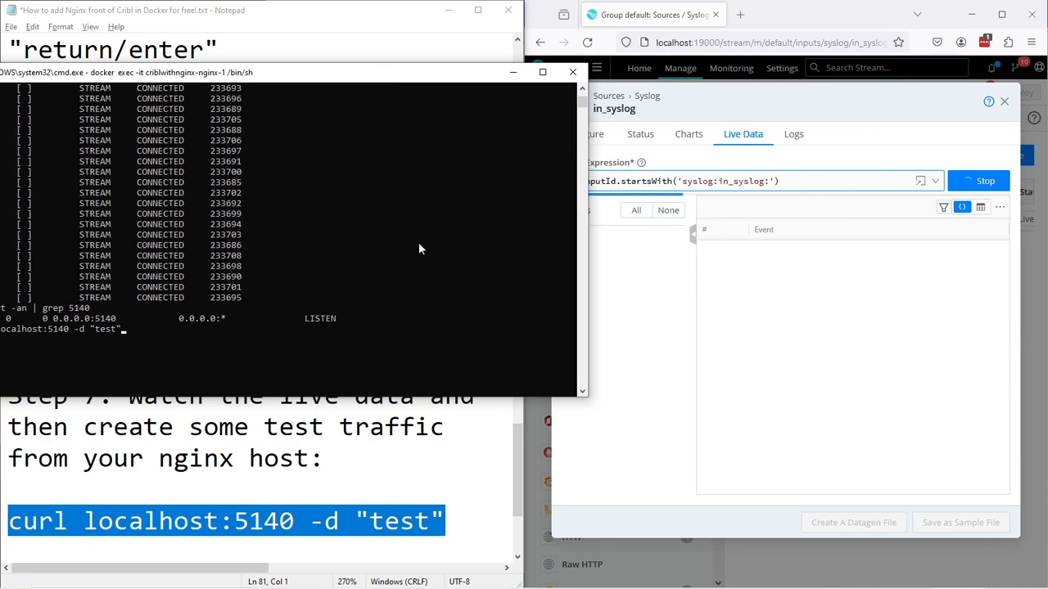
left_click(873, 11)
left_click(385, 74)
left_click_drag(387, 77, 2, 337)
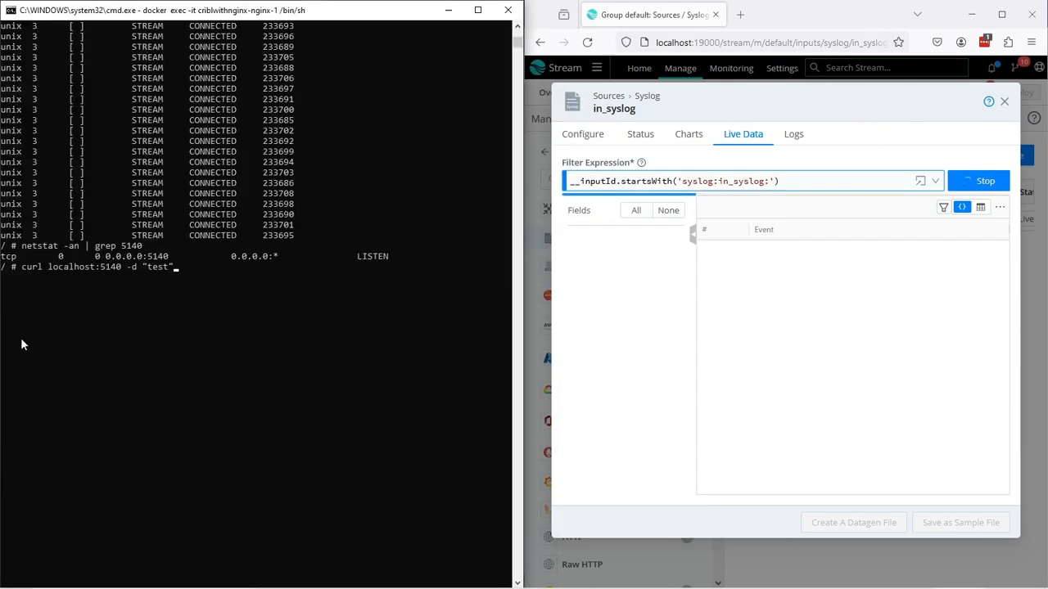
Run the pasted curl test command in the Nginx container and interrupt it to get the prompt back.
key("Return")
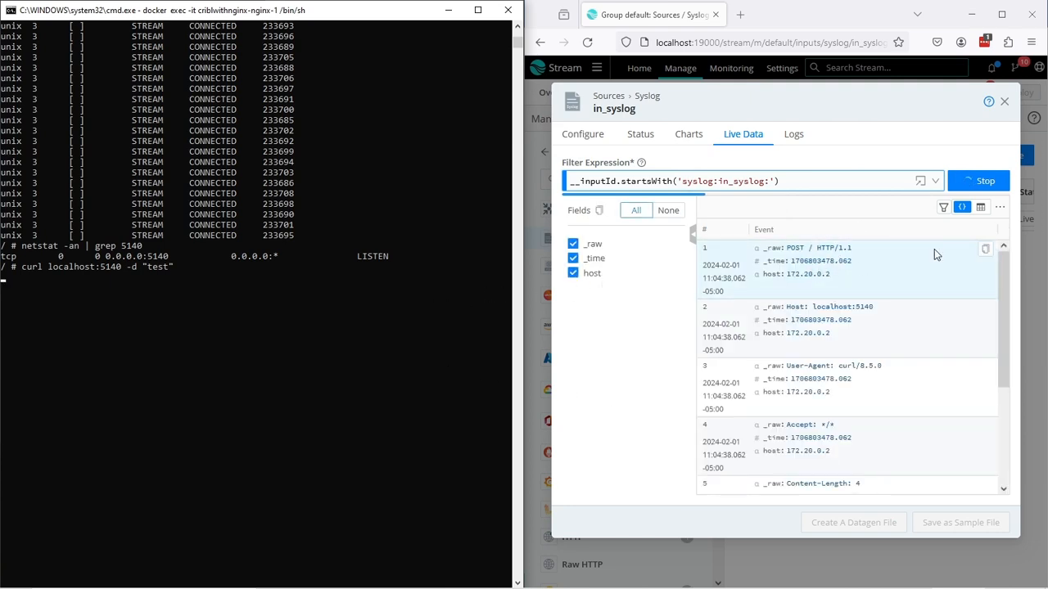
left_click(311, 384)
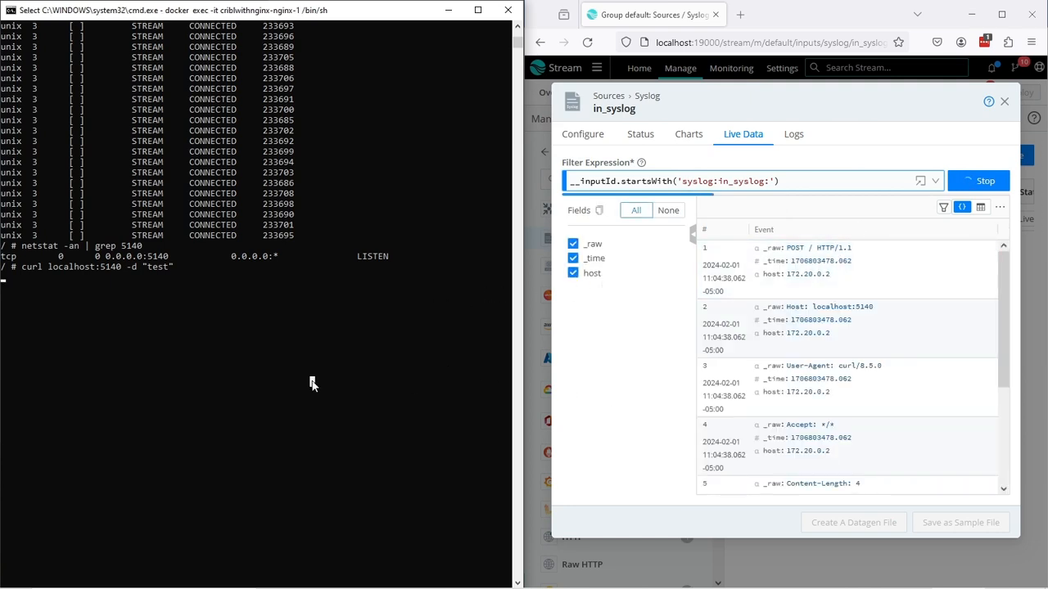
key("Escape")
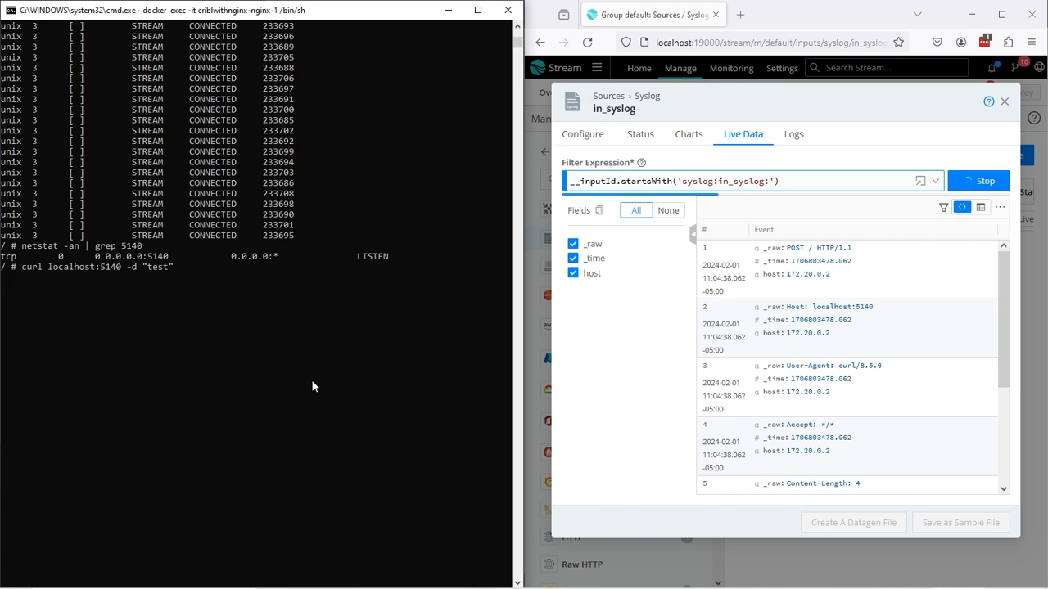
key("ctrl+c")
Examine the captured syslog events through to the last one, checking its _raw field for the curl test text.
scroll(890, 344, "down", 1)
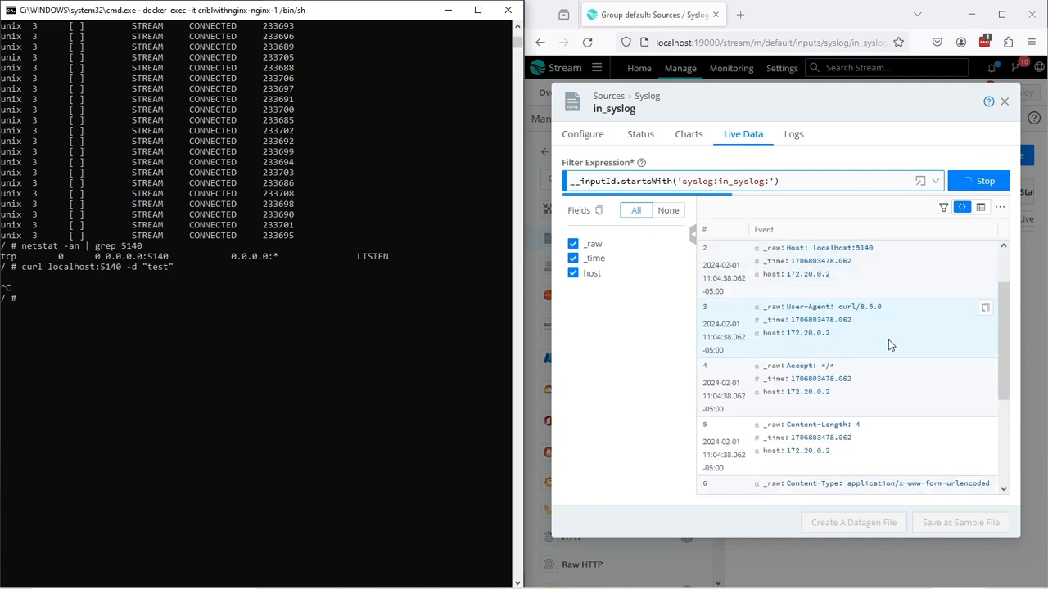
scroll(888, 345, "down", 3)
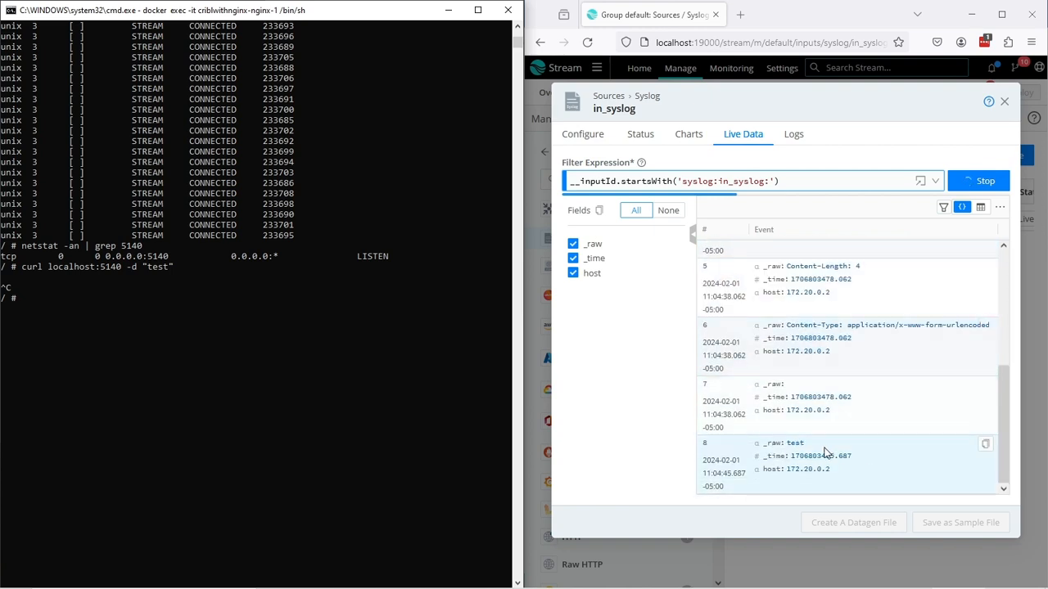
double_click(795, 442)
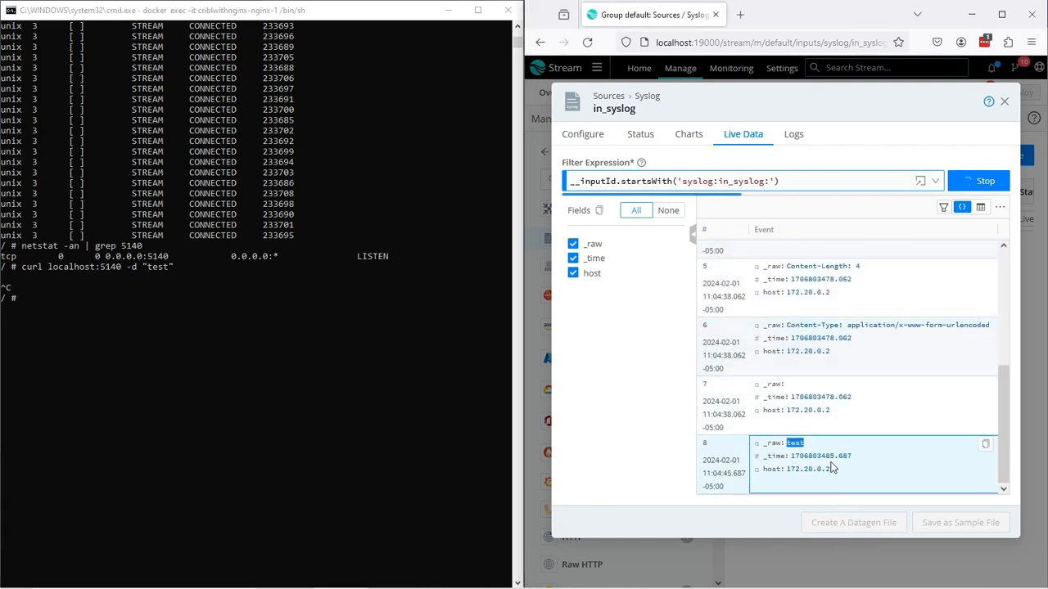
scroll(834, 467, "up", 3)
scroll(852, 442, "down", 3)
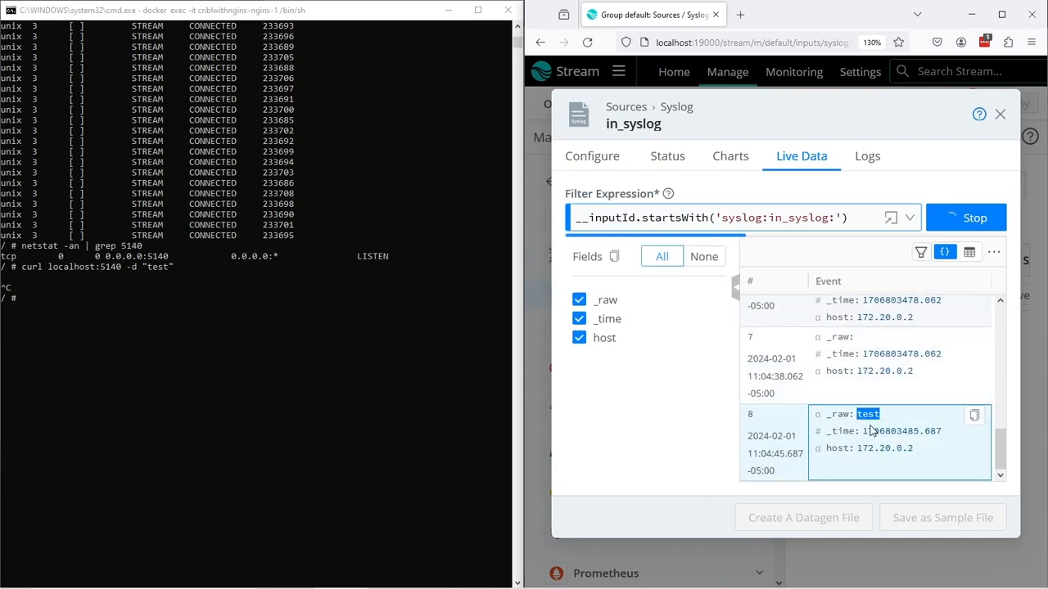
scroll(874, 424, "up", 5)
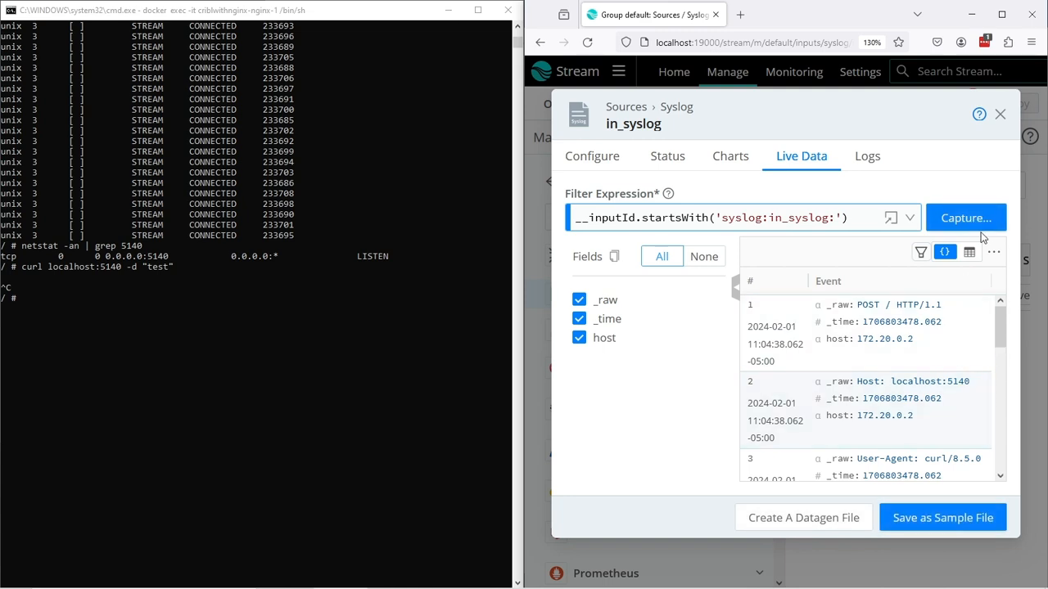
Start a new 120-second live capture of up to 10 events on in_syslog and reduce the browser zoom to 90%.
left_click(976, 228)
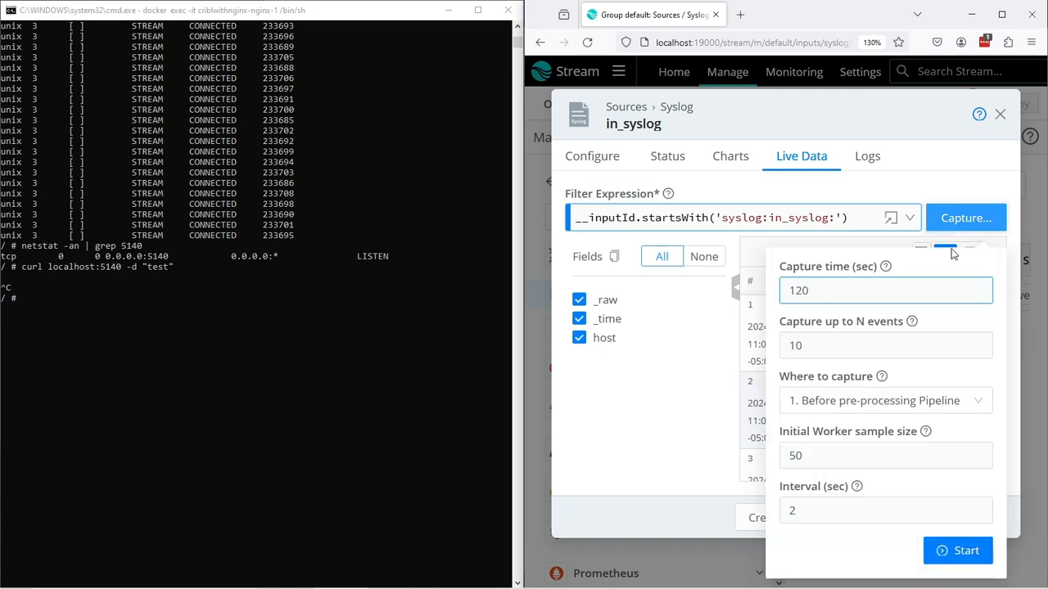
left_click(956, 551)
key("ctrl+minus")
key("ctrl+minus")
key("ctrl+minus")
key("ctrl+minus")
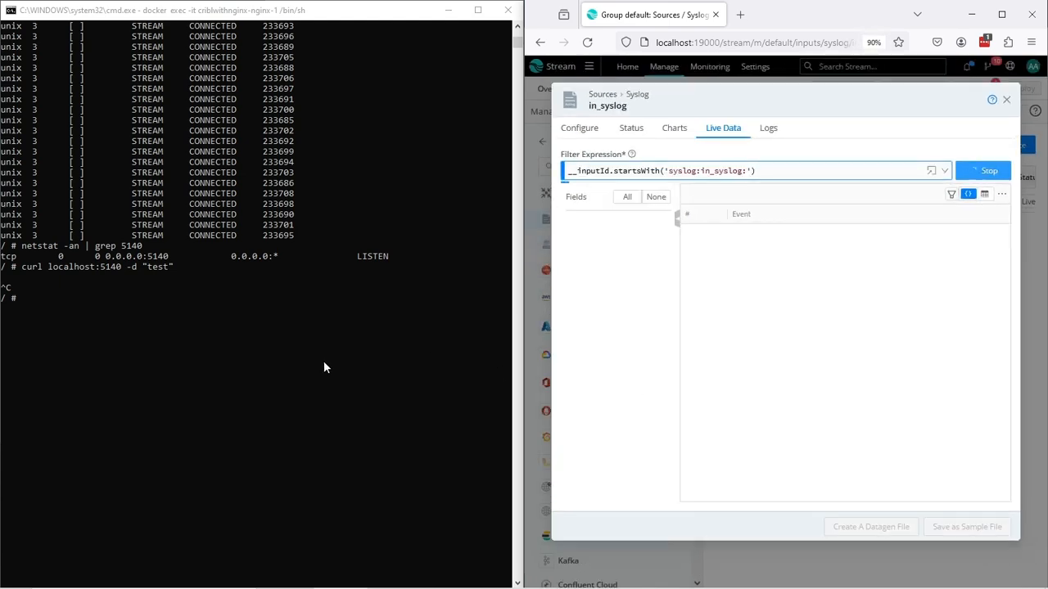
Switch to Notepad and add "Step 8. Continue watching" below the curl command after a blank line.
key("alt+Tab")
key("Tab")
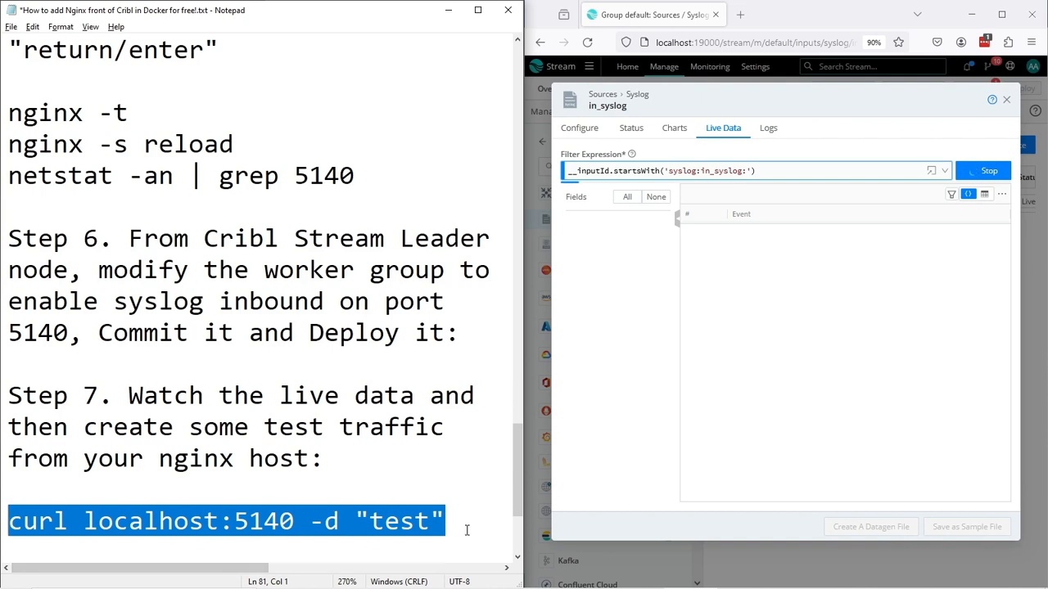
left_click(467, 530)
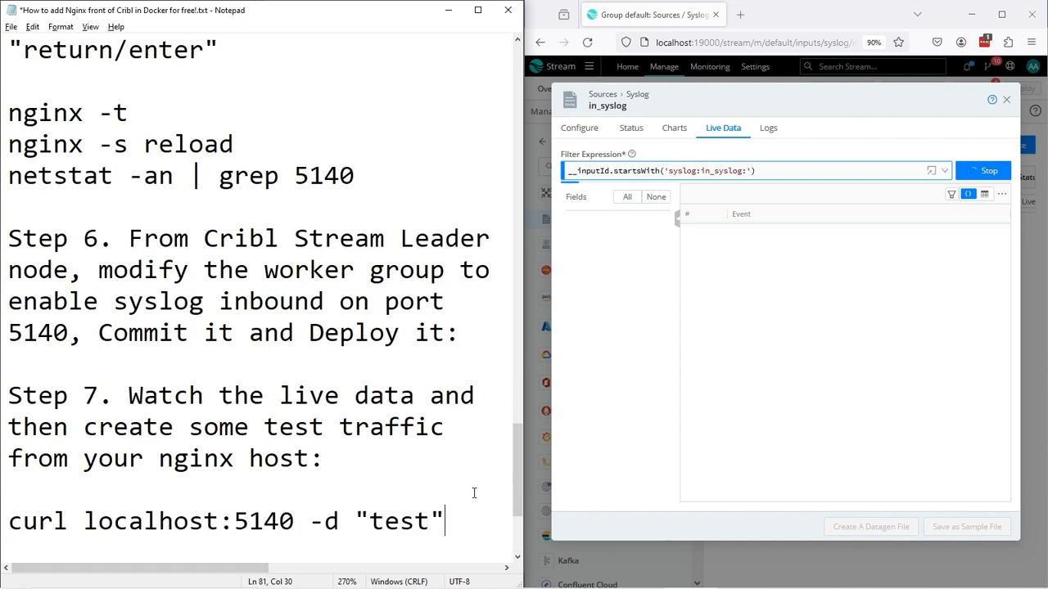
key("Return")
key("Return")
type("Step 8.")
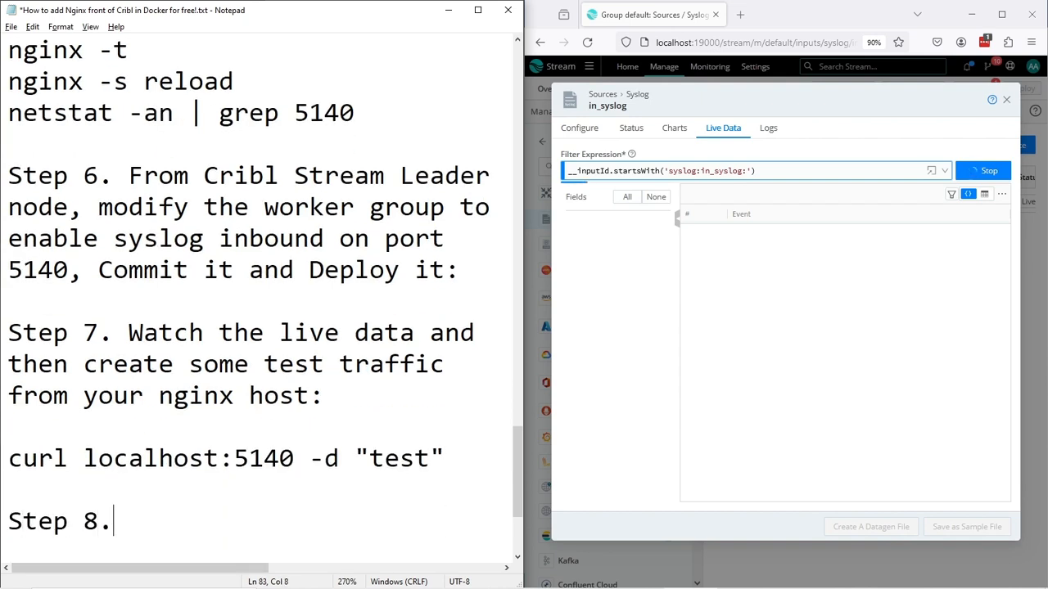
type(" Continue watching")
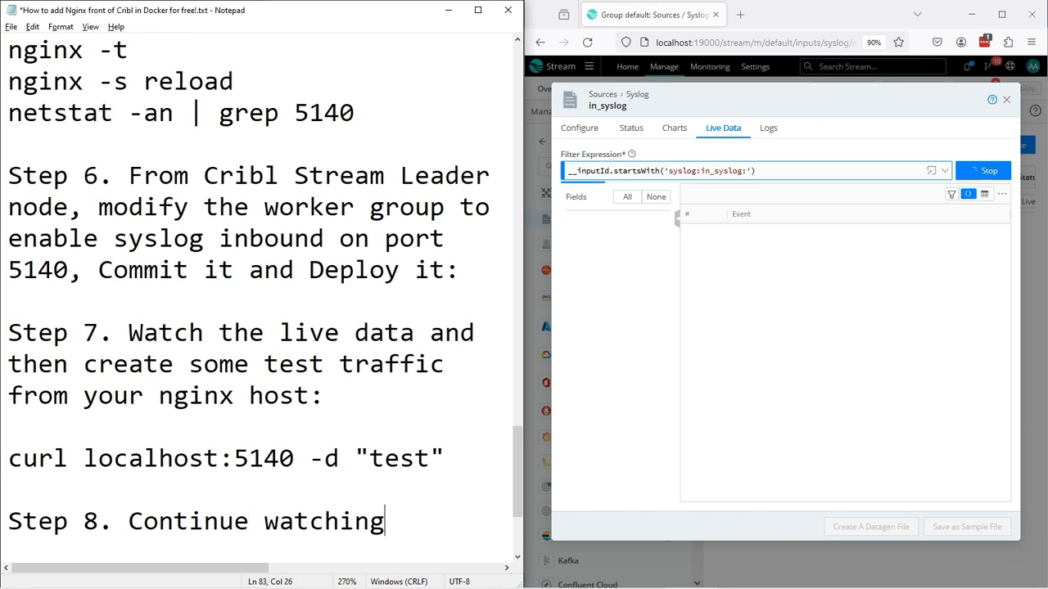
Complete the Step 8 text with "and send data from your machine to nginx", wrapping it over three lines.
type(" and")
key("Return")
type("send ")
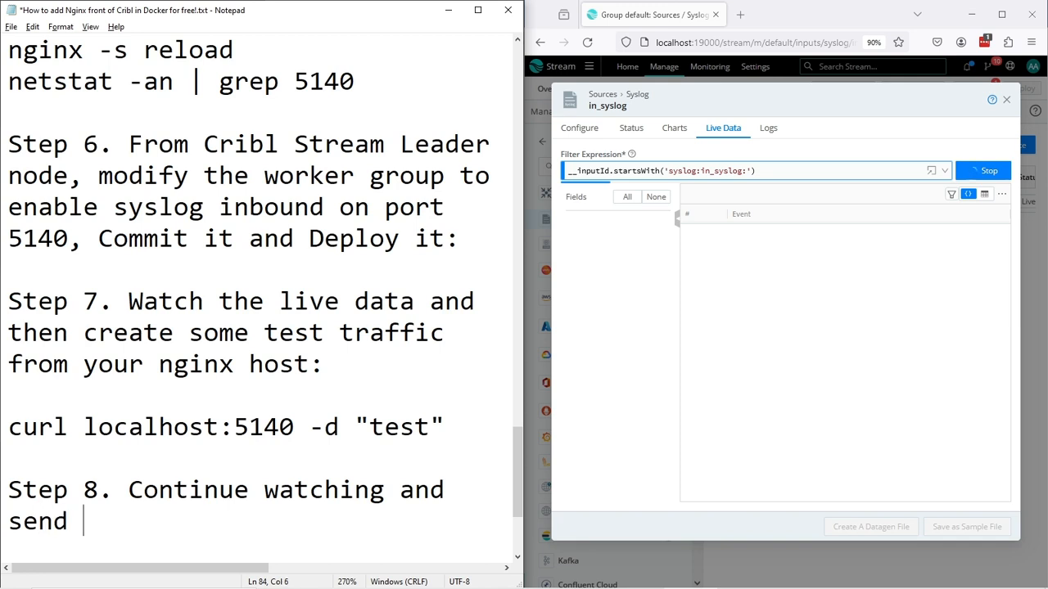
type("data from yo")
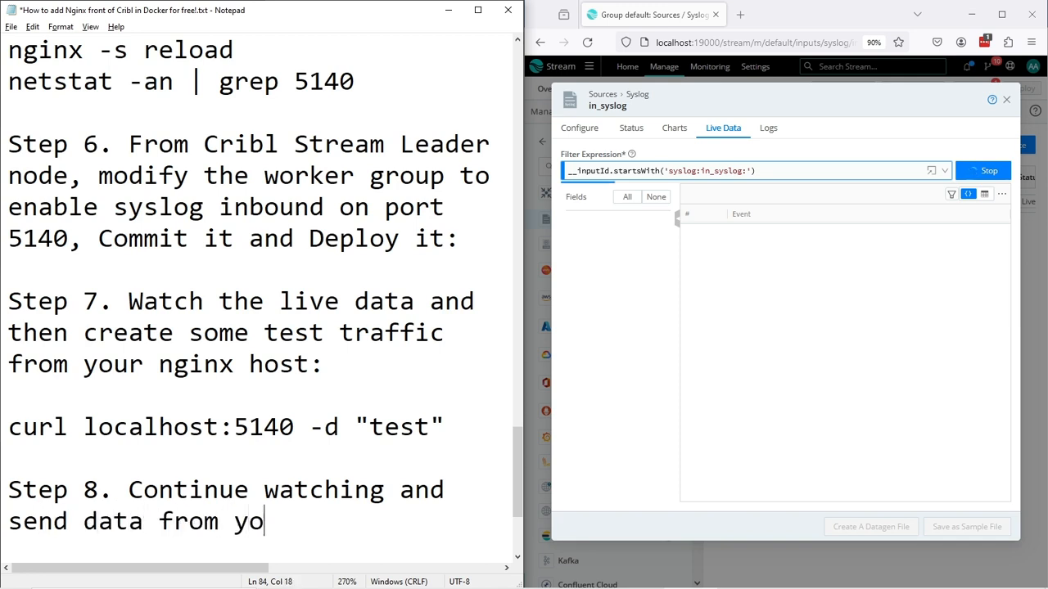
type("ur machien to")
key("BackSpace")
key("BackSpace")
key("BackSpace")
key("BackSpace")
key("BackSpace")
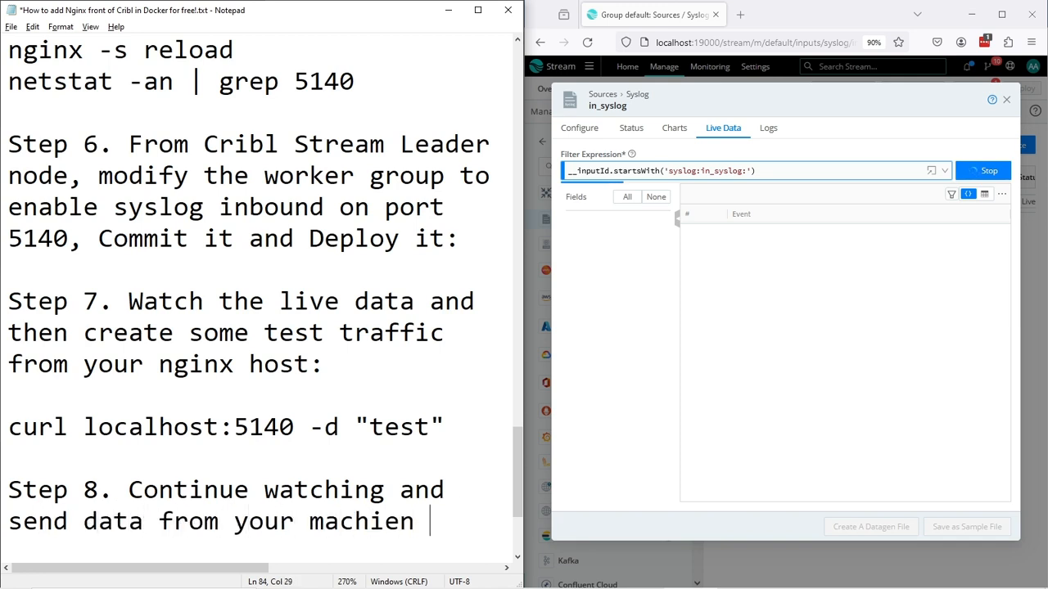
type("ne to")
key("Return")
type("nginx")
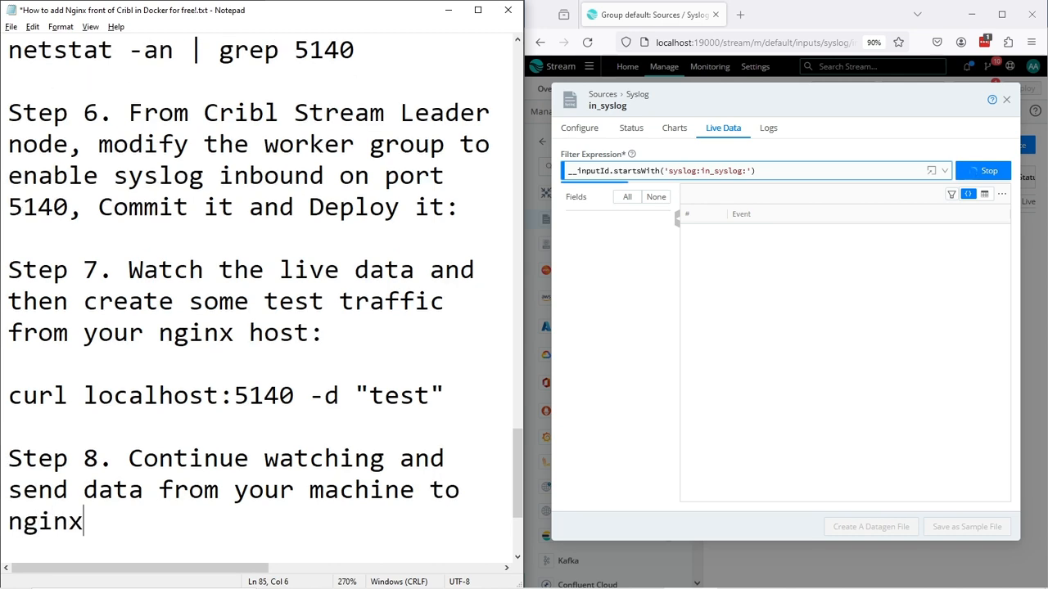
Add the line "start-> run -> powershell" below the Step 8 text after a blank line.
key("Return")
key("Return")
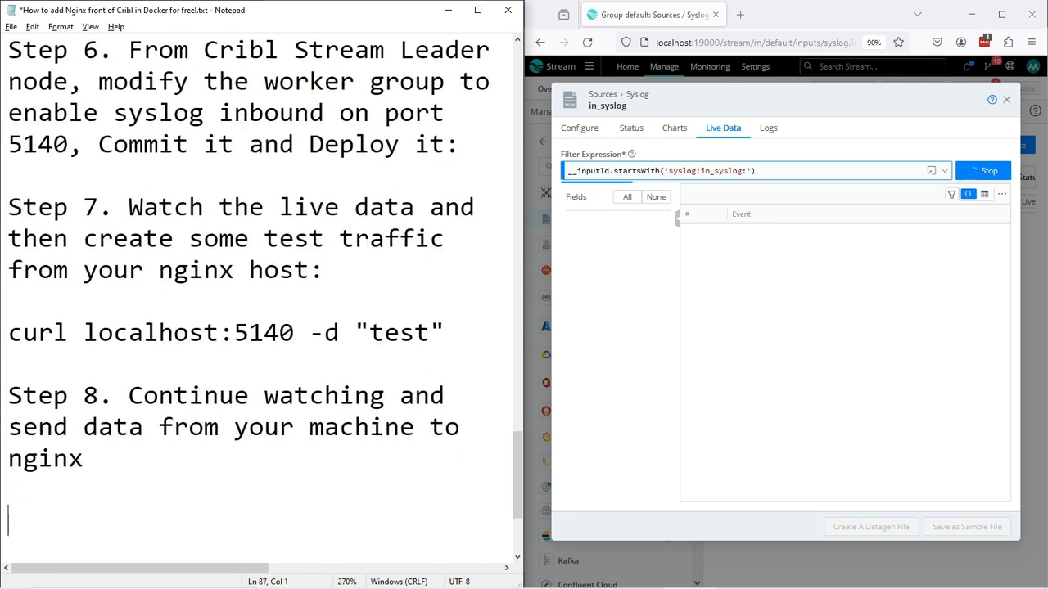
type("start-> r")
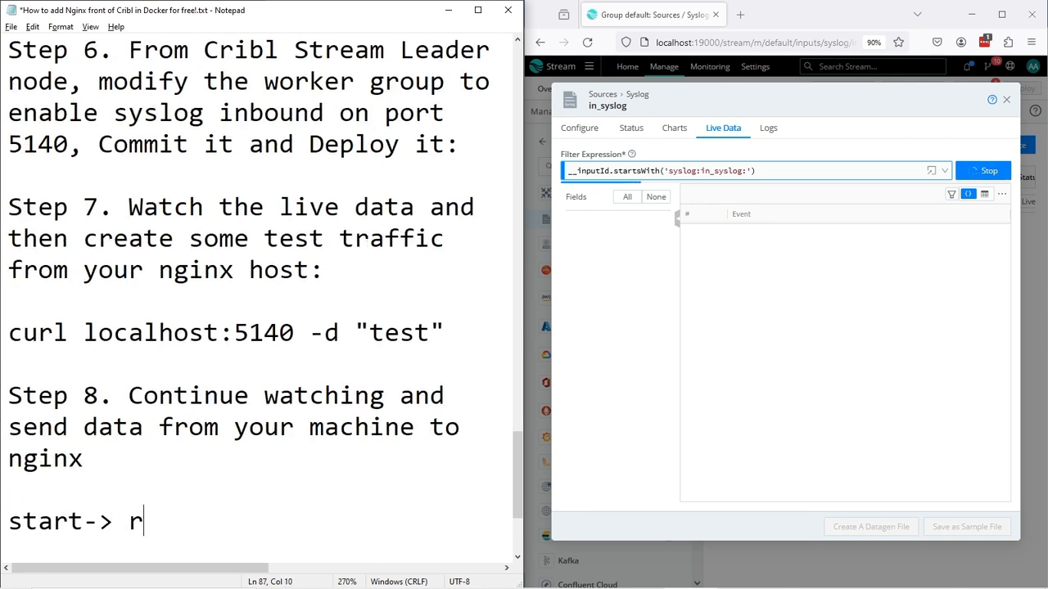
type("un -> power")
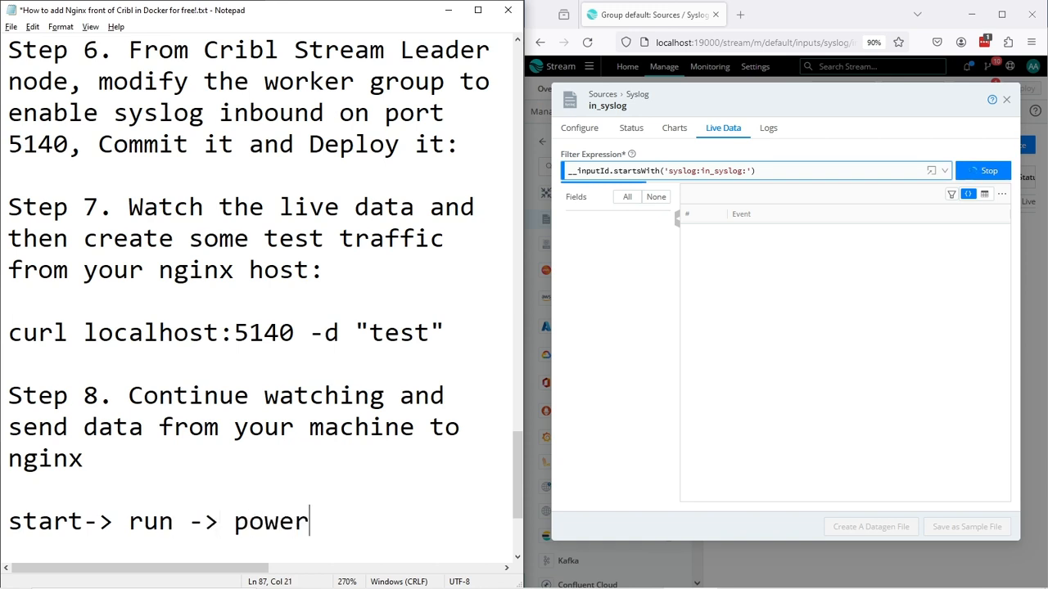
type("shell")
Insert a "Windows:" line above the powershell line, space its first arrow as "start -> run", and leave a blank line beneath.
key("Up")
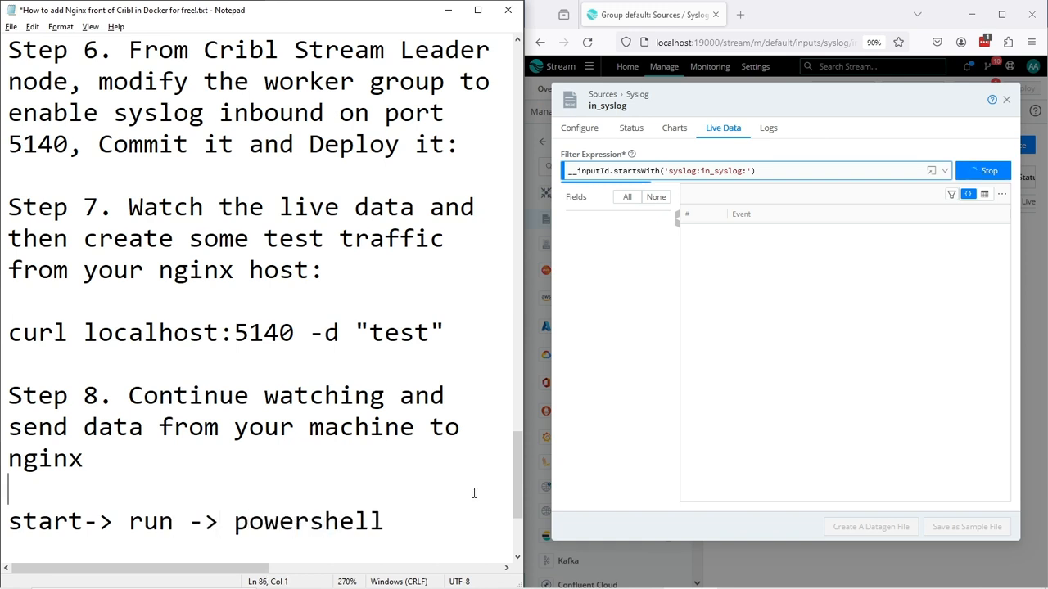
key("Return")
type("Windows:")
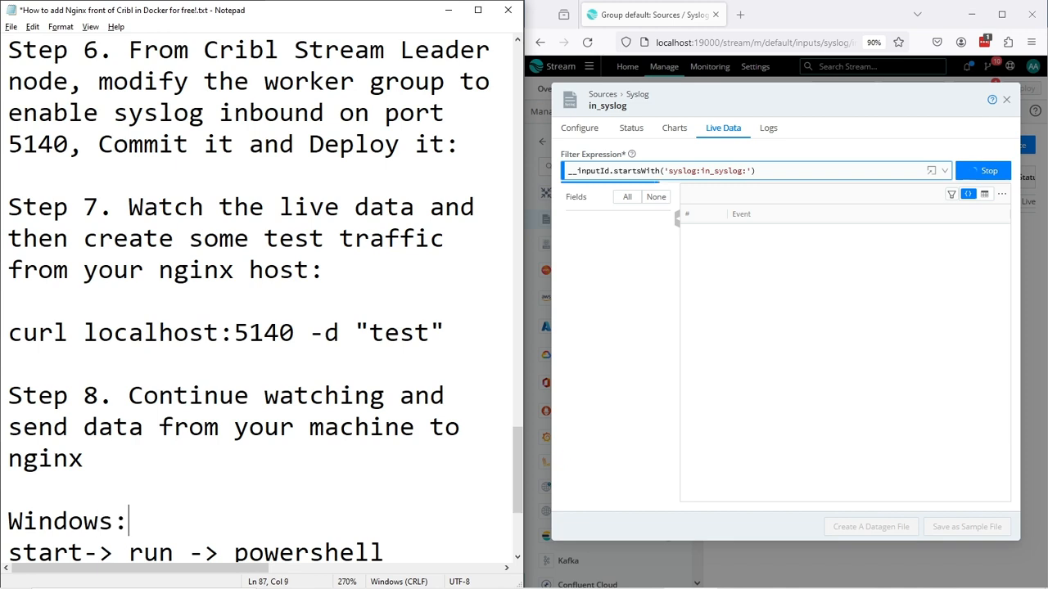
key("Down")
key("Left")
key("Left")
key("Left")
key("End")
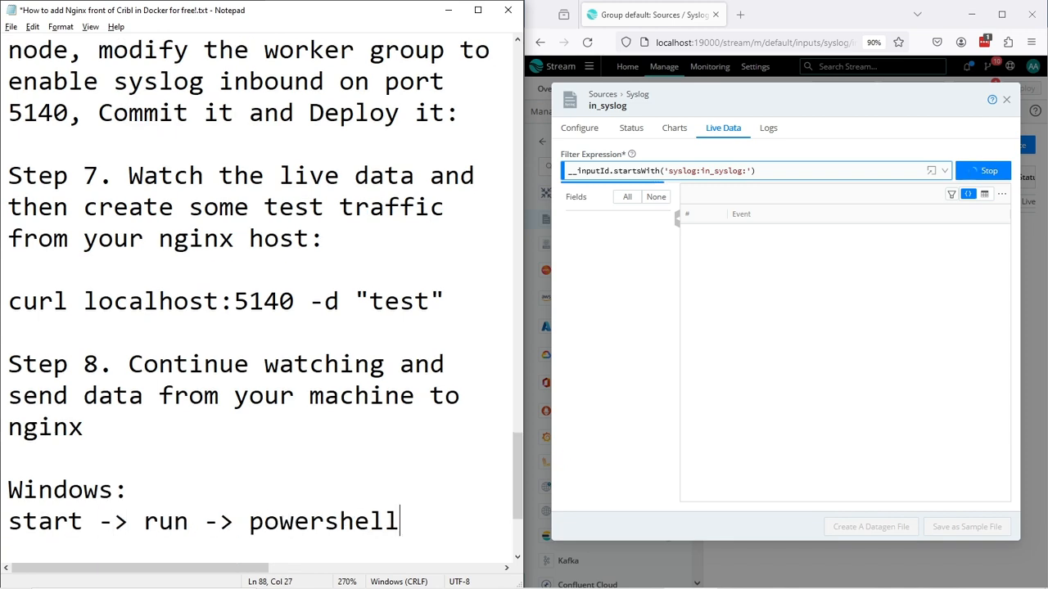
key("Return")
key("Return")
key("super+r")
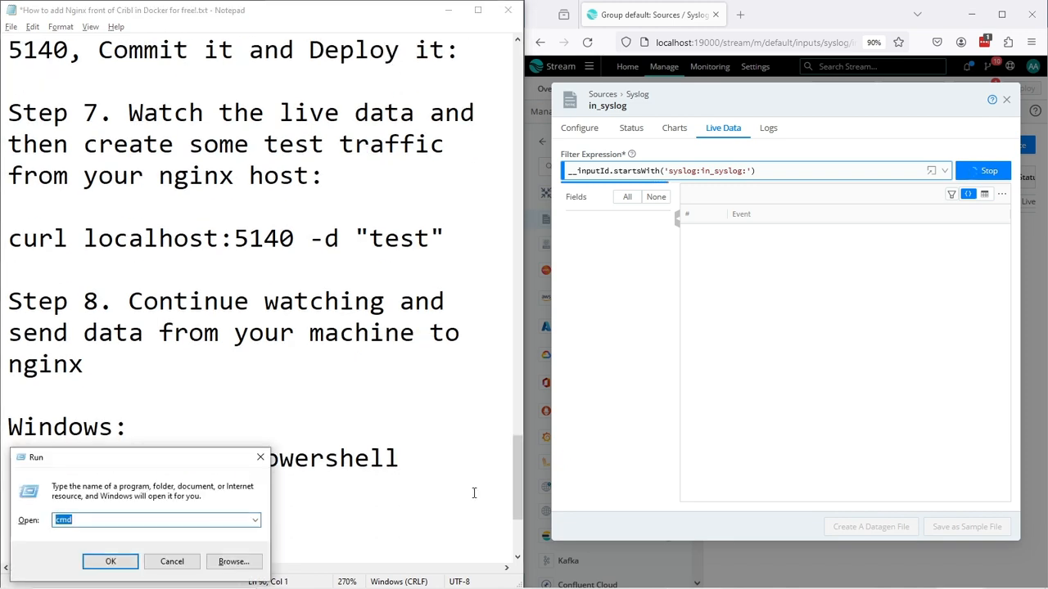
type("powershell")
key("Return")
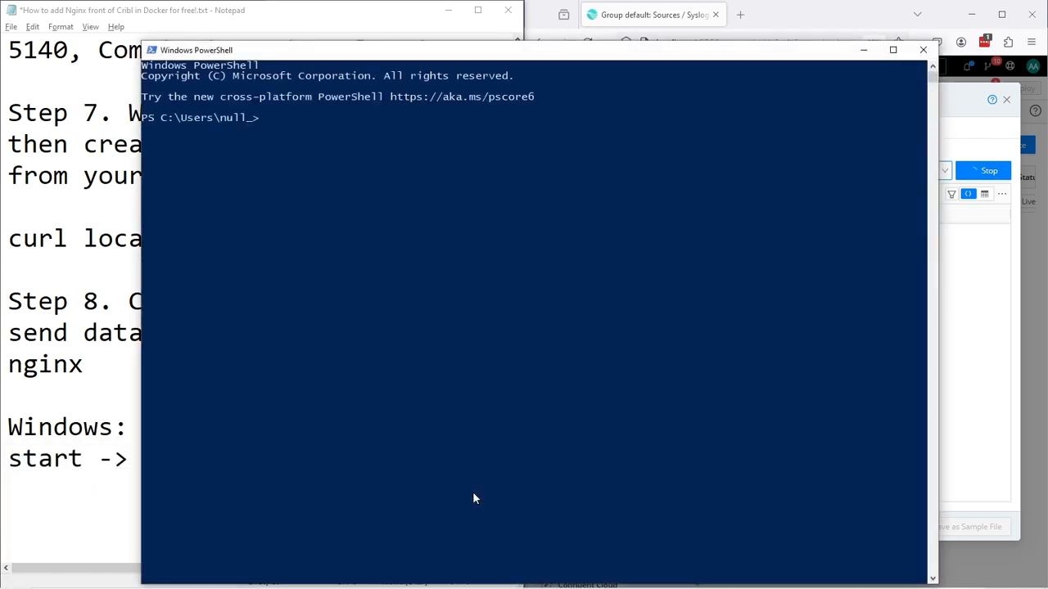
type("invoke-webrequest http://loc")
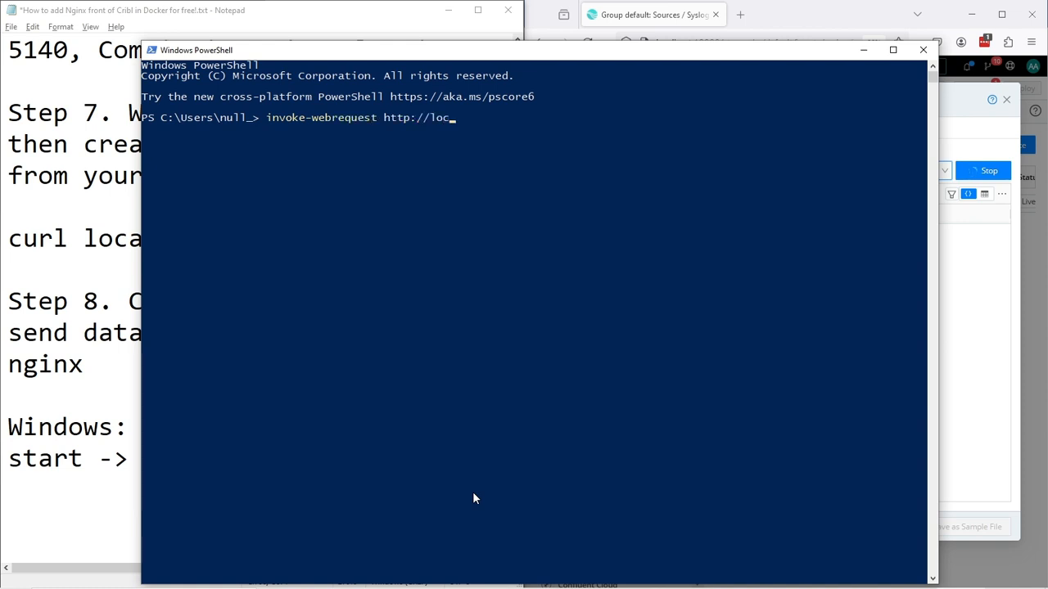
type("alhost:5140")
key("Return")
Snap the PowerShell window over Notepad's half of the screen, beside the Cribl live data capture.
left_click(970, 386)
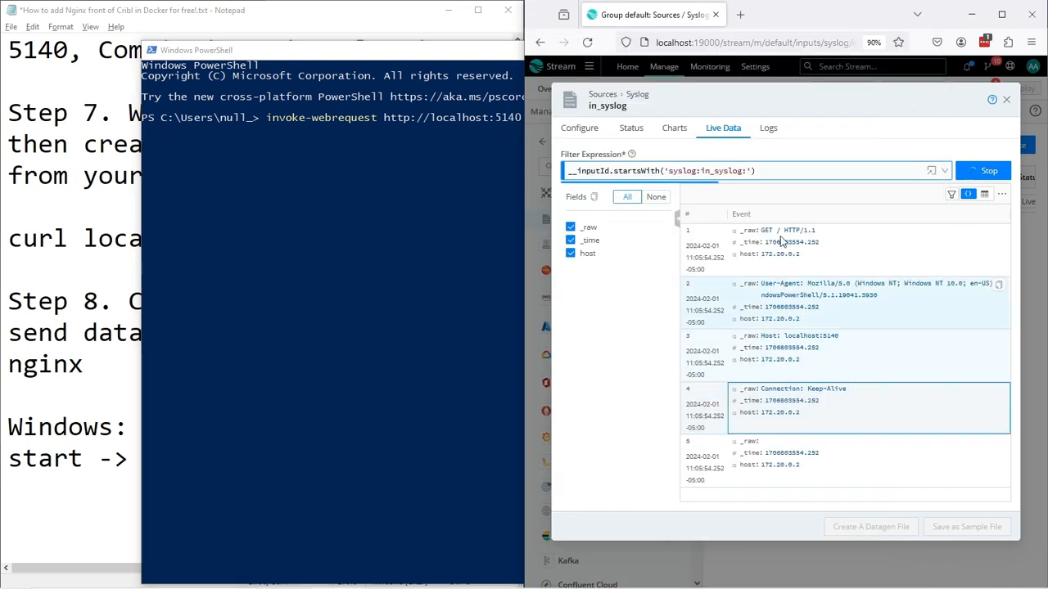
left_click(420, 302)
left_click_drag(581, 50, 4, 164)
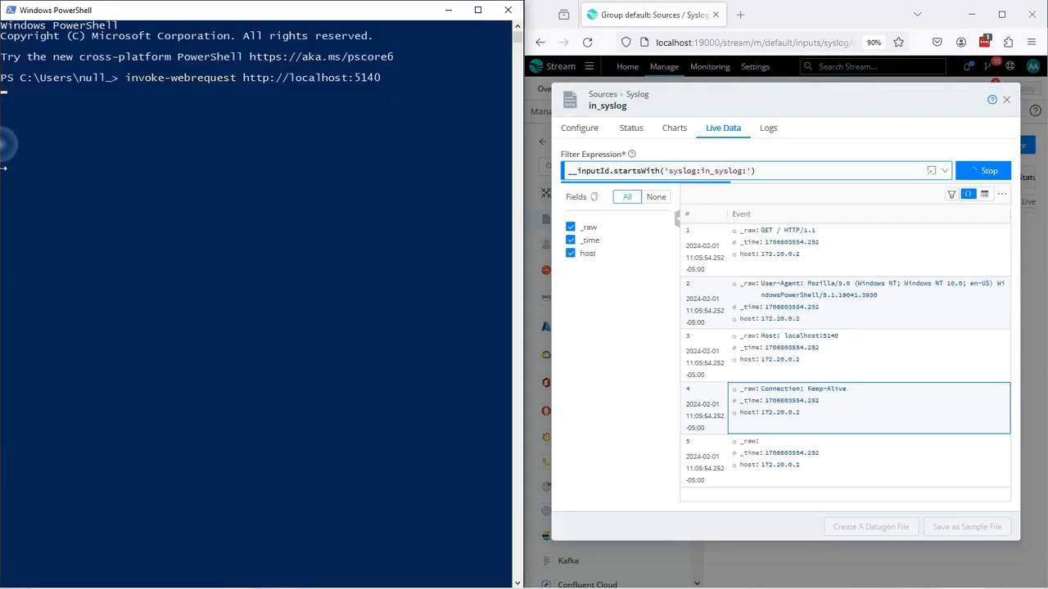
Stop the running capture and start another 120-second capture of up to 10 events.
left_click(990, 171)
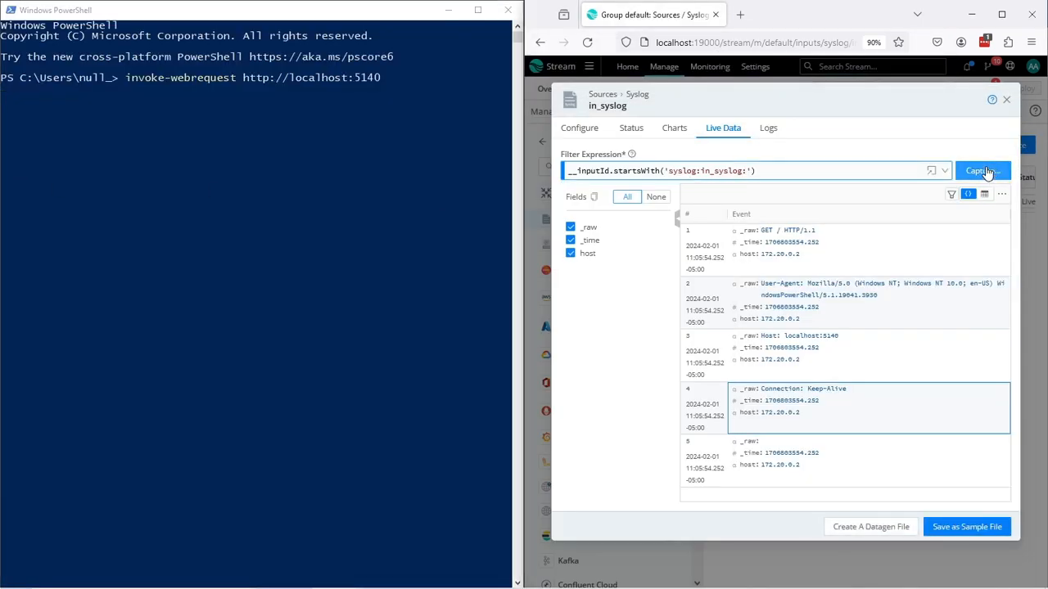
left_click(991, 171)
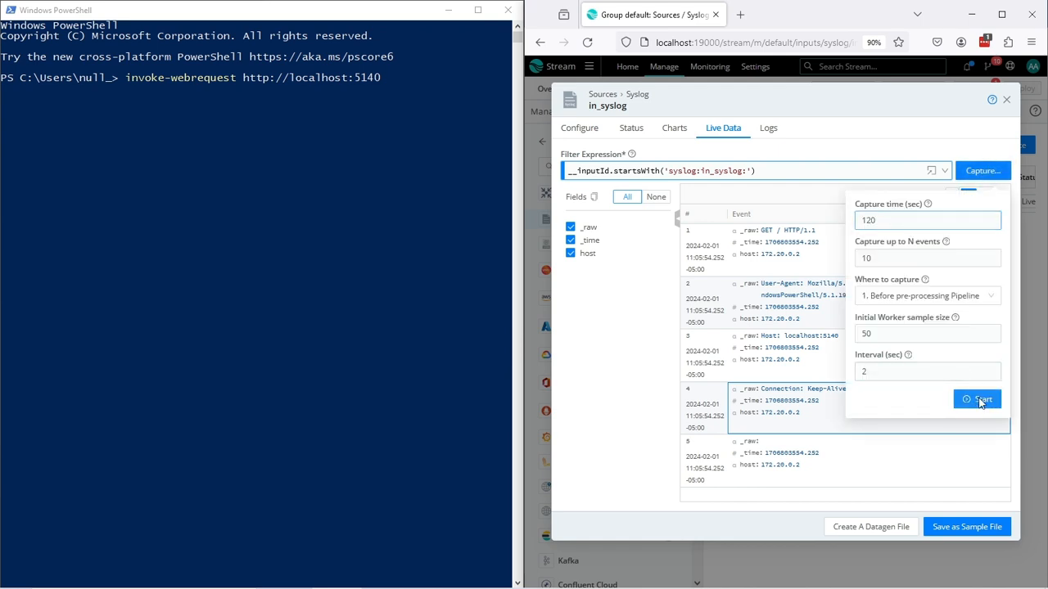
left_click(977, 399)
left_click(227, 190)
key("Return")
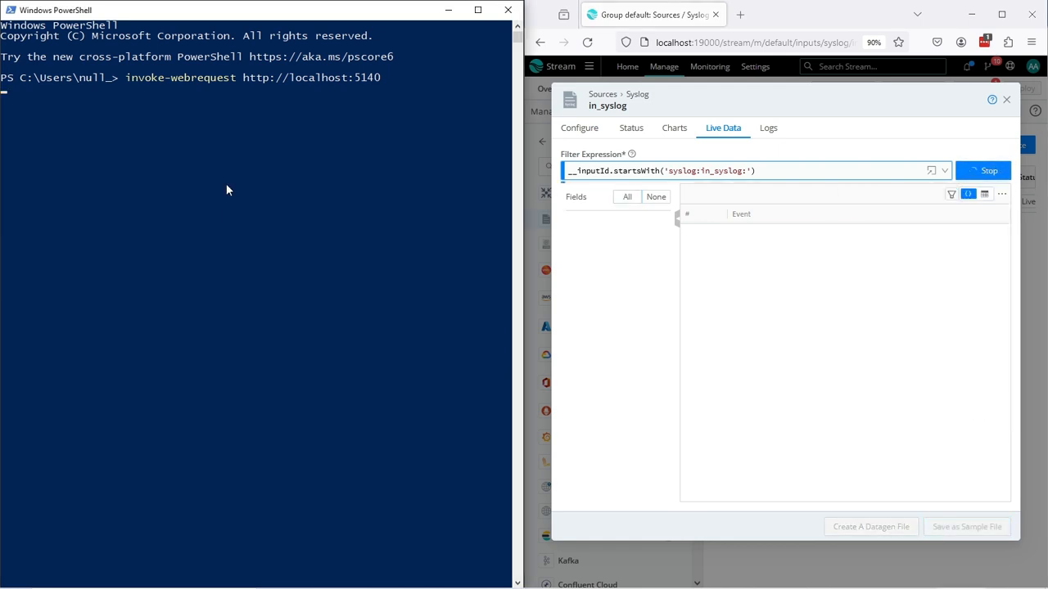
key("Up")
key("Return")
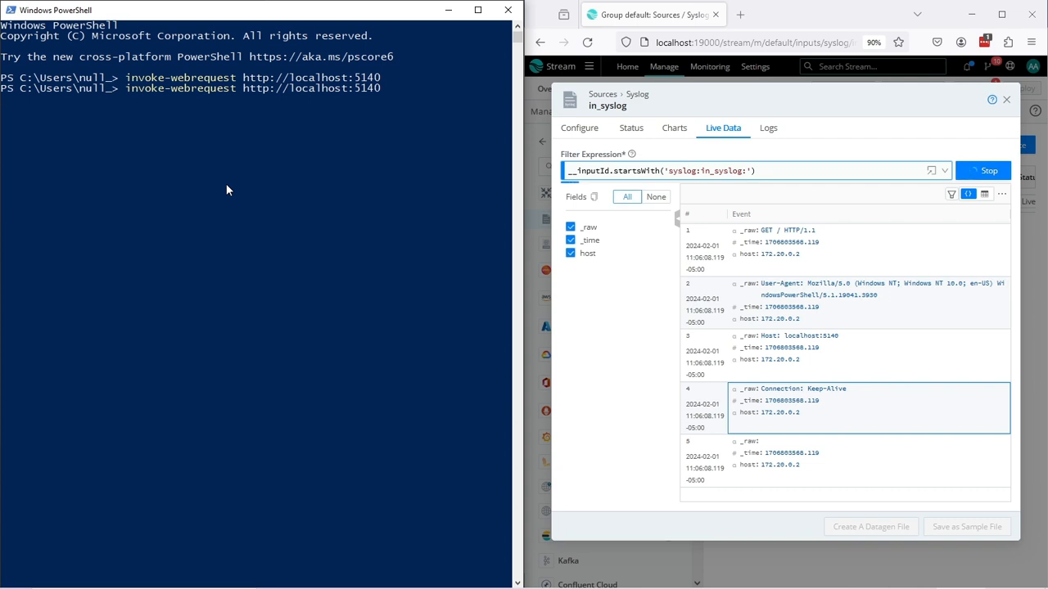
key("Up")
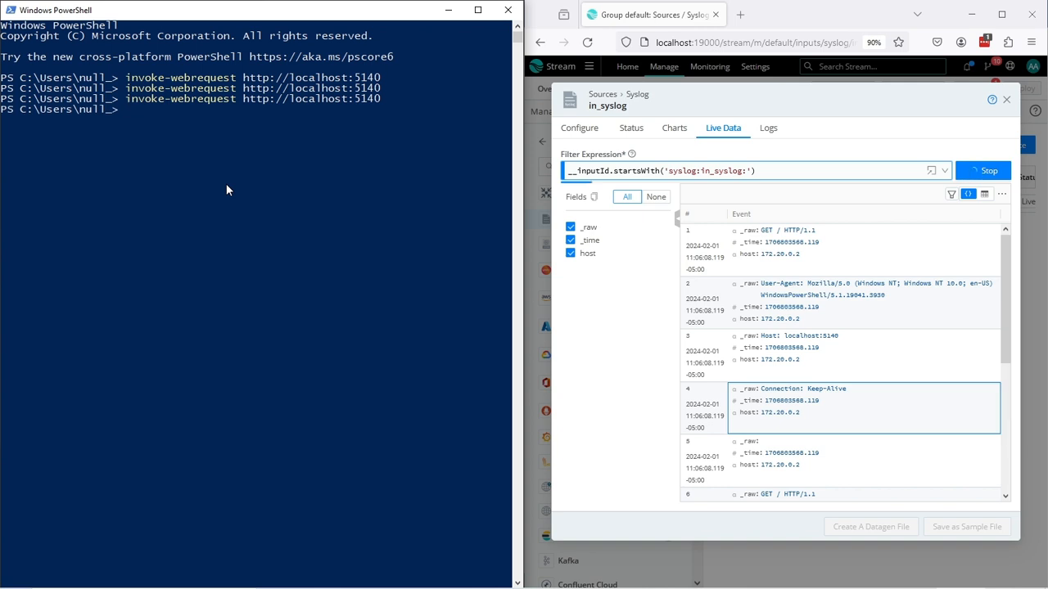
left_click(982, 169)
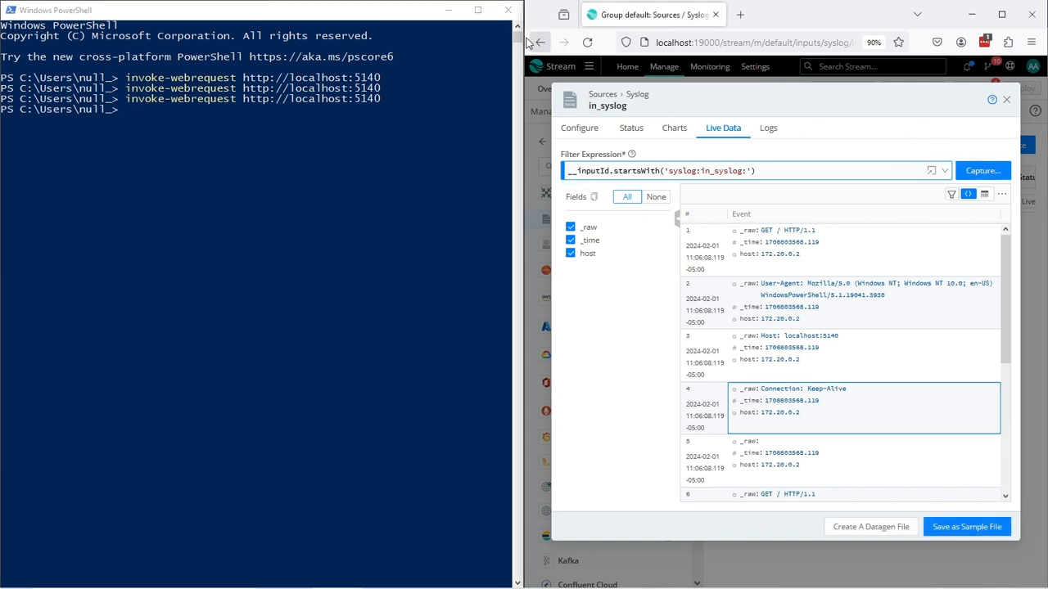
left_click(447, 15)
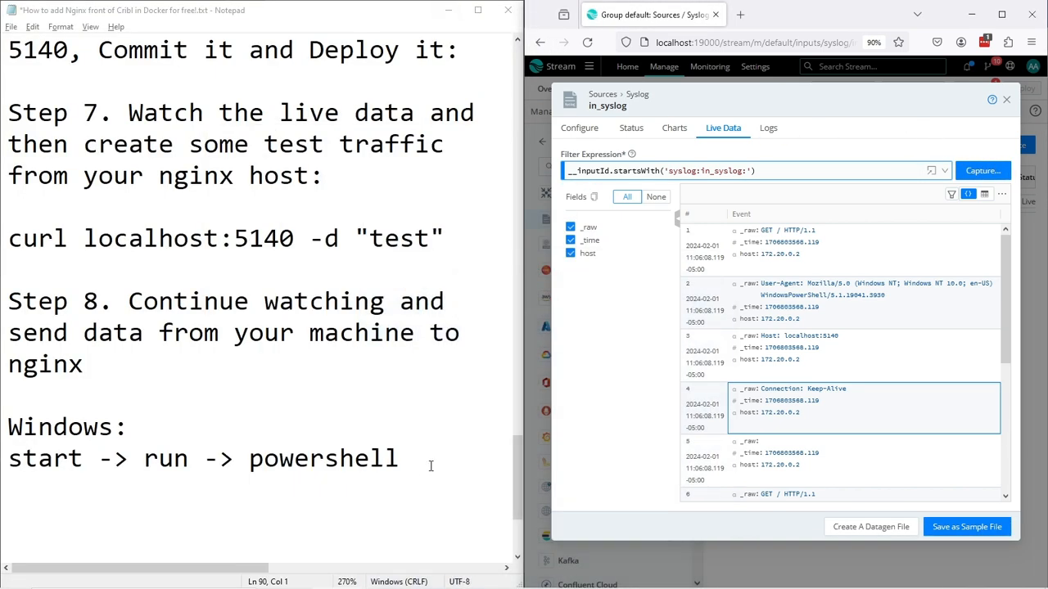
left_click(432, 460)
key("Return")
type("invoik")
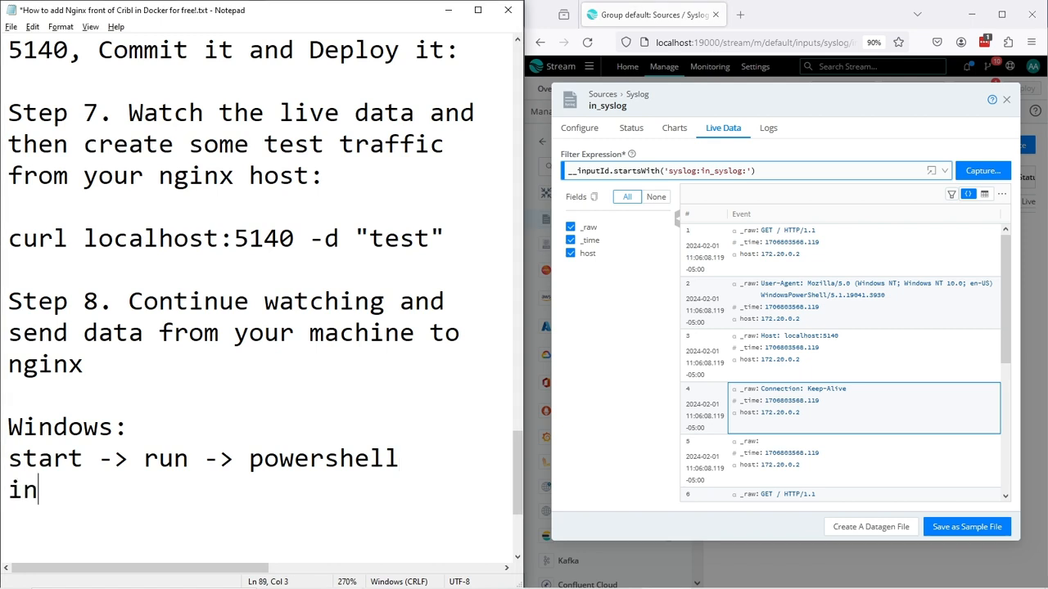
key("BackSpace")
key("BackSpace")
type("ke-webreq")
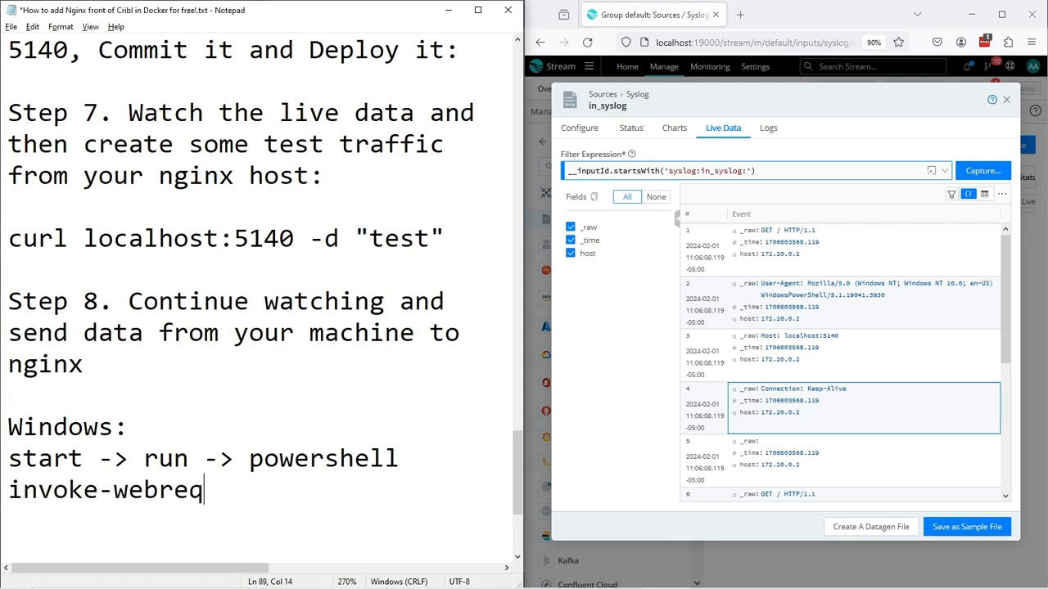
type("uest http")
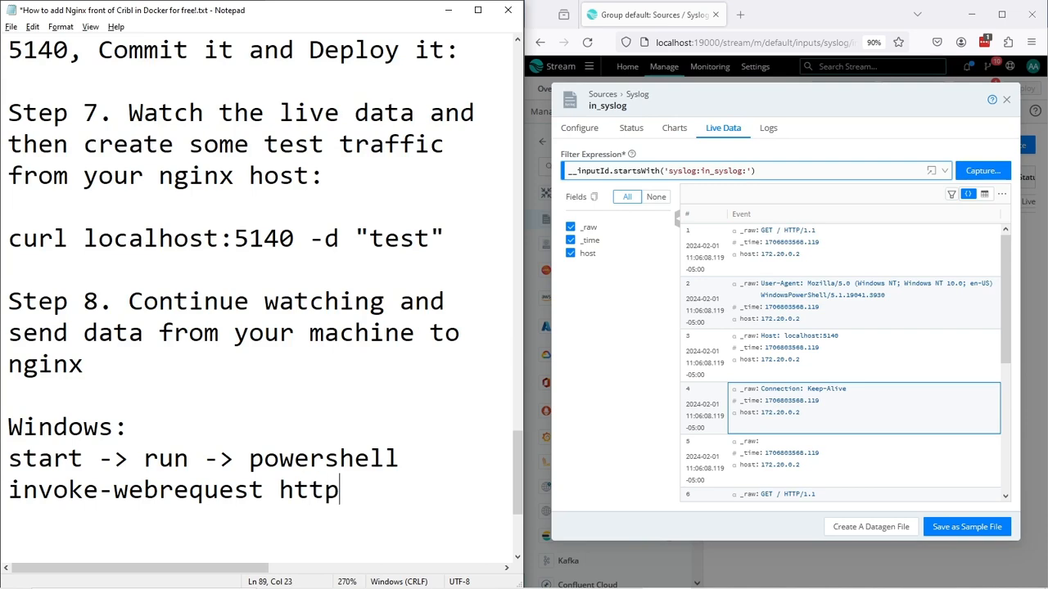
type("://localhost")
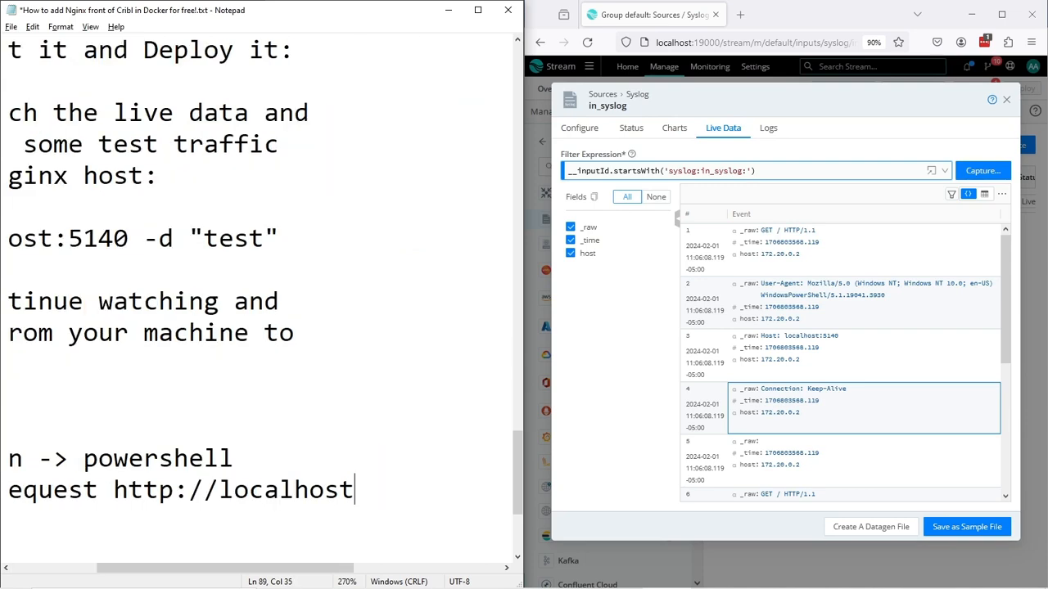
type(":5140")
Add "Step 9. Share with your friends and family!" after a blank line, breaking the line before "and family!".
key("Return")
key("Return")
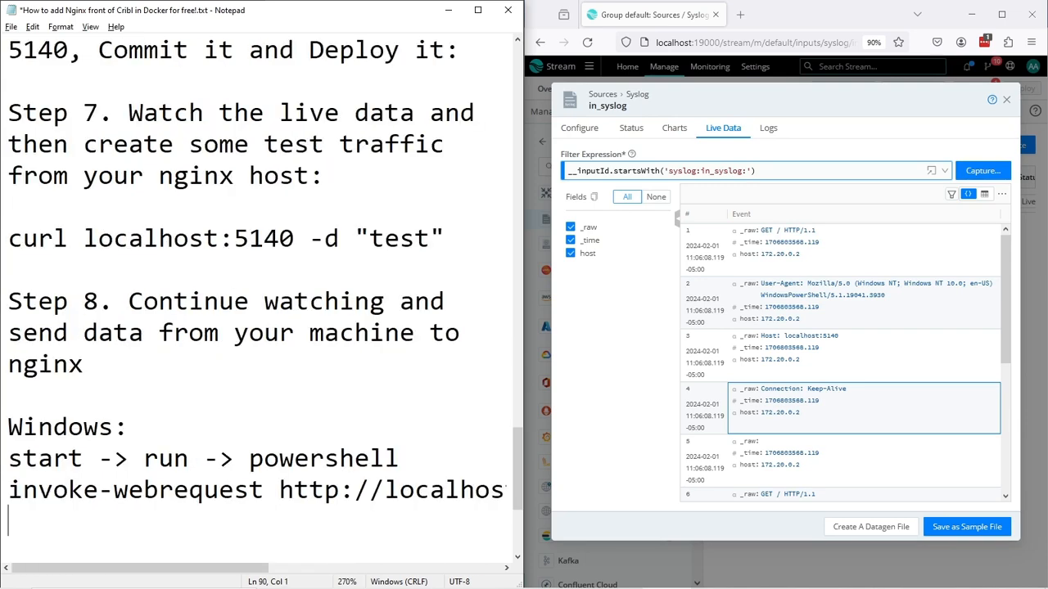
type("Step 9")
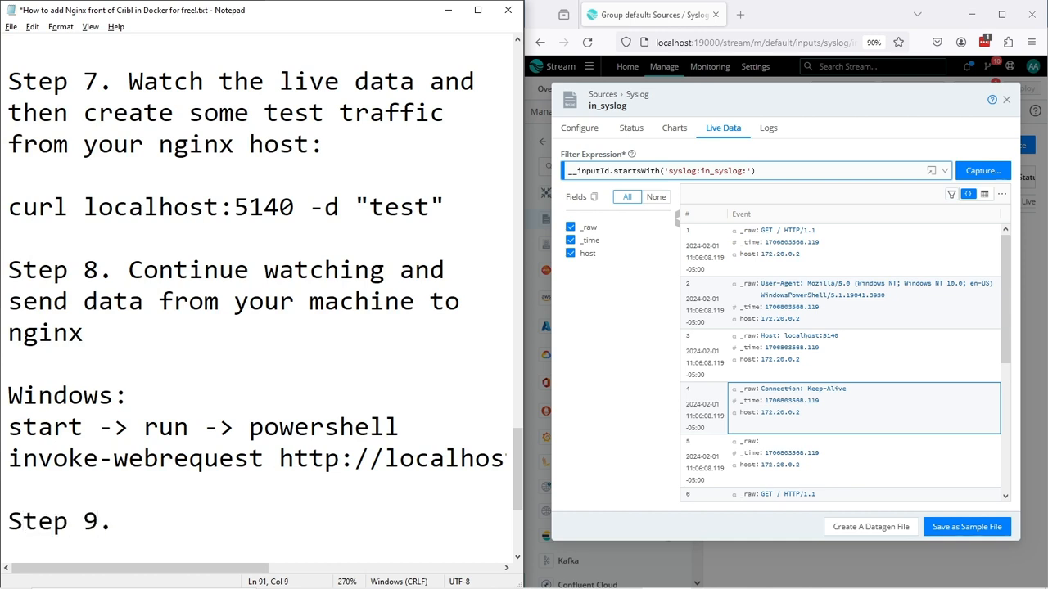
type(". Share with your friends")
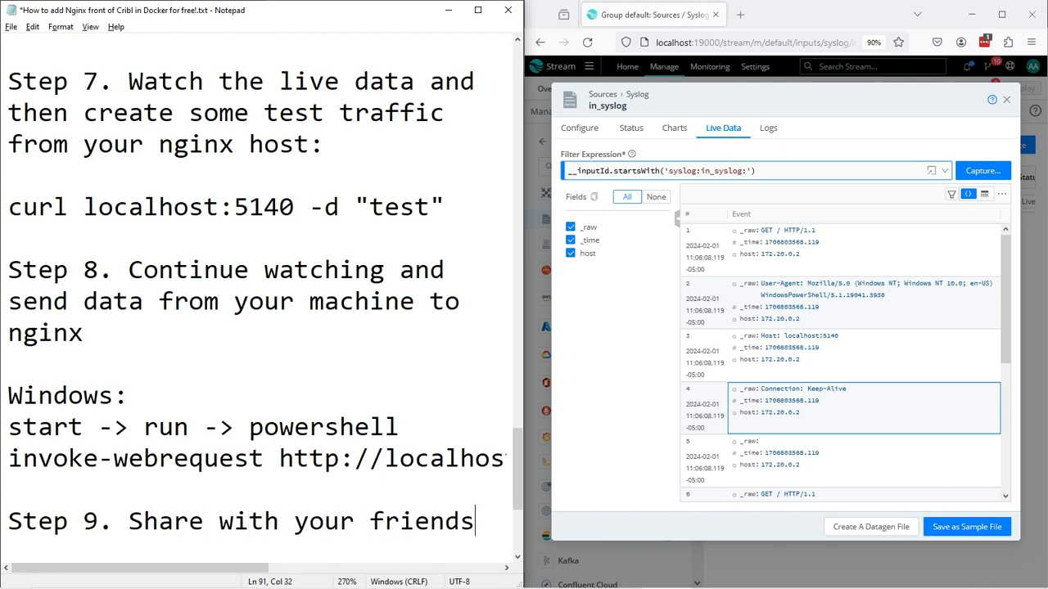
key("Return")
type("and family!")
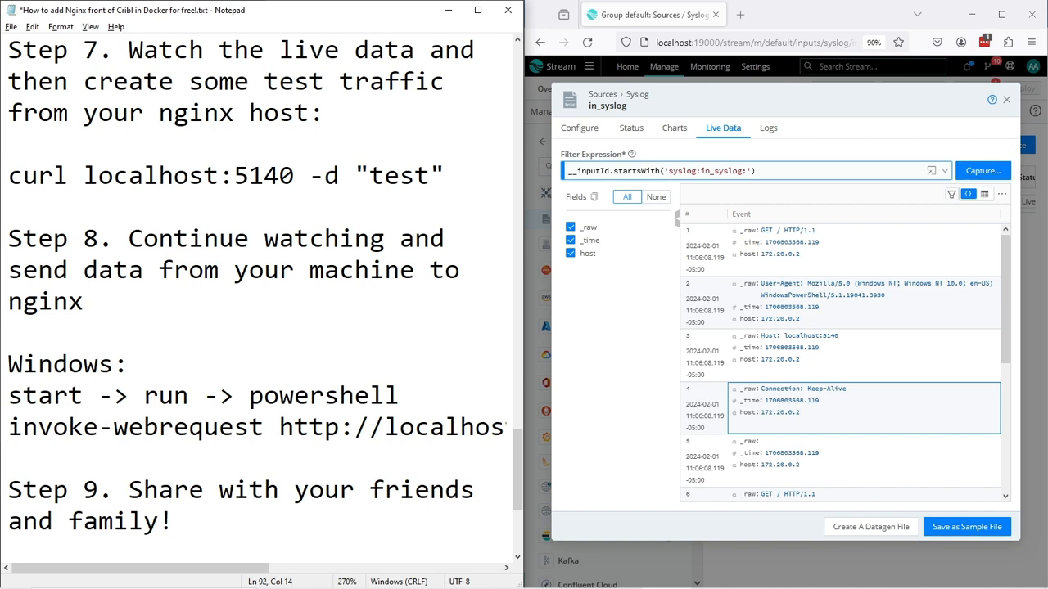
Extend Step 9 with "Hit the like button, subscribe for more!", breaking the line before "subscribe".
type("  Hit the like")
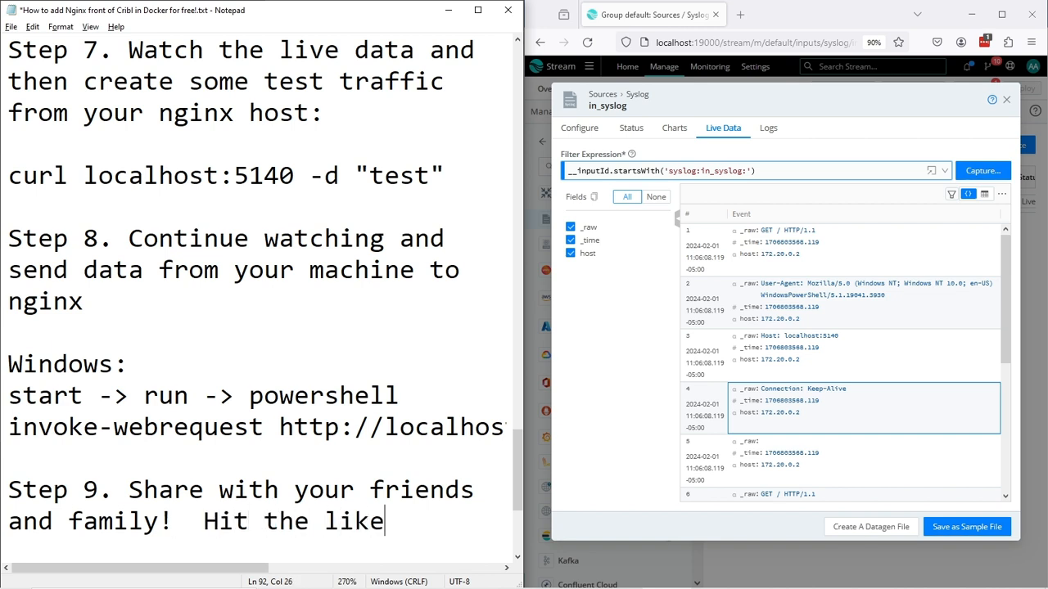
type(" button")
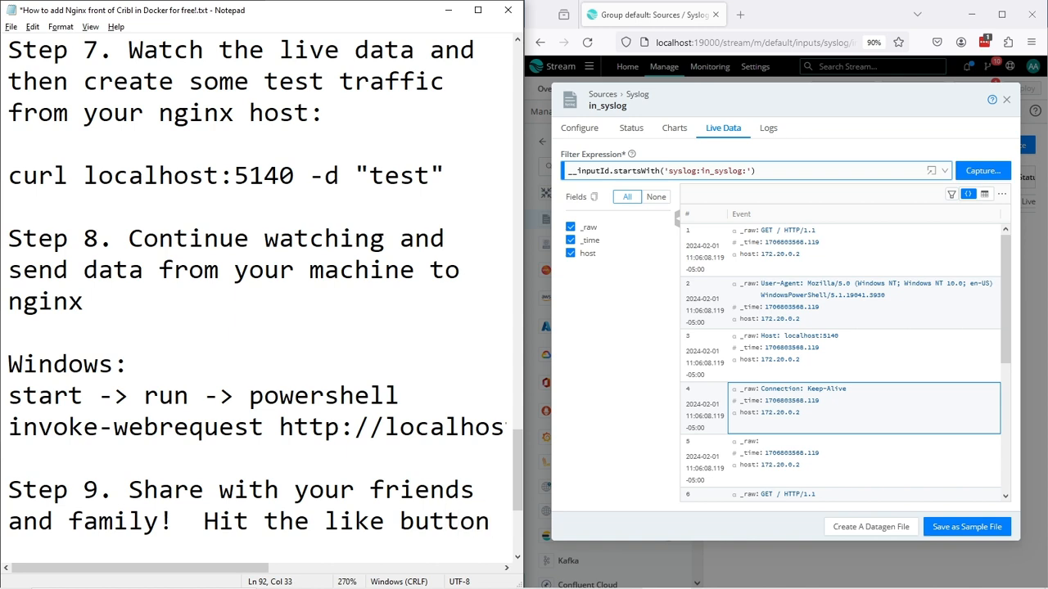
type(",")
key("Return")
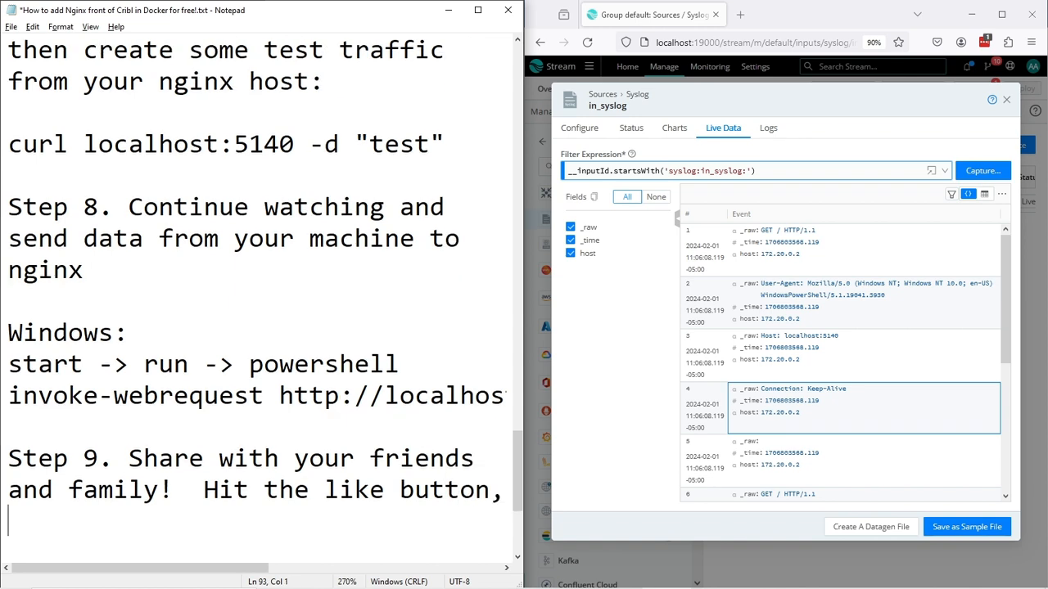
type("go")
key("BackSpace")
key("BackSpace")
type("subscribe ")
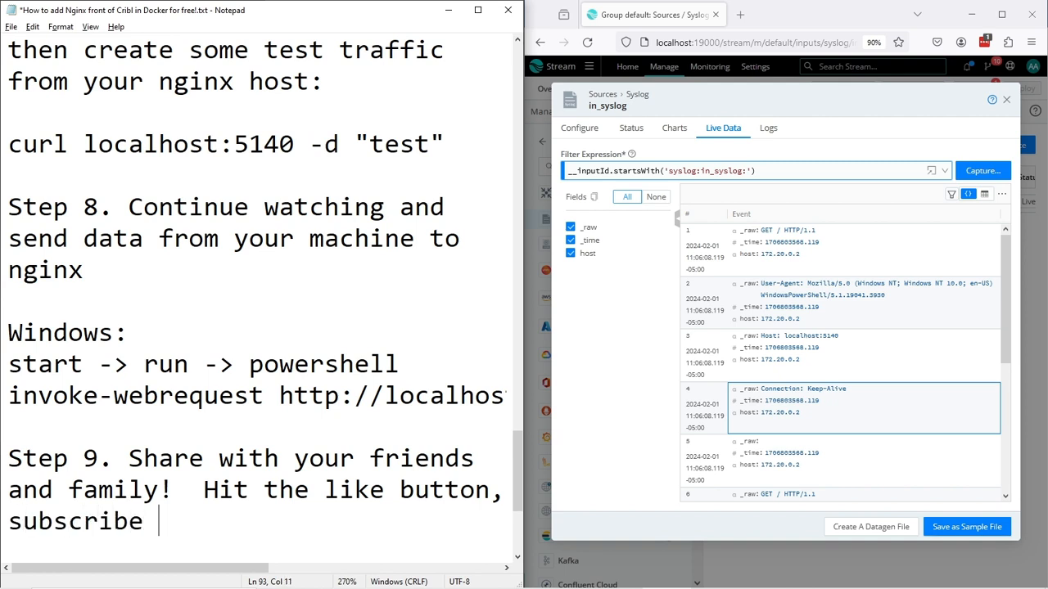
type("for more!")
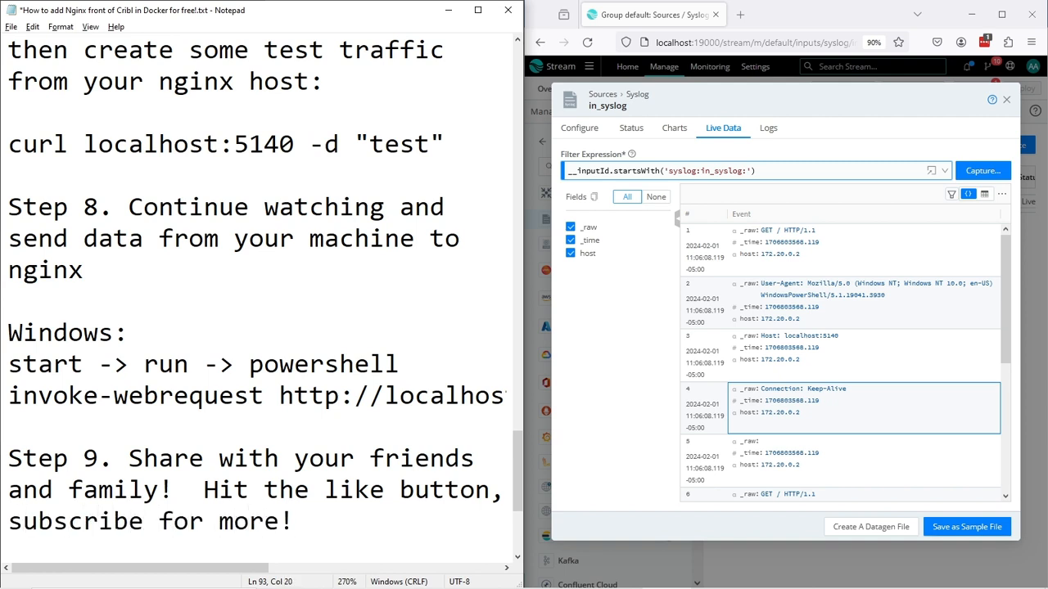
Add a closing line "Step 10. PPPPPPPPPPPPPRoooofit!!!" after a blank line below Step 9.
key("Return")
key("Return")
type("Step 10.")
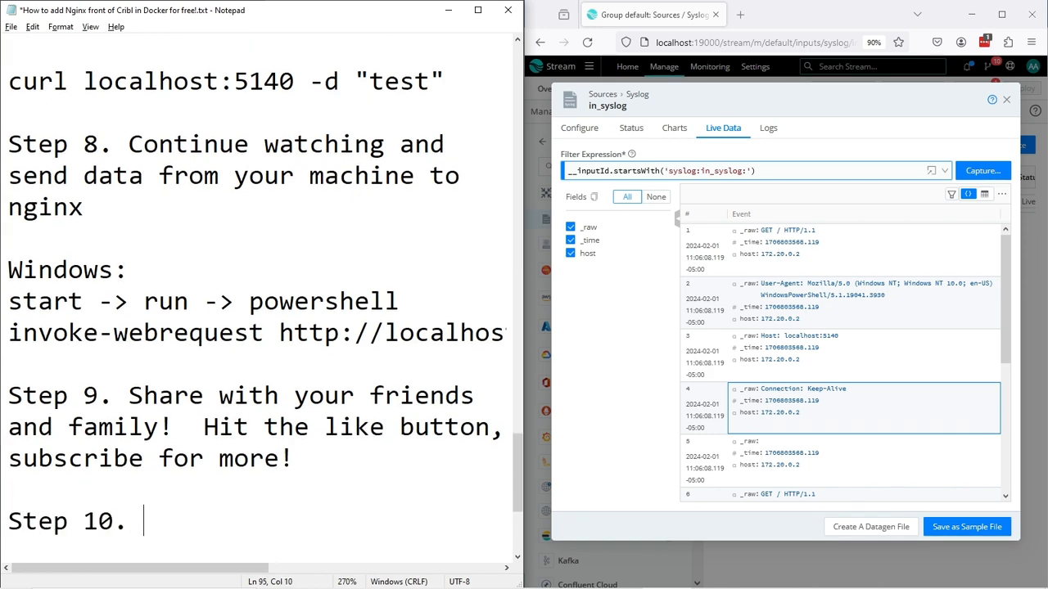
type(" PPPP")
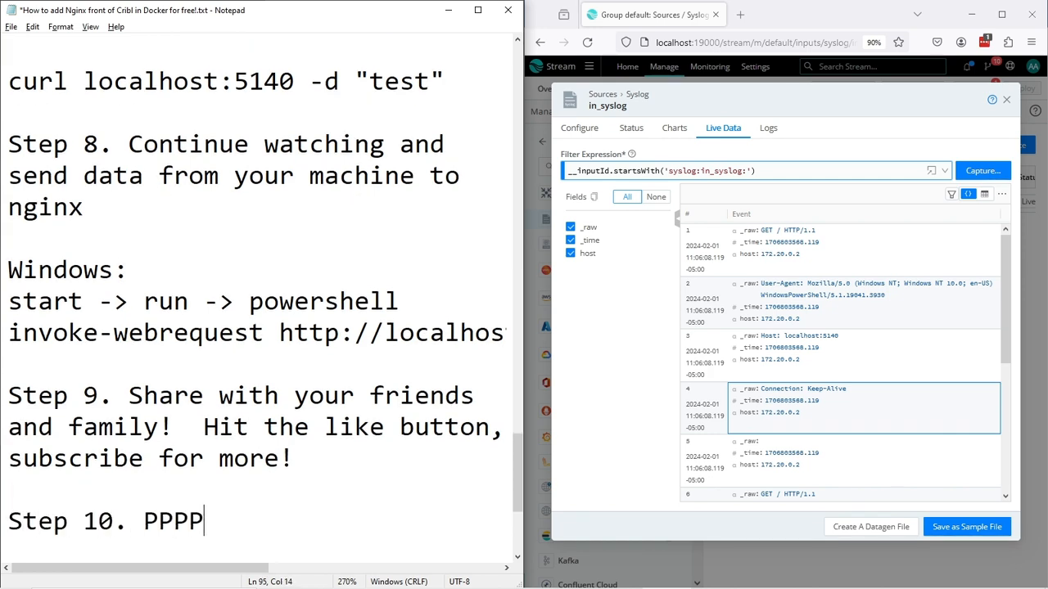
type("PPPPPPPPPRoooofit")
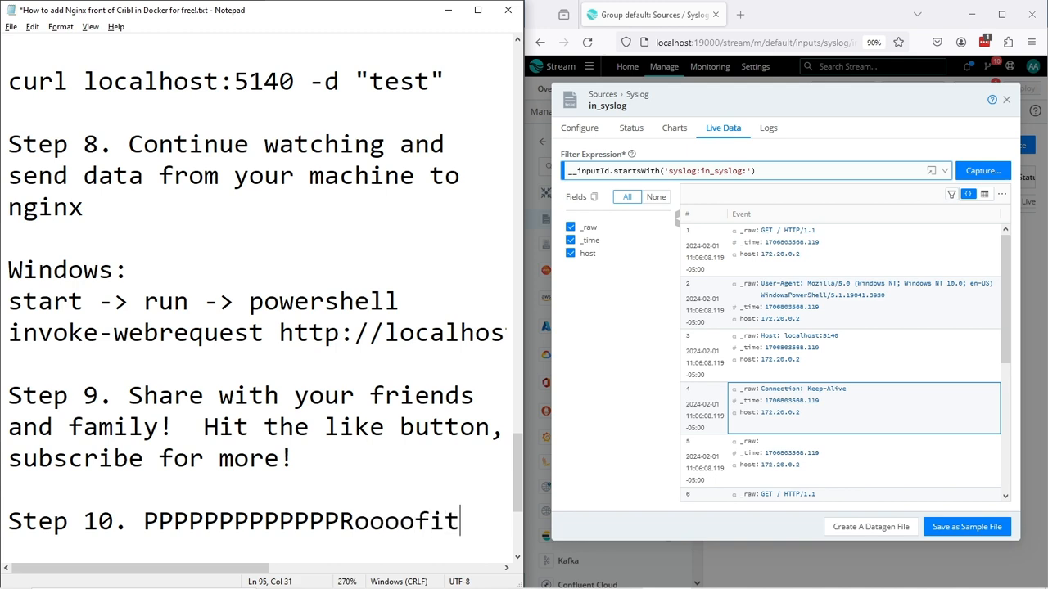
type("!!!")
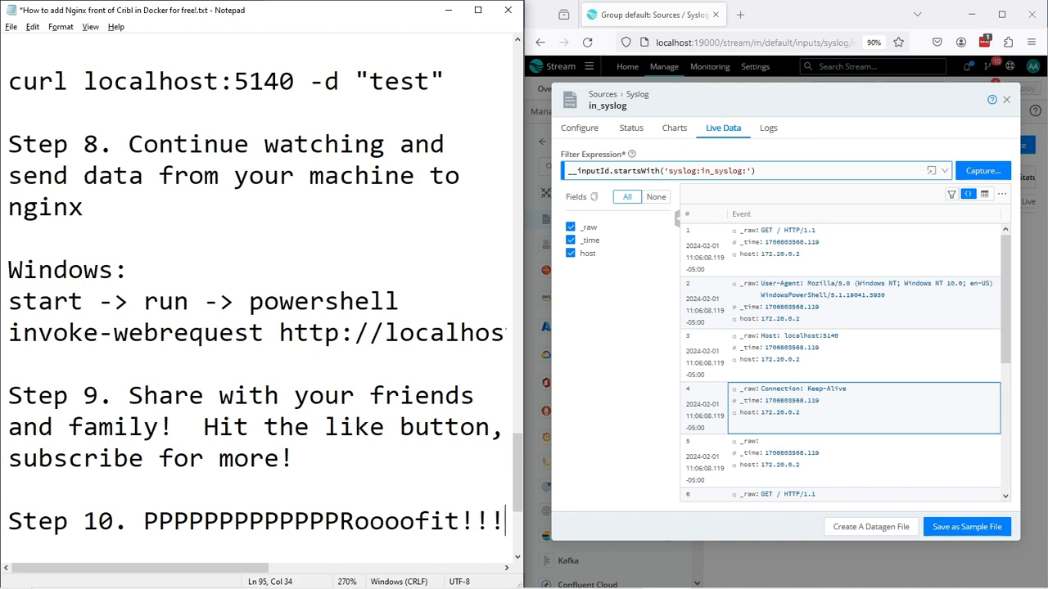